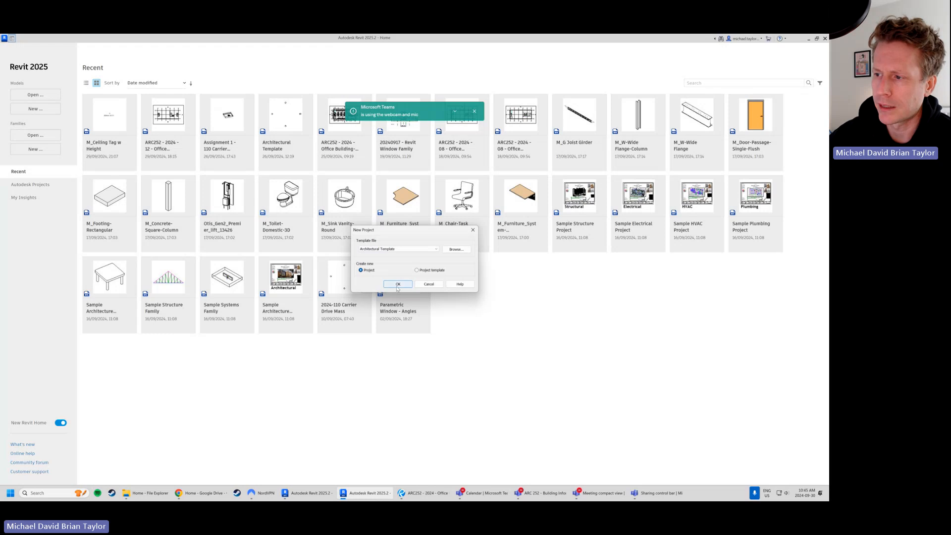
# - Create a new project from the Architectural Template
pyautogui.click(399, 287)
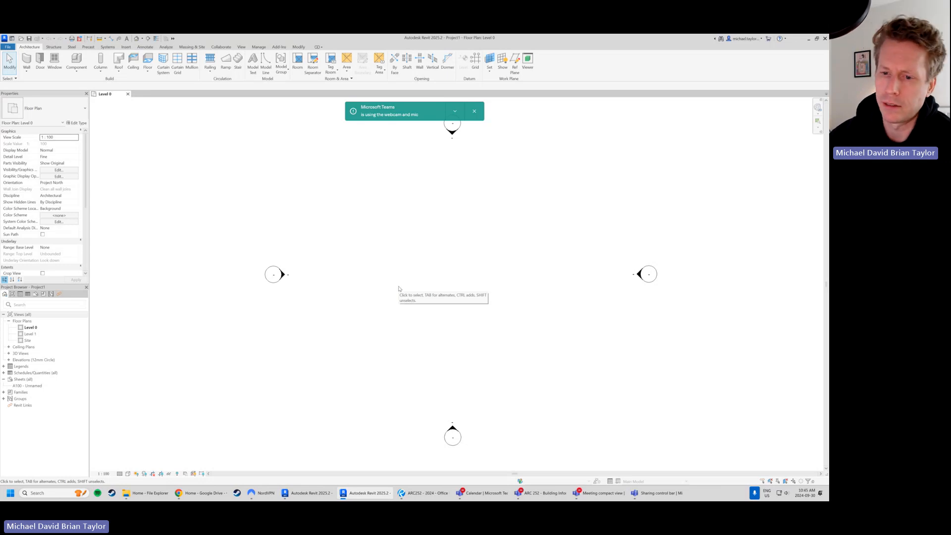
pyautogui.scroll(-1, 174, 273)
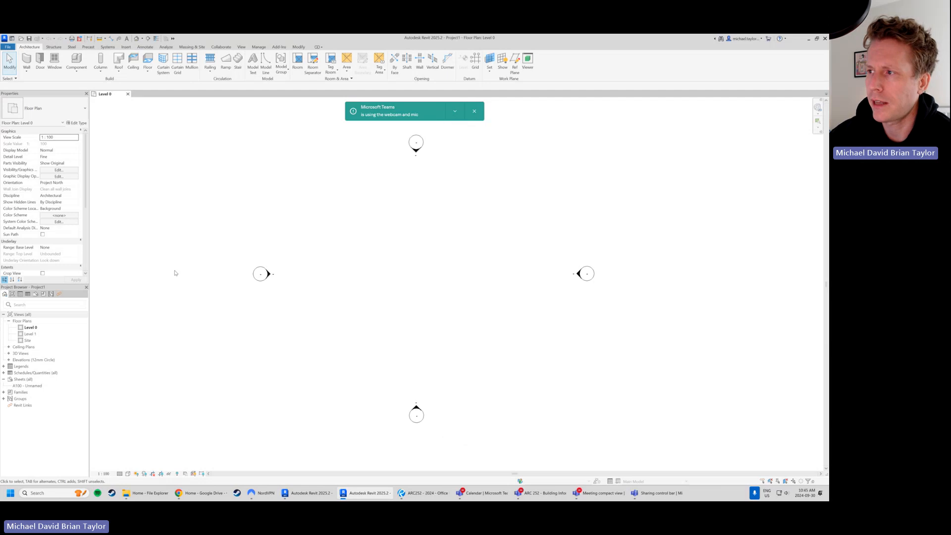
pyautogui.moveTo(347, 236); pyautogui.dragTo(329, 244, button='middle')
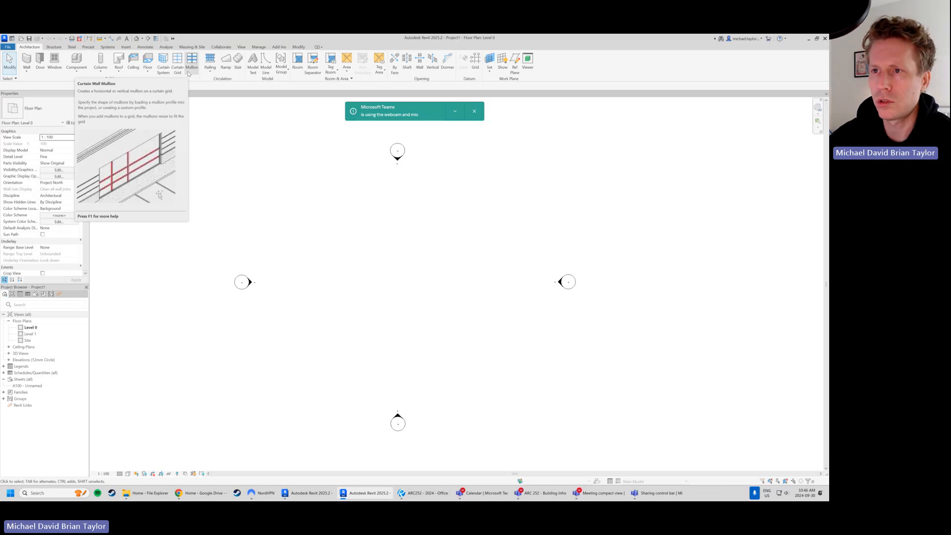
# - Start an architectural wall using the Curtain_Wall-Storefront type
pyautogui.click(26, 72)
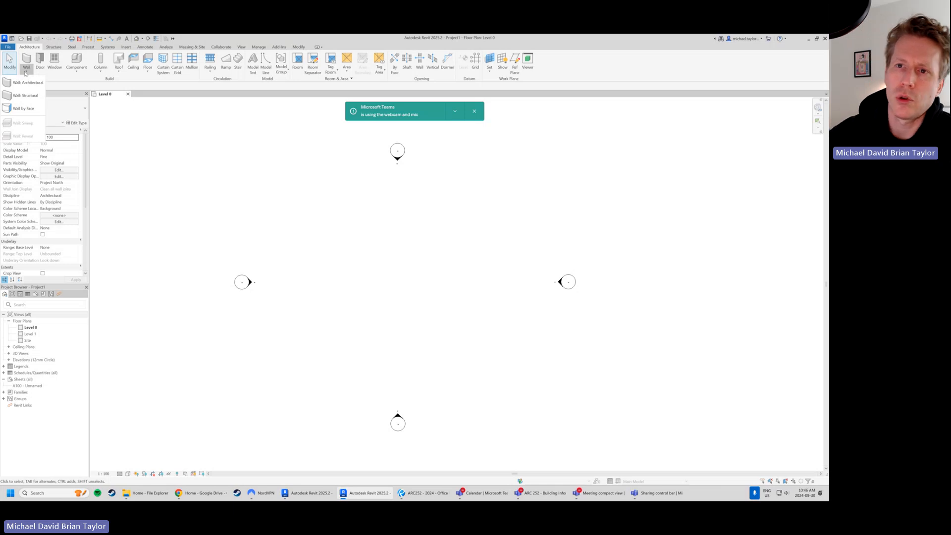
pyautogui.click(27, 82)
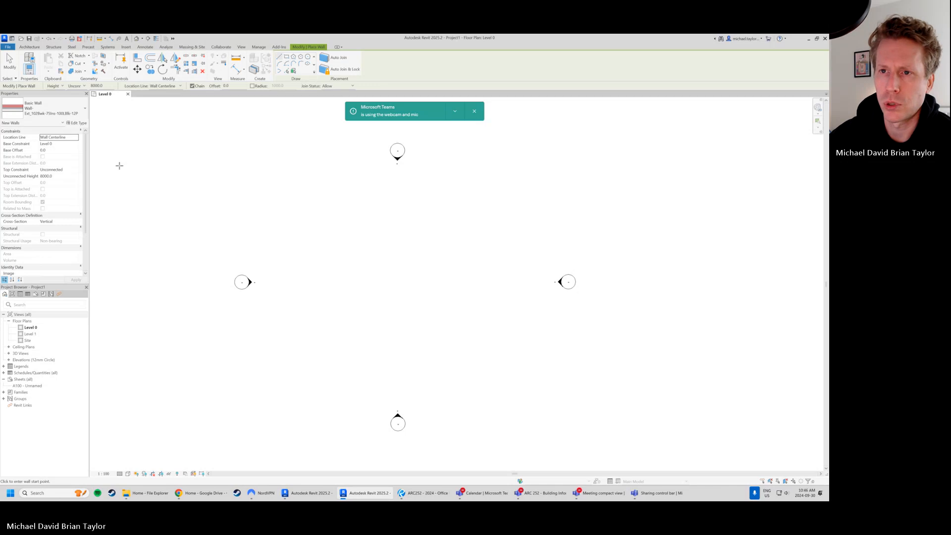
pyautogui.click(82, 110)
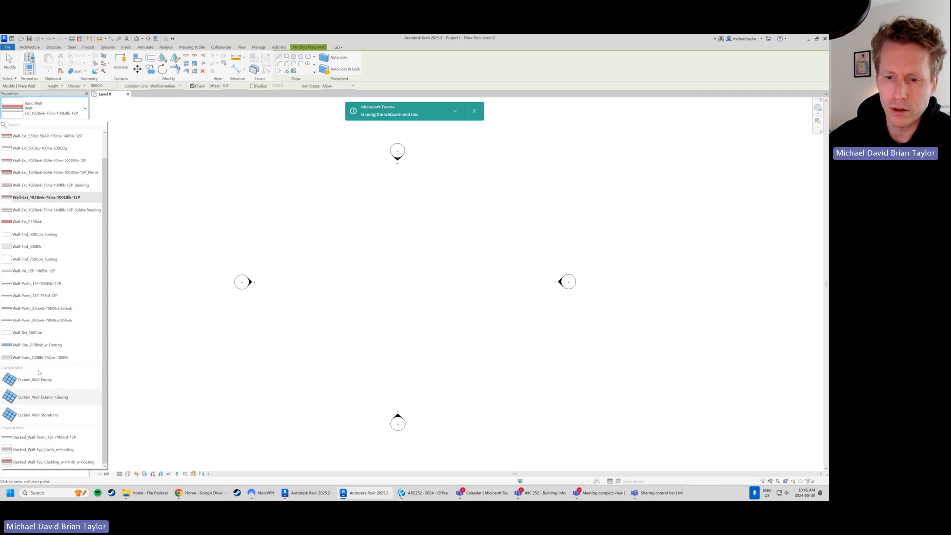
pyautogui.moveTo(39, 415)
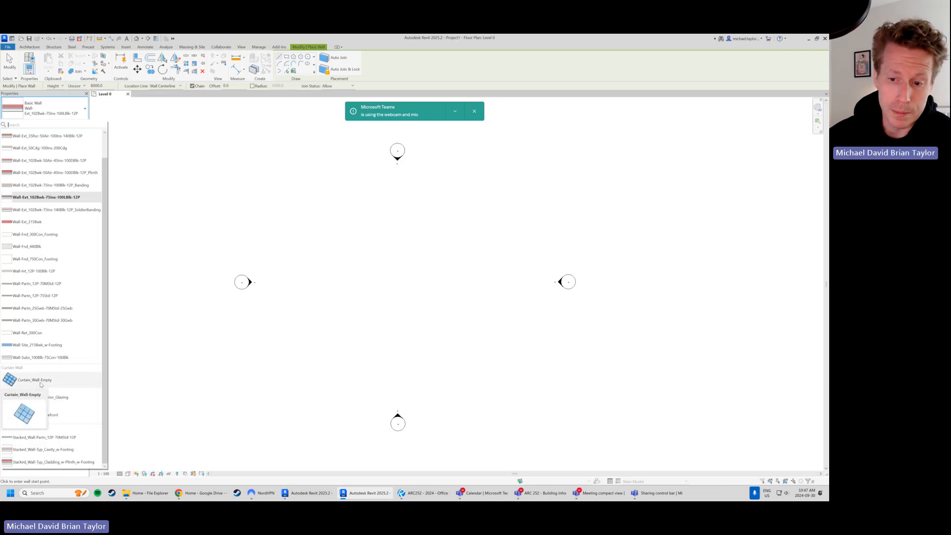
pyautogui.moveTo(79, 401)
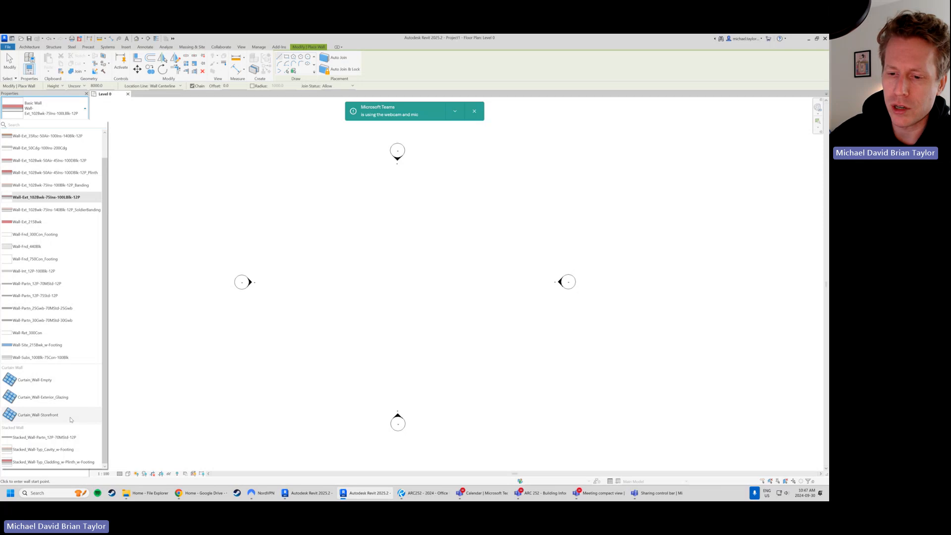
pyautogui.click(62, 419)
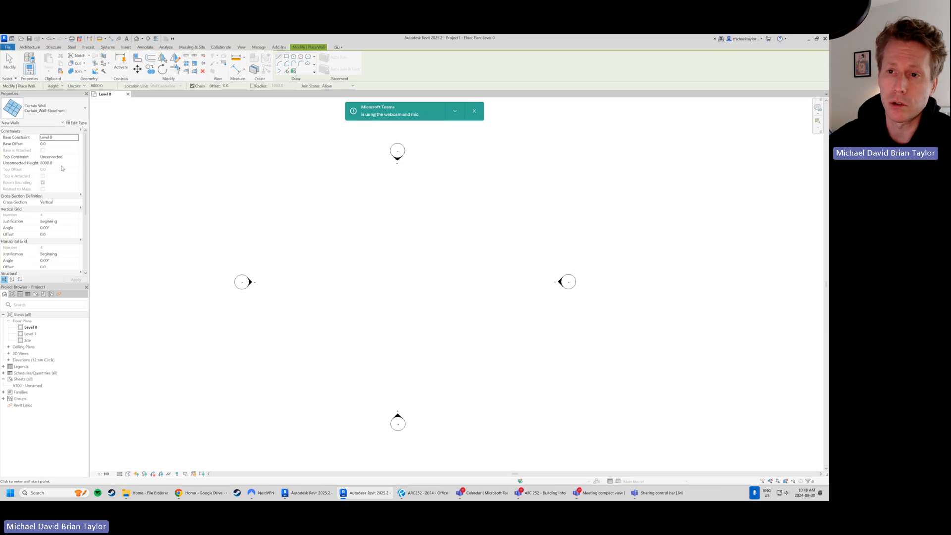
# - Try a top constraint of Level 1 for the new wall, return it to Unconnected, and enter an unconnected height of 5000
pyautogui.click(75, 157)
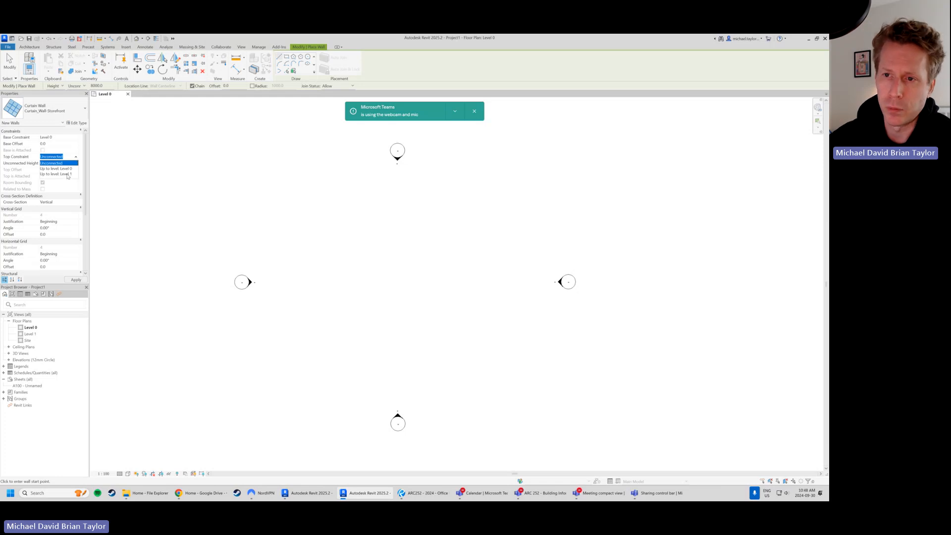
pyautogui.click(67, 175)
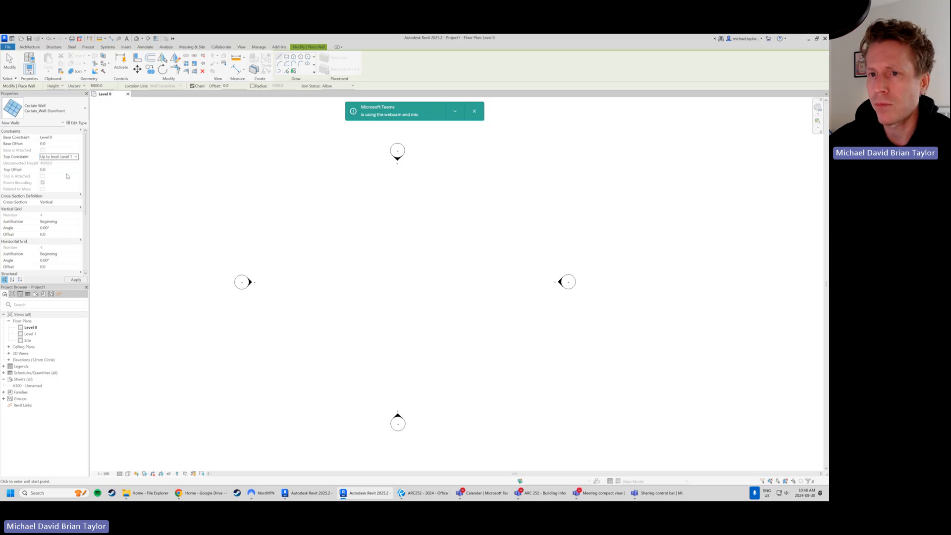
pyautogui.click(72, 157)
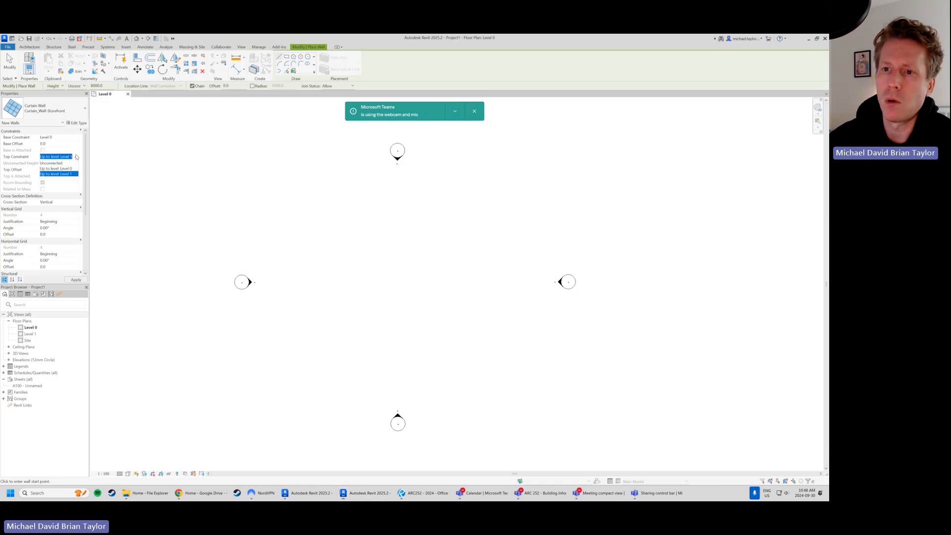
pyautogui.click(64, 163)
pyautogui.click(31, 164)
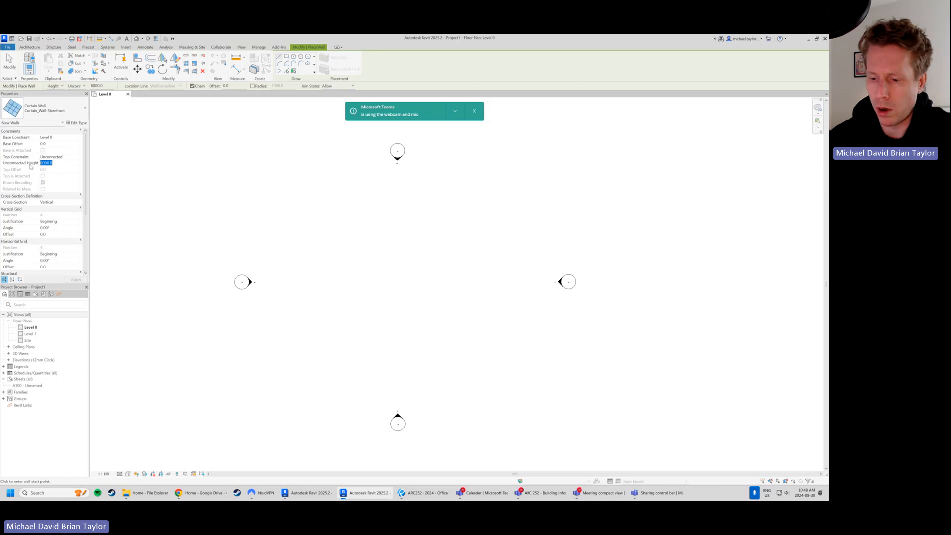
pyautogui.write('50')
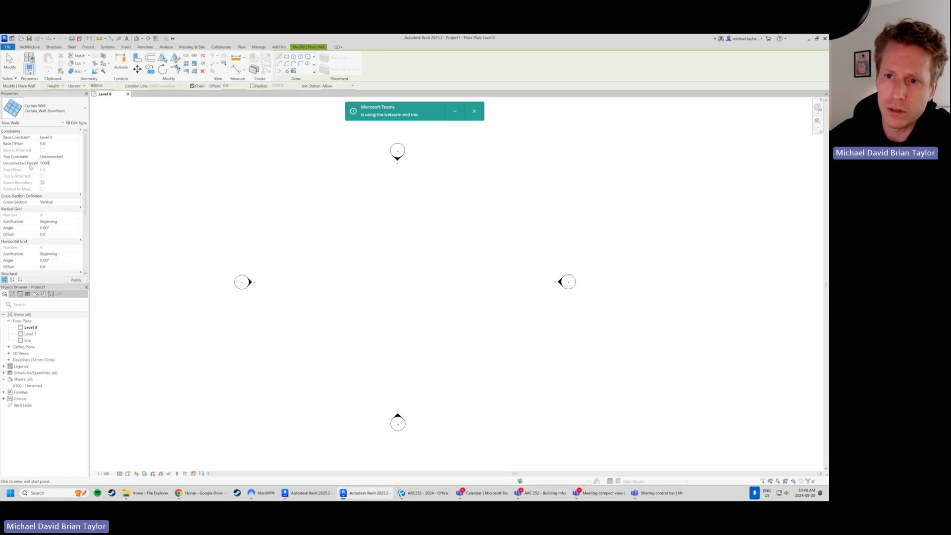
pyautogui.write('00')
pyautogui.press('Tab')
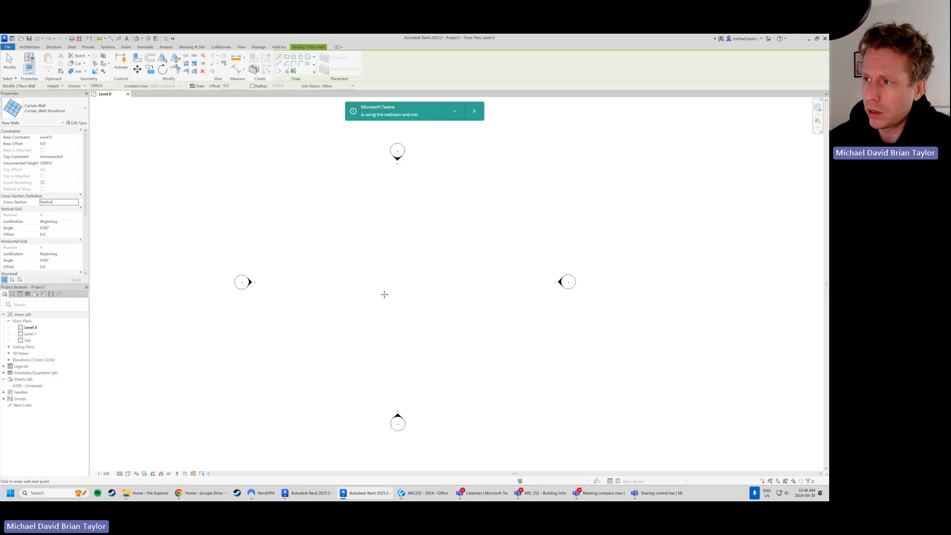
# - Set the new curtain wall's unconnected height to 8000
pyautogui.click(72, 163)
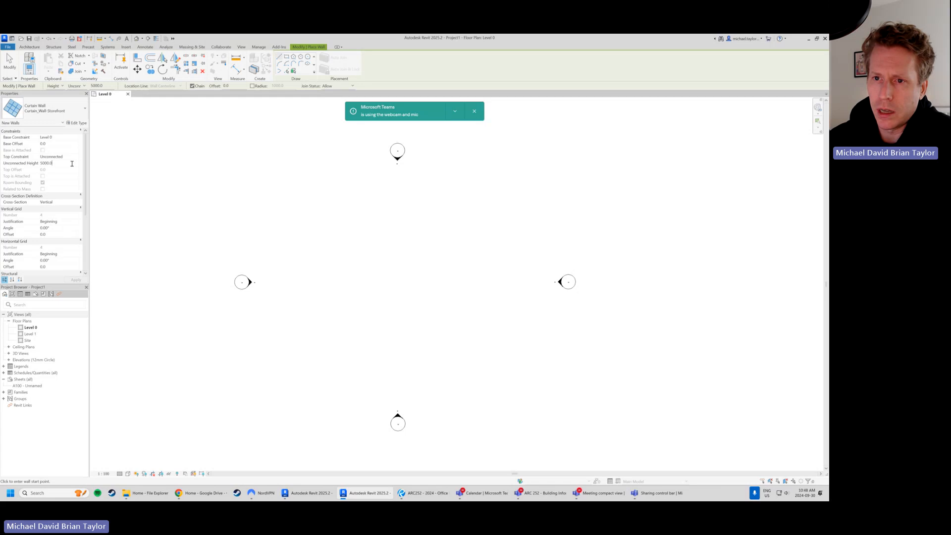
pyautogui.moveTo(72, 163); pyautogui.dragTo(20, 165)
pyautogui.write('800')
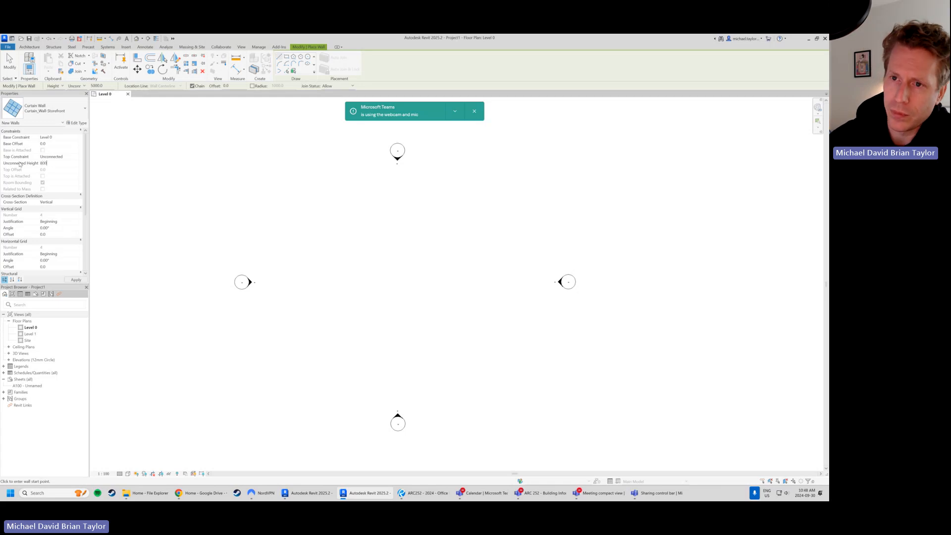
pyautogui.write('0')
pyautogui.press('Tab')
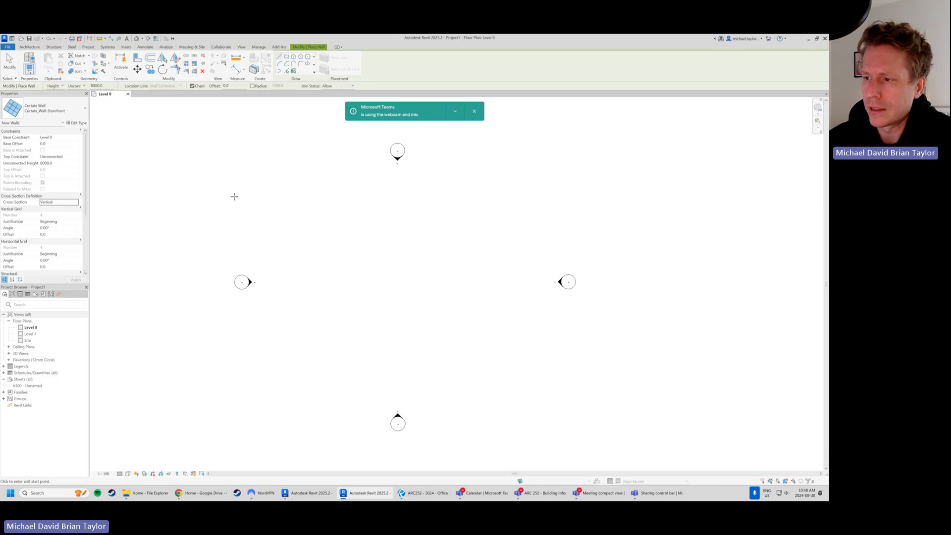
# - Draw a horizontal storefront curtain wall about 6000 mm long between the elevation markers on Level 0
pyautogui.click(356, 289)
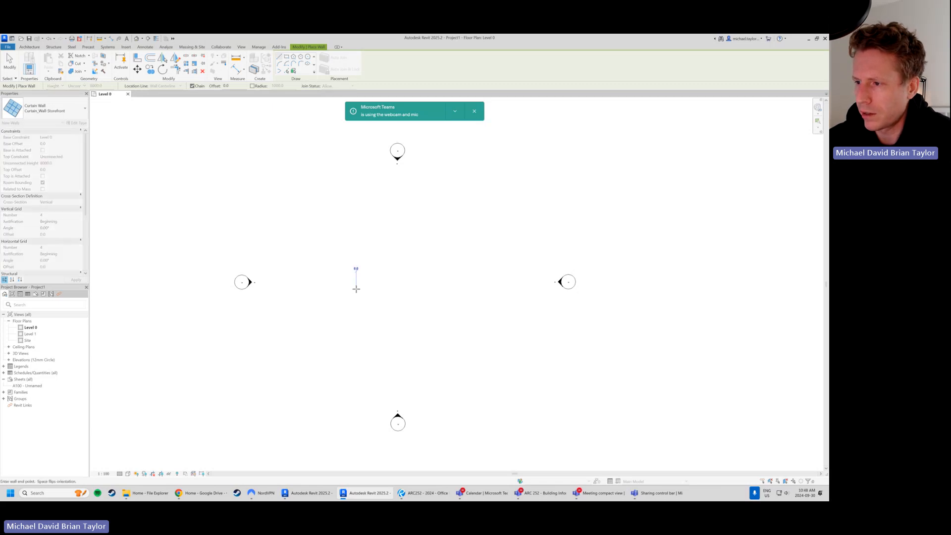
pyautogui.click(428, 289)
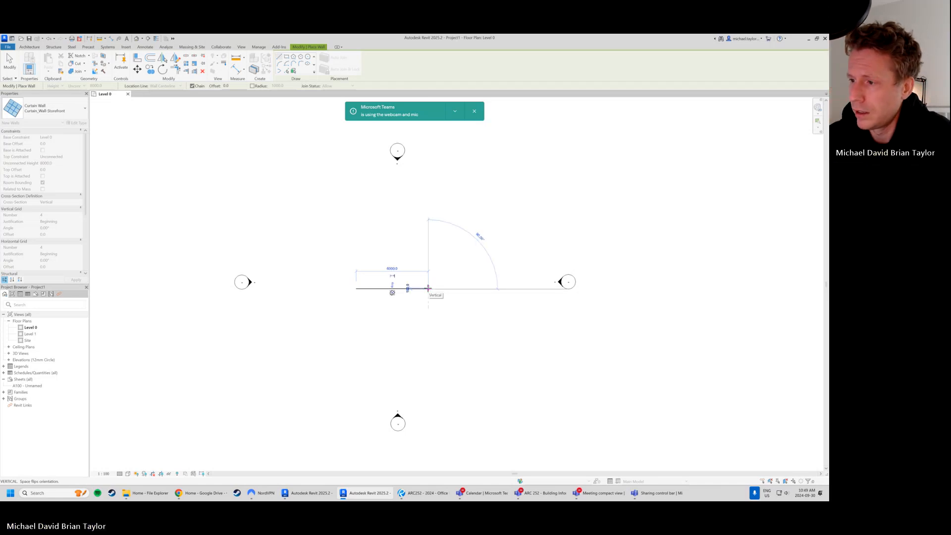
pyautogui.press('Escape')
pyautogui.press('Escape')
pyautogui.scroll(3, 379, 295)
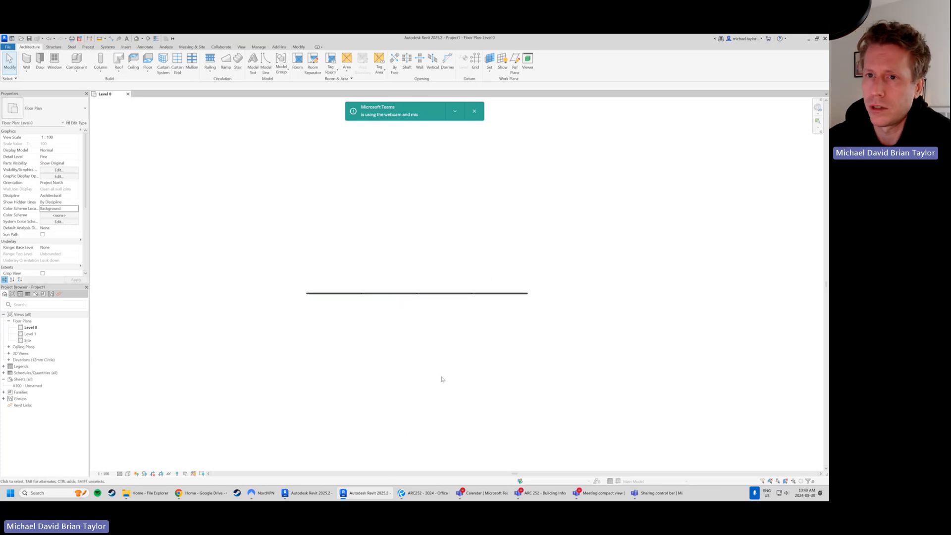
# - Examine the curtain wall, its vertical grid lines and its instance properties in the Level 0 plan
pyautogui.click(372, 294)
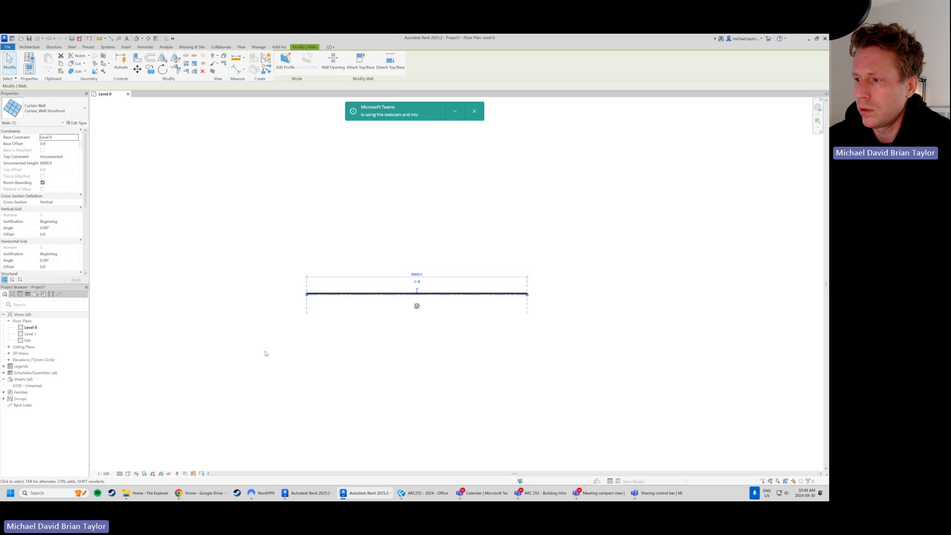
pyautogui.click(305, 355)
pyautogui.scroll(2, 404, 300)
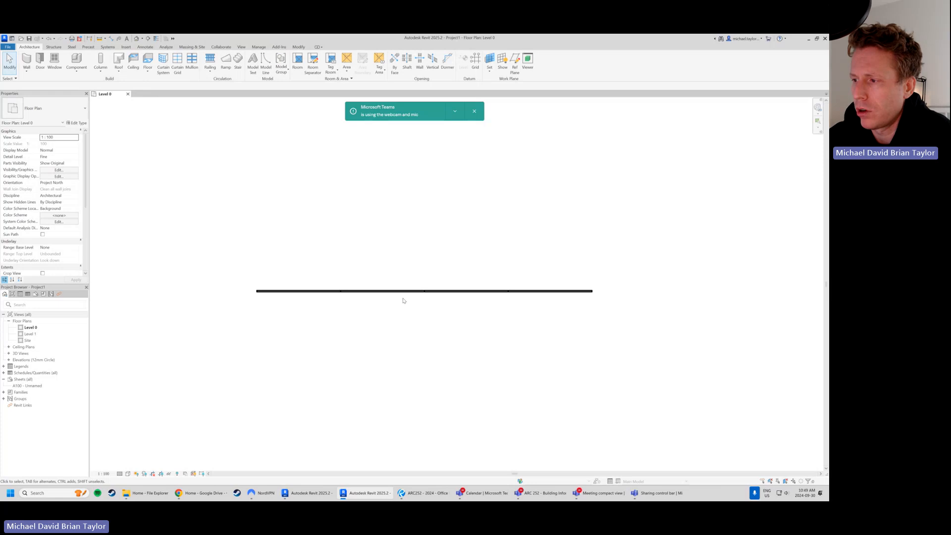
pyautogui.scroll(2, 386, 294)
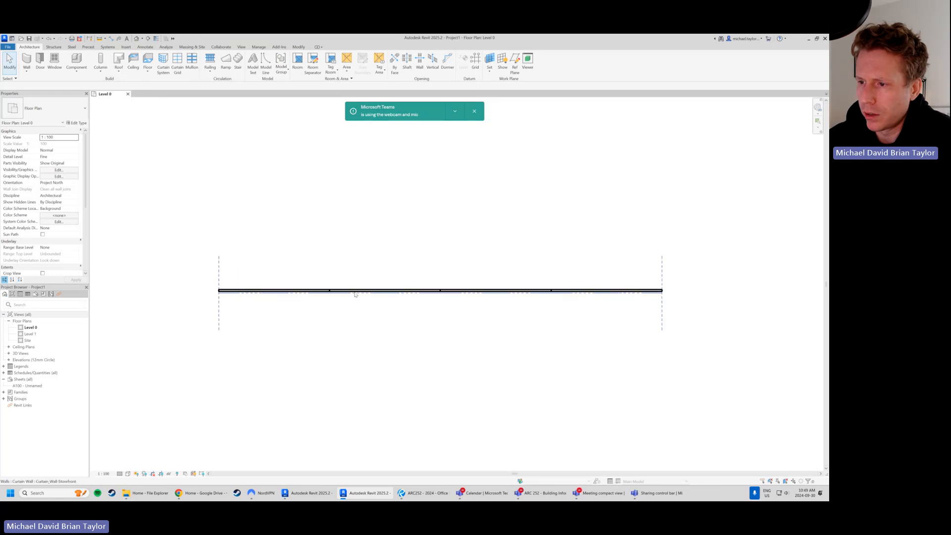
pyautogui.click(322, 275)
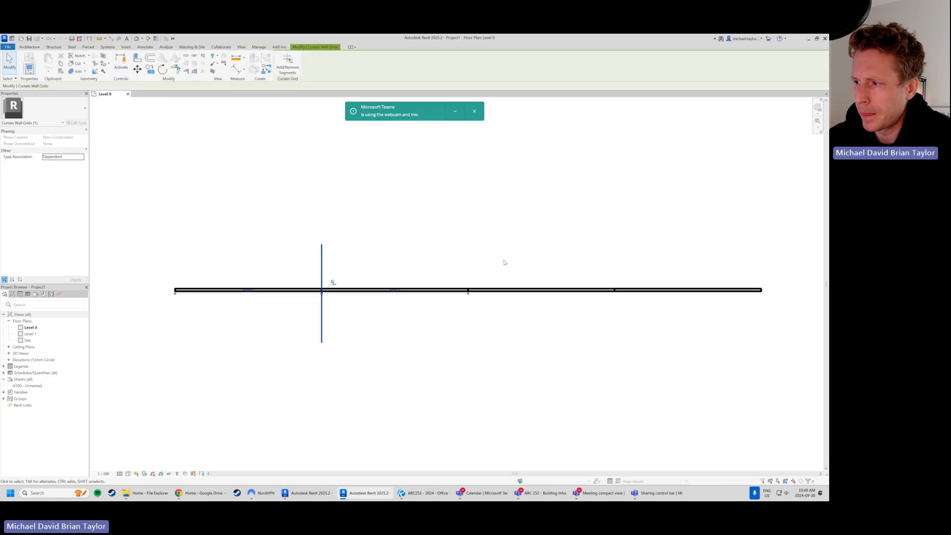
pyautogui.click(504, 263)
pyautogui.scroll(-1, 361, 315)
pyautogui.scroll(-1, 362, 317)
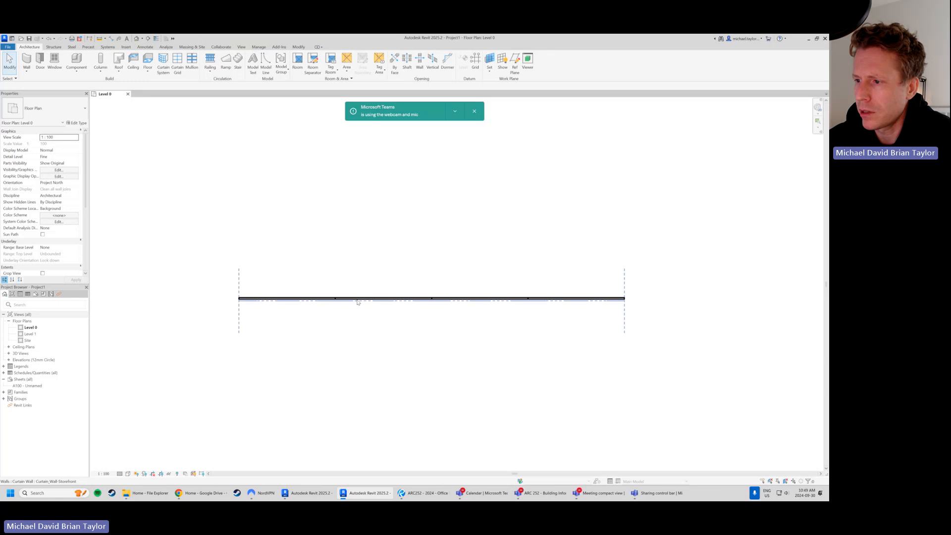
pyautogui.click(358, 299)
pyautogui.scroll(-1, 342, 317)
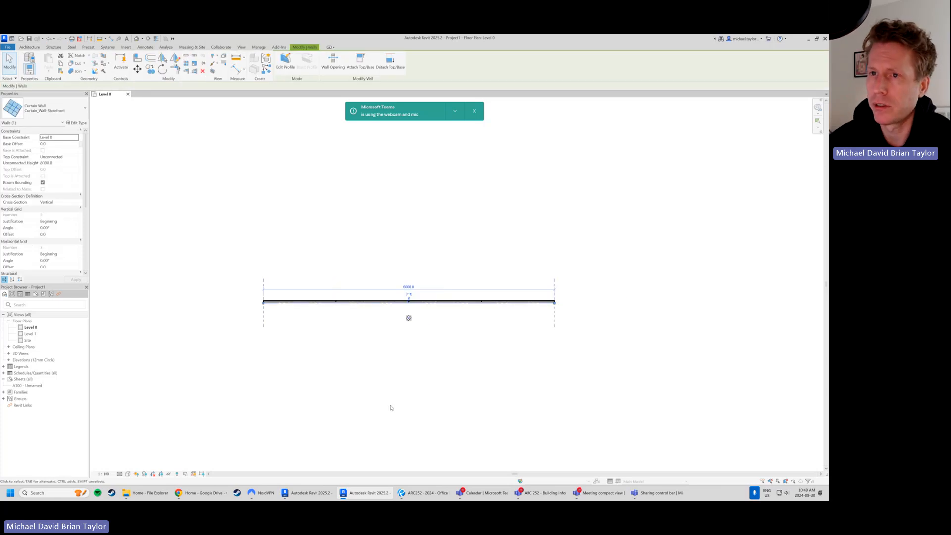
pyautogui.scroll(-2, 421, 366)
pyautogui.moveTo(484, 380); pyautogui.dragTo(465, 360, button='middle')
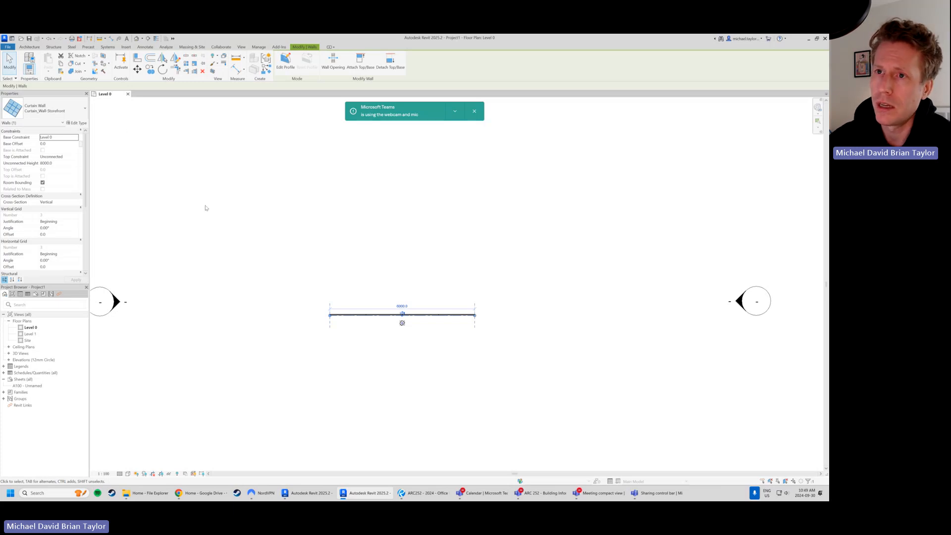
# - Open the default 3D view to inspect the curtain wall's grid and panels
pyautogui.click(137, 39)
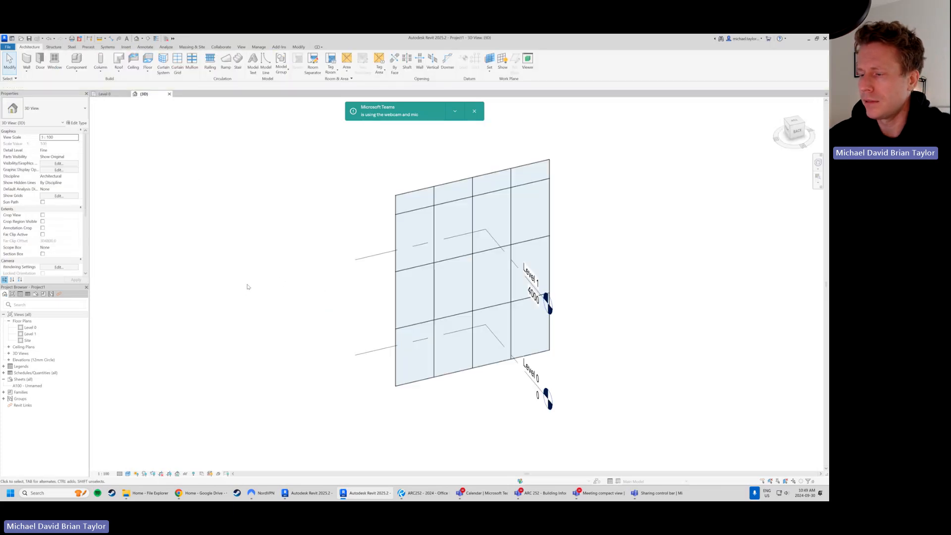
pyautogui.scroll(-2, 268, 306)
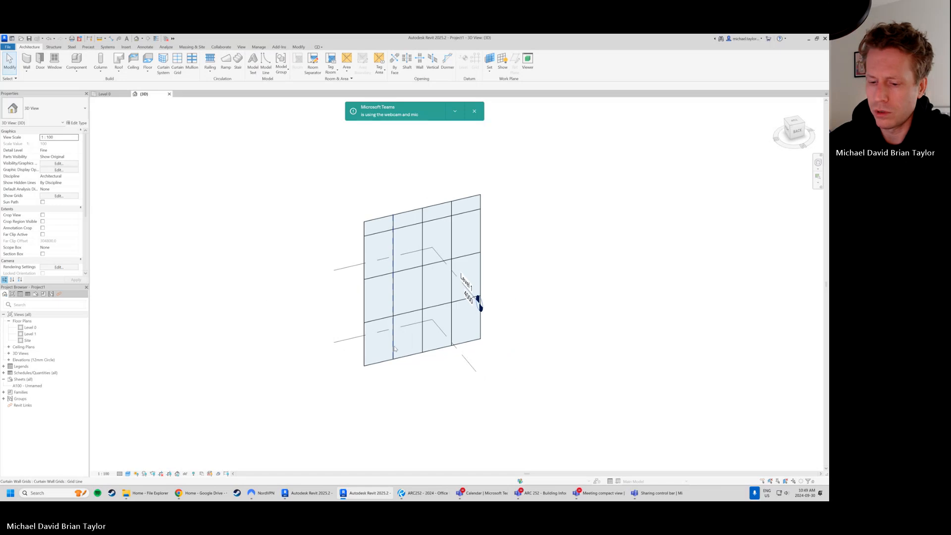
pyautogui.keyDown('shift'); pyautogui.moveTo(443, 336); pyautogui.dragTo(472, 364, button='middle'); pyautogui.keyUp('shift')
pyautogui.scroll(1, 473, 379)
pyautogui.scroll(-1, 411, 403)
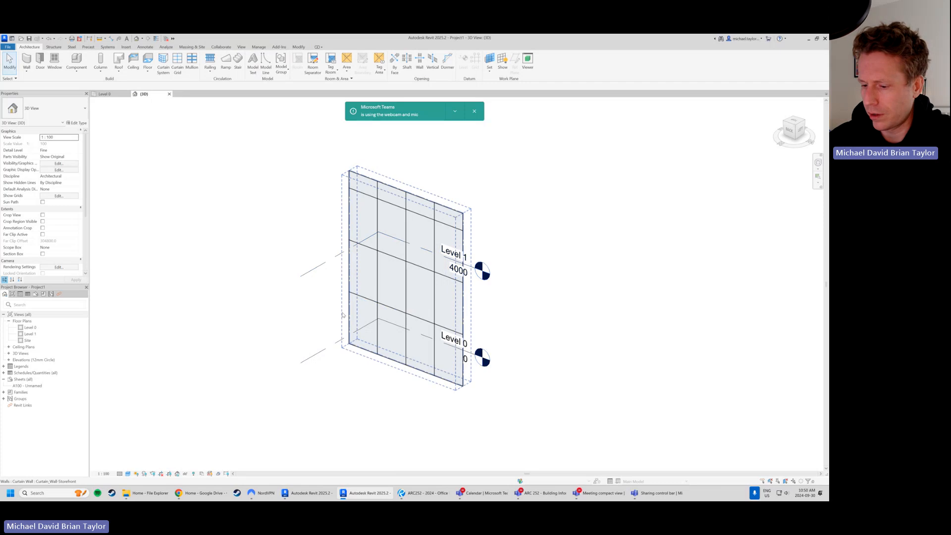
# - Select the whole storefront curtain wall in the 3D view
pyautogui.click(326, 350)
pyautogui.keyDown('ctrl'); pyautogui.click(317, 267); pyautogui.keyUp('ctrl')
pyautogui.click(277, 284)
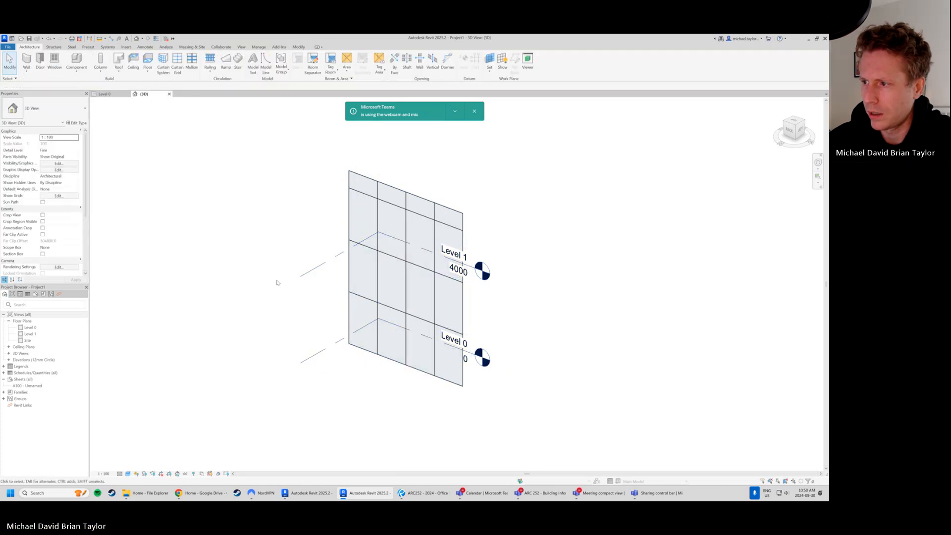
pyautogui.keyDown('shift'); pyautogui.moveTo(462, 277); pyautogui.dragTo(497, 253, button='middle'); pyautogui.keyUp('shift')
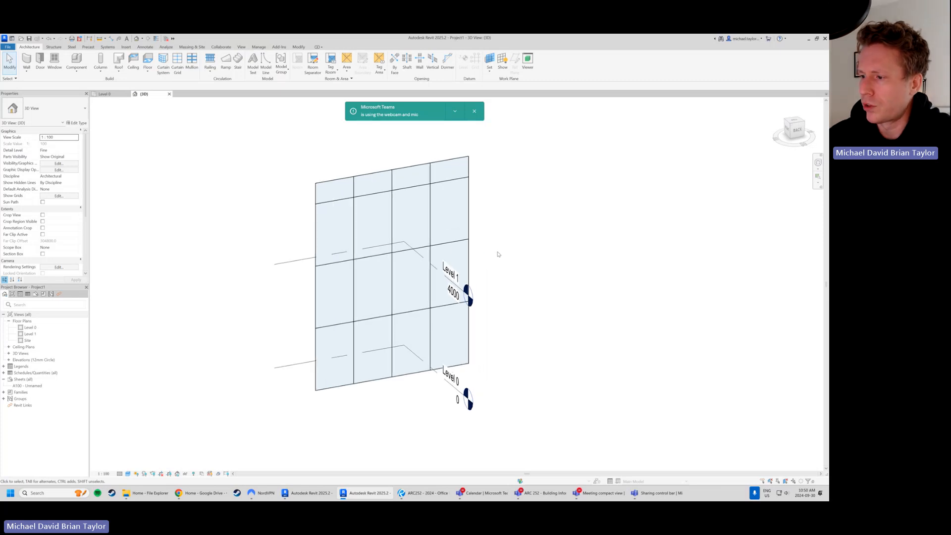
pyautogui.click(469, 268)
pyautogui.click(543, 287)
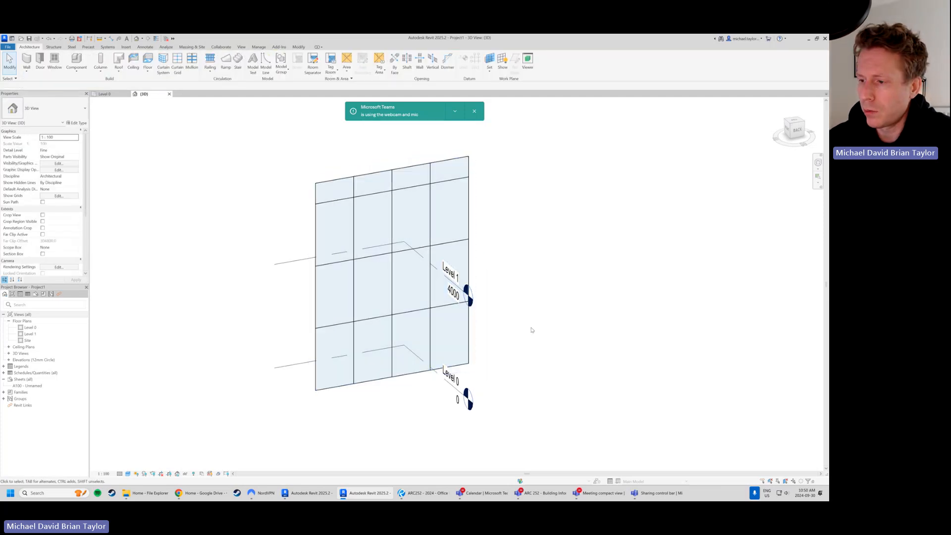
pyautogui.click(468, 334)
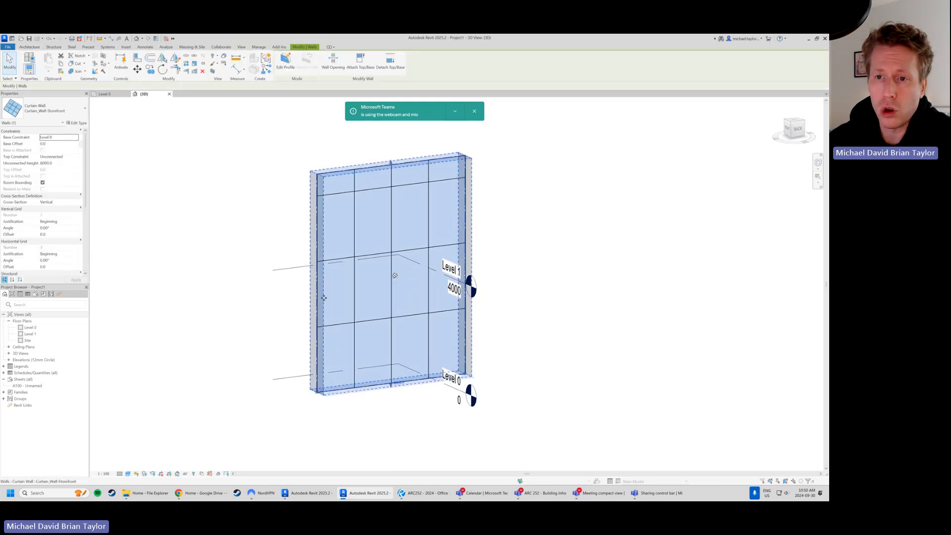
# - Inspect the storefront curtain wall from different angles, selecting it as a whole once more and clearing the selection
pyautogui.click(556, 314)
pyautogui.keyDown('shift'); pyautogui.moveTo(403, 316); pyautogui.dragTo(433, 320, button='middle'); pyautogui.keyUp('shift')
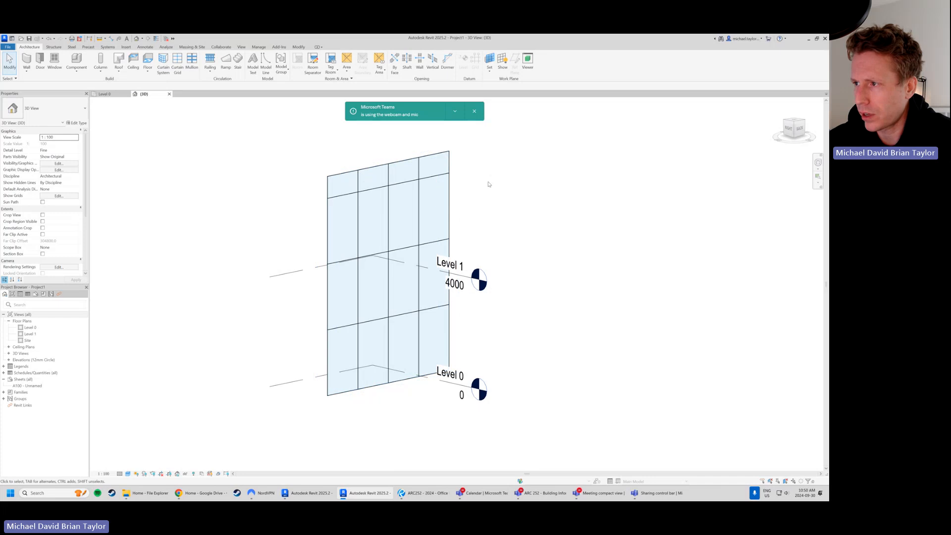
pyautogui.click(451, 194)
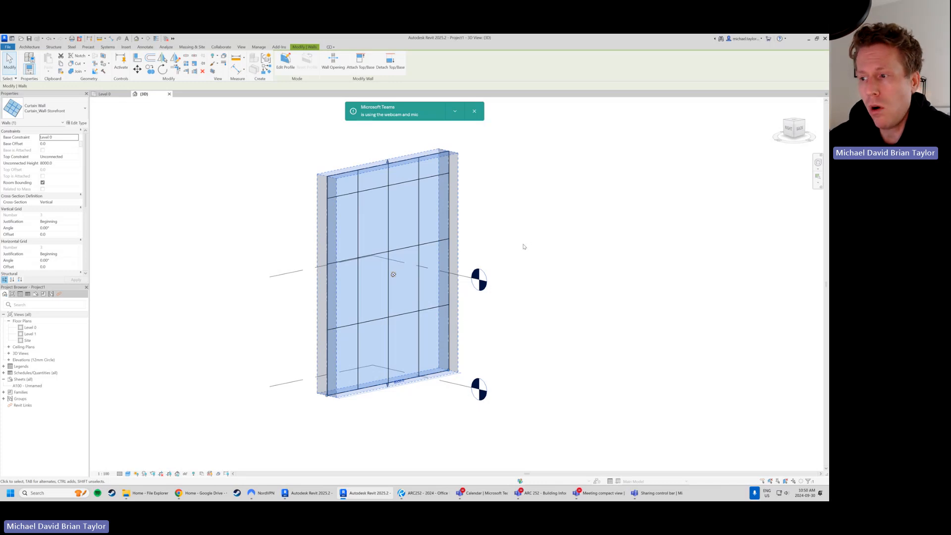
pyautogui.click(569, 251)
pyautogui.keyDown('shift'); pyautogui.moveTo(435, 318); pyautogui.dragTo(291, 336, button='middle'); pyautogui.keyUp('shift')
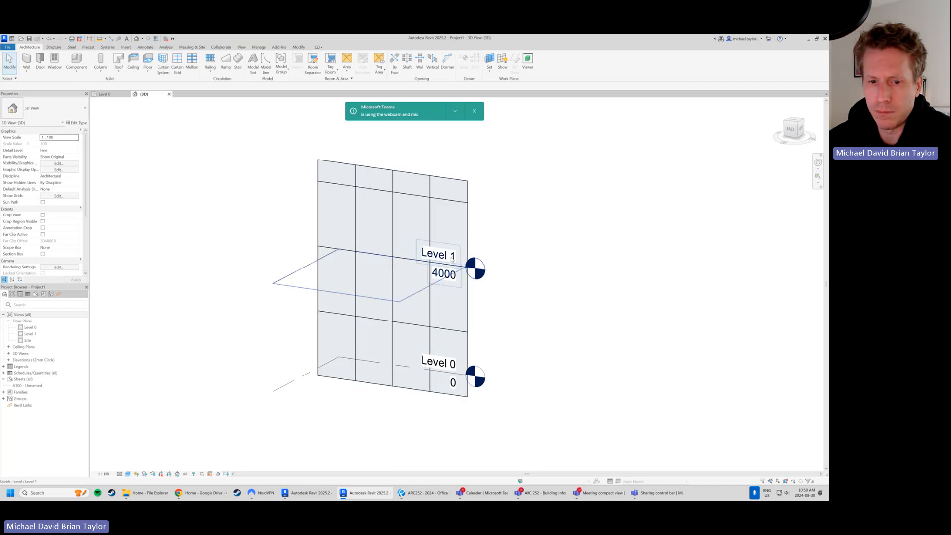
# - Examine the storefront wall's vertical grid lines one by one, checking their spacing to neighbouring lines and edges
pyautogui.scroll(1, 421, 379)
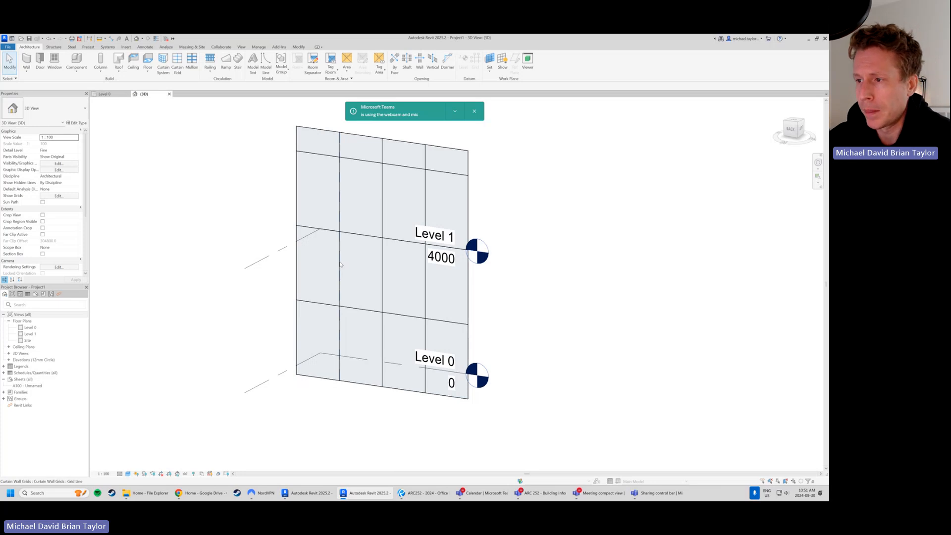
pyautogui.click(382, 281)
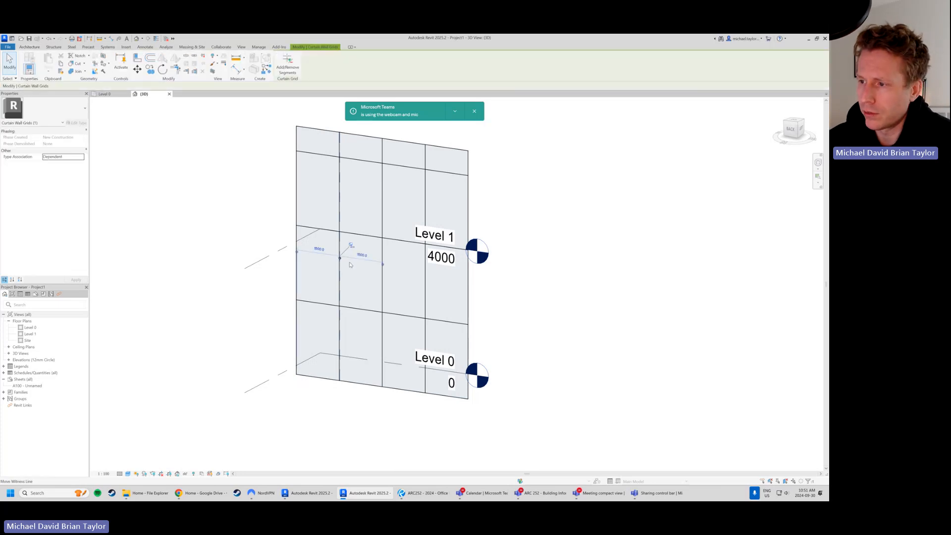
pyautogui.click(428, 292)
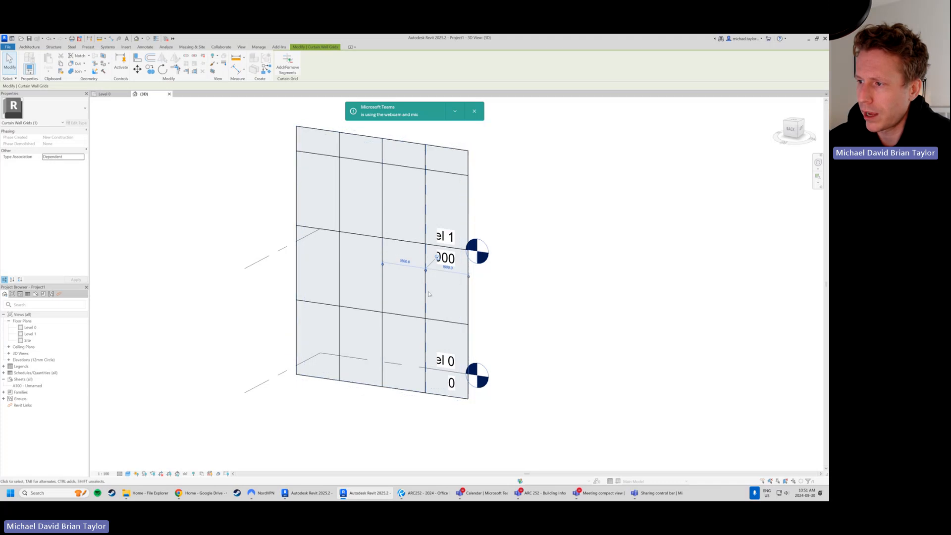
pyautogui.click(469, 293)
pyautogui.click(538, 293)
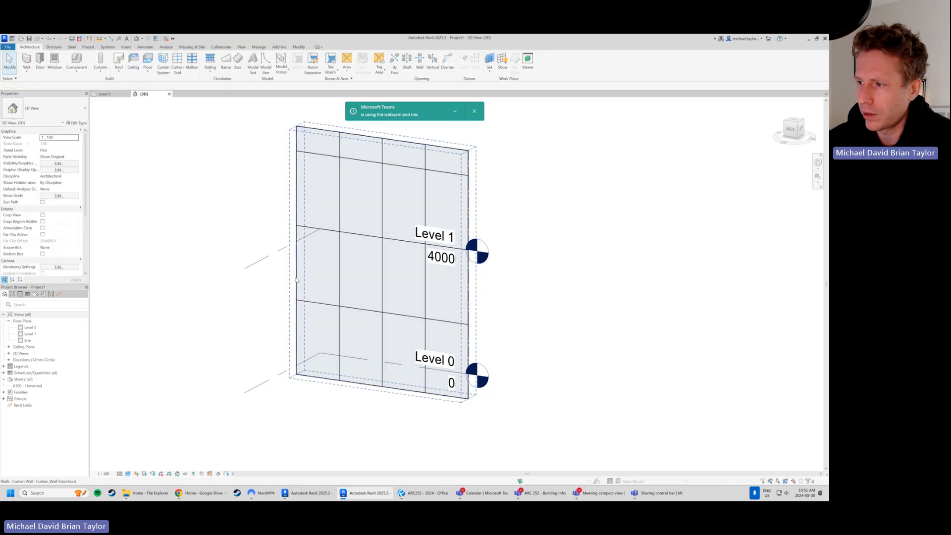
pyautogui.click(483, 293)
pyautogui.press('Escape')
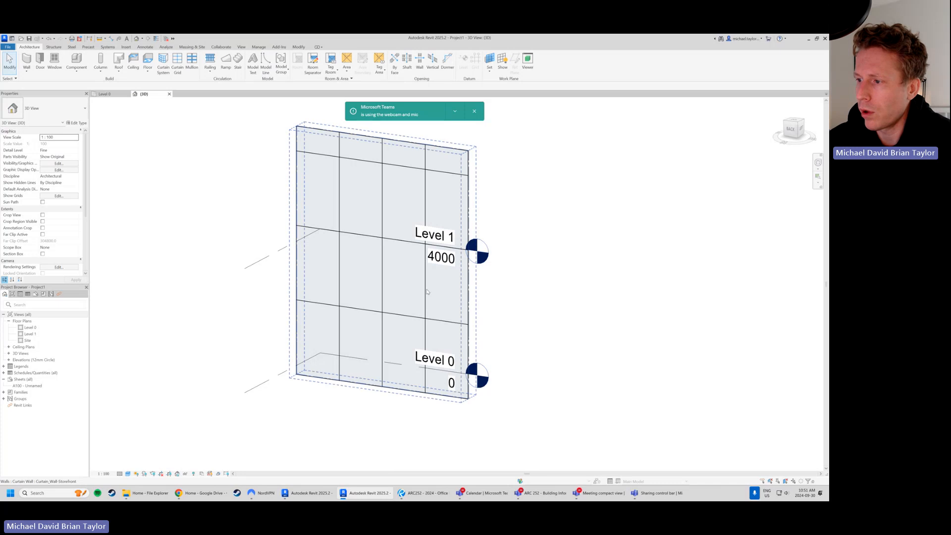
pyautogui.click(426, 293)
pyautogui.click(382, 286)
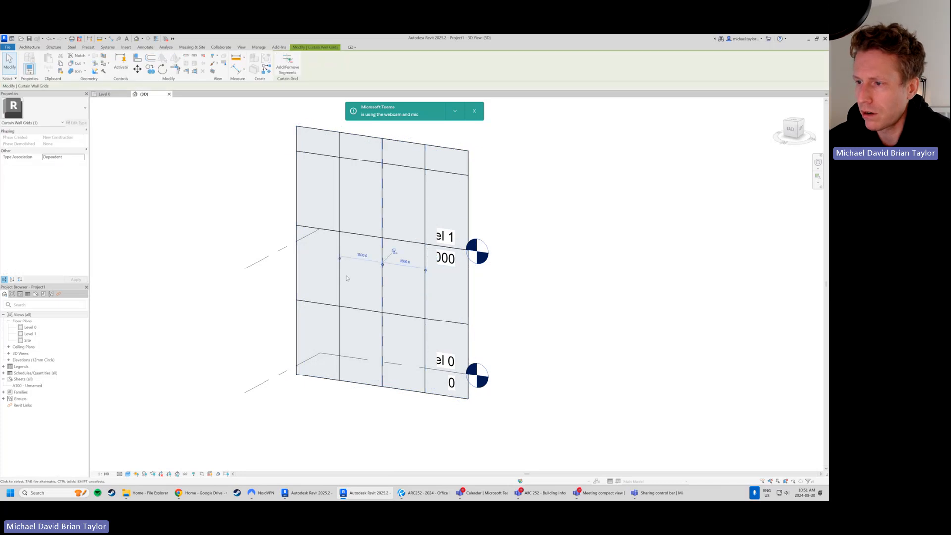
pyautogui.click(339, 275)
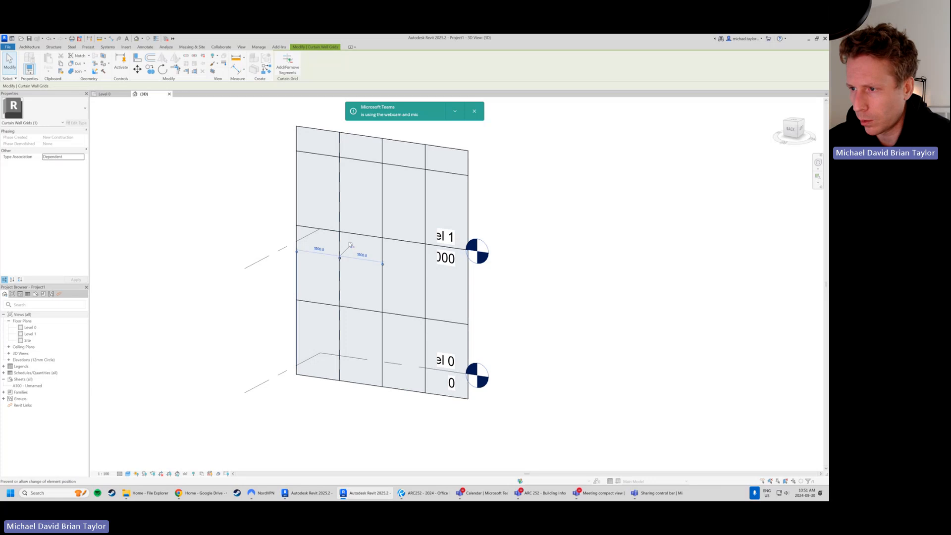
pyautogui.click(383, 293)
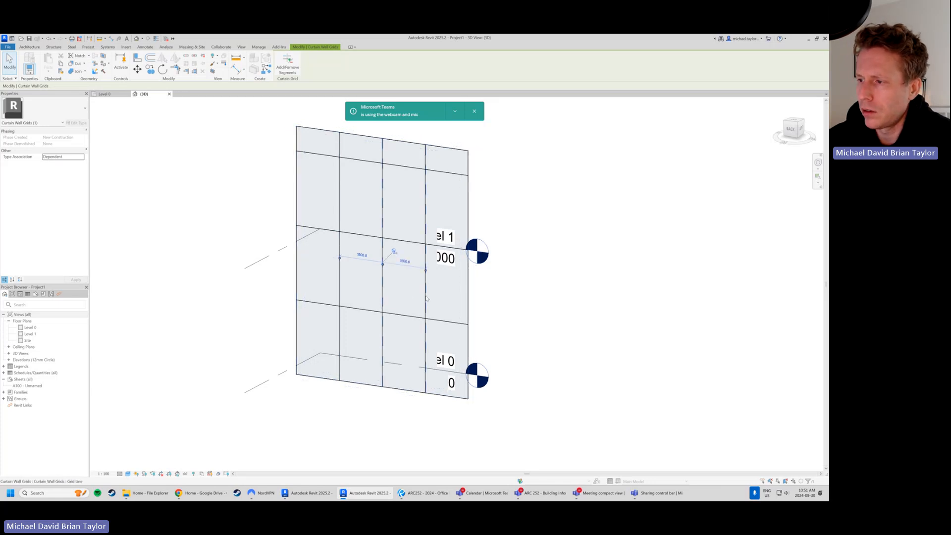
pyautogui.click(426, 304)
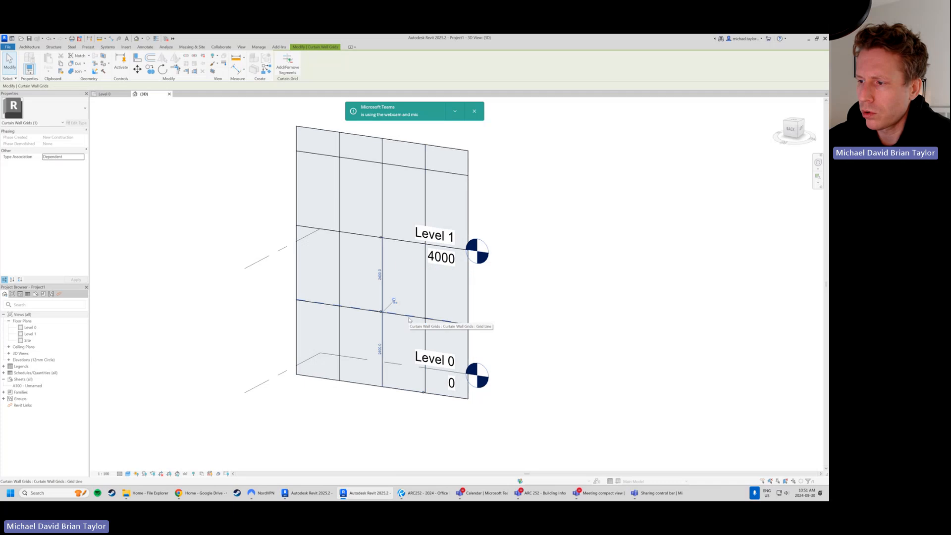
# - Examine the spacing of the storefront wall's upper horizontal grid lines and clear the selection
pyautogui.click(395, 239)
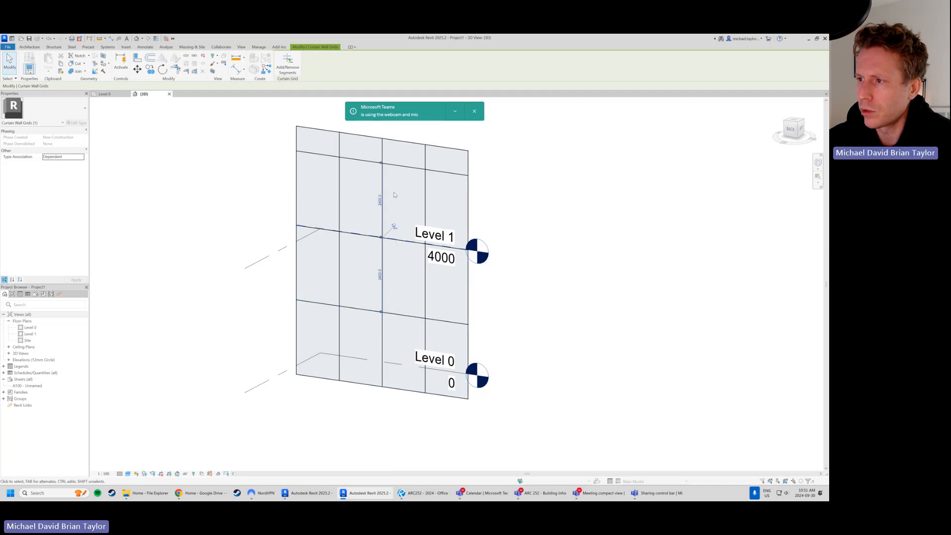
pyautogui.click(394, 164)
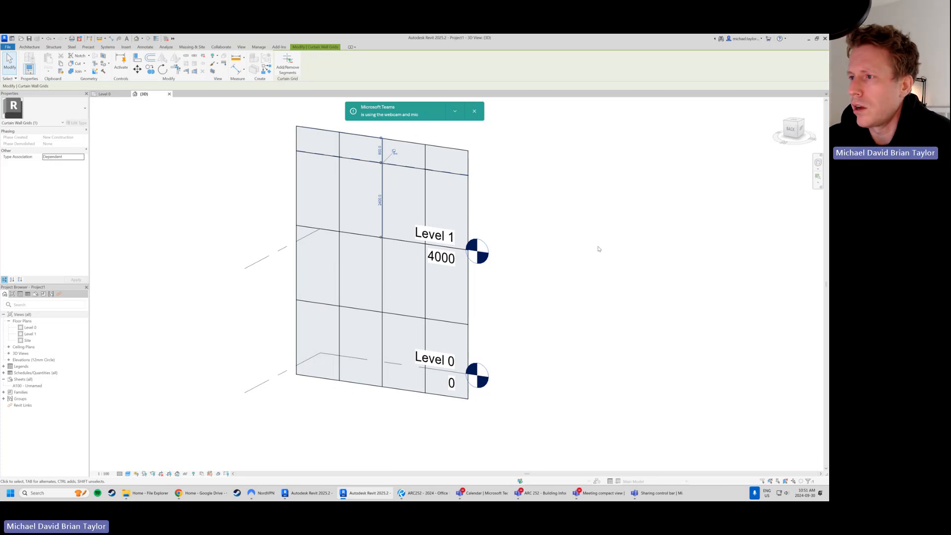
pyautogui.click(593, 267)
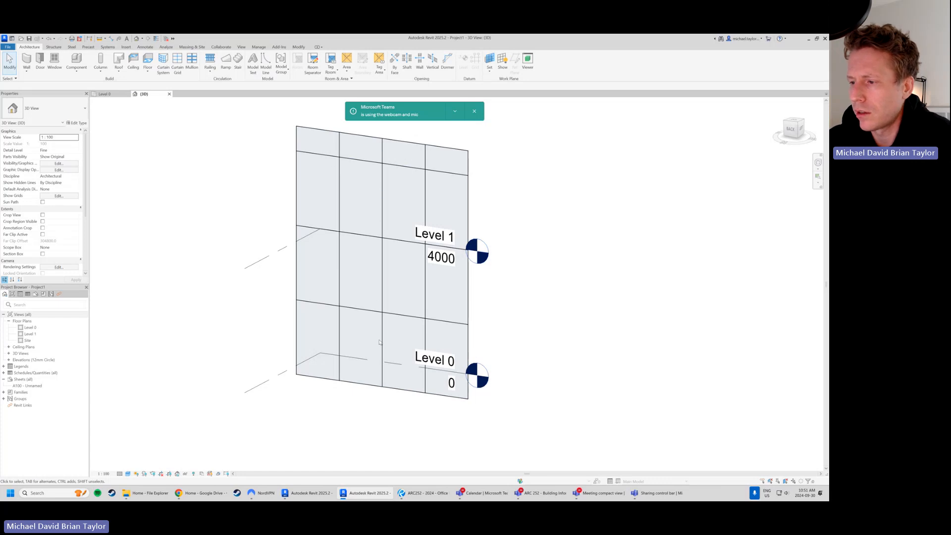
# - Select the single glazed panel second from the left in the lowest row and review the types available for it
pyautogui.scroll(1, 378, 338)
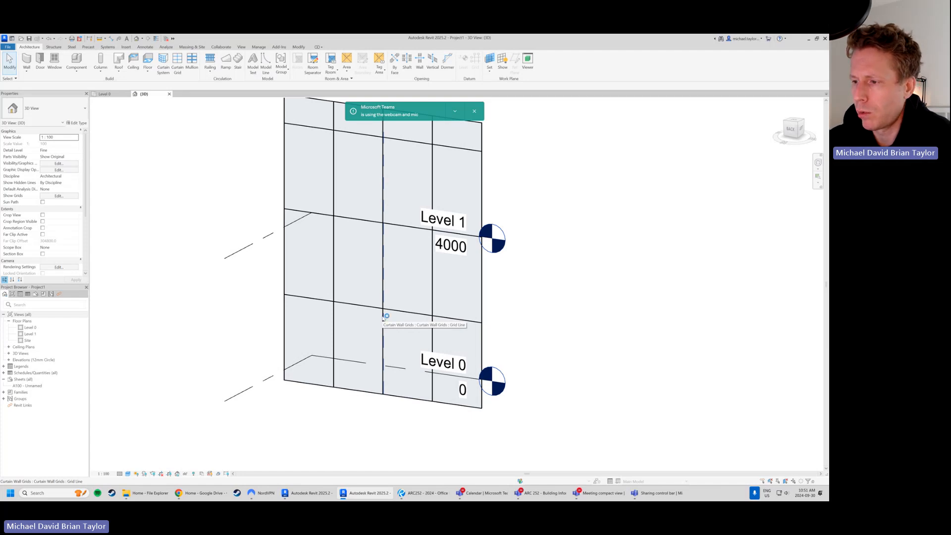
pyautogui.press('Tab')
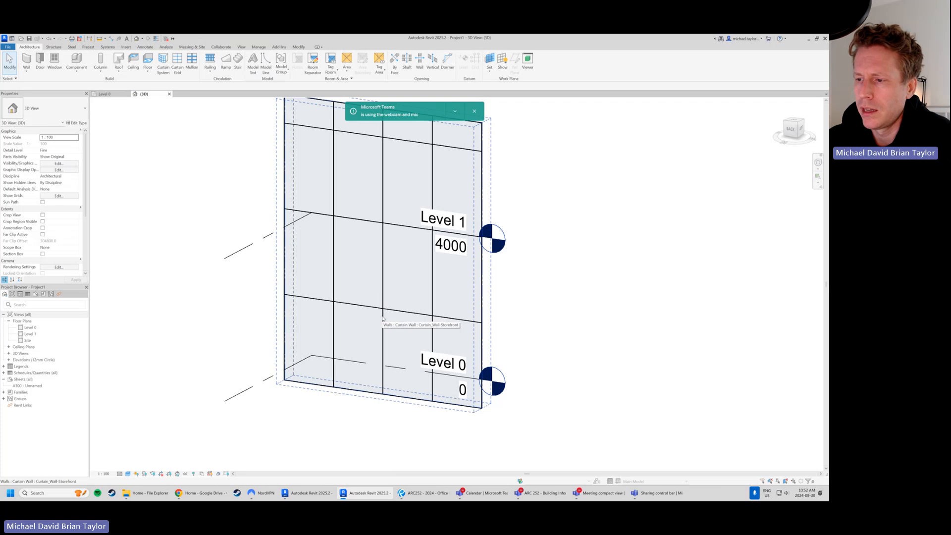
pyautogui.press('Tab')
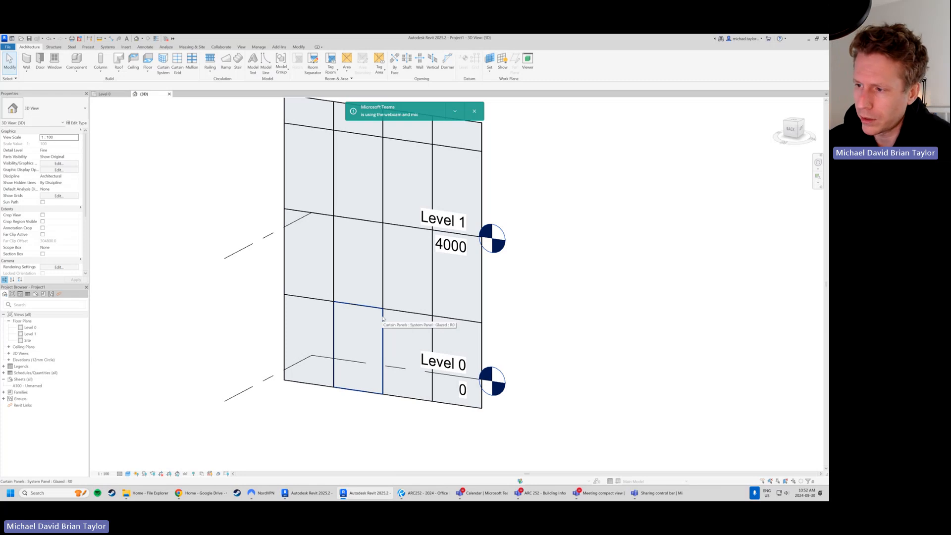
pyautogui.click(383, 318)
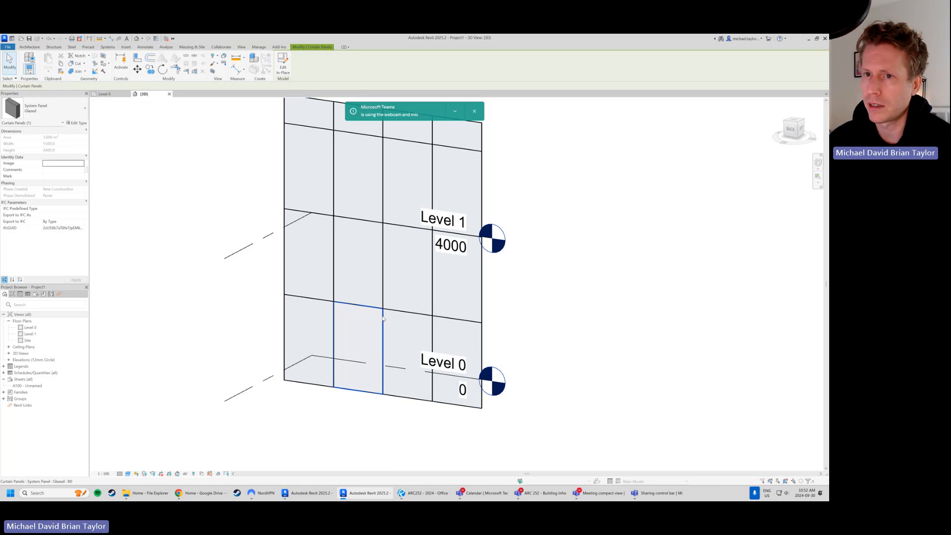
pyautogui.click(62, 108)
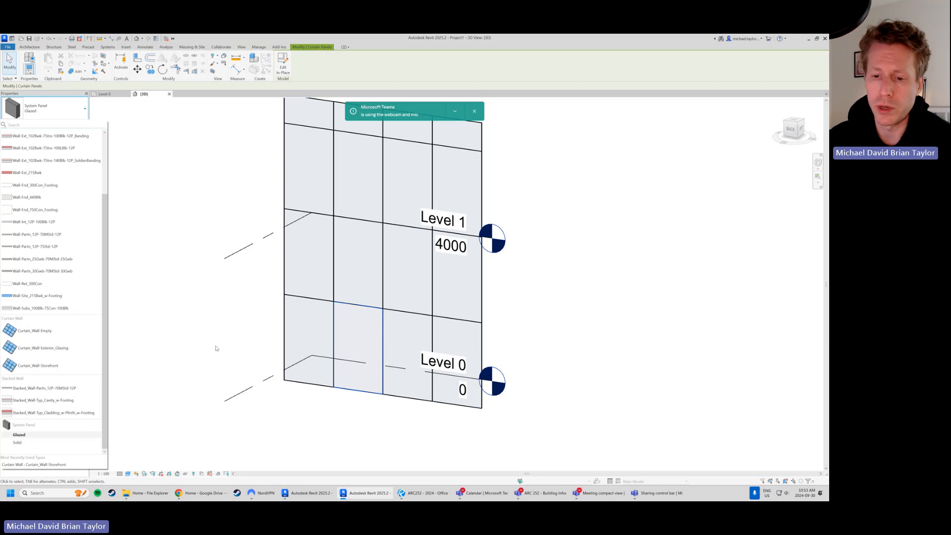
pyautogui.click(213, 346)
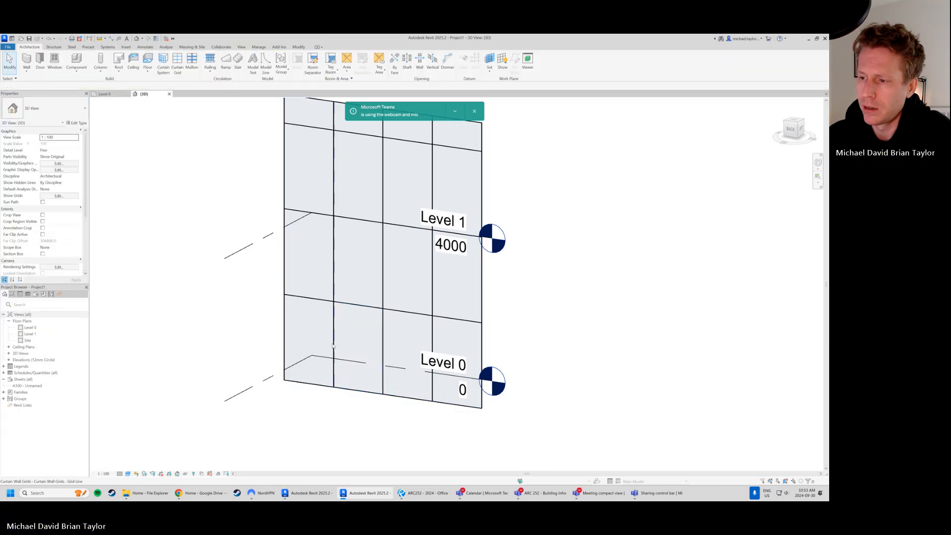
# - Change the second panel from the left in the wall's lowest row to the Solid system panel type
pyautogui.click(382, 344)
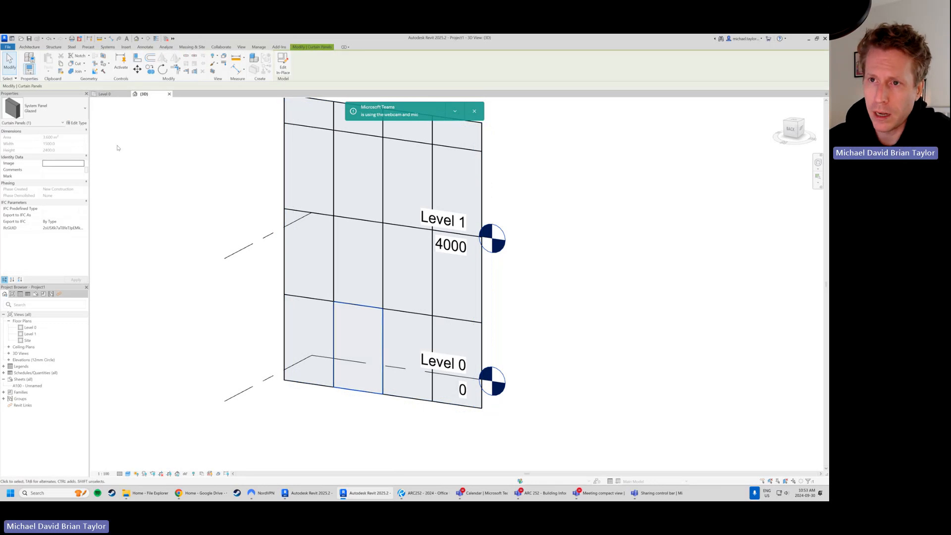
pyautogui.click(64, 113)
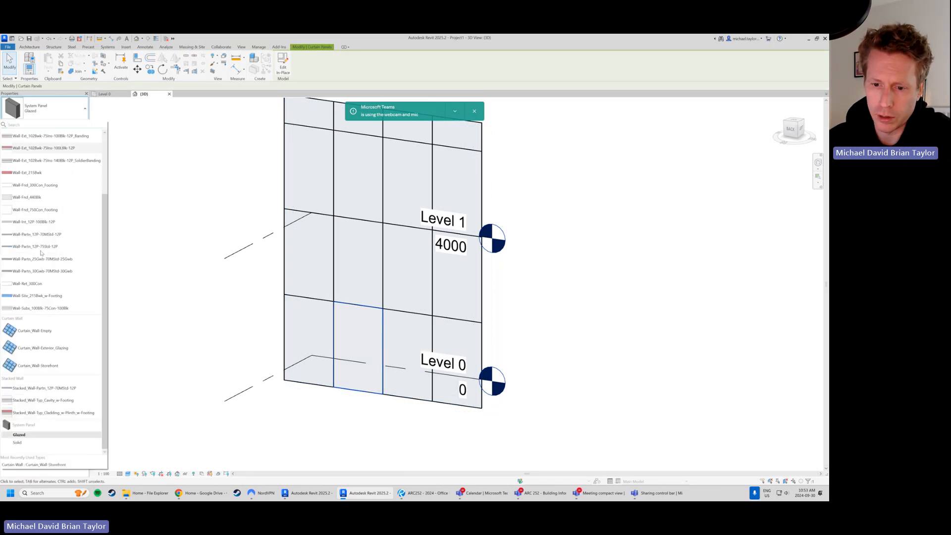
pyautogui.moveTo(36, 443)
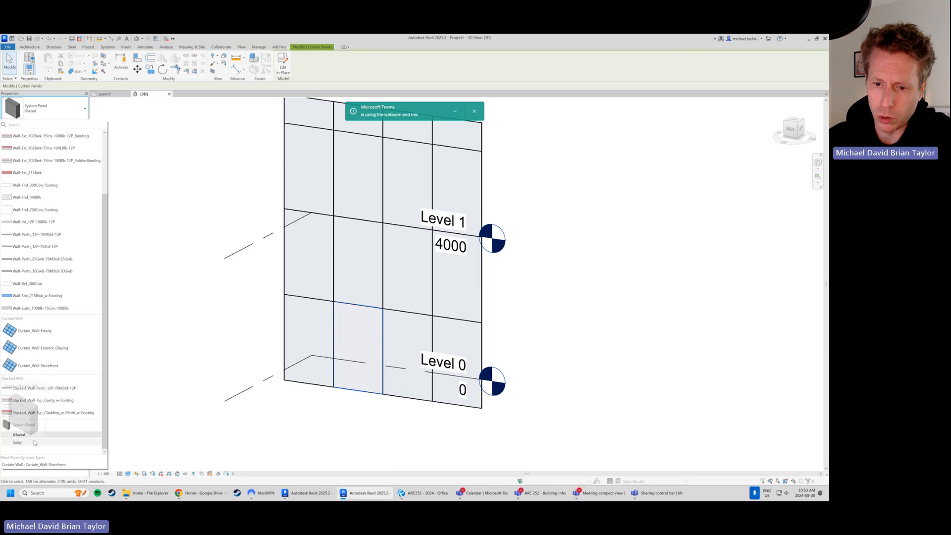
pyautogui.click(35, 442)
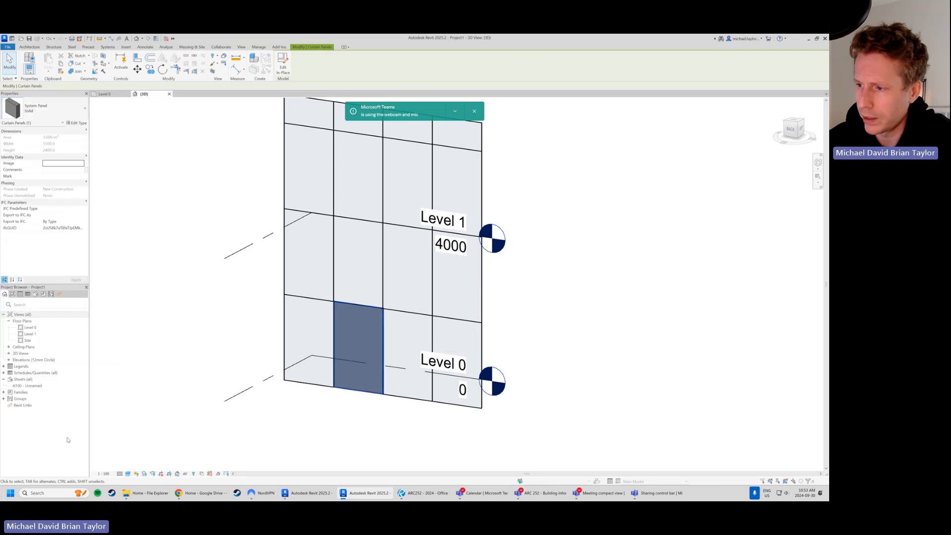
pyautogui.click(296, 435)
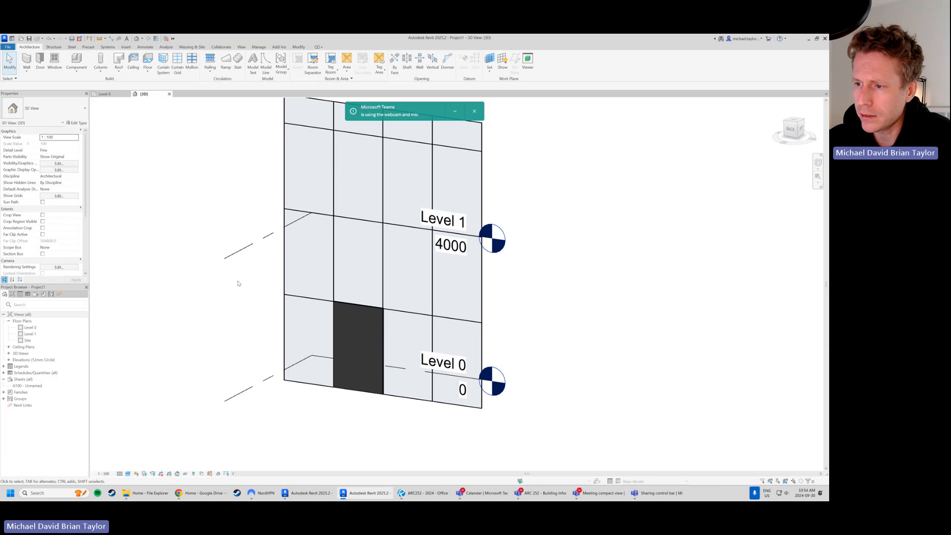
# - Select the lowest row of the wall, filter the selection to Curtain Panels only, and change these panels to the Glazed system panel type
pyautogui.moveTo(249, 278); pyautogui.dragTo(427, 425)
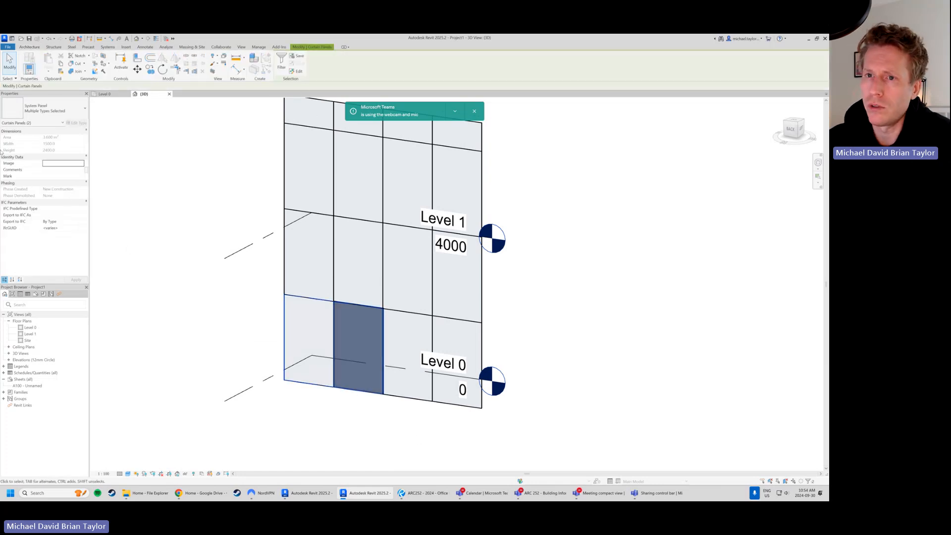
pyautogui.moveTo(218, 281); pyautogui.dragTo(569, 450)
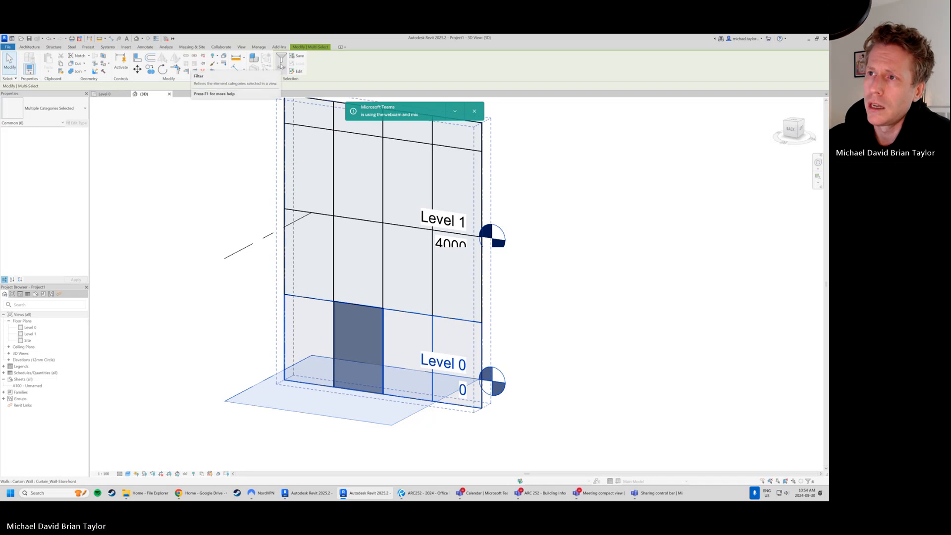
pyautogui.click(281, 66)
pyautogui.moveTo(415, 203); pyautogui.dragTo(681, 160)
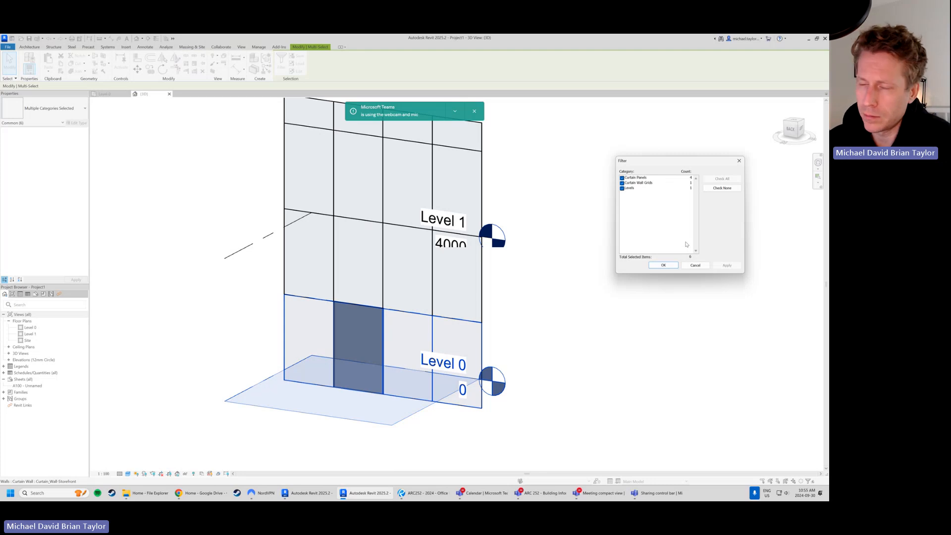
pyautogui.click(624, 190)
pyautogui.click(623, 189)
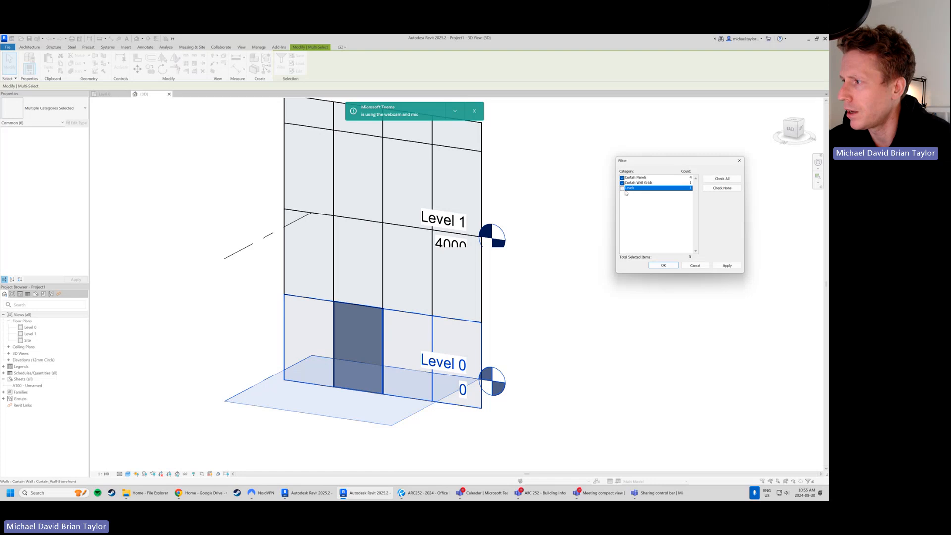
pyautogui.click(622, 184)
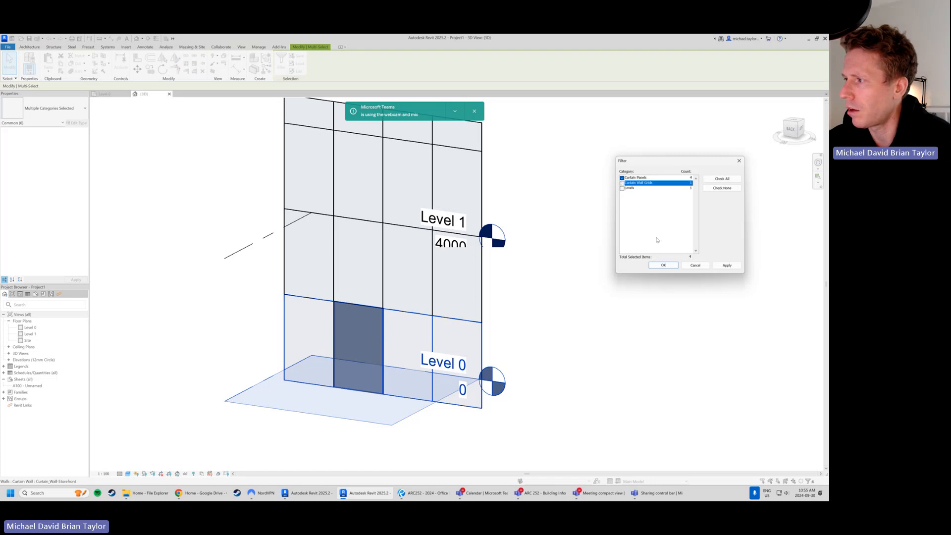
pyautogui.click(663, 266)
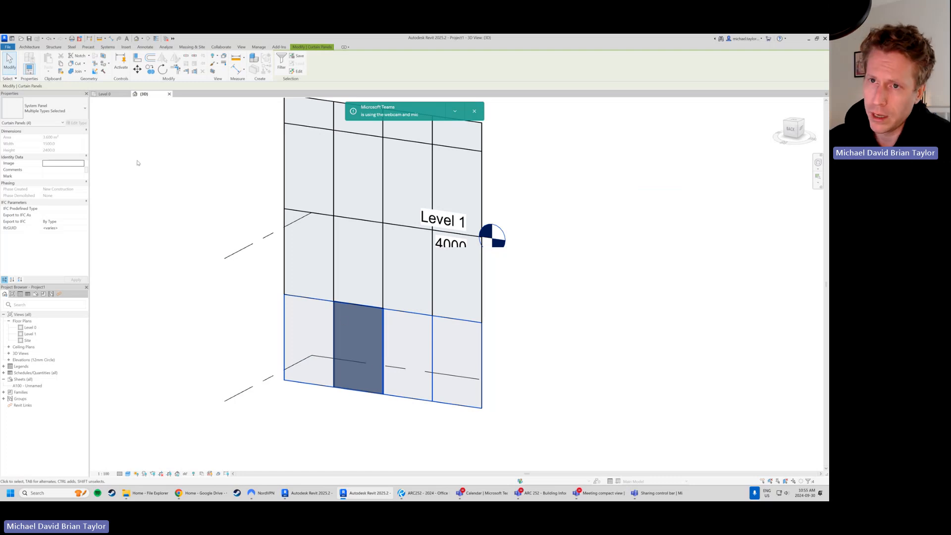
pyautogui.click(70, 111)
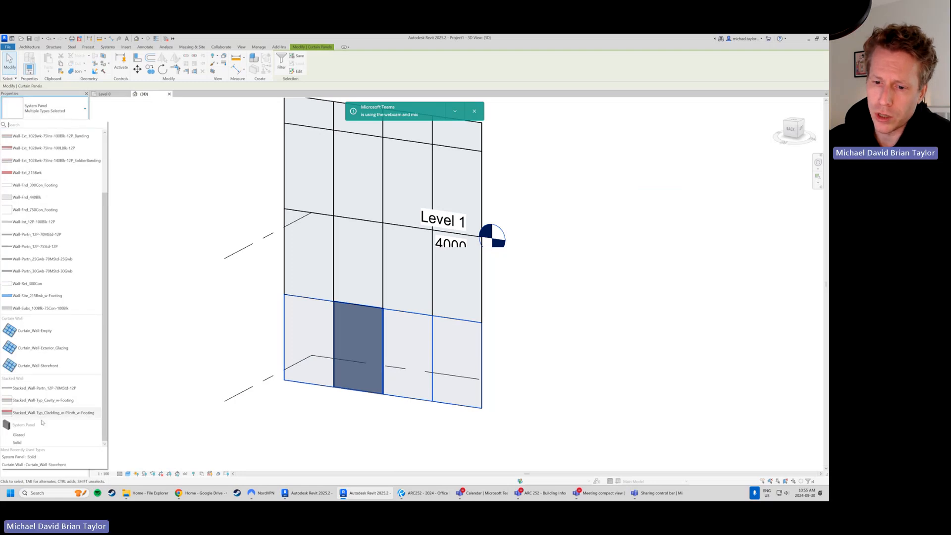
pyautogui.click(19, 434)
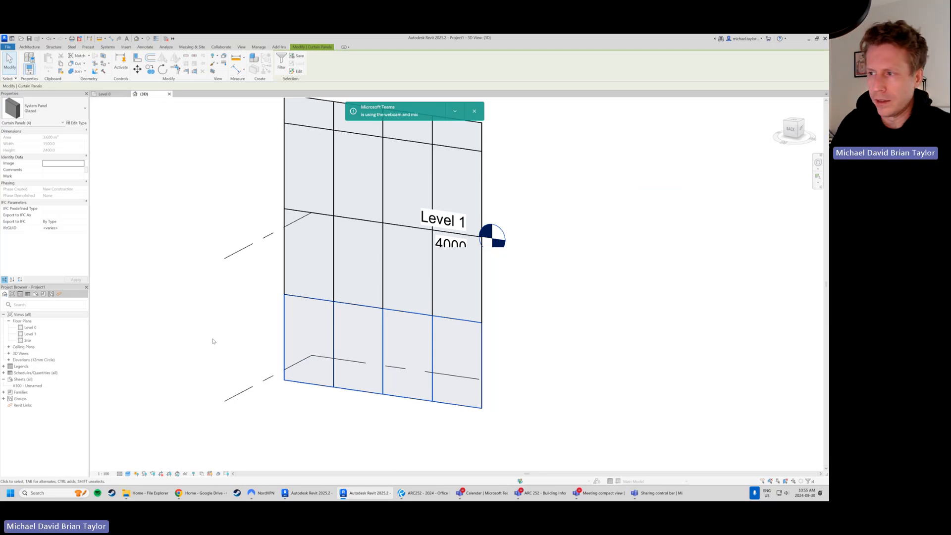
pyautogui.click(208, 319)
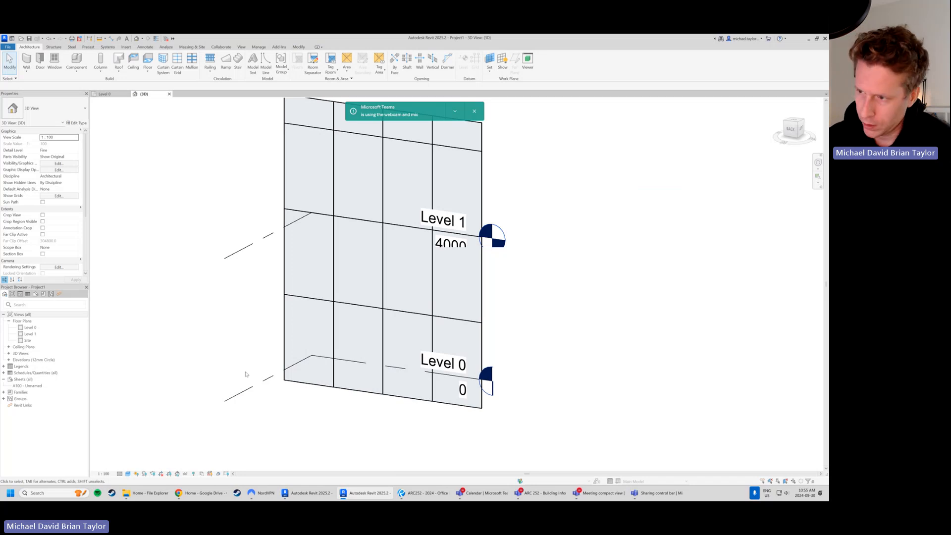
# - Set the storefront wall's top constraint to Up to level: Level 1, apply it and clear the selection
pyautogui.scroll(-1, 201, 374)
pyautogui.scroll(1, 496, 287)
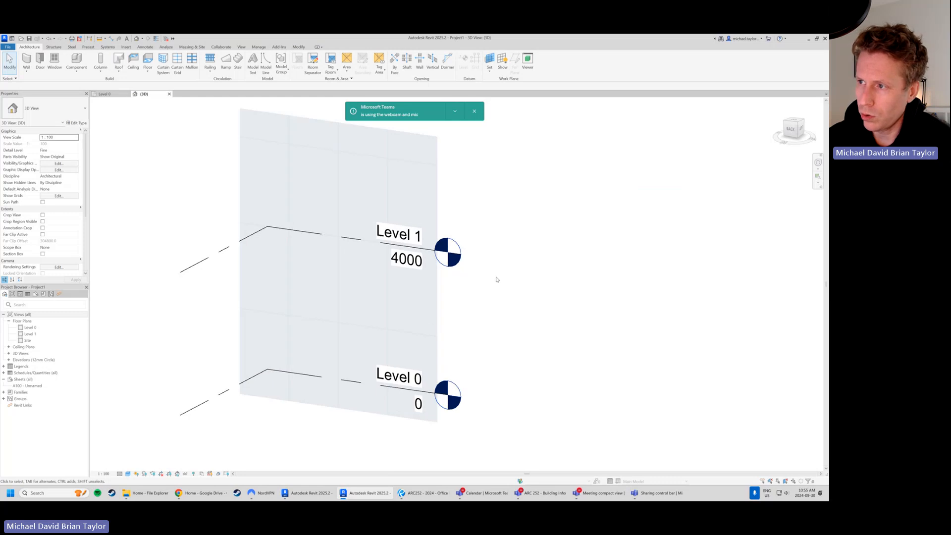
pyautogui.click(440, 321)
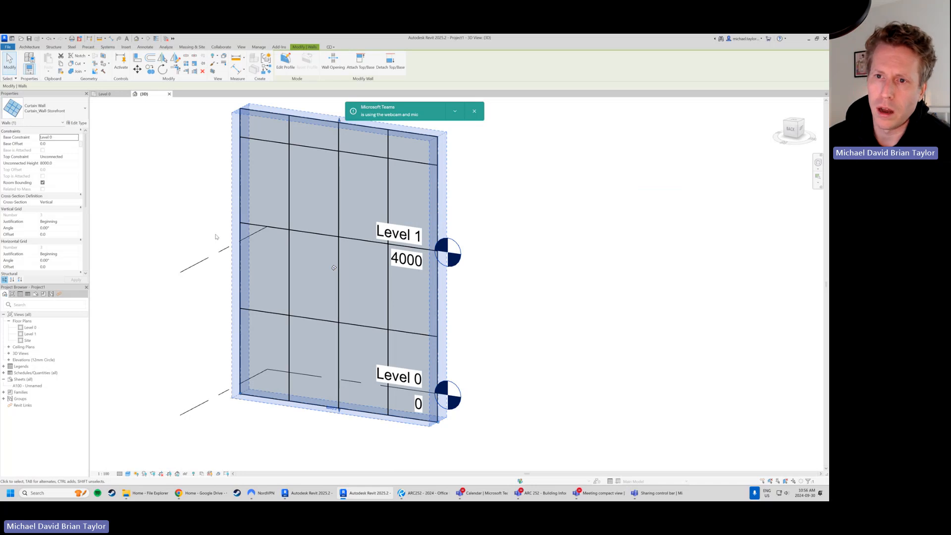
pyautogui.click(75, 157)
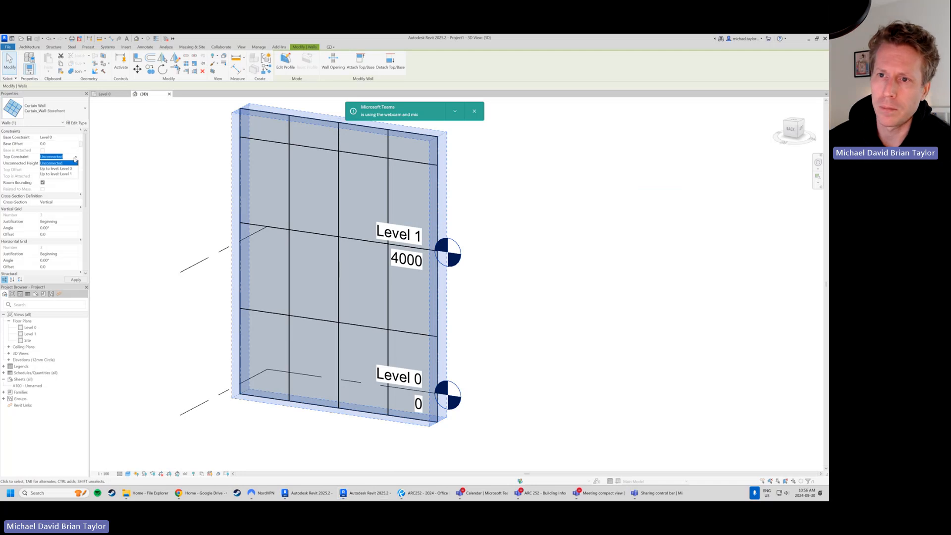
pyautogui.click(70, 174)
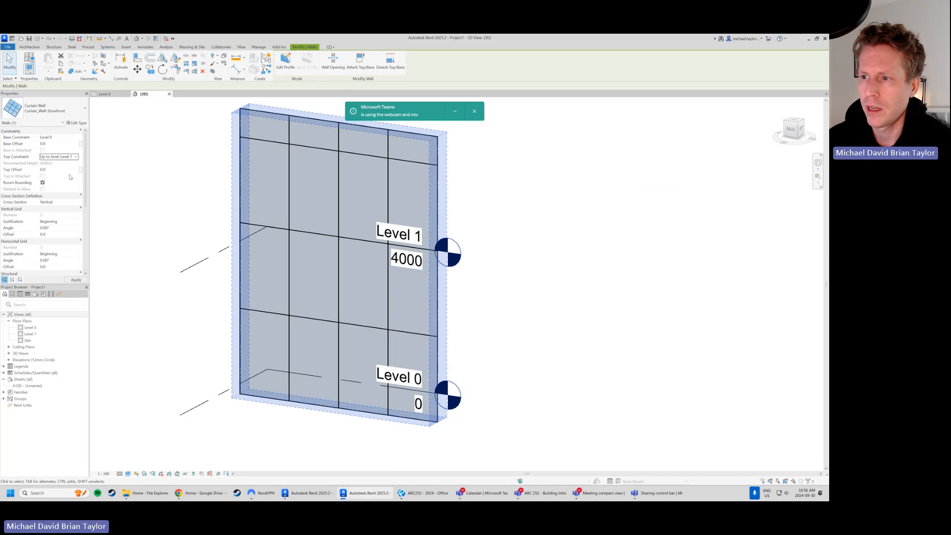
pyautogui.click(74, 280)
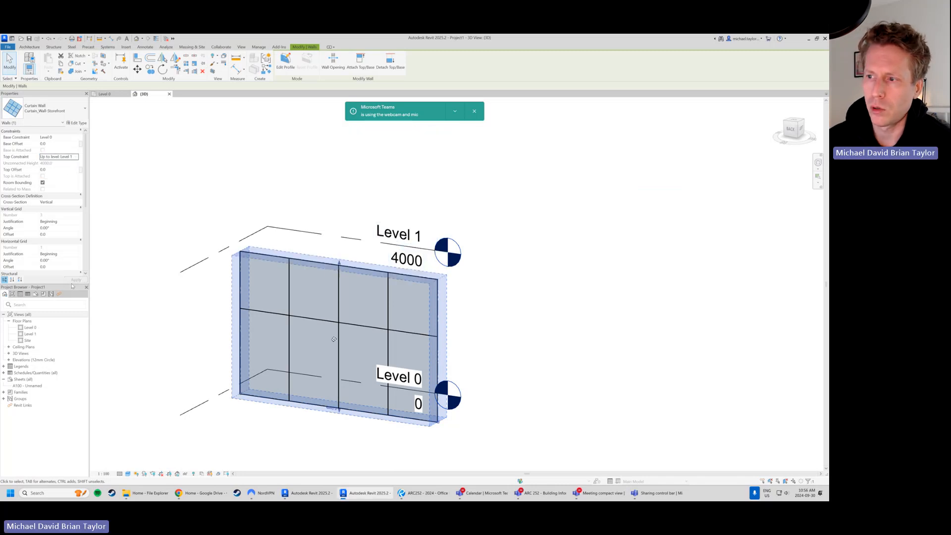
pyautogui.click(128, 262)
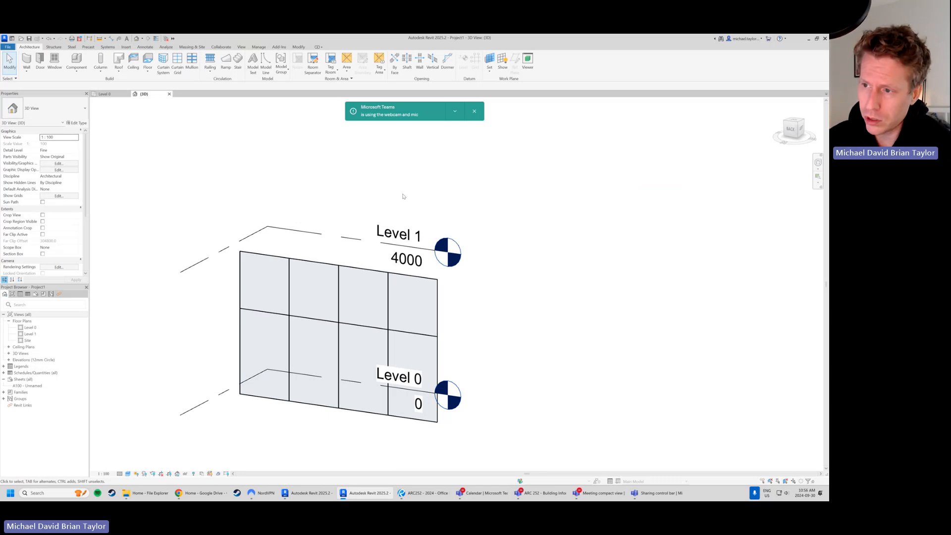
# - Set the storefront wall's top constraint to Unconnected with an unconnected height of 8000 and clear the selection
pyautogui.click(322, 263)
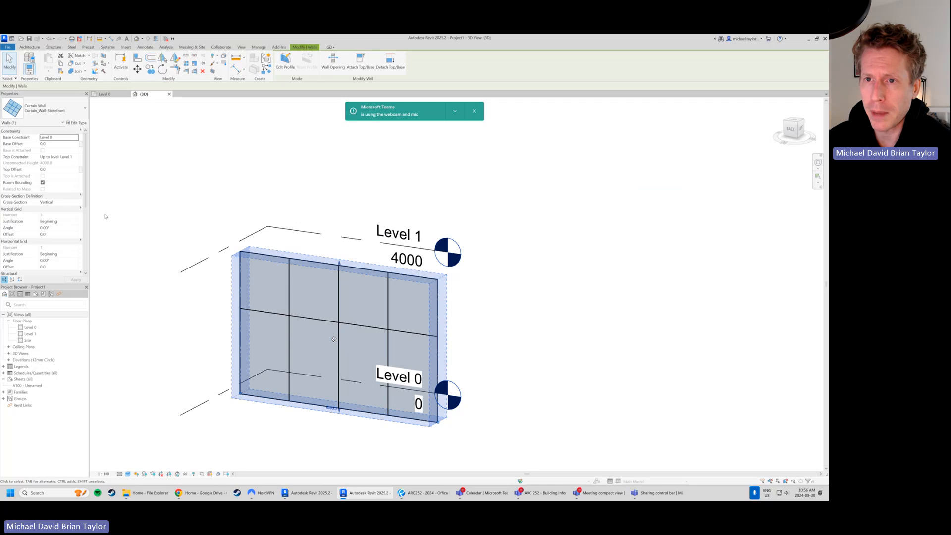
pyautogui.click(76, 157)
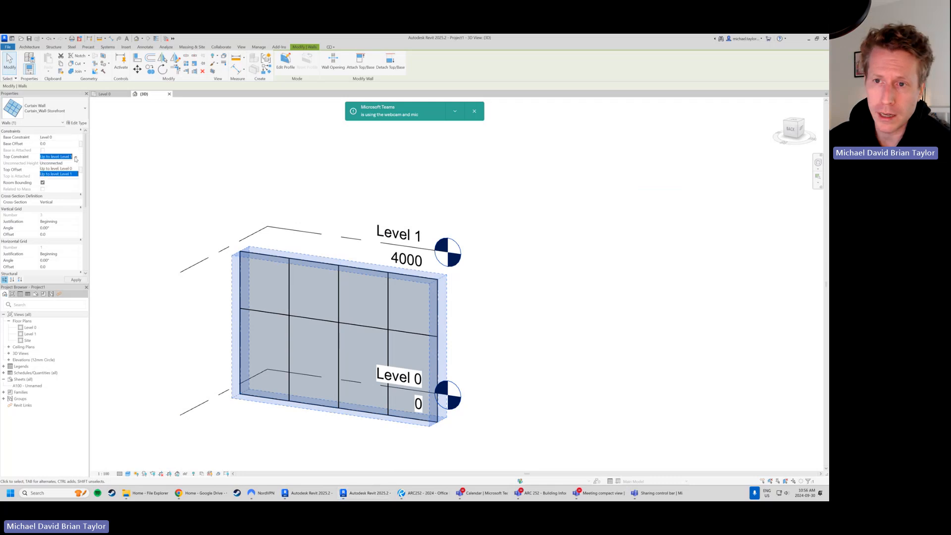
pyautogui.click(54, 163)
pyautogui.click(61, 164)
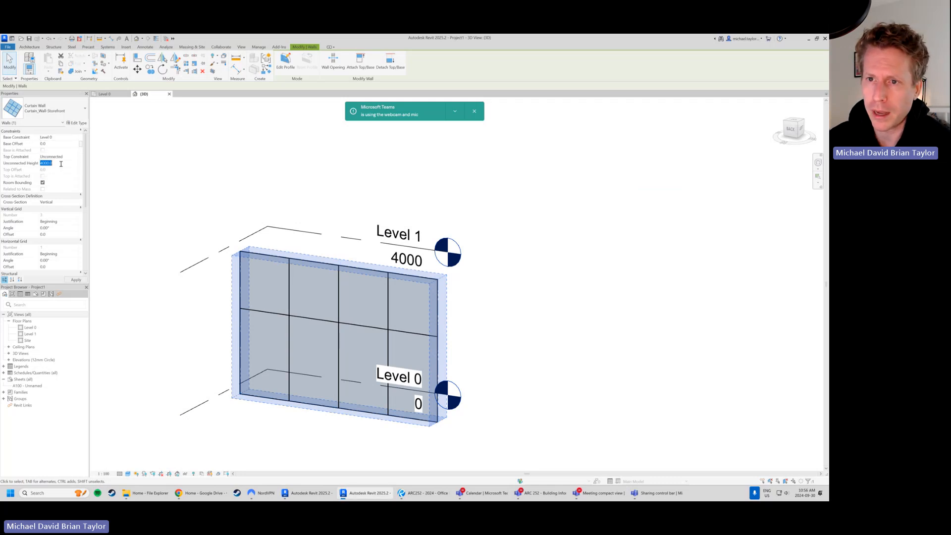
pyautogui.write('8000')
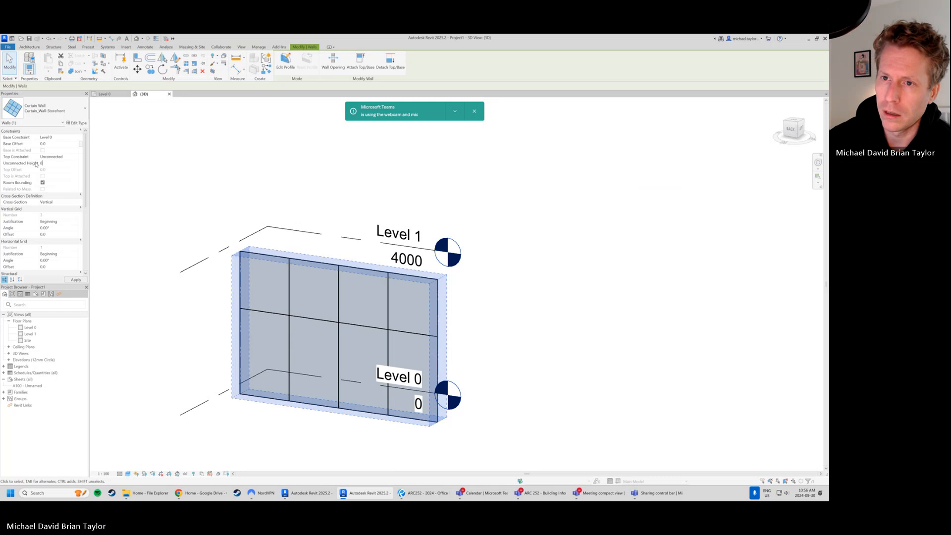
pyautogui.click(76, 280)
pyautogui.click(161, 218)
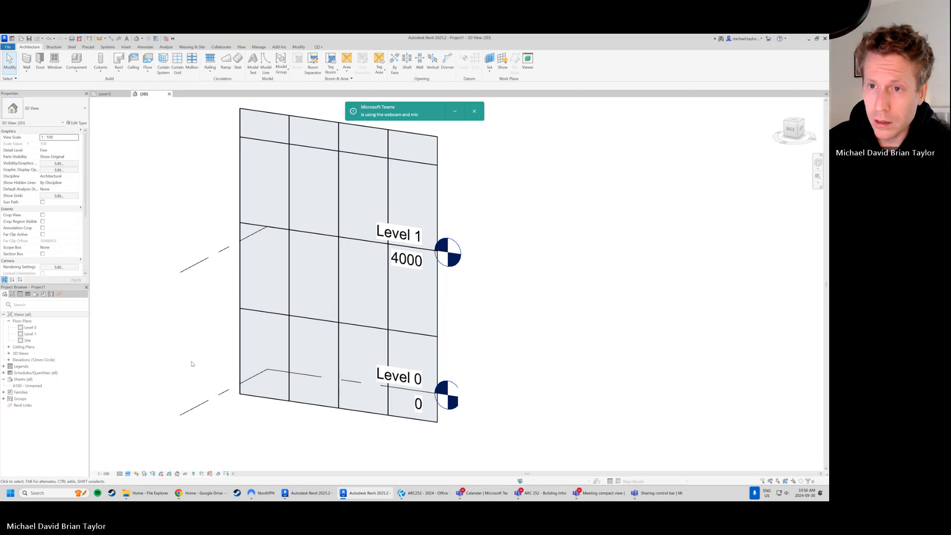
# - Select the storefront wall, review its instance properties from the constraints to the identity data, and clear the selection
pyautogui.click(242, 257)
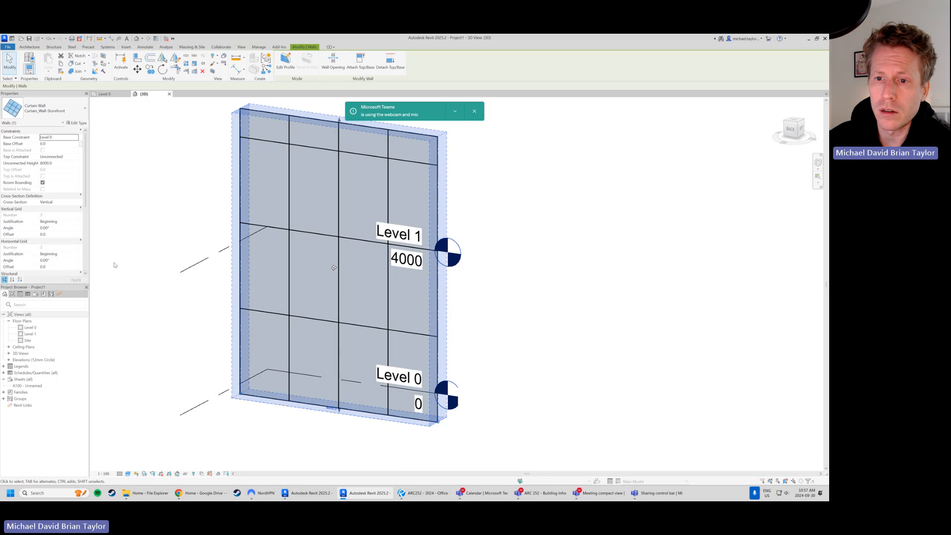
pyautogui.scroll(-4, 55, 255)
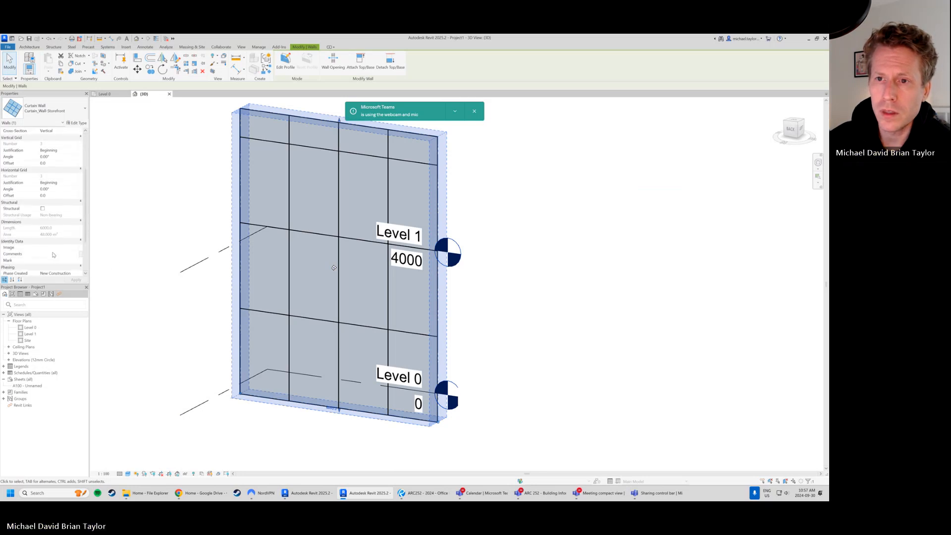
pyautogui.scroll(4, 53, 254)
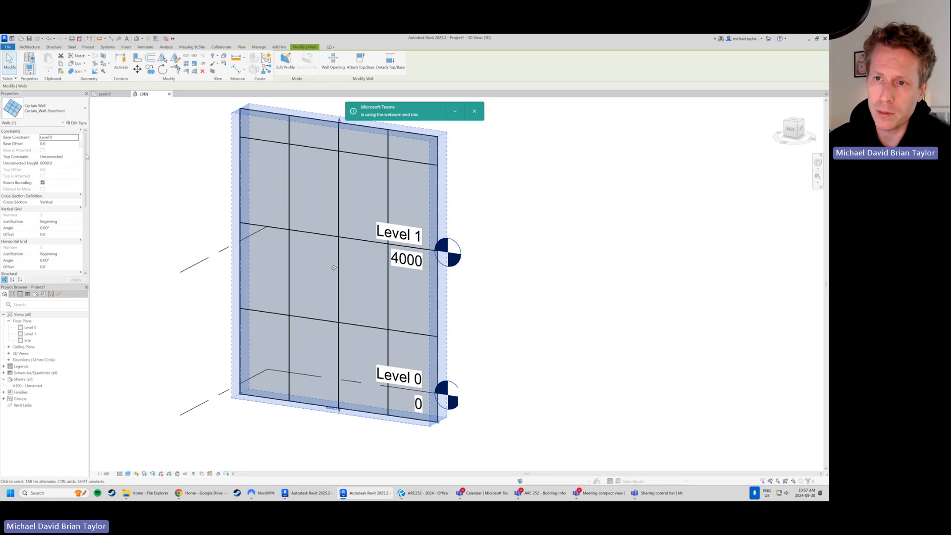
pyautogui.scroll(-3, 86, 156)
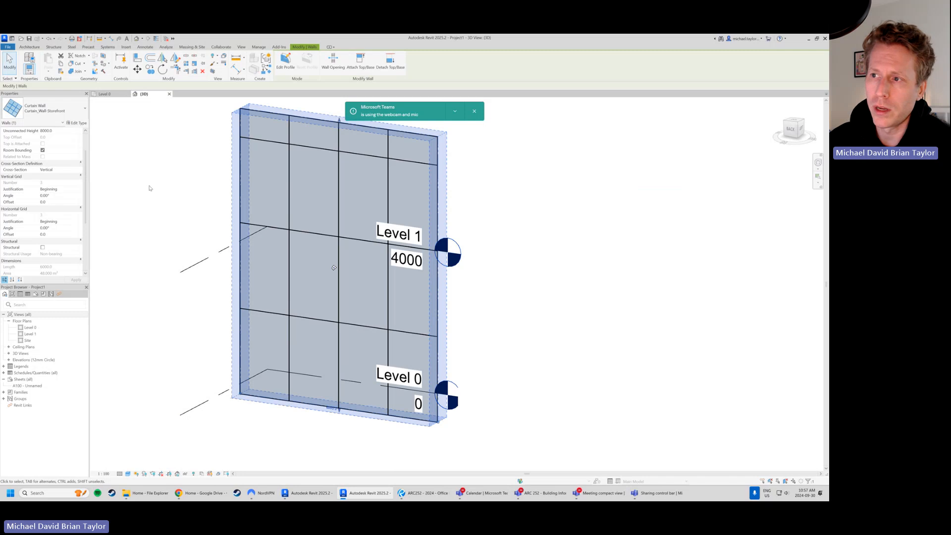
pyautogui.click(174, 185)
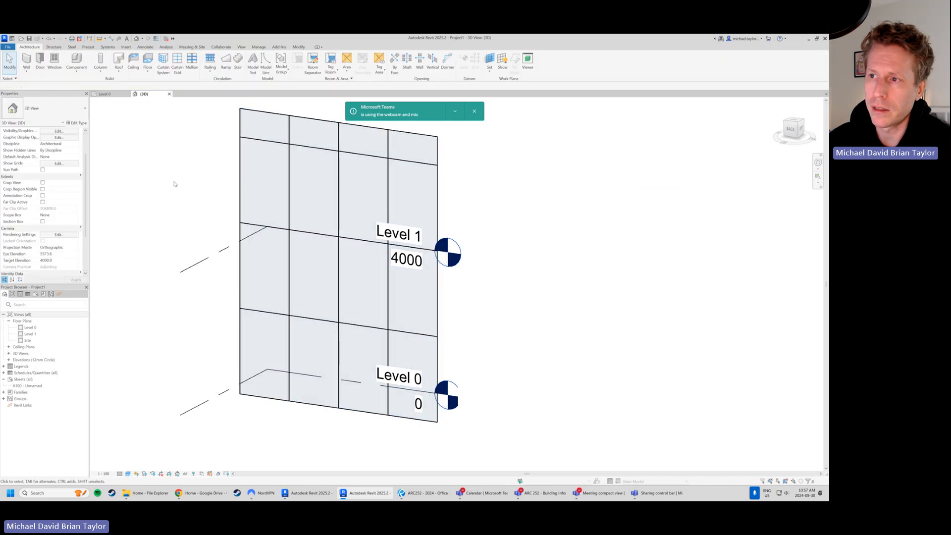
# - Try the End and Center justifications for the storefront wall's vertical grid and return it to Beginning
pyautogui.click(240, 171)
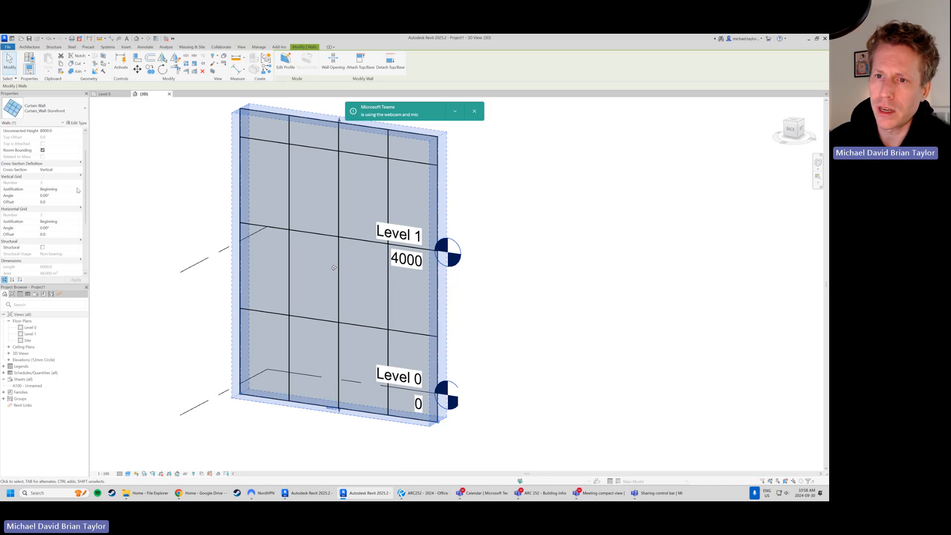
pyautogui.click(76, 190)
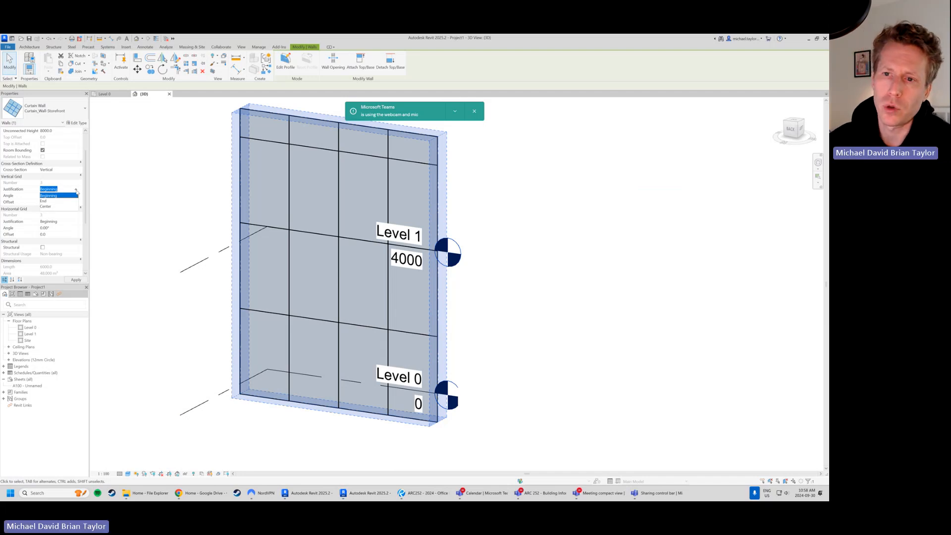
pyautogui.click(44, 201)
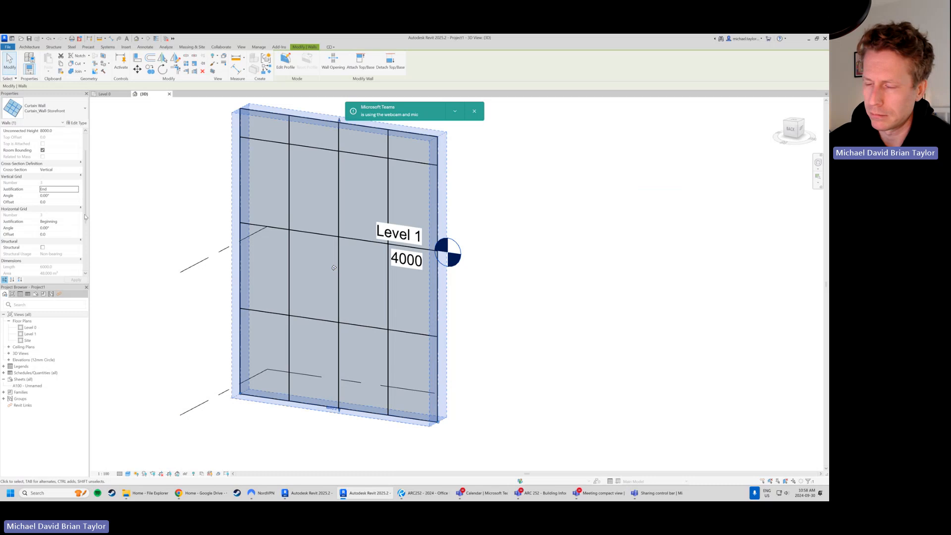
pyautogui.click(78, 190)
pyautogui.click(47, 207)
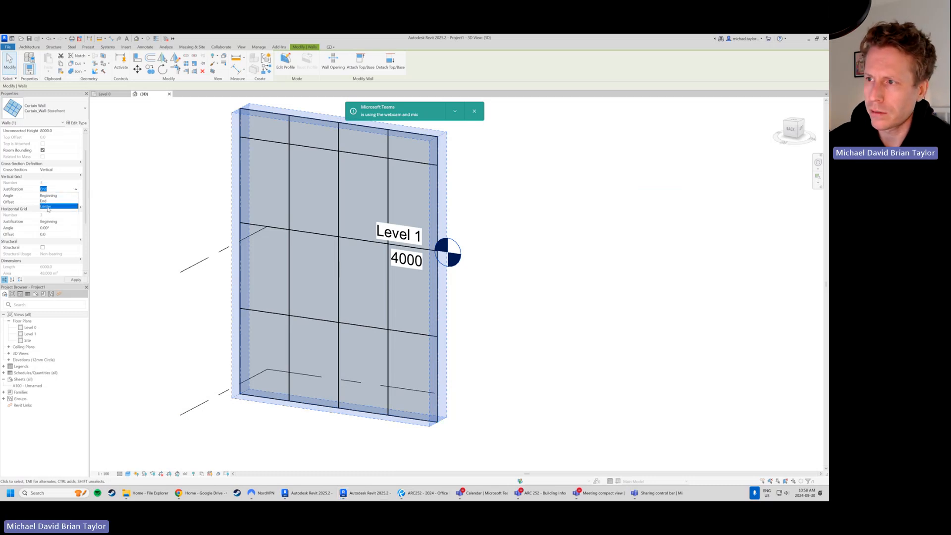
pyautogui.click(76, 189)
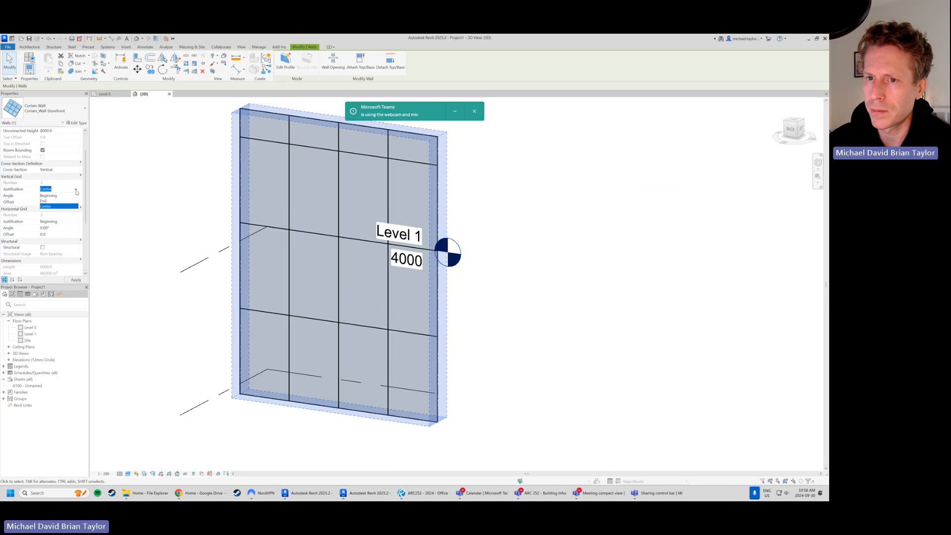
pyautogui.click(58, 196)
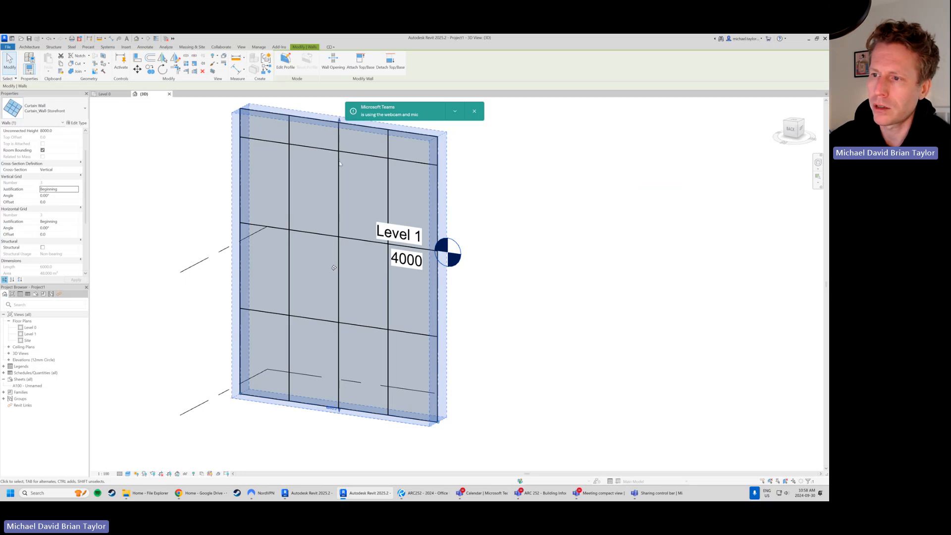
# - Try the End justification for the storefront wall's horizontal grid and return it to Beginning
pyautogui.click(76, 221)
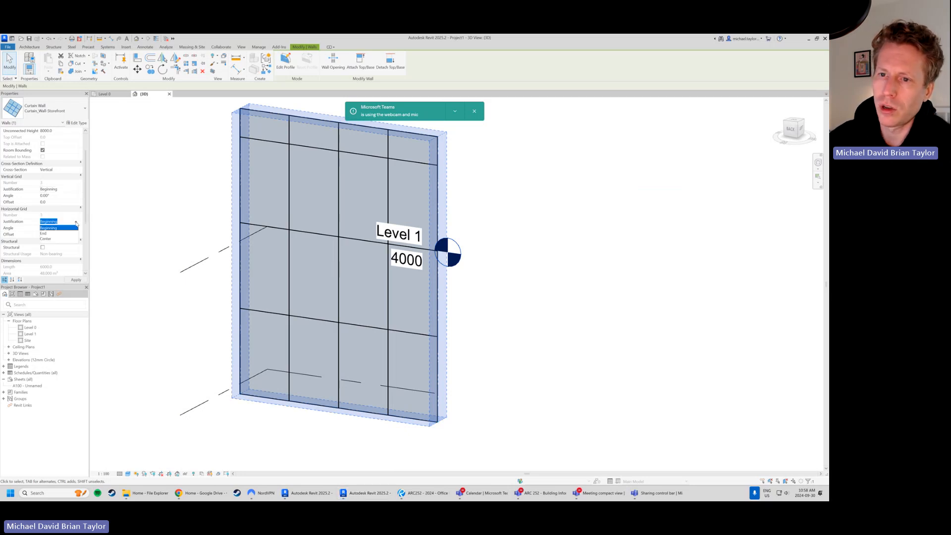
pyautogui.click(47, 234)
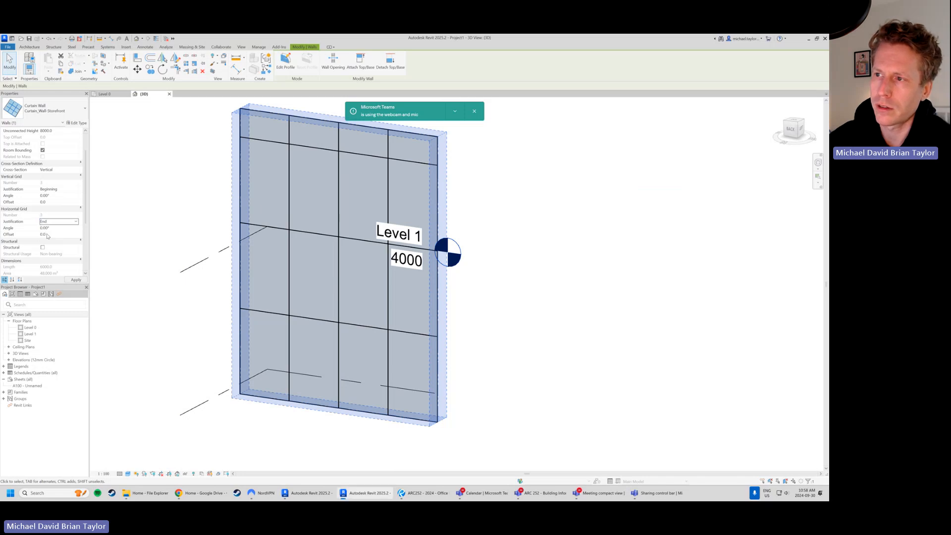
pyautogui.click(74, 281)
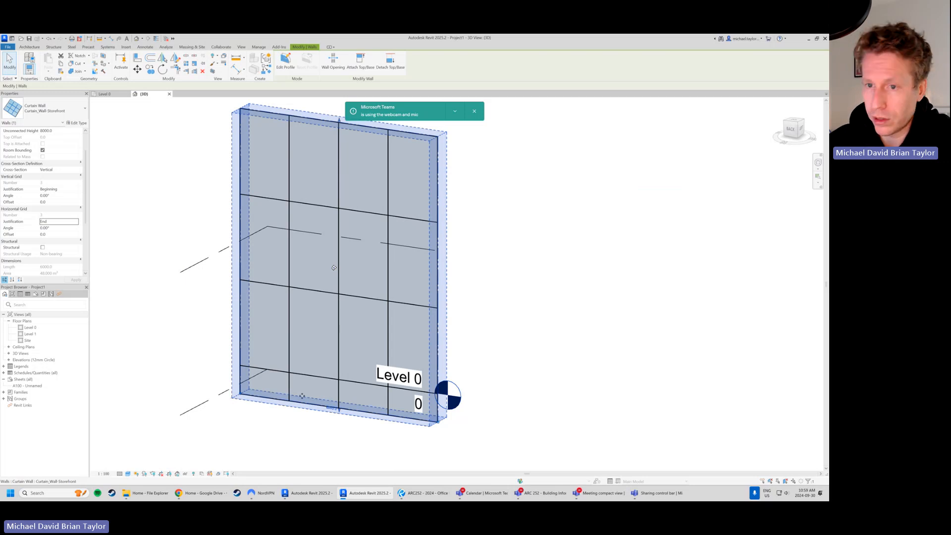
pyautogui.click(76, 224)
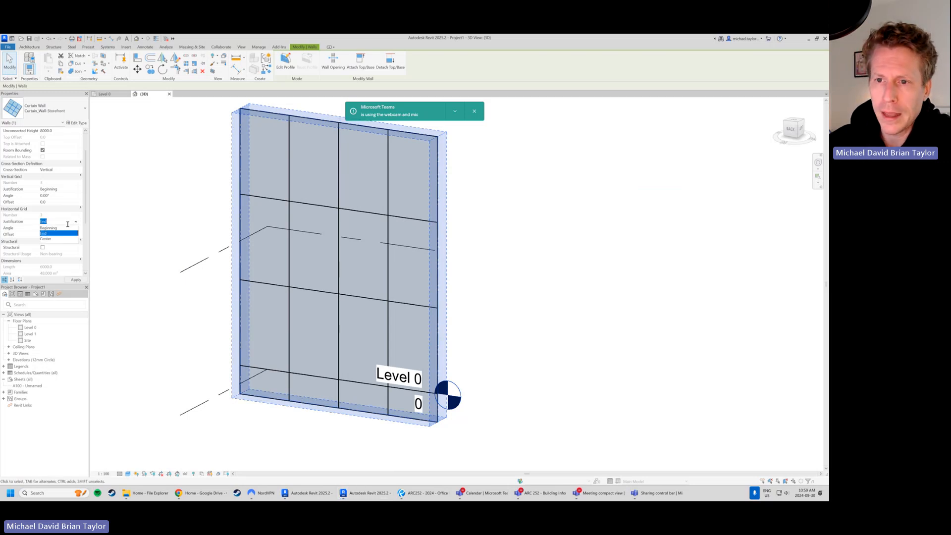
pyautogui.click(51, 228)
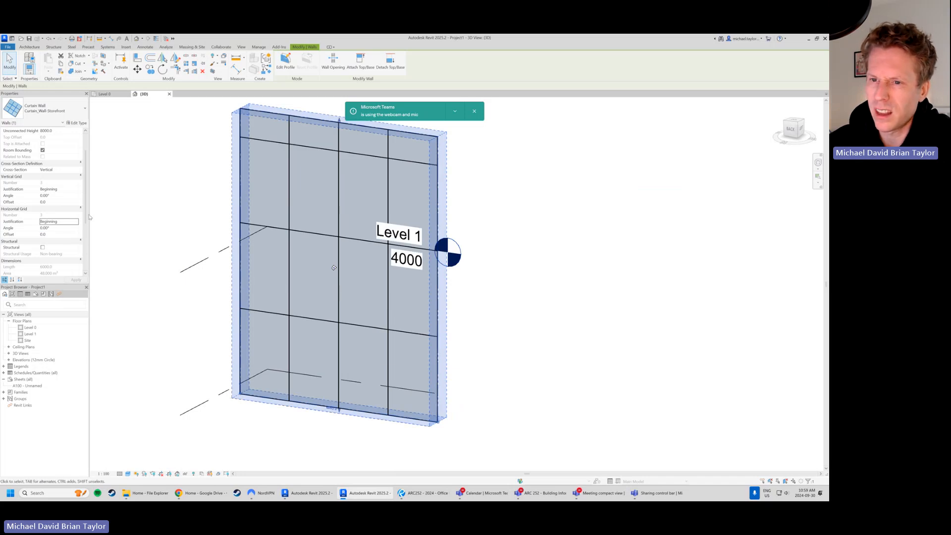
# - Try the Center justification for the wall's horizontal grid, return it to Beginning and clear the selection
pyautogui.click(77, 224)
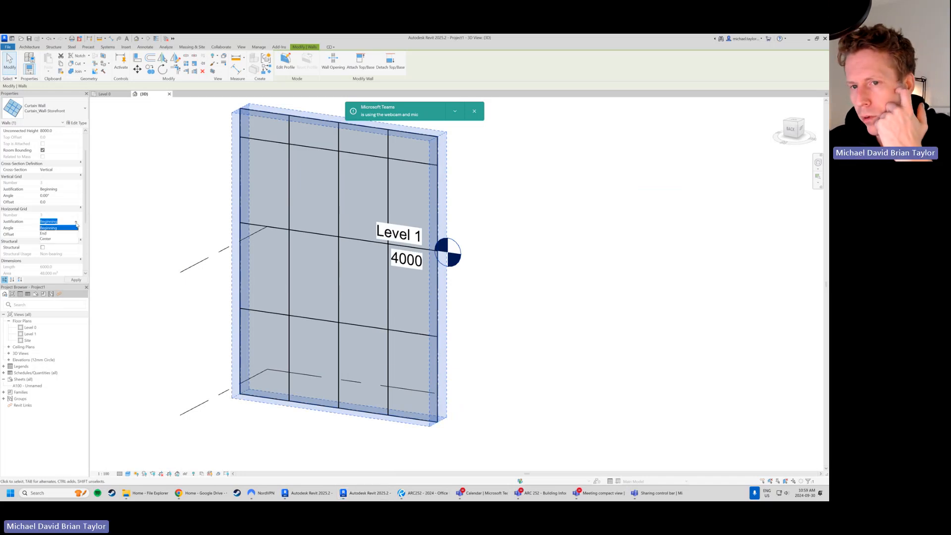
pyautogui.click(46, 239)
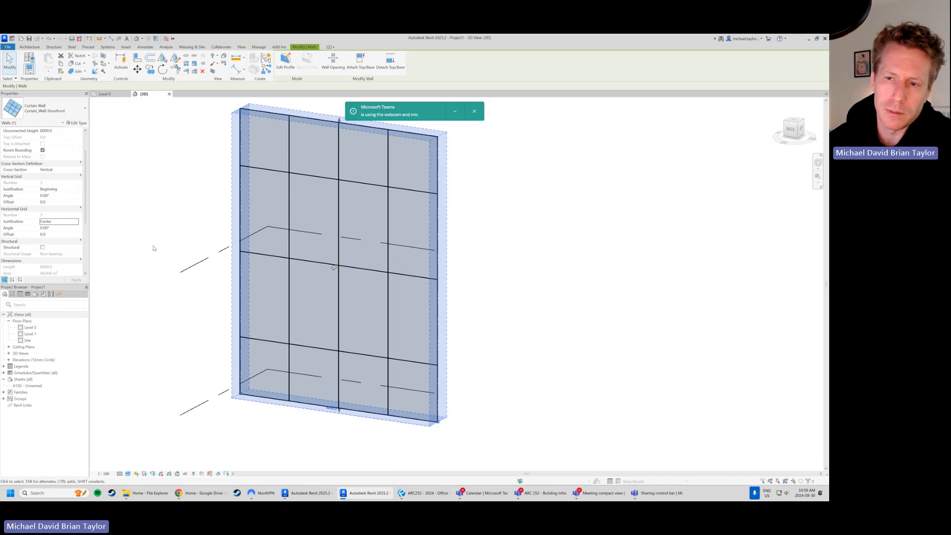
pyautogui.click(77, 224)
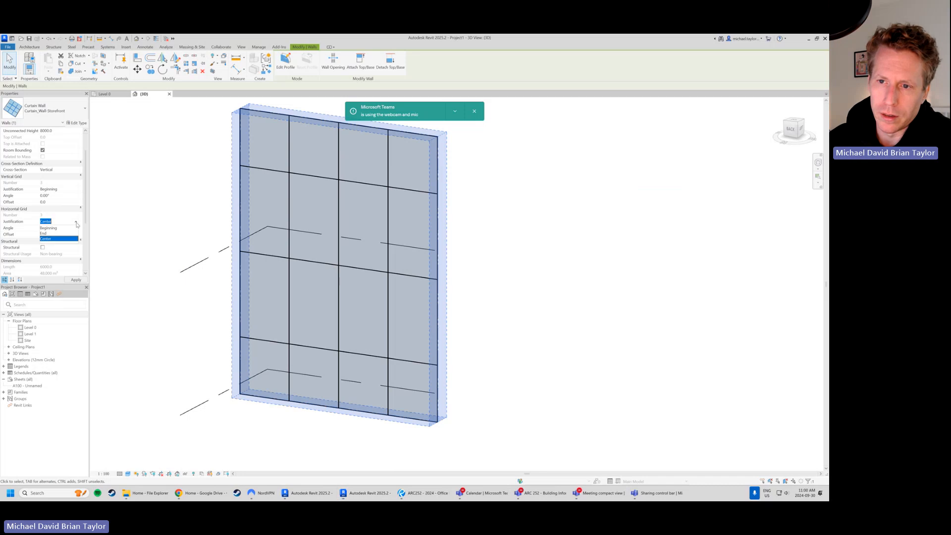
pyautogui.click(49, 228)
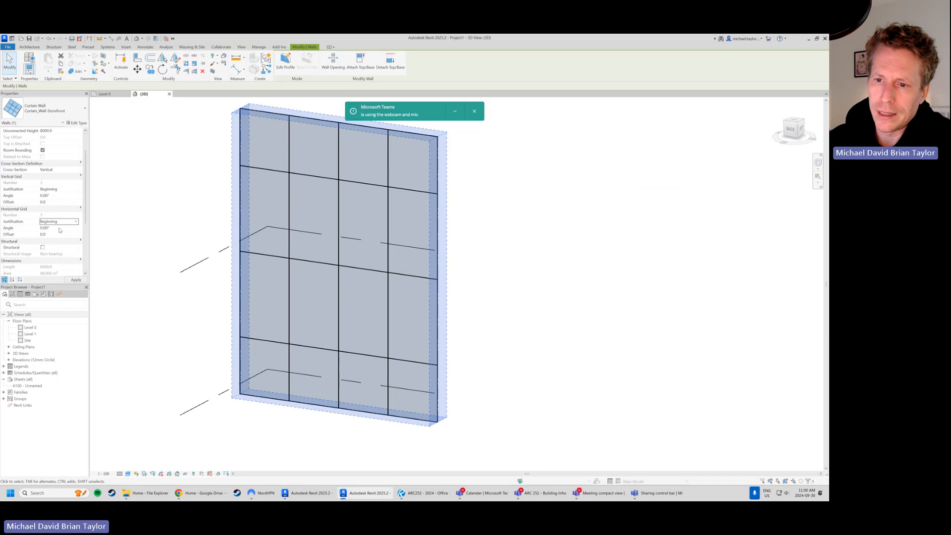
pyautogui.click(136, 236)
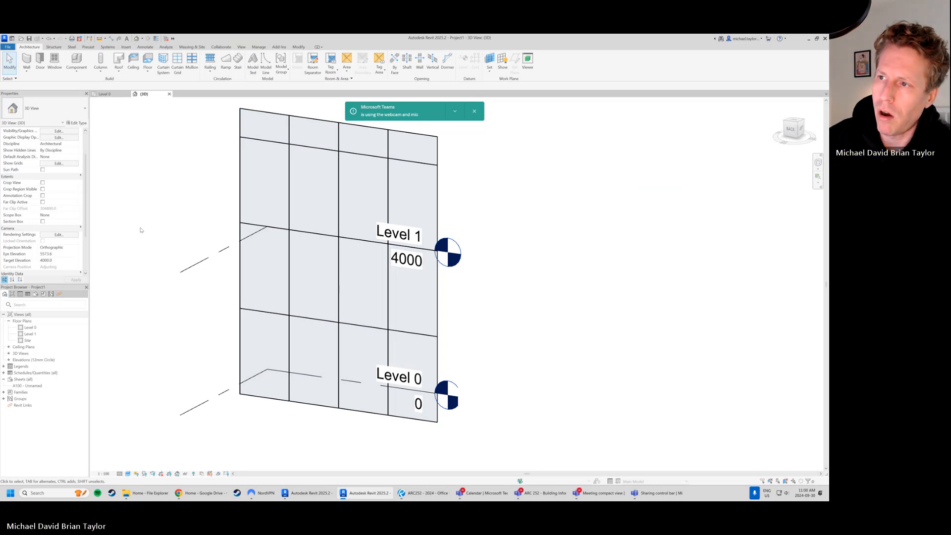
# - Select the storefront wall, review its vertical and horizontal grid properties, and clear the selection
pyautogui.click(334, 267)
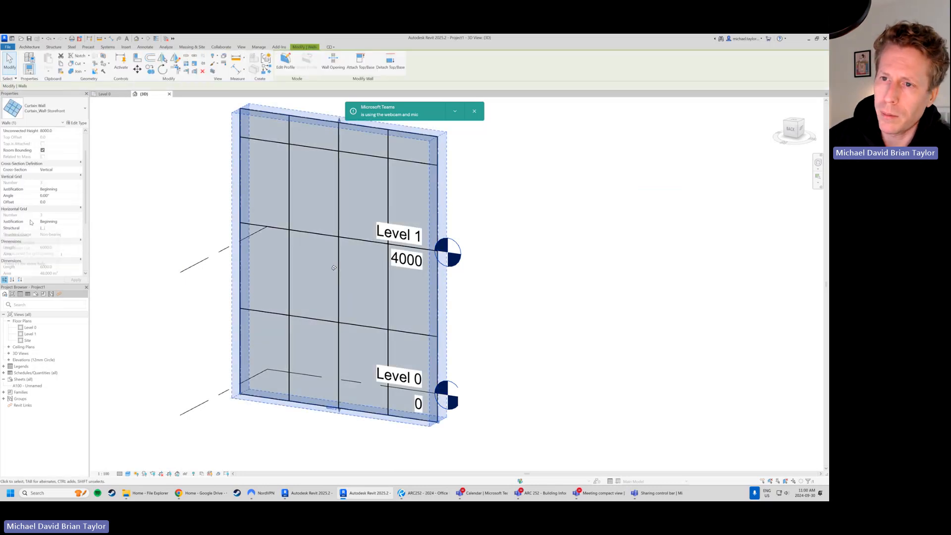
pyautogui.scroll(-1, 30, 223)
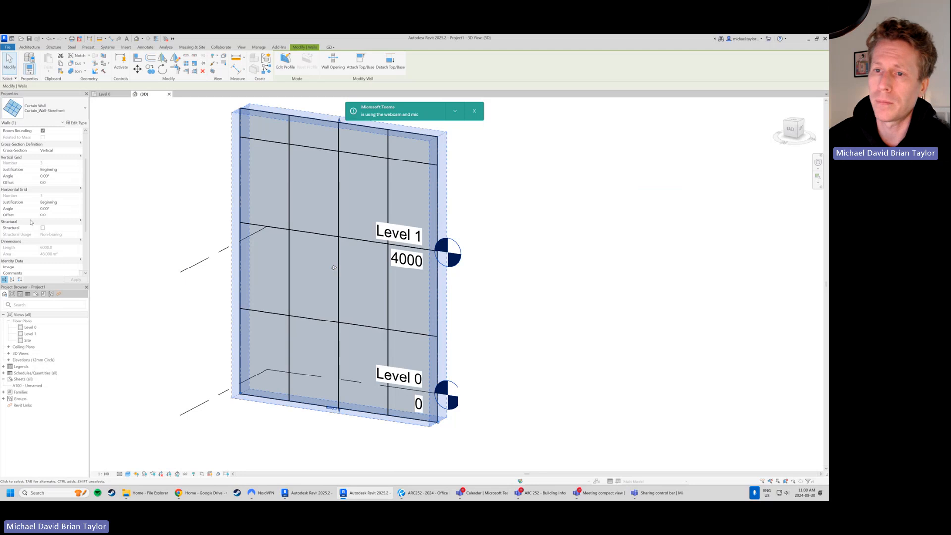
pyautogui.click(180, 227)
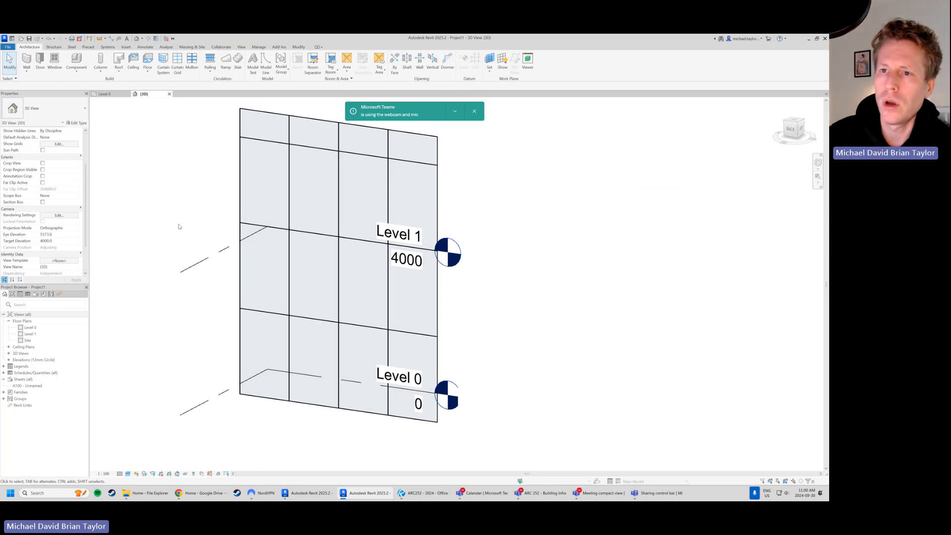
# - Open the type properties of the storefront curtain wall and resize and reposition the dialog beside the wall
pyautogui.click(241, 209)
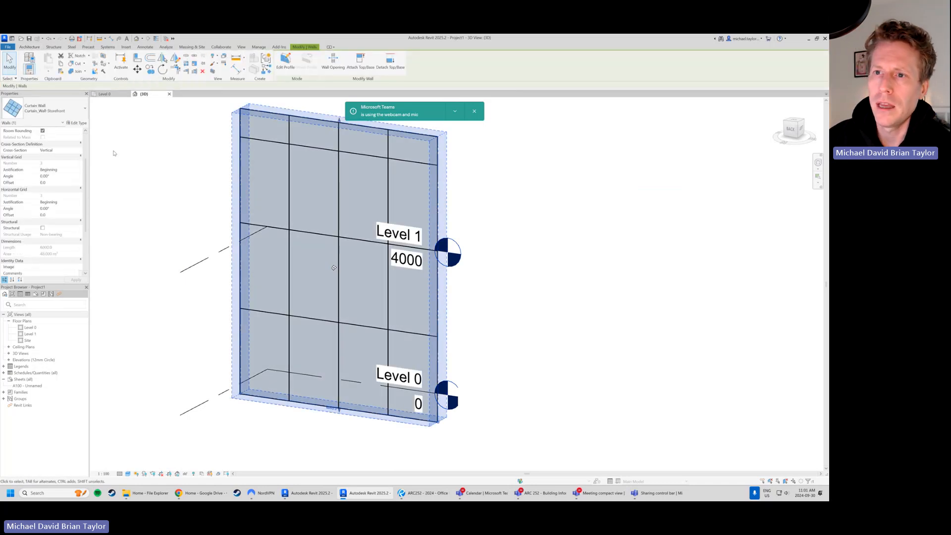
pyautogui.click(77, 123)
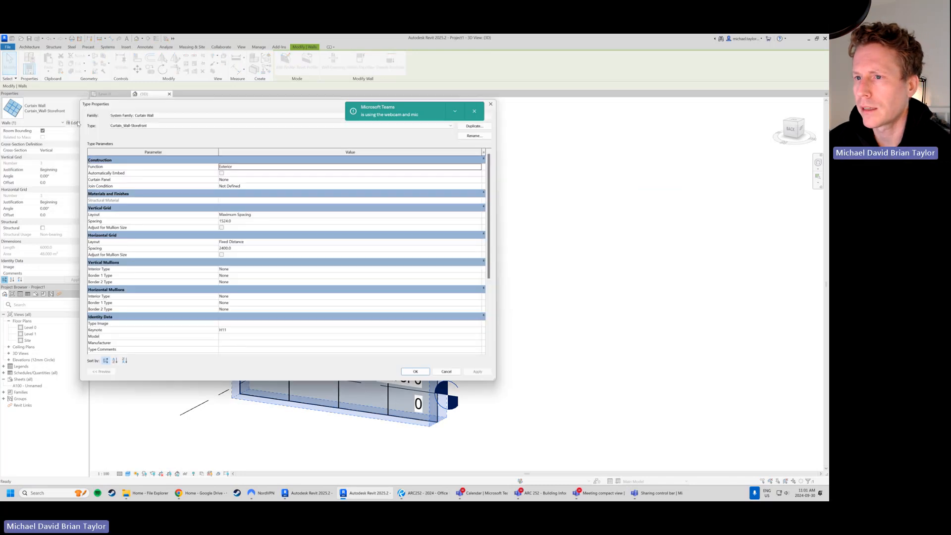
pyautogui.moveTo(251, 106); pyautogui.dragTo(337, 136)
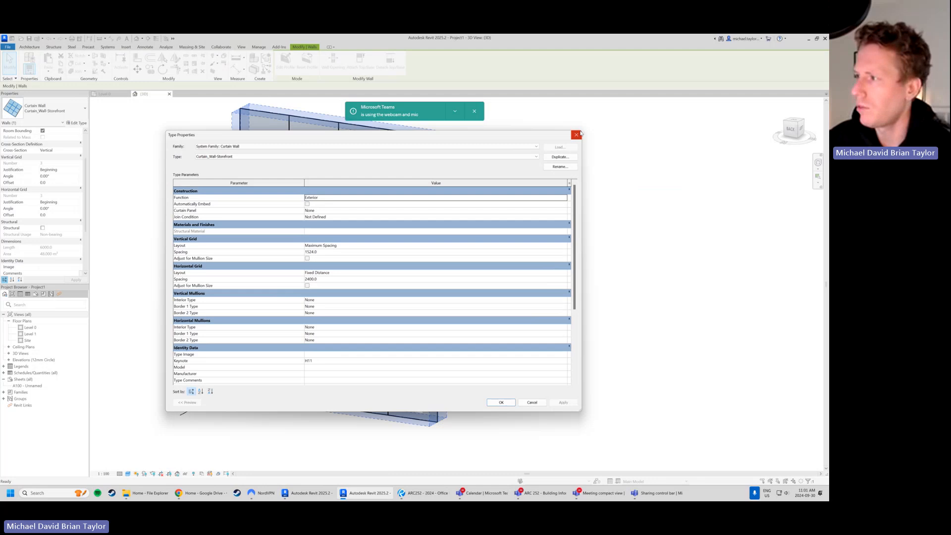
pyautogui.moveTo(584, 281); pyautogui.dragTo(450, 295)
pyautogui.moveTo(261, 183); pyautogui.dragTo(280, 182)
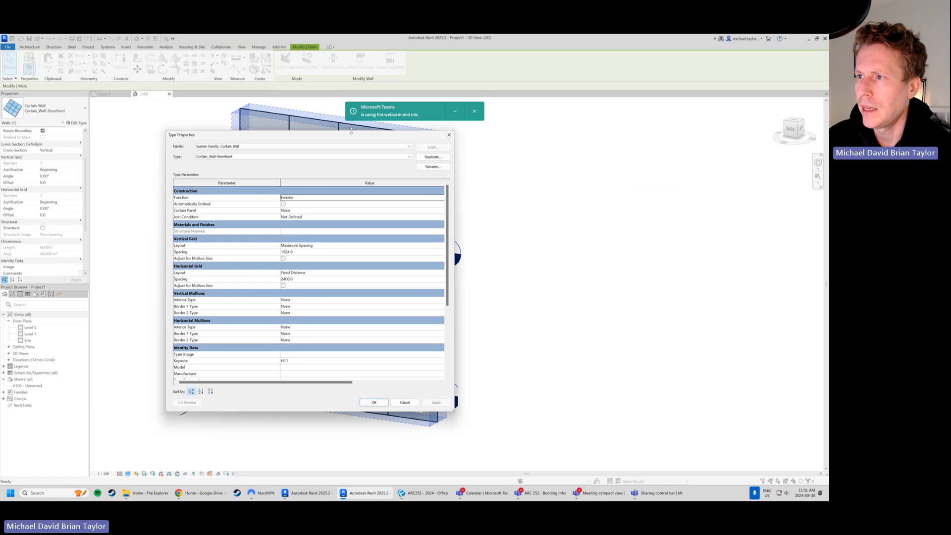
pyautogui.moveTo(351, 131); pyautogui.dragTo(628, 120)
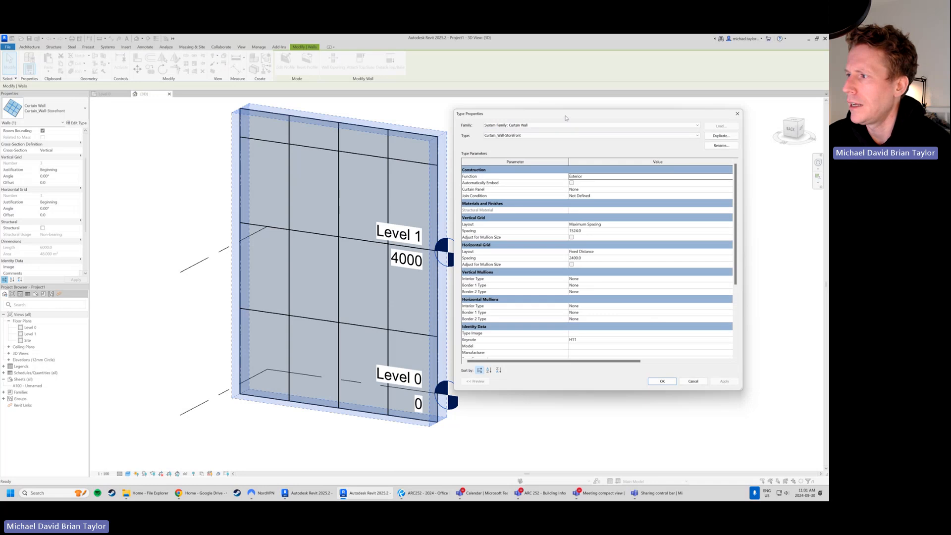
pyautogui.moveTo(565, 118); pyautogui.dragTo(565, 105)
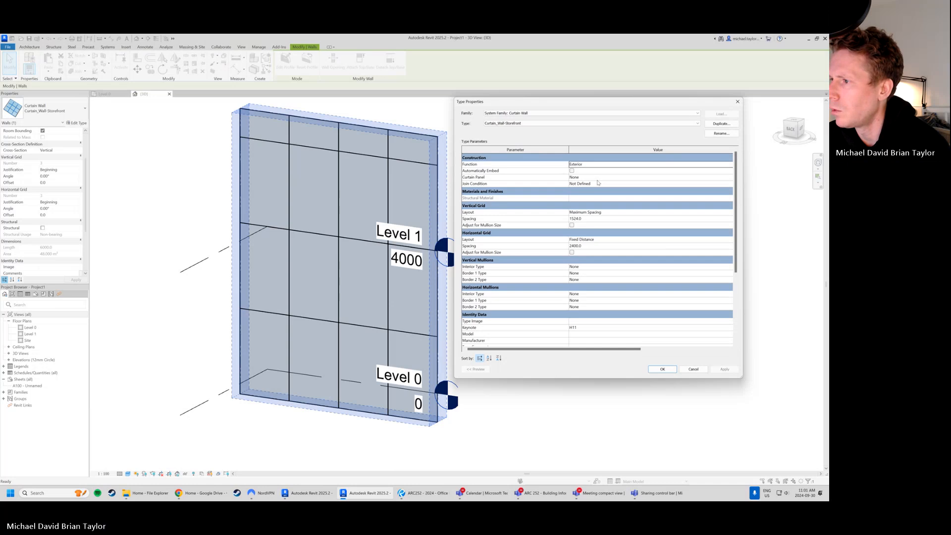
# - Review the storefront type's Function options and its Automatically Embed and Curtain Panel parameters
pyautogui.click(726, 164)
pyautogui.click(727, 166)
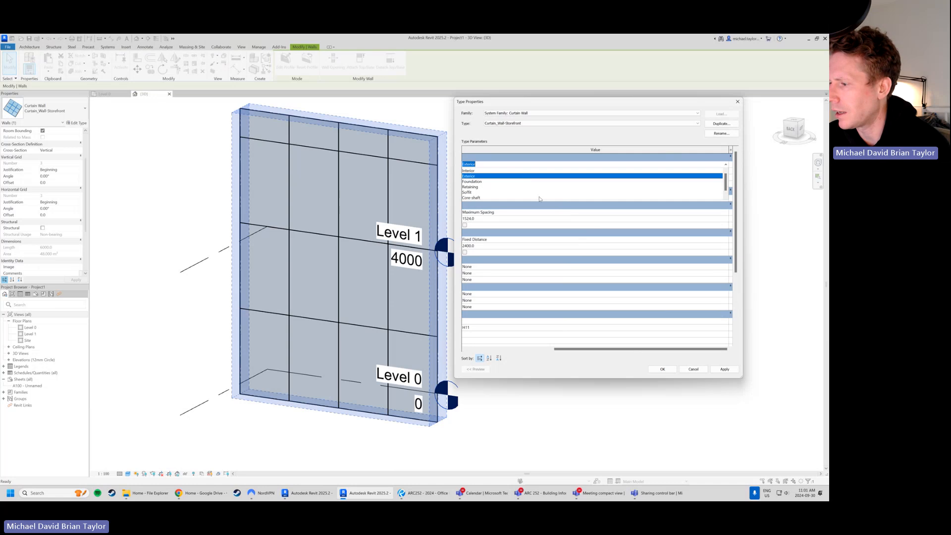
pyautogui.click(576, 375)
pyautogui.moveTo(593, 349); pyautogui.dragTo(476, 356)
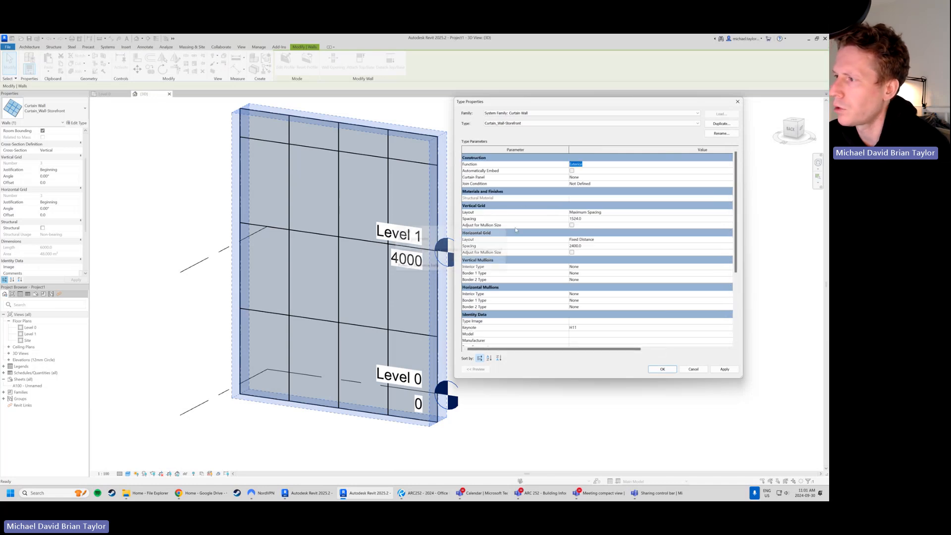
pyautogui.click(618, 171)
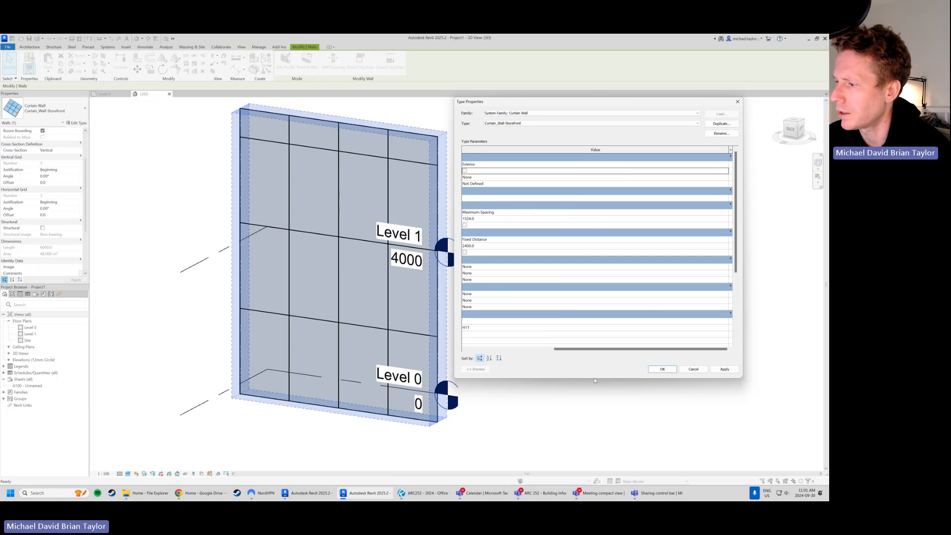
pyautogui.moveTo(595, 348); pyautogui.dragTo(507, 349)
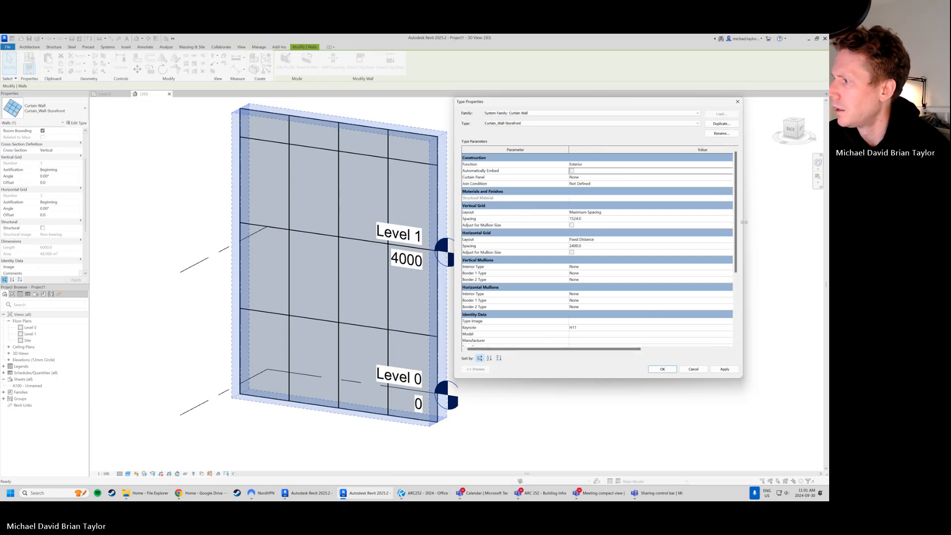
pyautogui.moveTo(744, 222); pyautogui.dragTo(658, 222)
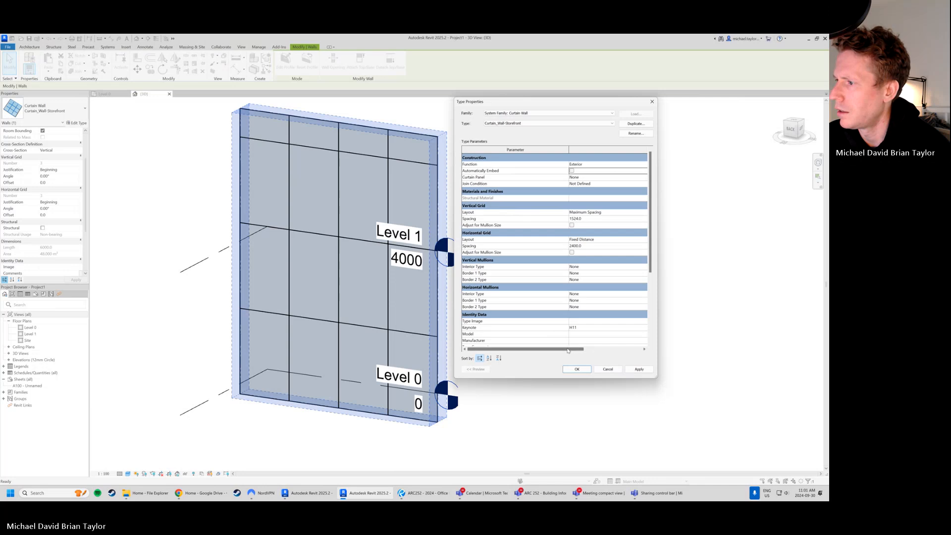
pyautogui.moveTo(567, 351); pyautogui.dragTo(625, 350)
pyautogui.click(594, 177)
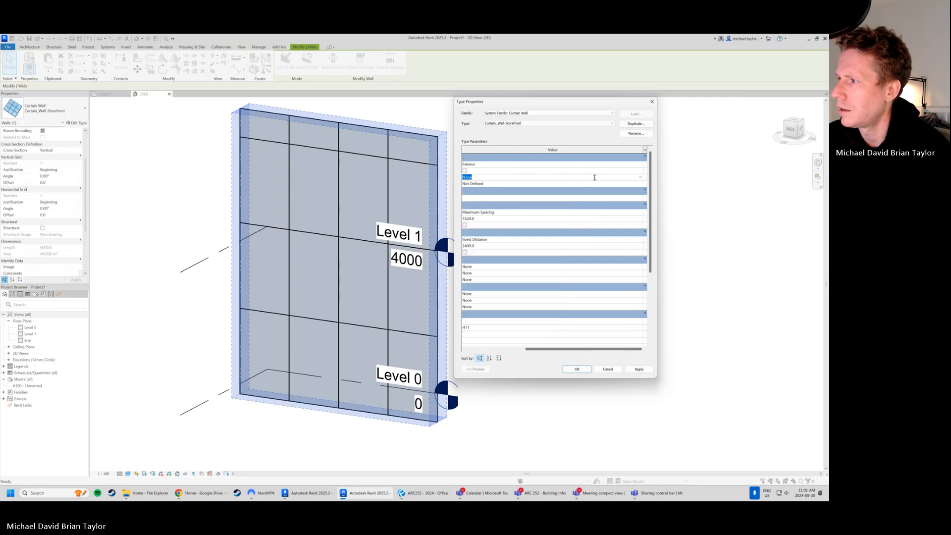
pyautogui.click(594, 178)
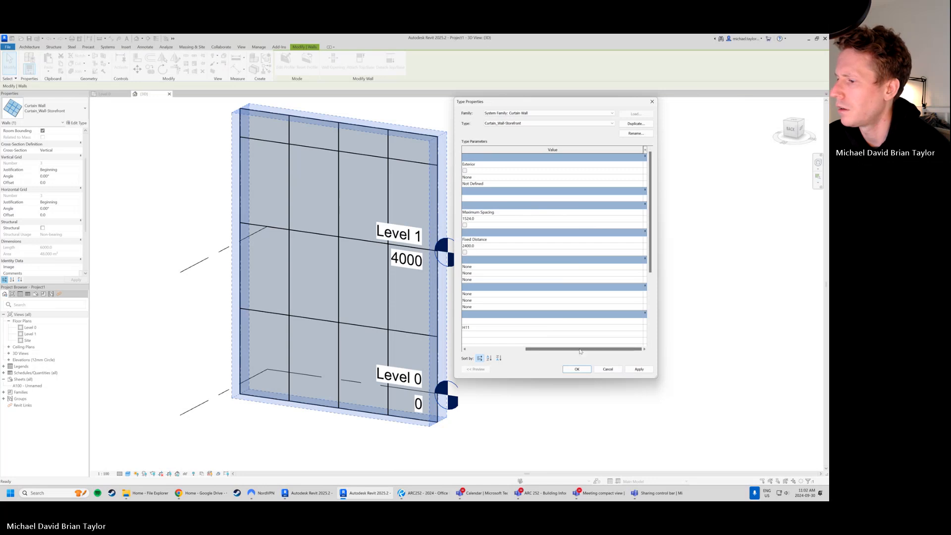
pyautogui.moveTo(554, 349); pyautogui.dragTo(487, 355)
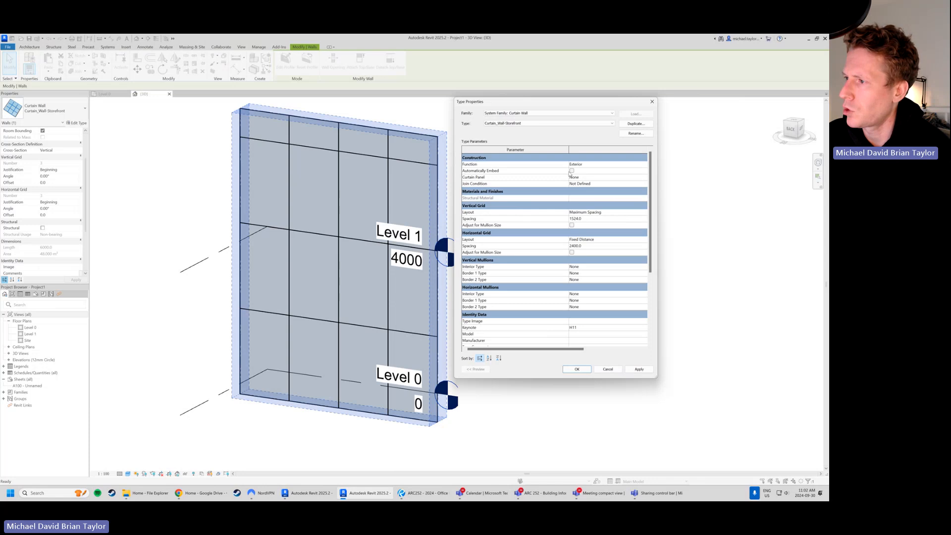
# - Set the storefront type's Curtain Panel to System Panel : Solid, apply it, close the type properties and clear the selection
pyautogui.moveTo(658, 204); pyautogui.dragTo(825, 204)
pyautogui.moveTo(639, 98); pyautogui.dragTo(542, 104)
pyautogui.click(713, 185)
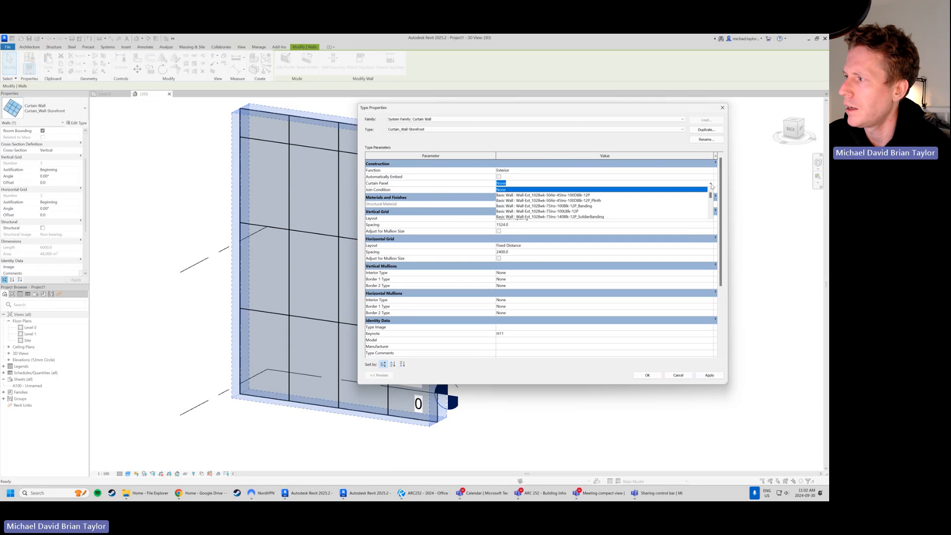
pyautogui.click(712, 186)
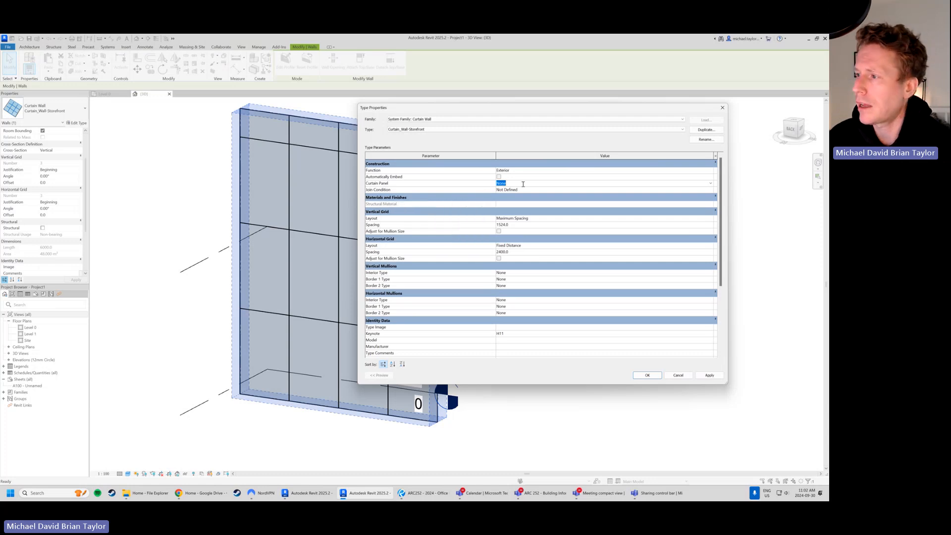
pyautogui.click(710, 183)
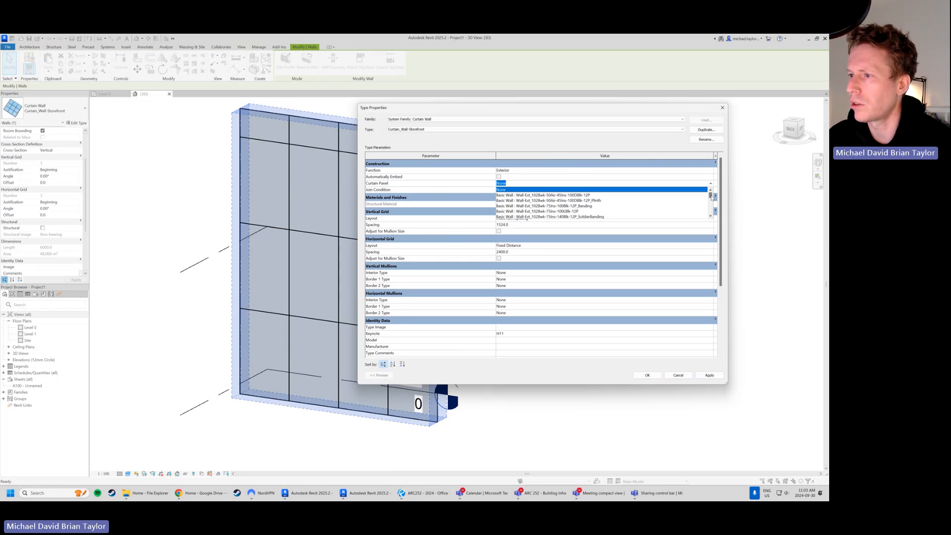
pyautogui.moveTo(711, 197); pyautogui.dragTo(711, 210)
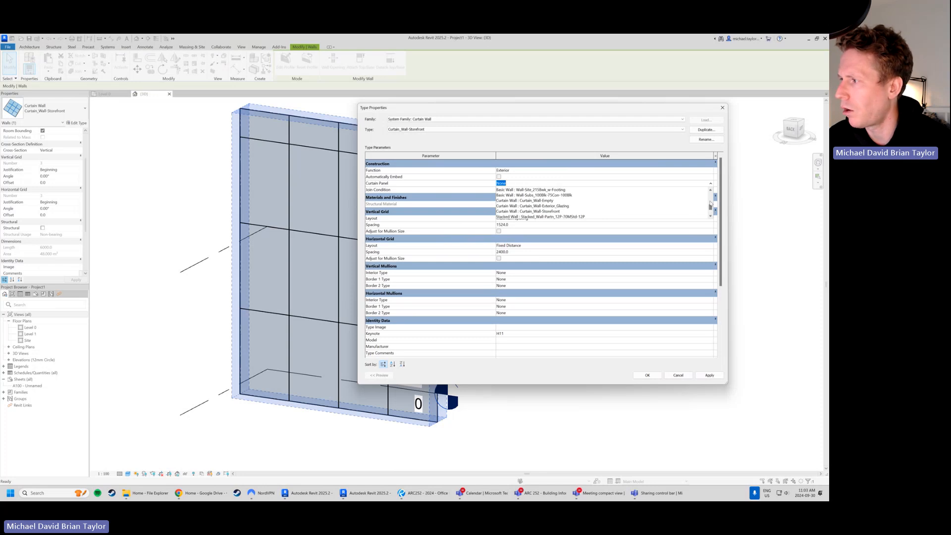
pyautogui.moveTo(711, 207); pyautogui.dragTo(710, 210)
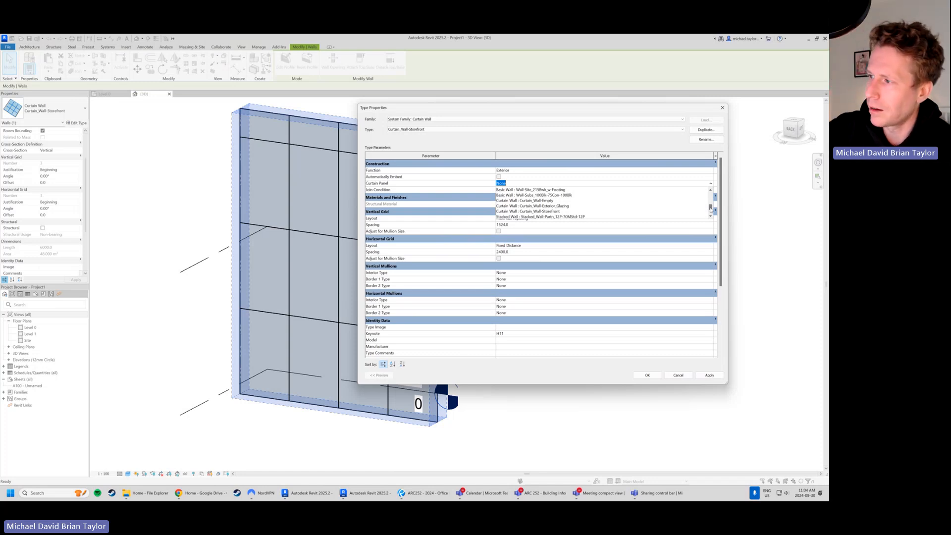
pyautogui.moveTo(710, 208); pyautogui.dragTo(712, 213)
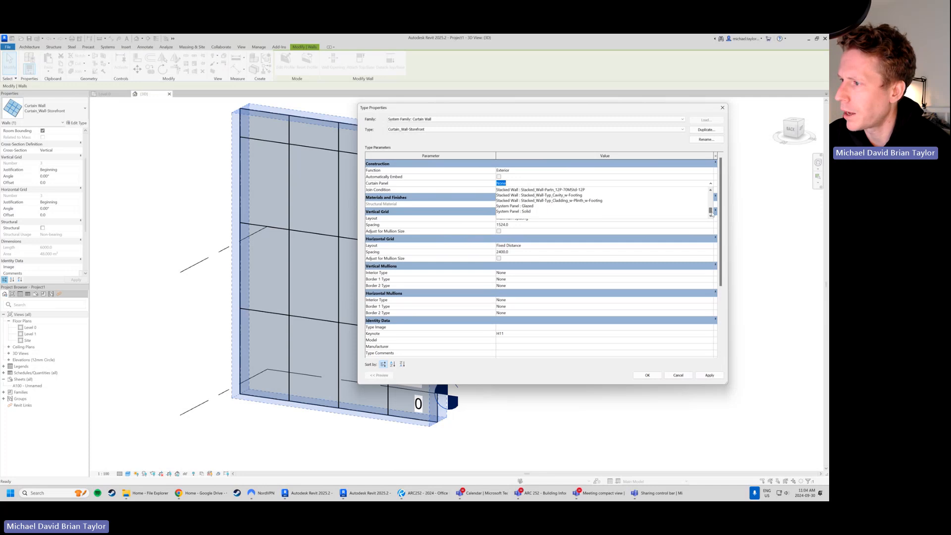
pyautogui.click(517, 212)
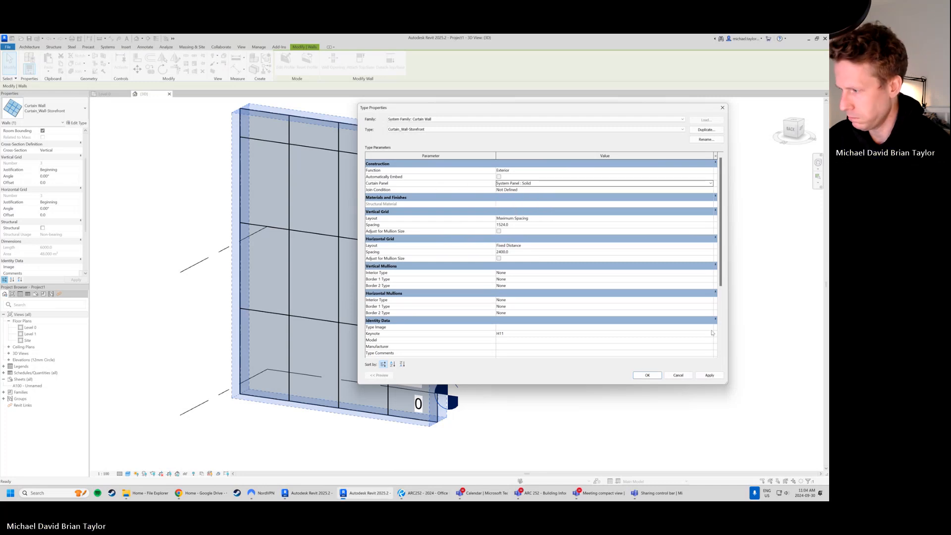
pyautogui.click(710, 375)
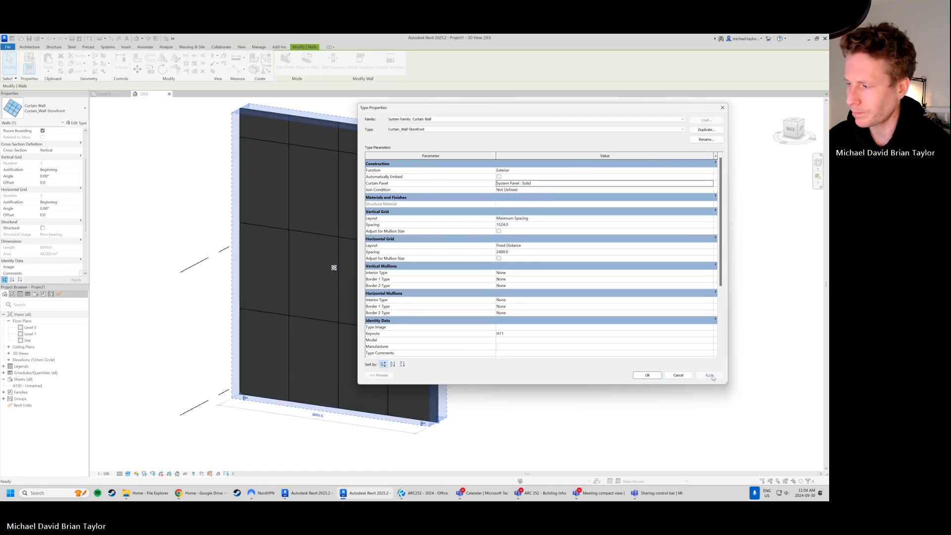
pyautogui.click(647, 375)
pyautogui.click(524, 413)
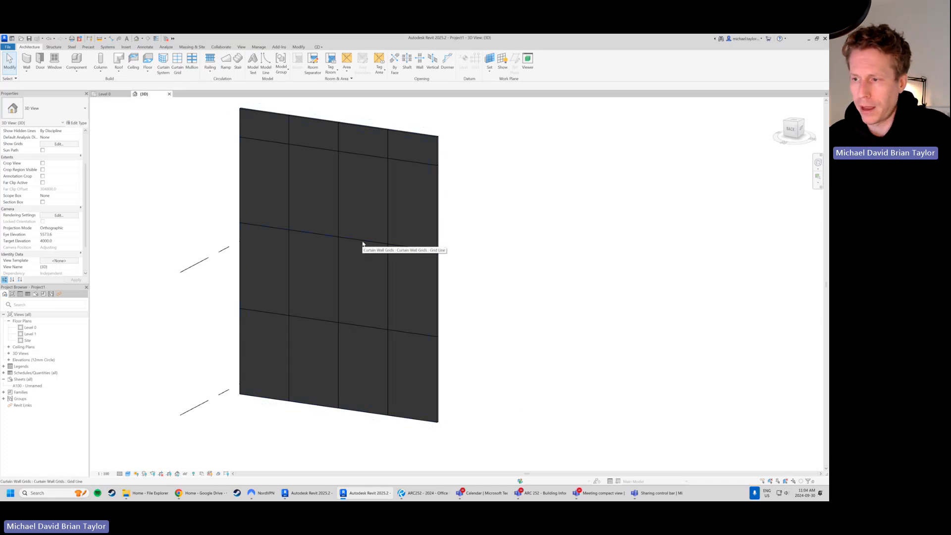
# - Select the solid panel in the third column, second row from the bottom, review its properties and clear the selection
pyautogui.press('Tab')
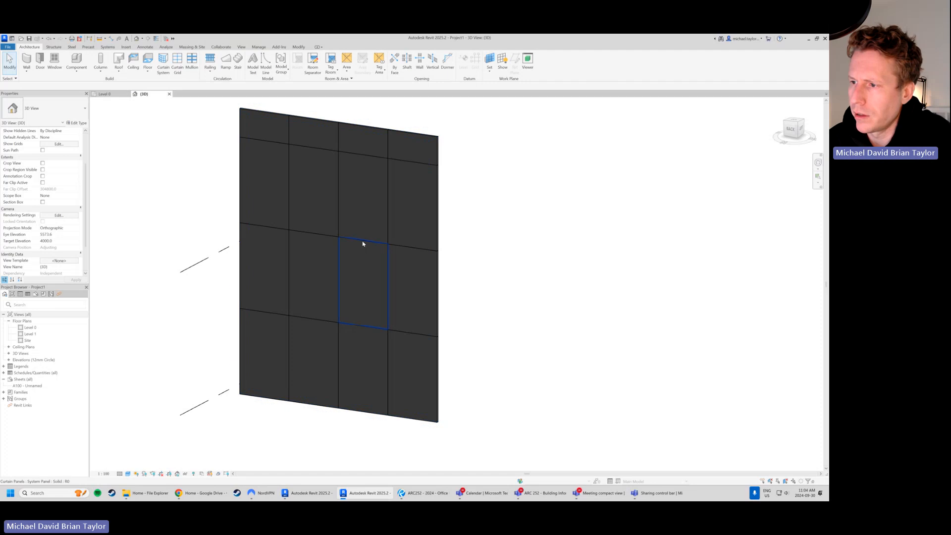
pyautogui.click(363, 245)
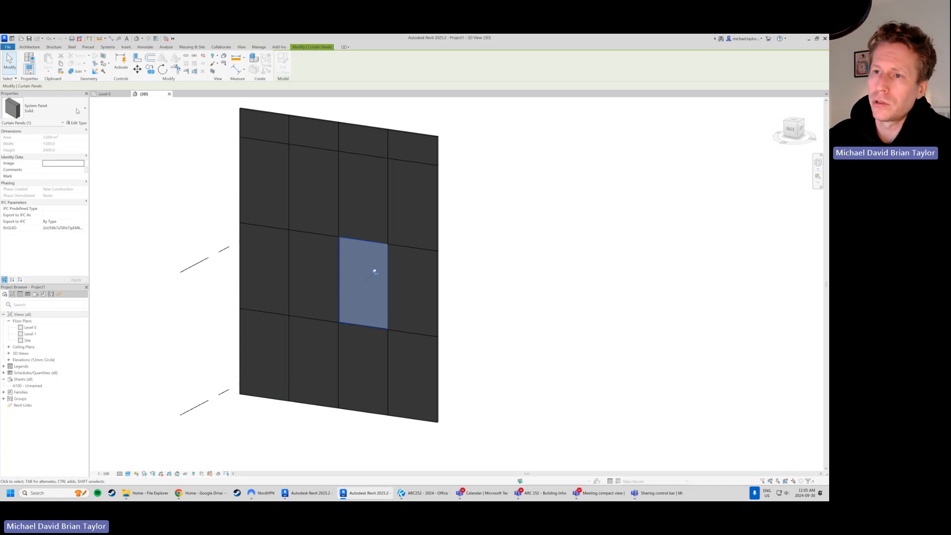
pyautogui.press('Escape')
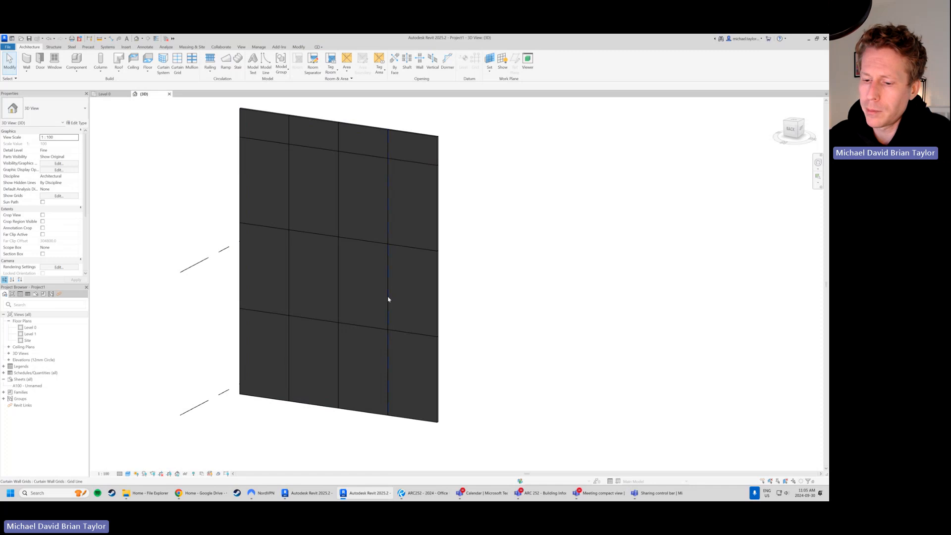
pyautogui.press('Tab')
pyautogui.press('Tab')
pyautogui.click(387, 302)
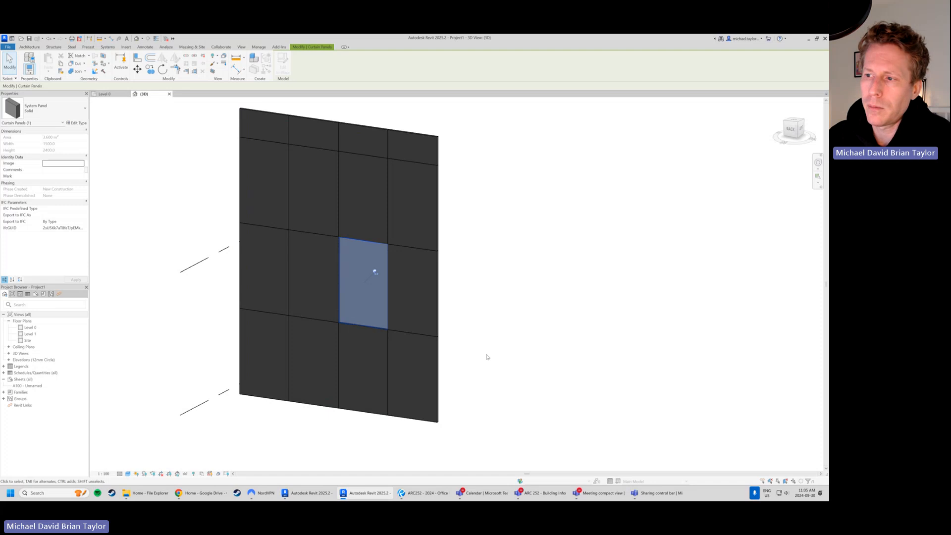
pyautogui.click(198, 205)
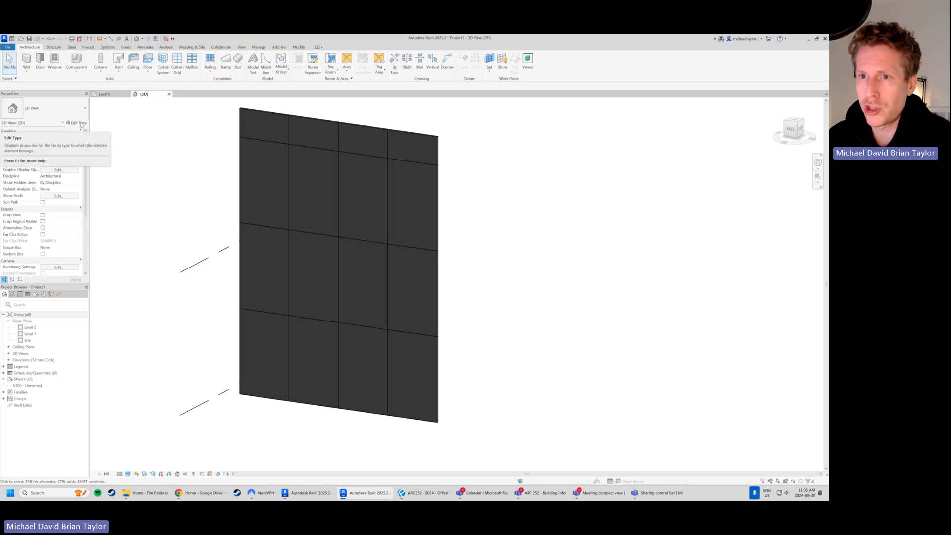
# - Set the storefront wall type's Curtain Panel to None, apply it and close the type properties
pyautogui.click(240, 178)
pyautogui.click(79, 123)
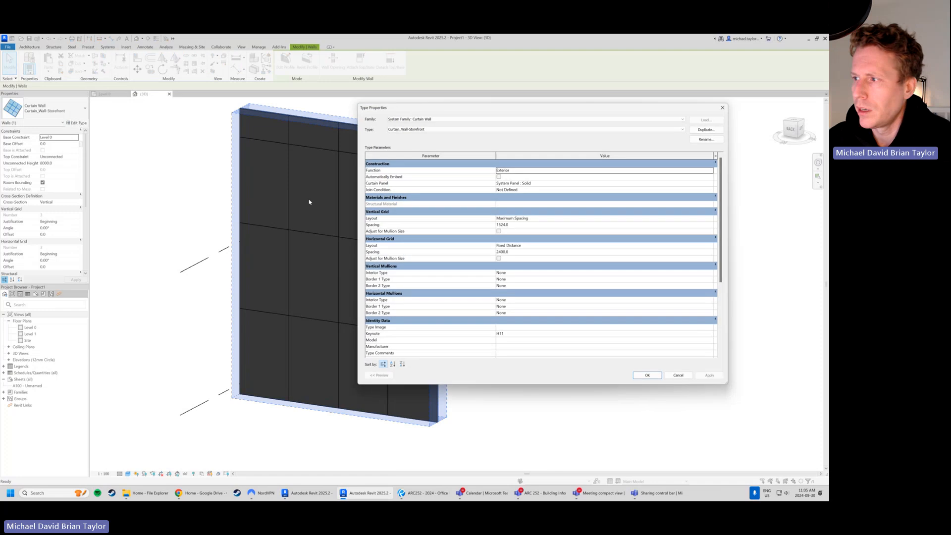
pyautogui.click(710, 184)
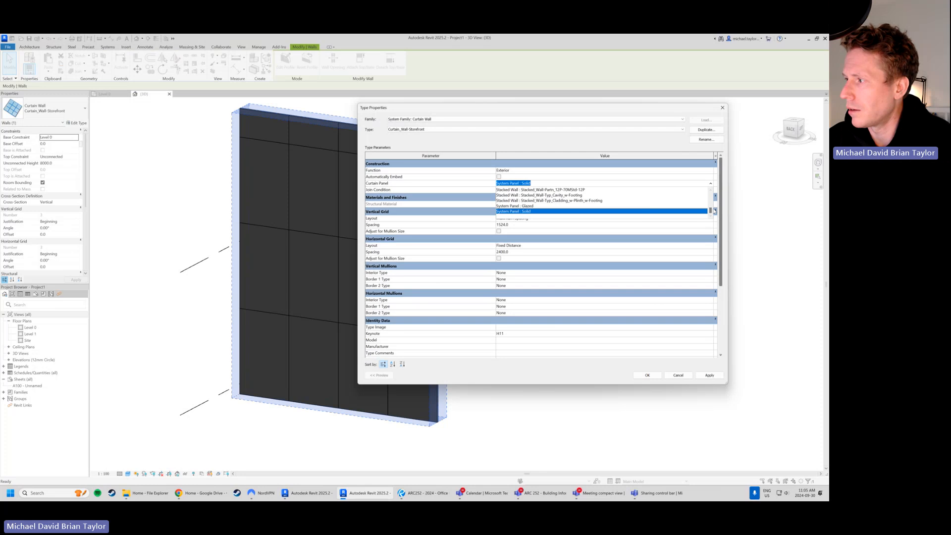
pyautogui.scroll(10, 714, 211)
pyautogui.click(500, 189)
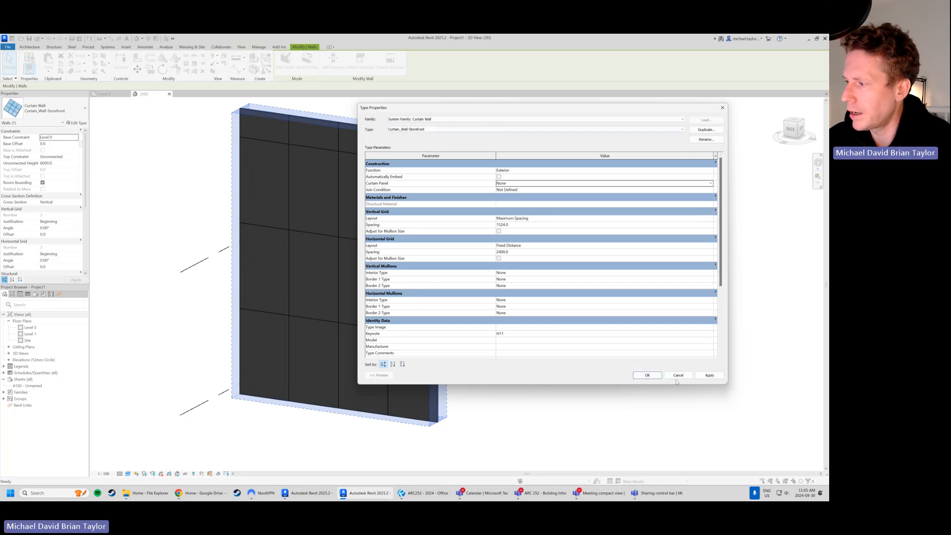
pyautogui.click(709, 375)
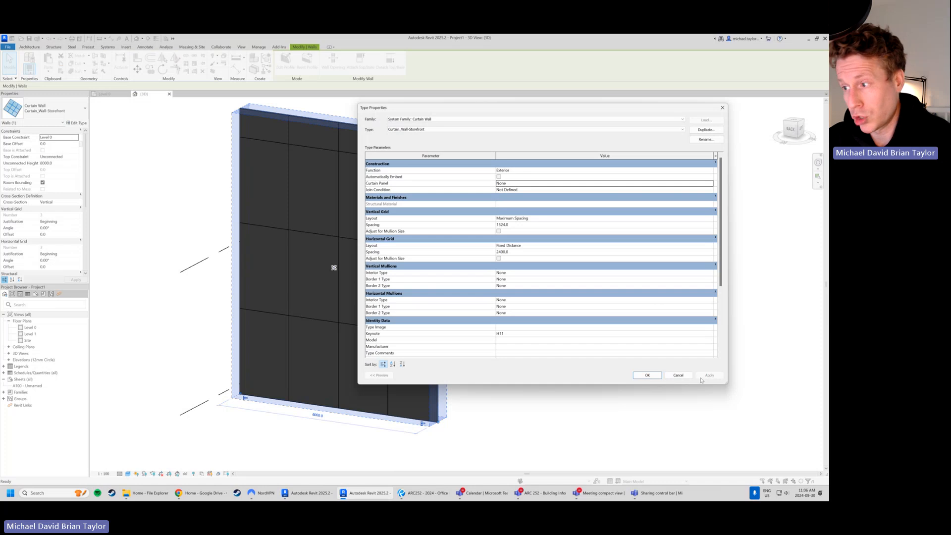
pyautogui.click(678, 375)
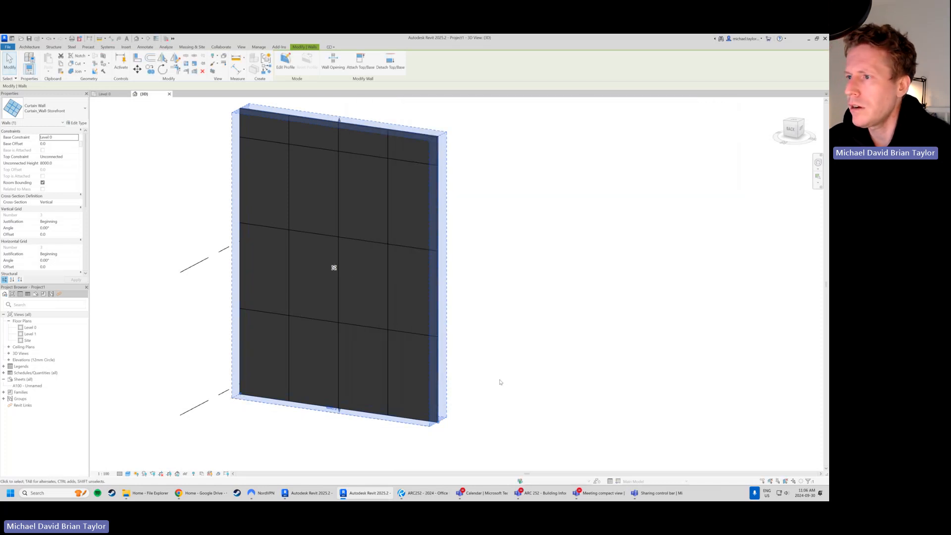
# - Change the single panel in the second column, second row from the top, to the System Panel Glazed type
pyautogui.press('Tab')
pyautogui.press('Tab')
pyautogui.click(339, 198)
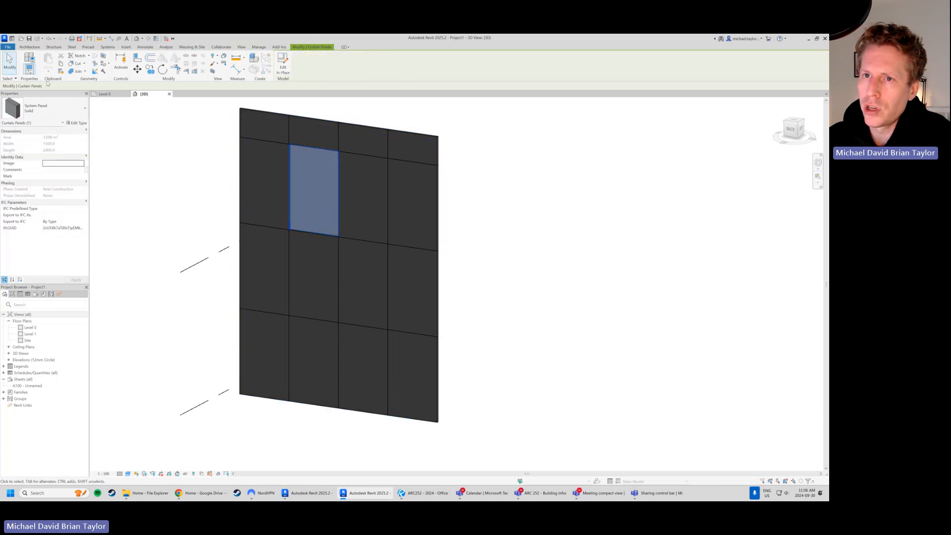
pyautogui.click(55, 109)
pyautogui.click(19, 422)
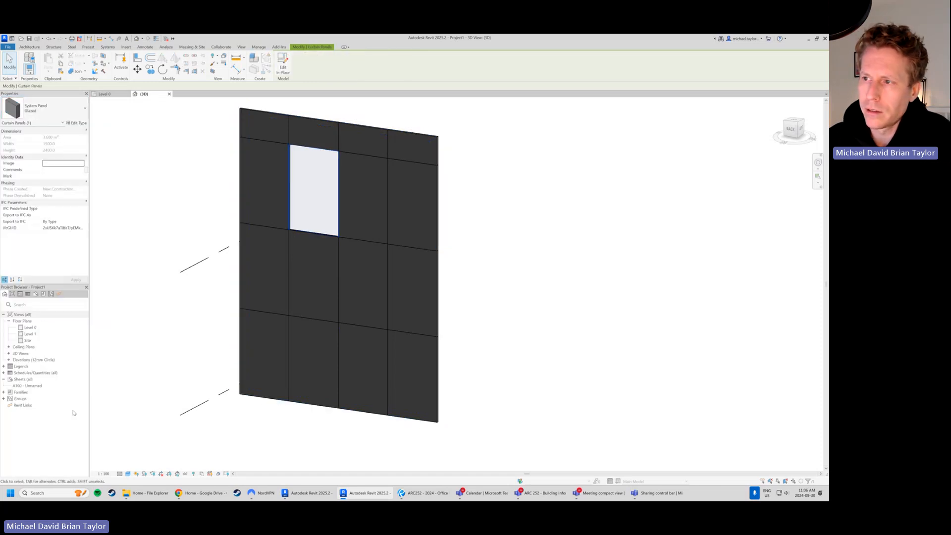
# - Review the Curtain Panel options in the storefront wall's type properties, keep None, close the dialog and clear the selection
pyautogui.click(618, 322)
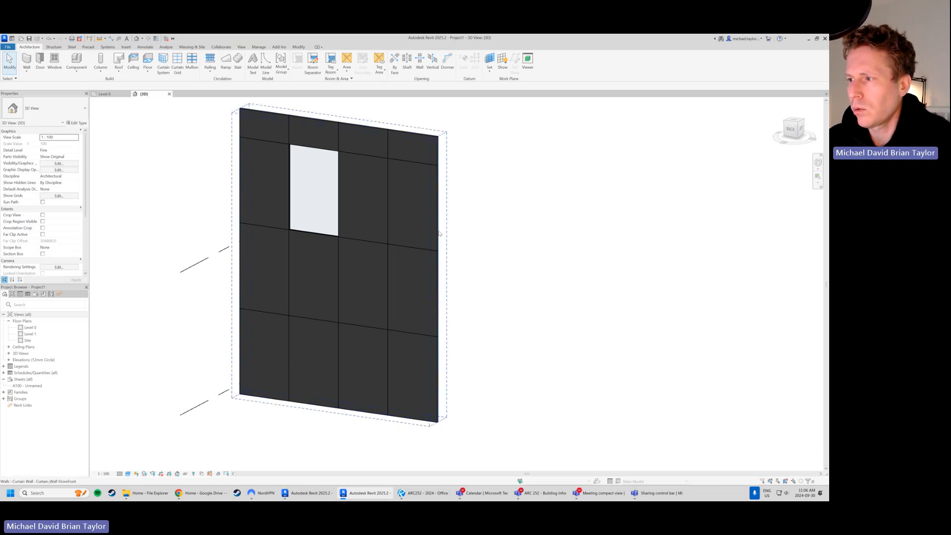
pyautogui.click(448, 247)
pyautogui.click(77, 123)
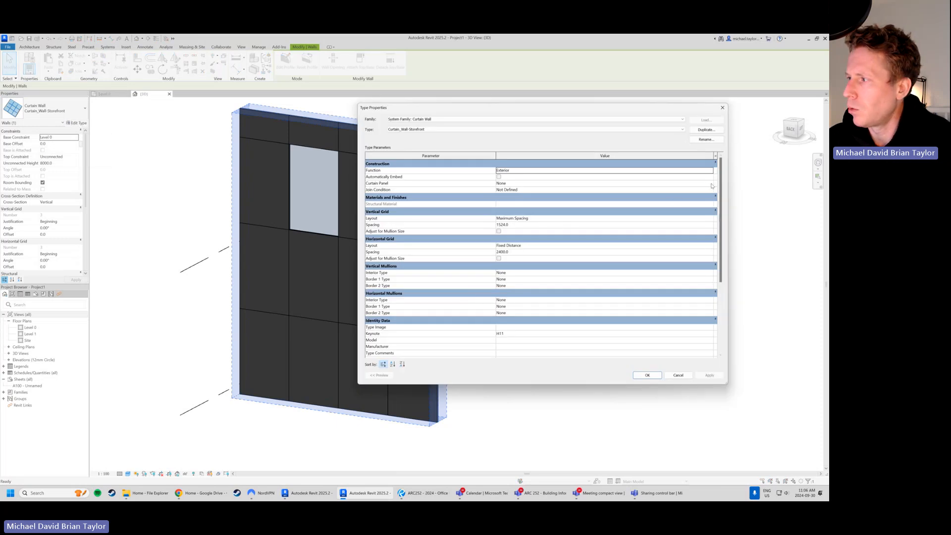
pyautogui.click(712, 184)
pyautogui.scroll(-5, 712, 217)
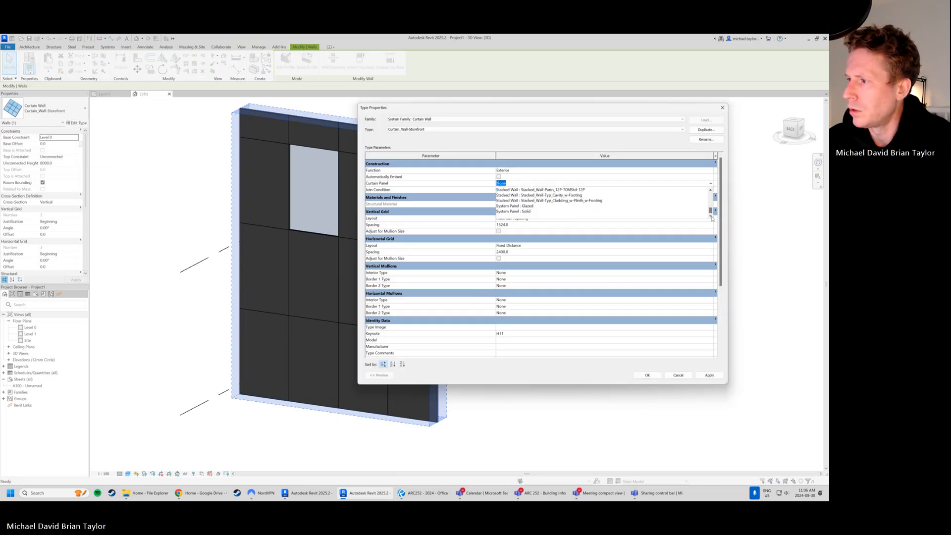
pyautogui.scroll(5, 537, 213)
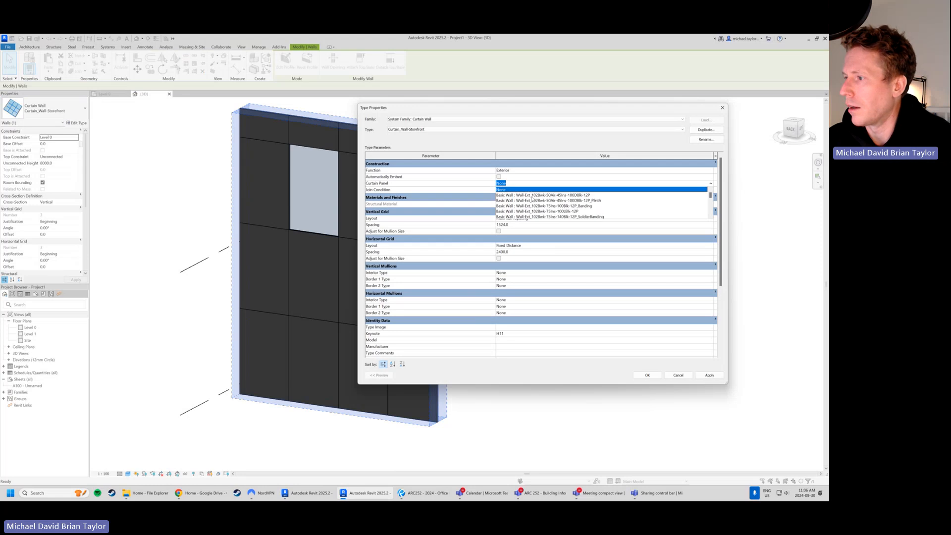
pyautogui.click(527, 192)
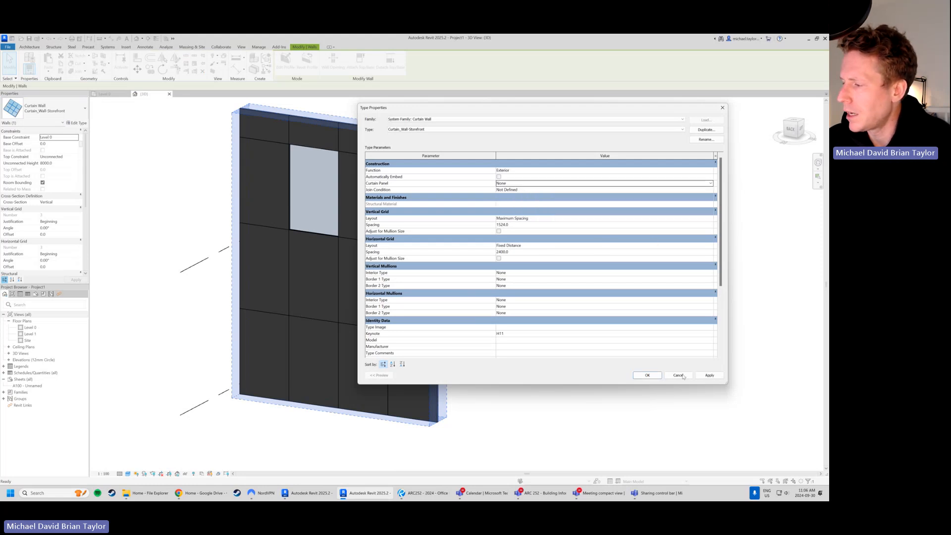
pyautogui.click(649, 376)
pyautogui.click(173, 125)
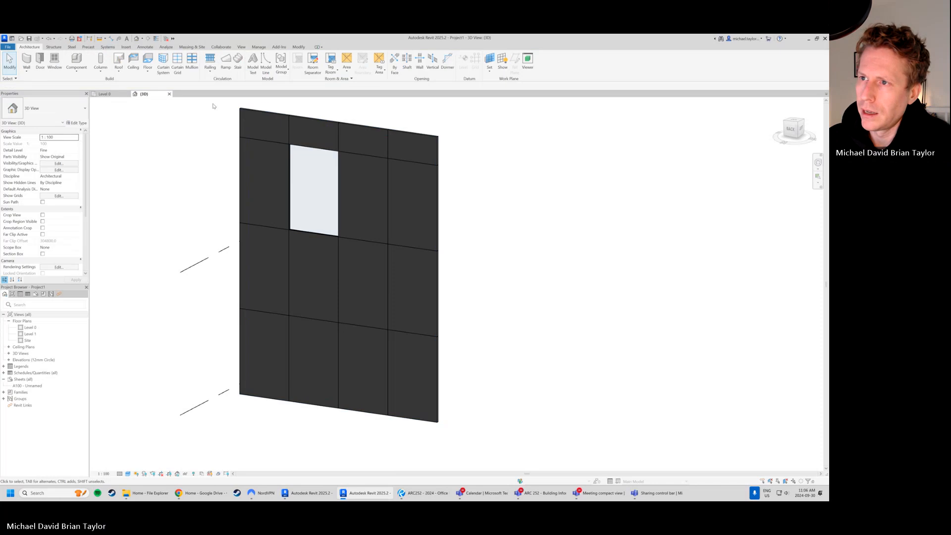
# - Select all panels in the first column along the vertical grid, starting from its topmost panel, and change them to System Panel Glazed
pyautogui.scroll(-1, 224, 123)
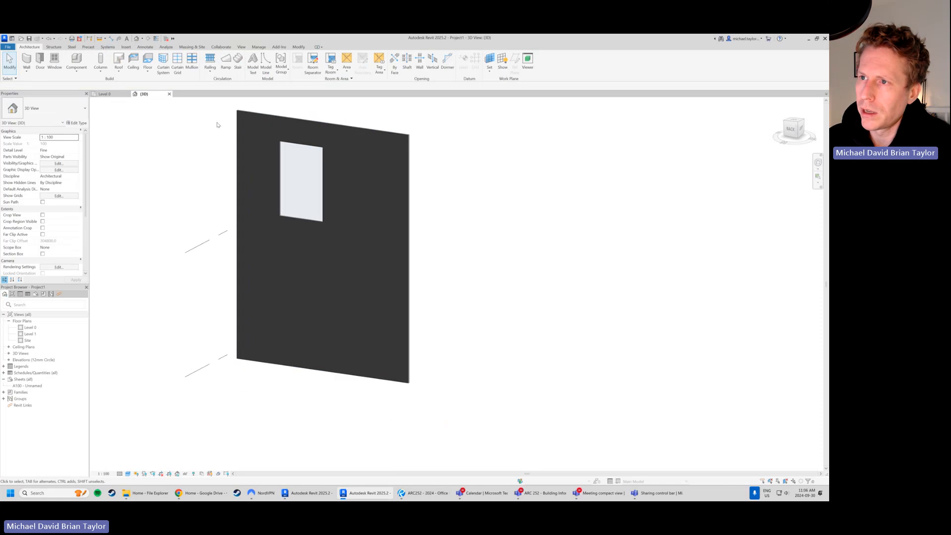
pyautogui.press('Tab')
pyautogui.press('Tab')
pyautogui.press('Tab')
pyautogui.click(259, 115)
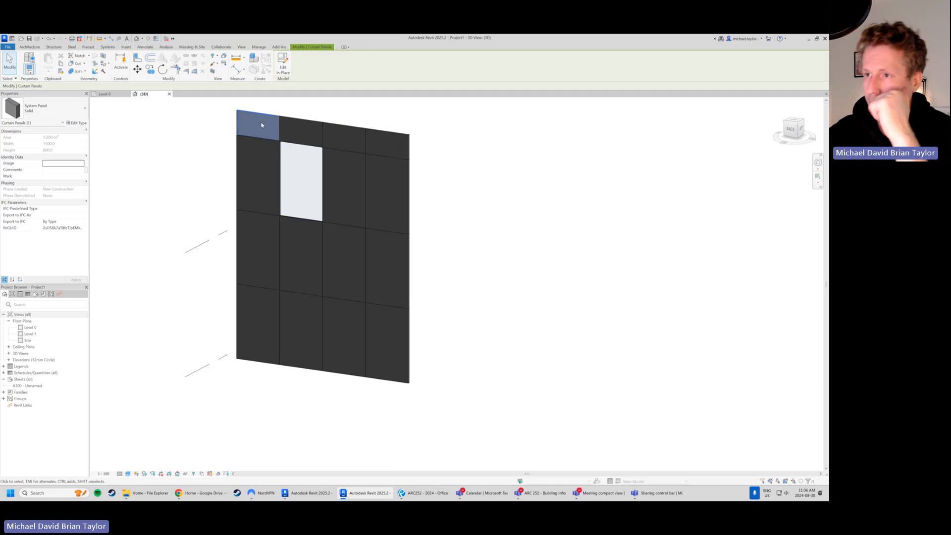
pyautogui.rightClick(261, 125)
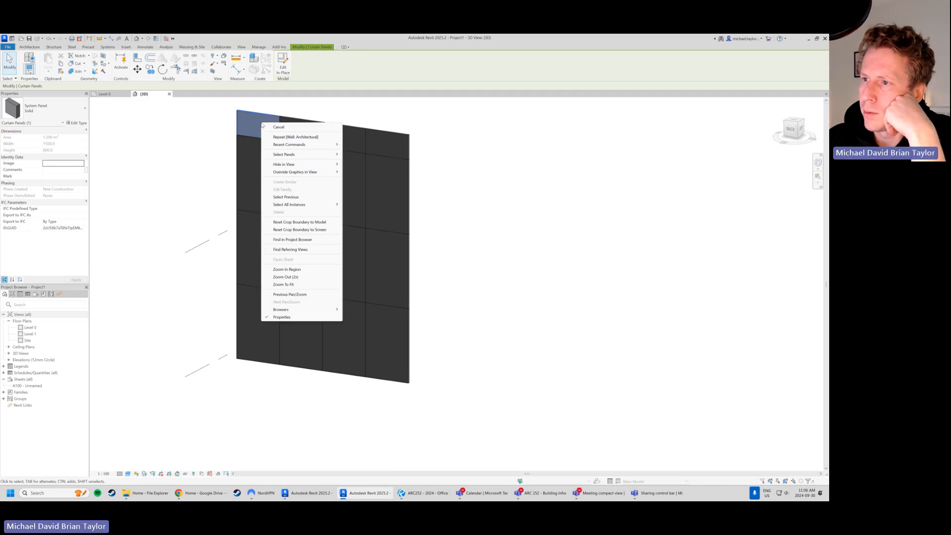
pyautogui.moveTo(293, 157)
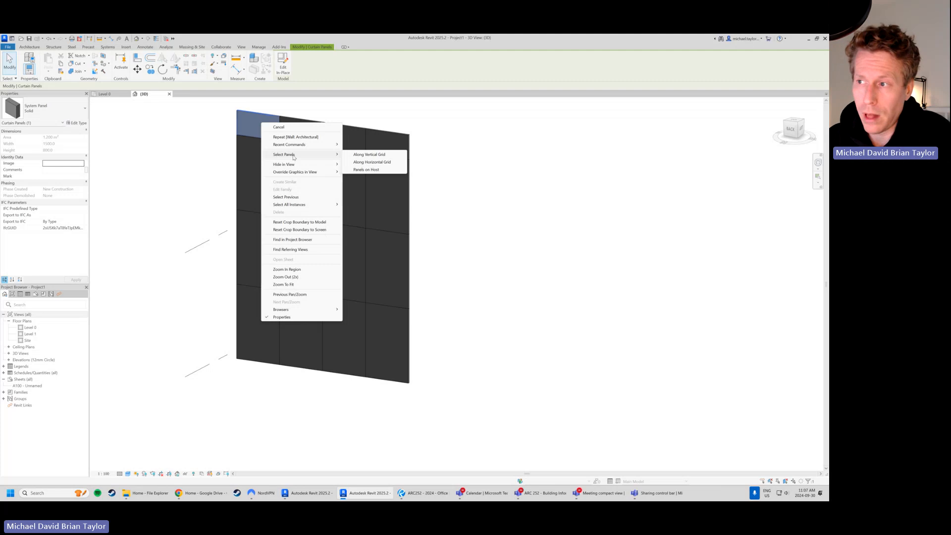
pyautogui.click(374, 156)
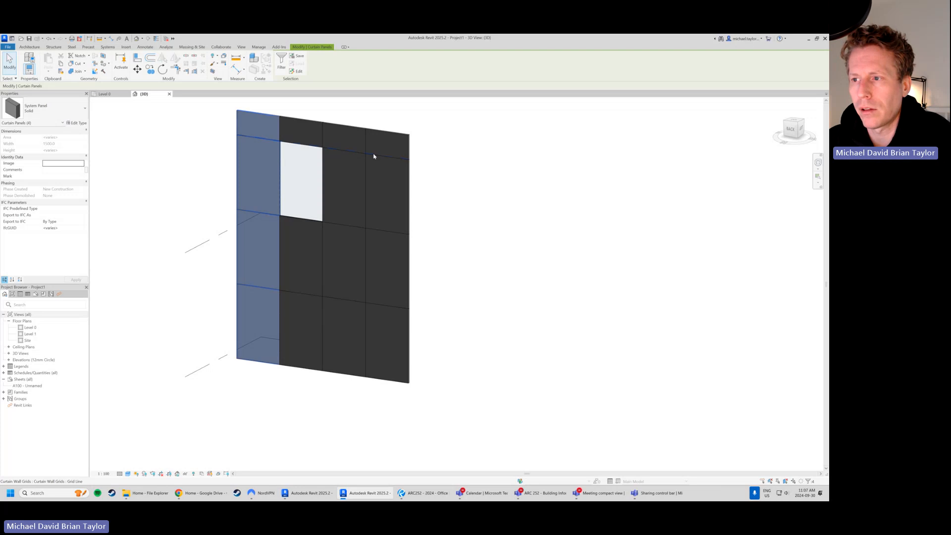
pyautogui.click(60, 108)
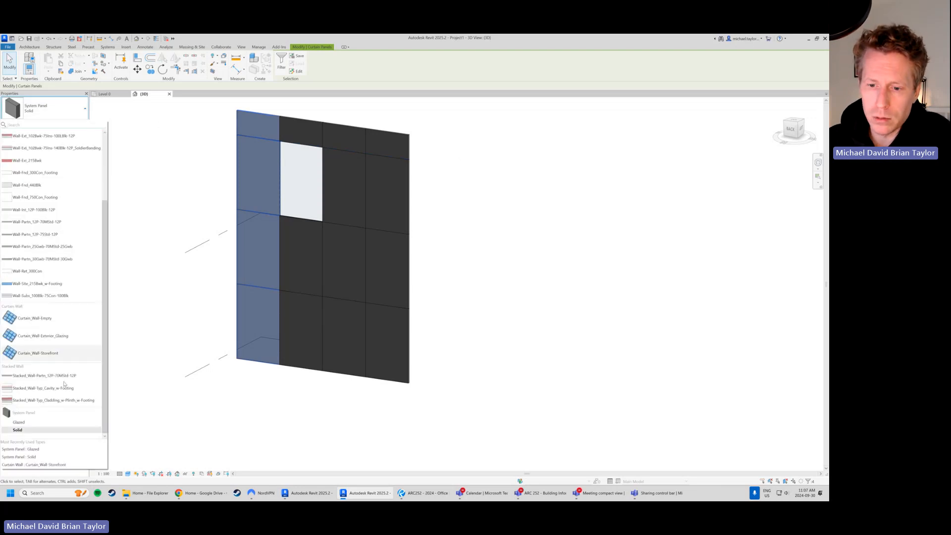
pyautogui.click(40, 424)
pyautogui.click(285, 414)
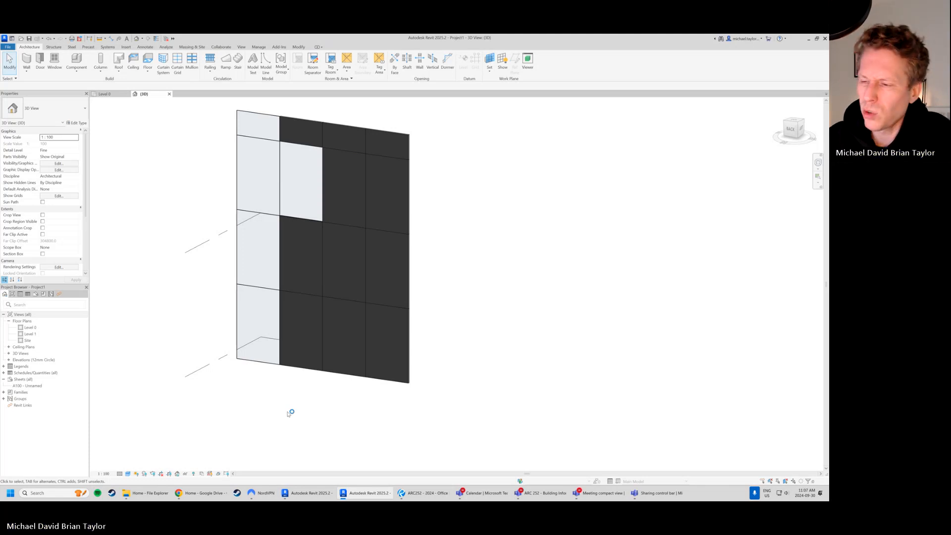
# - Select the whole wall, filter the selection to Curtain Panels only, change them all to System Panel Glazed and clear the selection
pyautogui.scroll(-1, 312, 410)
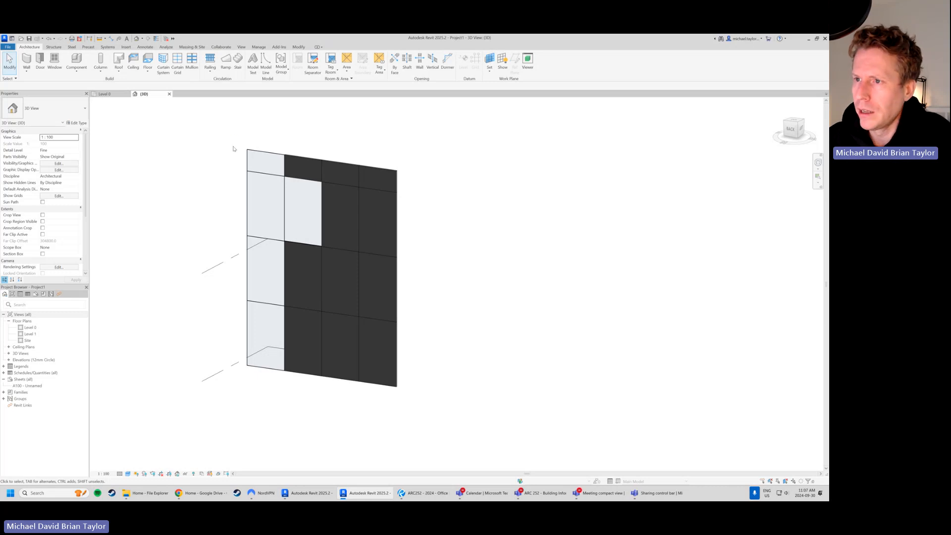
pyautogui.moveTo(222, 133); pyautogui.dragTo(440, 432)
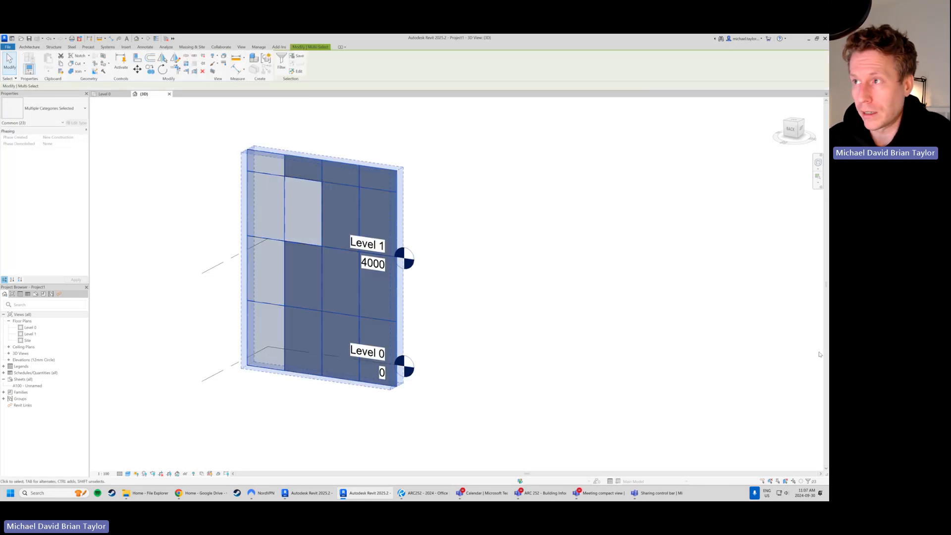
pyautogui.click(281, 62)
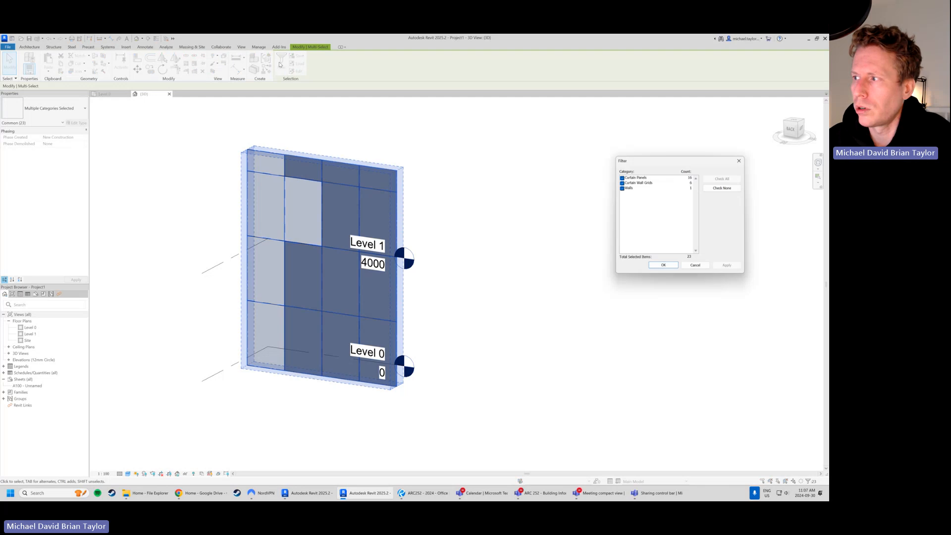
pyautogui.click(722, 188)
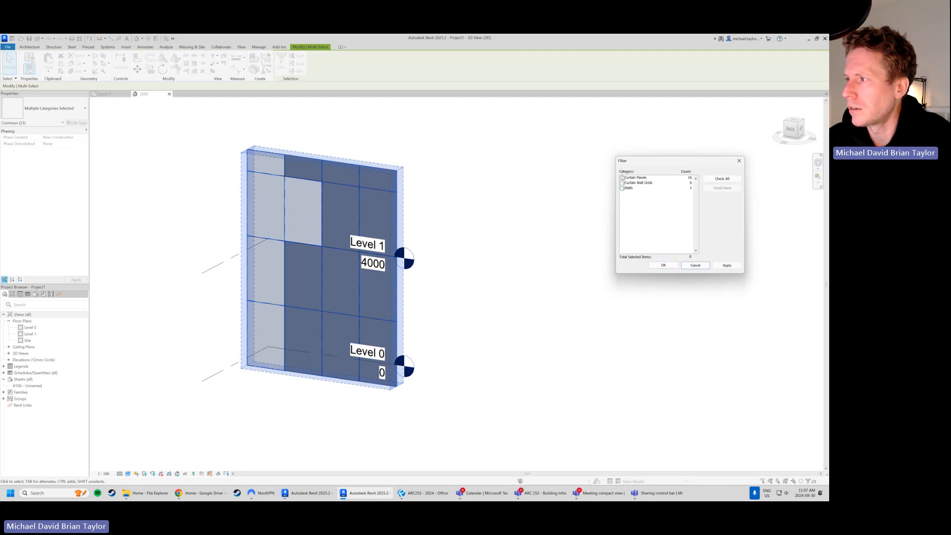
pyautogui.click(622, 178)
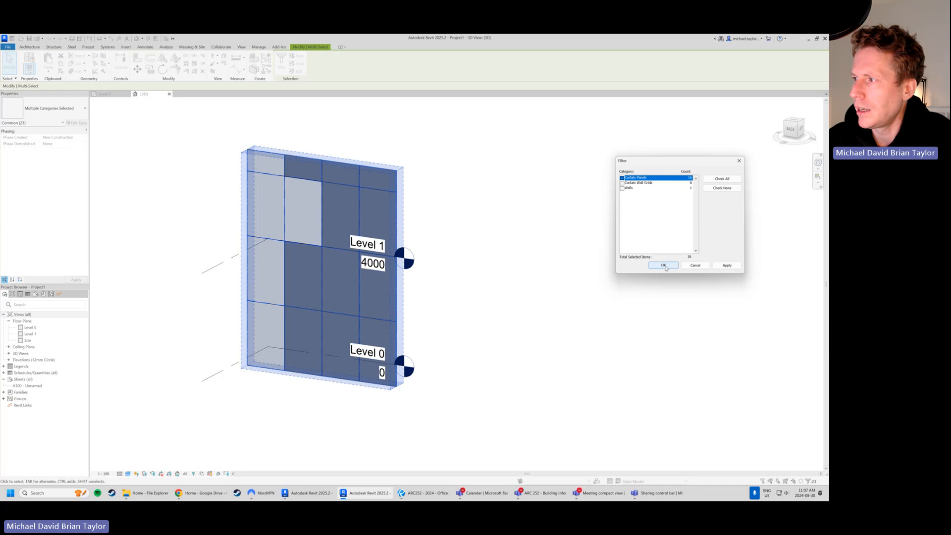
pyautogui.click(663, 265)
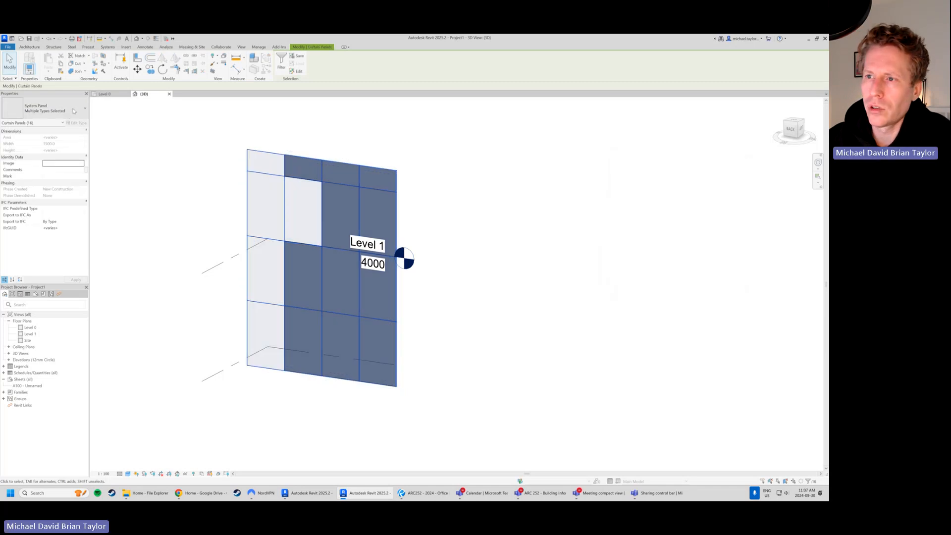
pyautogui.click(73, 110)
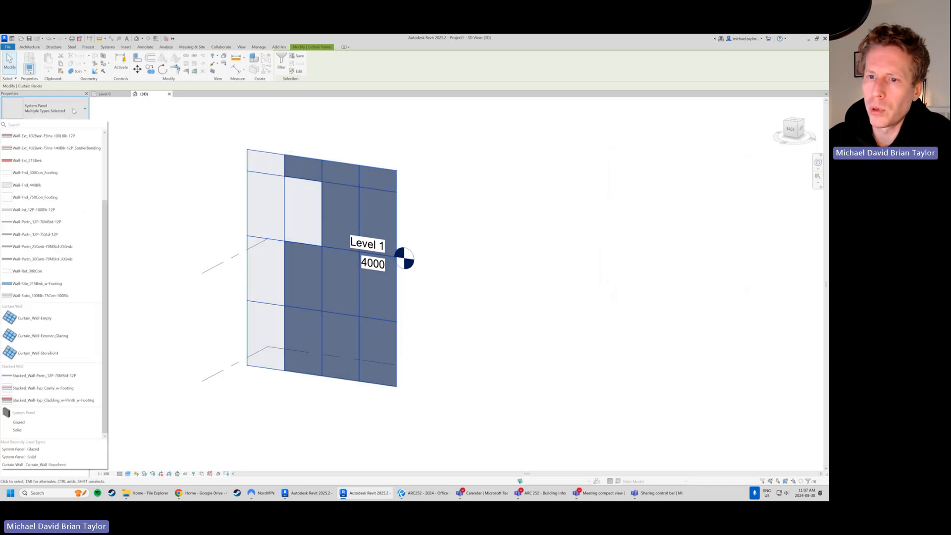
pyautogui.click(28, 431)
pyautogui.click(317, 394)
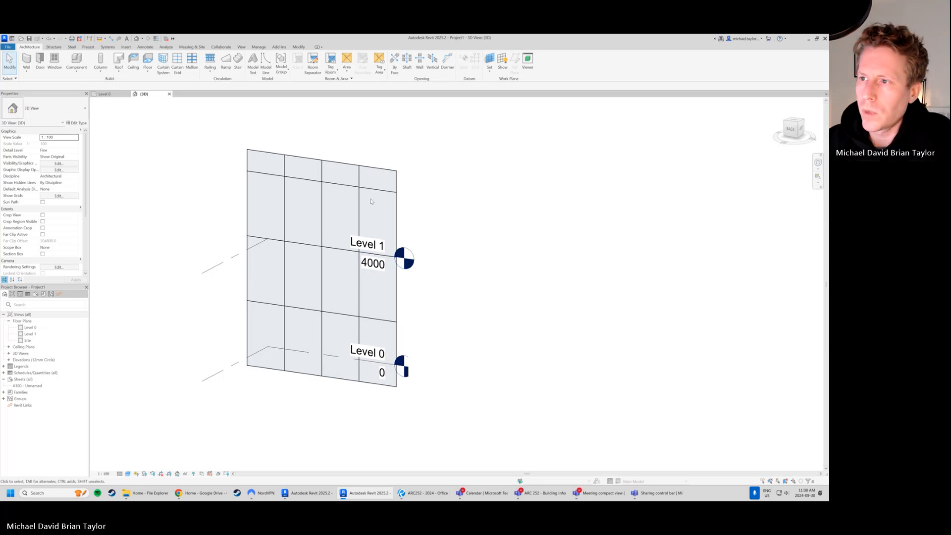
# - Open the storefront wall's type properties, set the Vertical Grid spacing to 1000 and apply it
pyautogui.press('Tab')
pyautogui.click(285, 176)
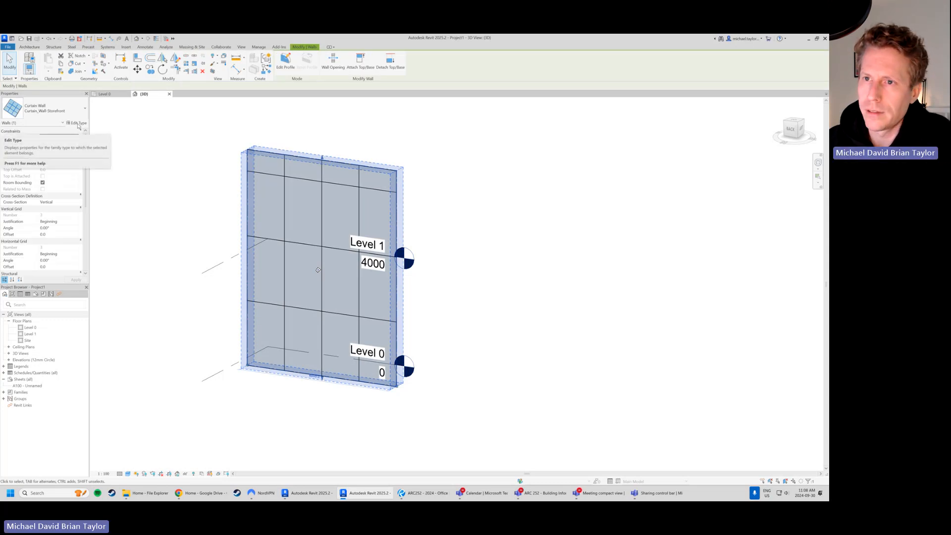
pyautogui.click(78, 124)
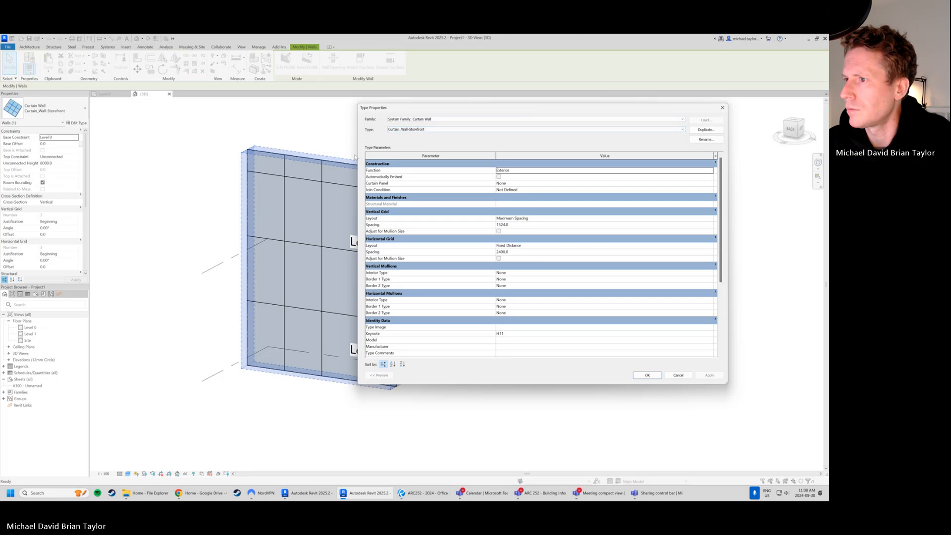
pyautogui.moveTo(540, 110); pyautogui.dragTo(617, 97)
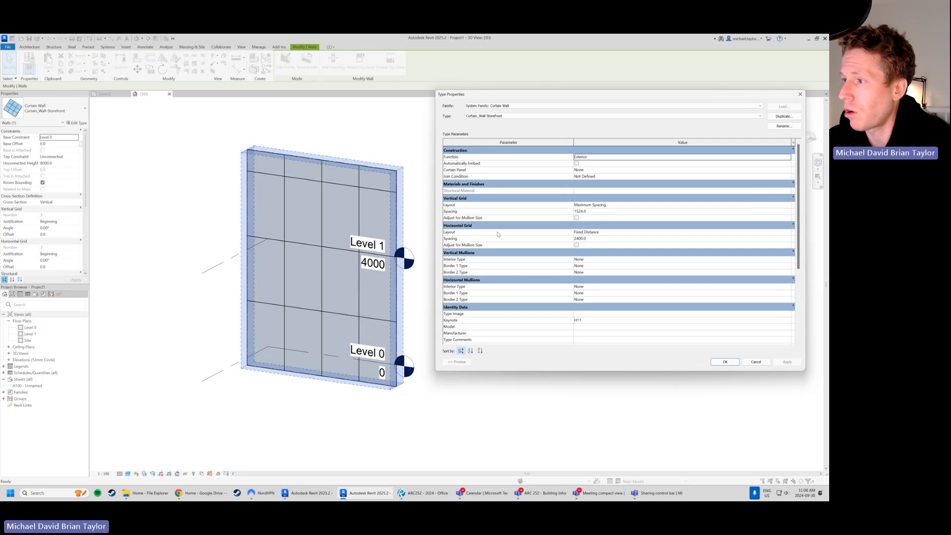
pyautogui.click(601, 211)
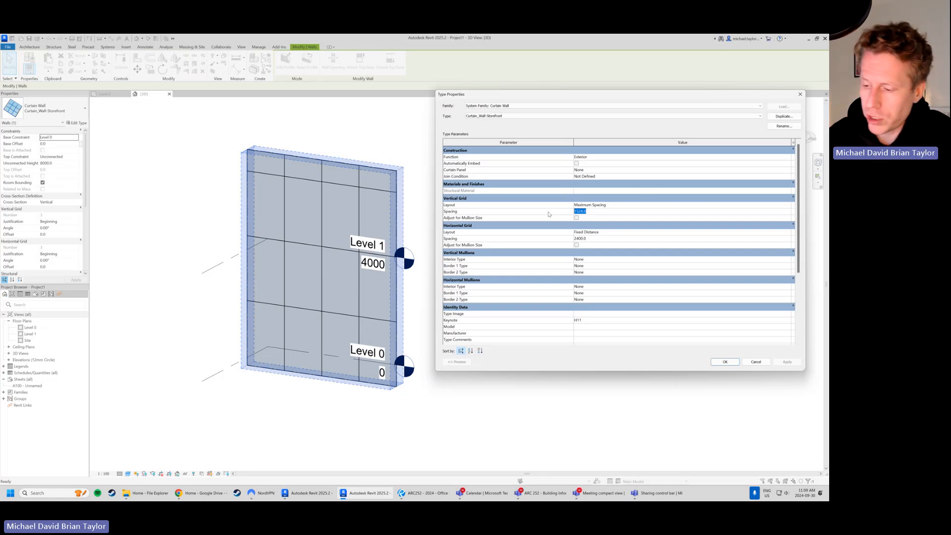
pyautogui.write('10')
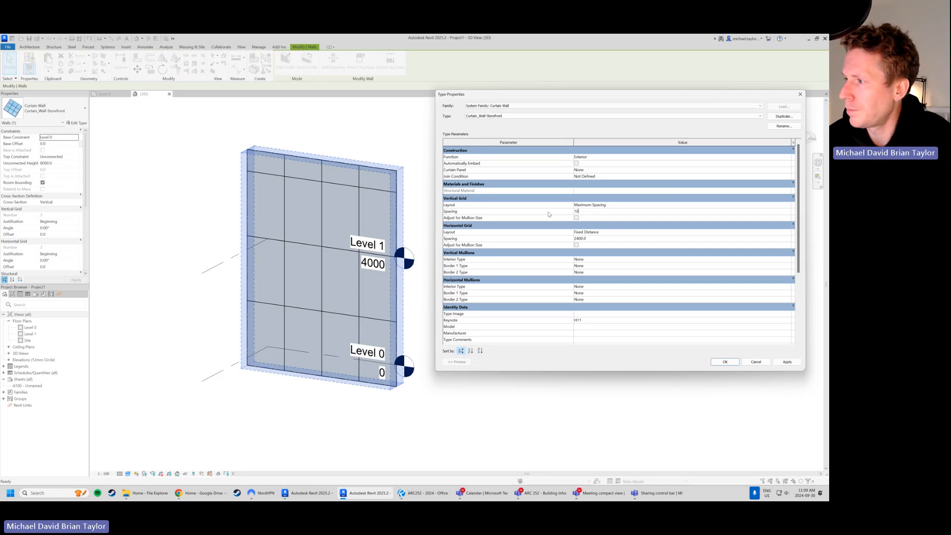
pyautogui.write('00')
pyautogui.press('Tab')
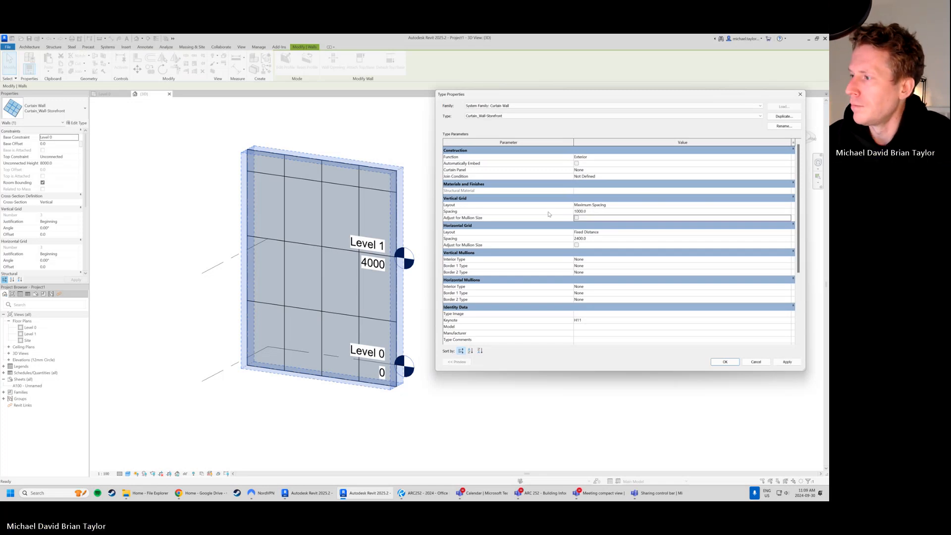
pyautogui.click(787, 362)
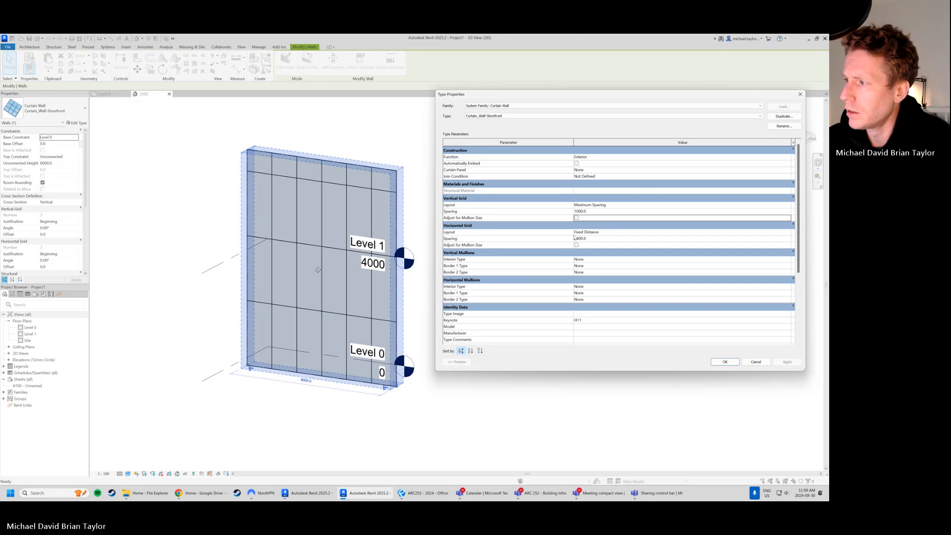
# - Set the storefront type's Vertical Grid spacing to 5000 and apply it
pyautogui.click(589, 212)
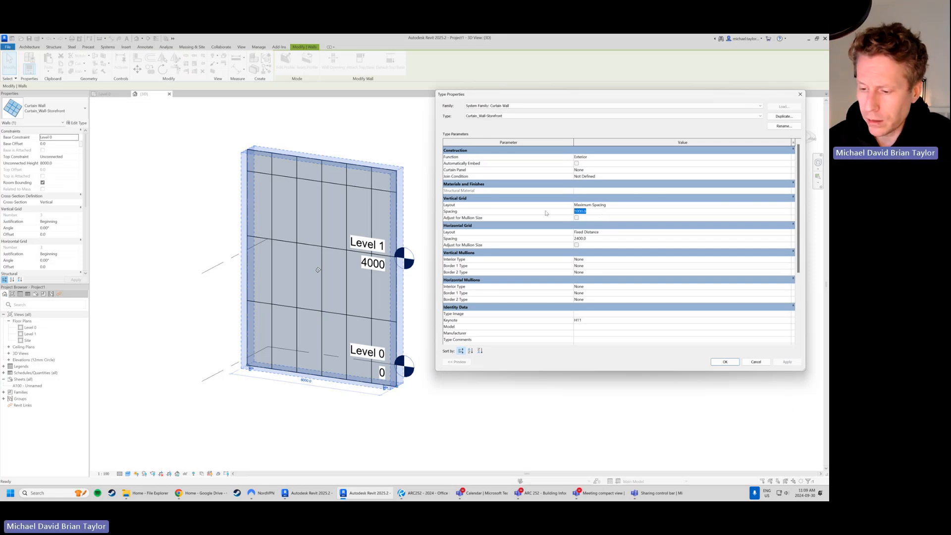
pyautogui.write('5000')
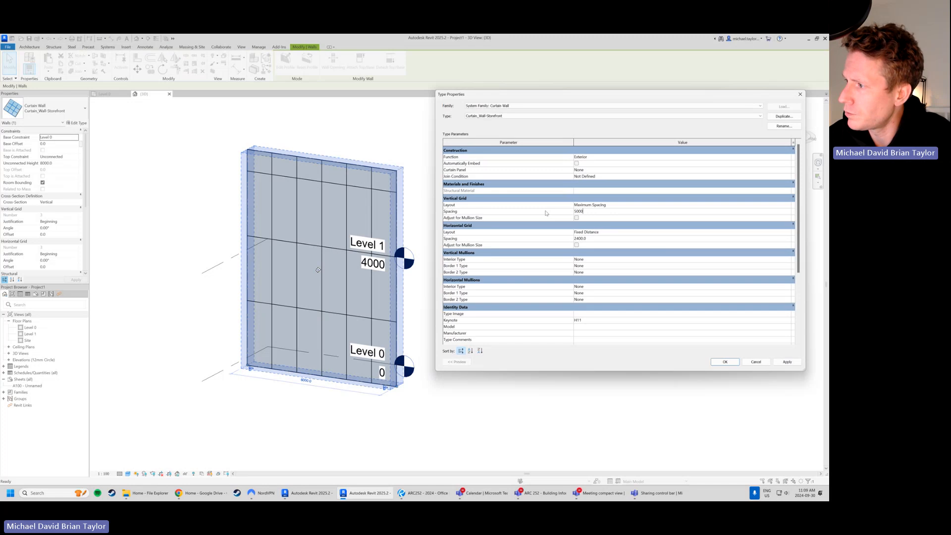
pyautogui.press('Tab')
pyautogui.click(790, 362)
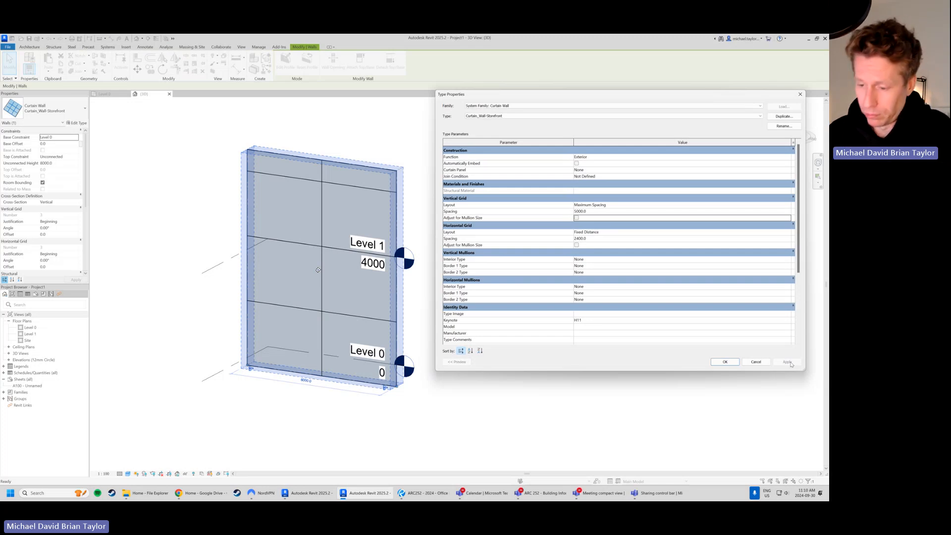
# - Set the storefront type's Vertical Grid spacing to 1500 and apply it
pyautogui.click(582, 211)
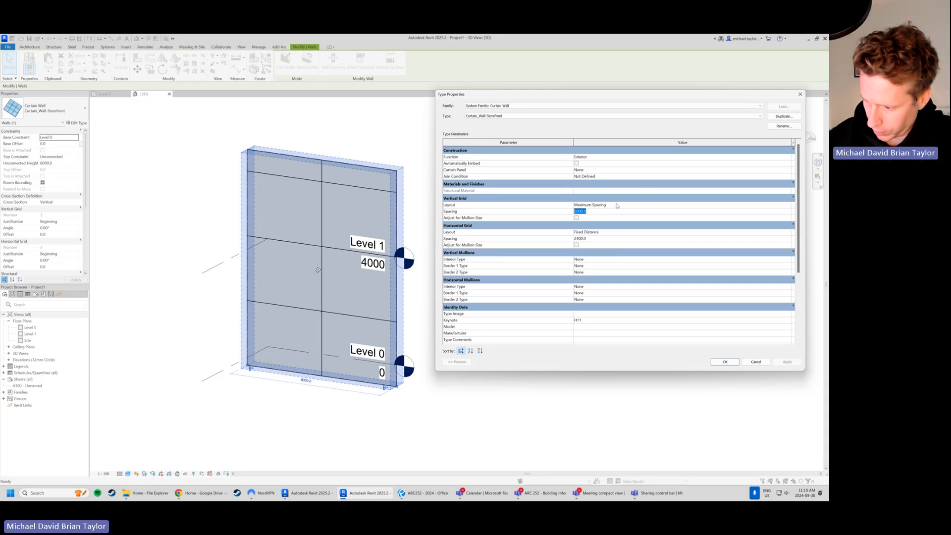
pyautogui.write('15')
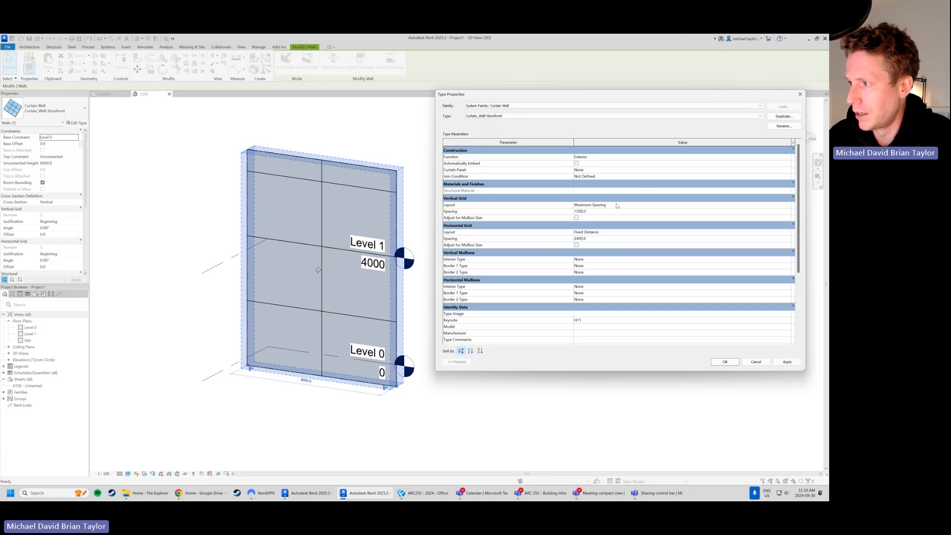
pyautogui.press('Tab')
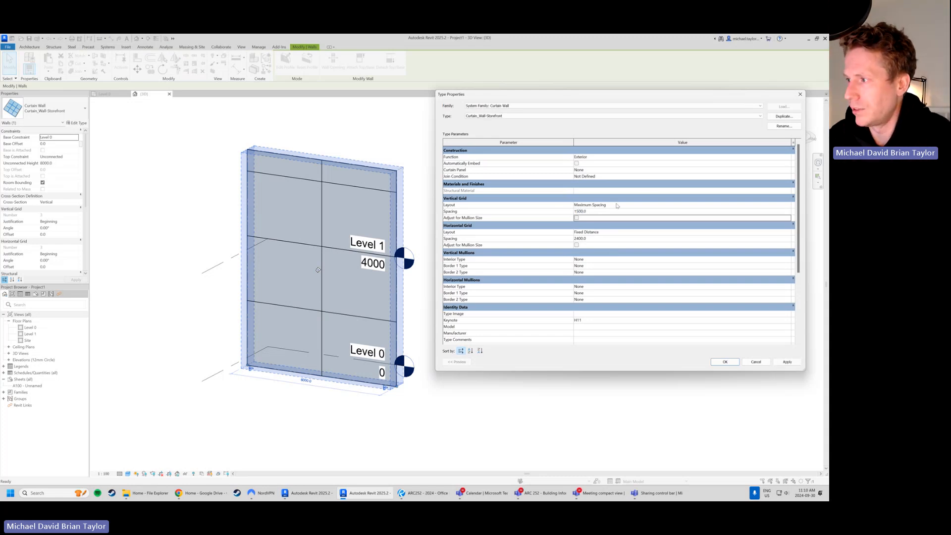
pyautogui.click(785, 361)
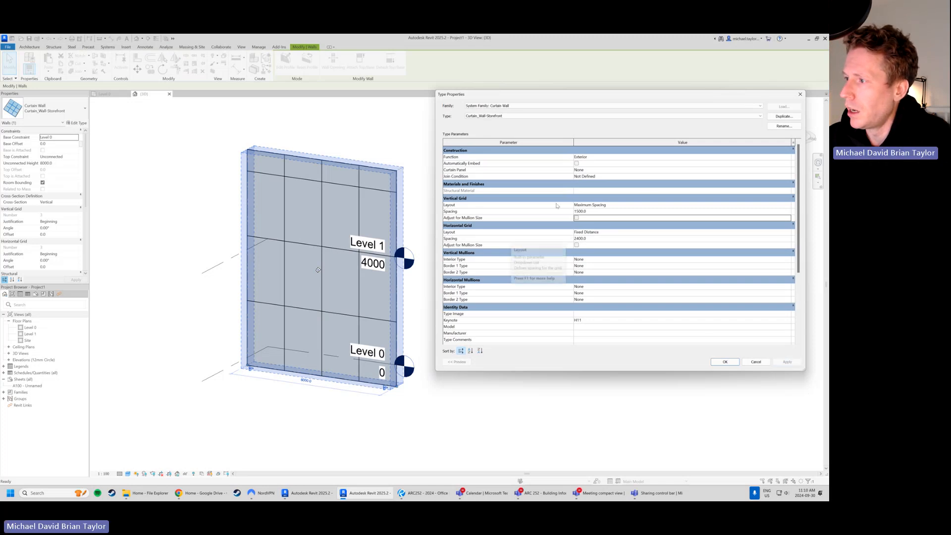
# - Change the storefront type's Vertical Grid layout to Fixed Distance and apply it
pyautogui.click(789, 206)
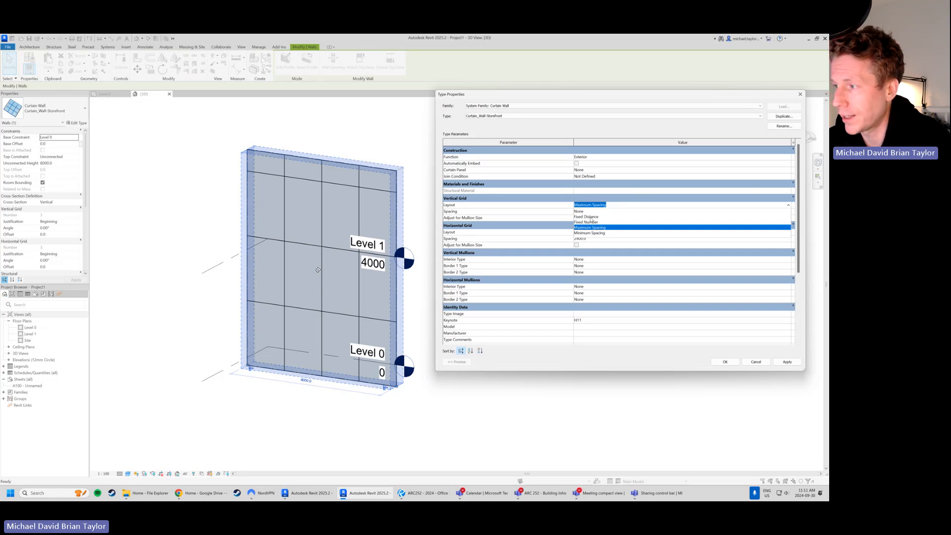
pyautogui.click(591, 218)
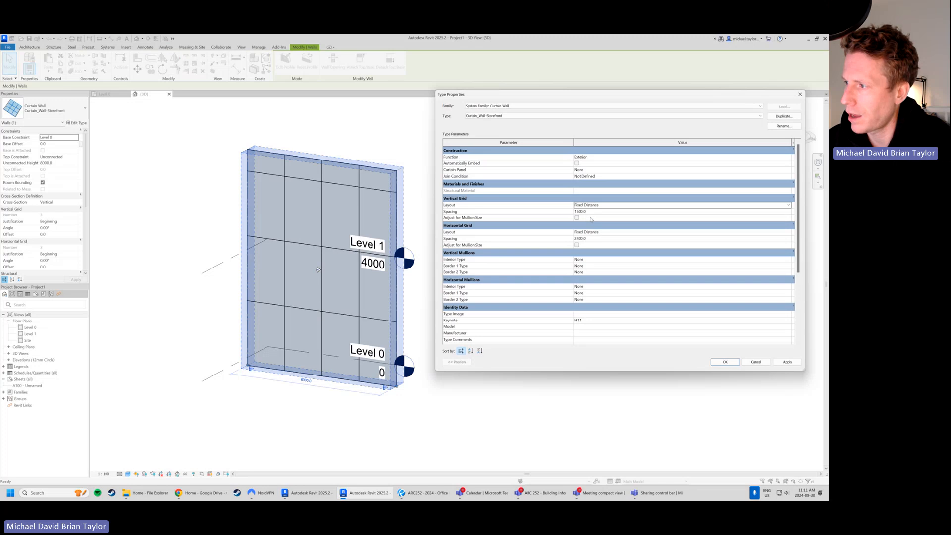
pyautogui.click(786, 362)
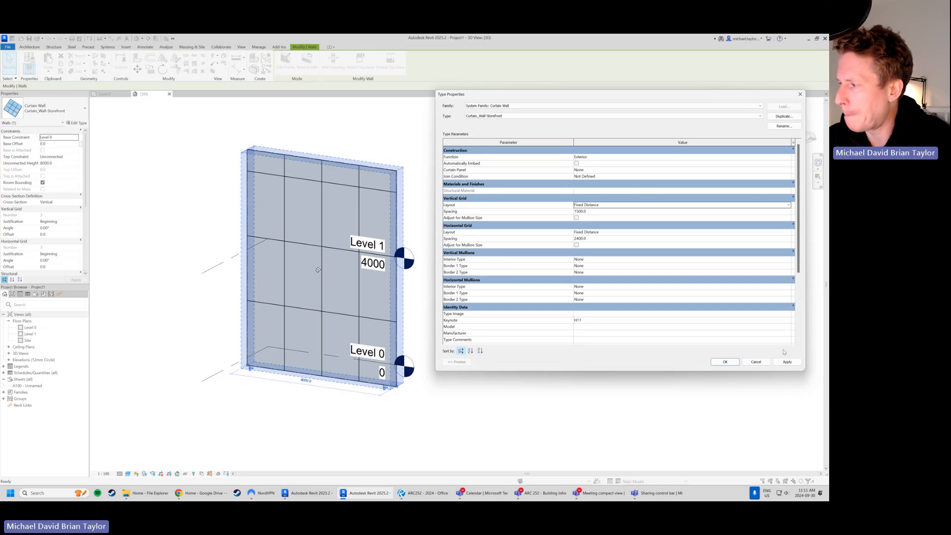
pyautogui.click(788, 362)
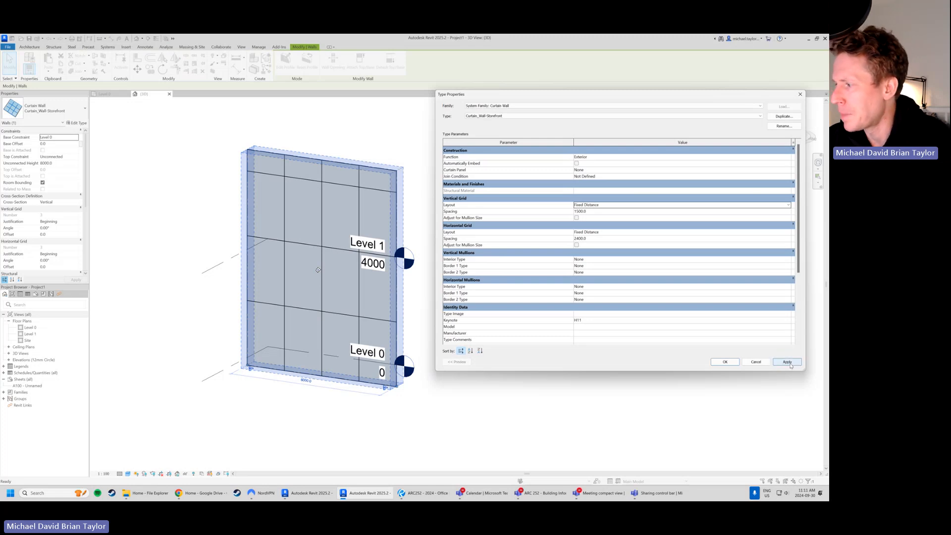
pyautogui.click(788, 363)
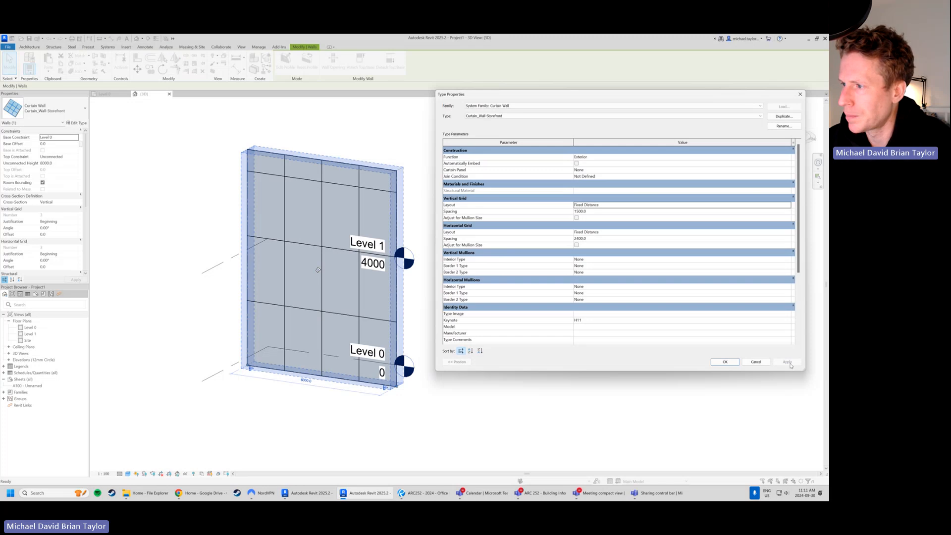
# - Set the Vertical Grid's fixed-distance spacing to 850 and apply it to the wall
pyautogui.click(577, 212)
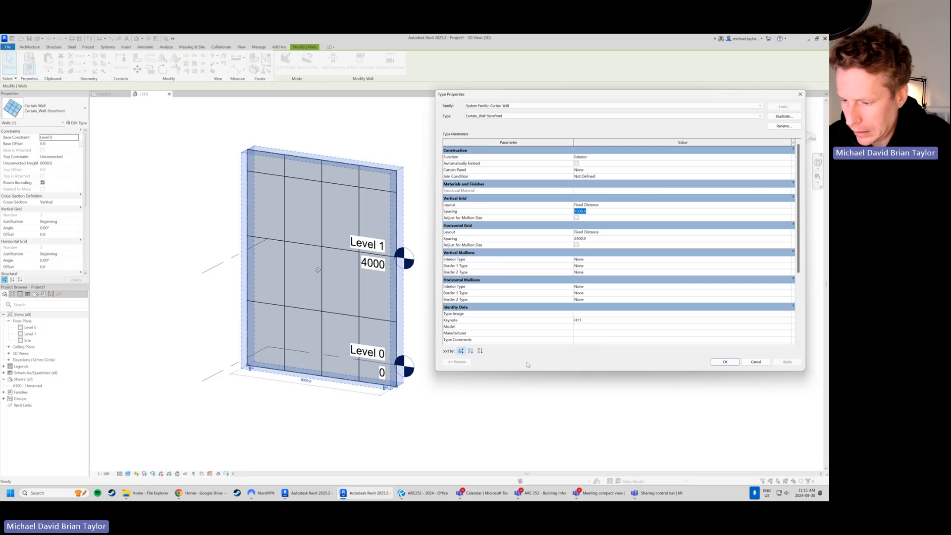
pyautogui.write('85')
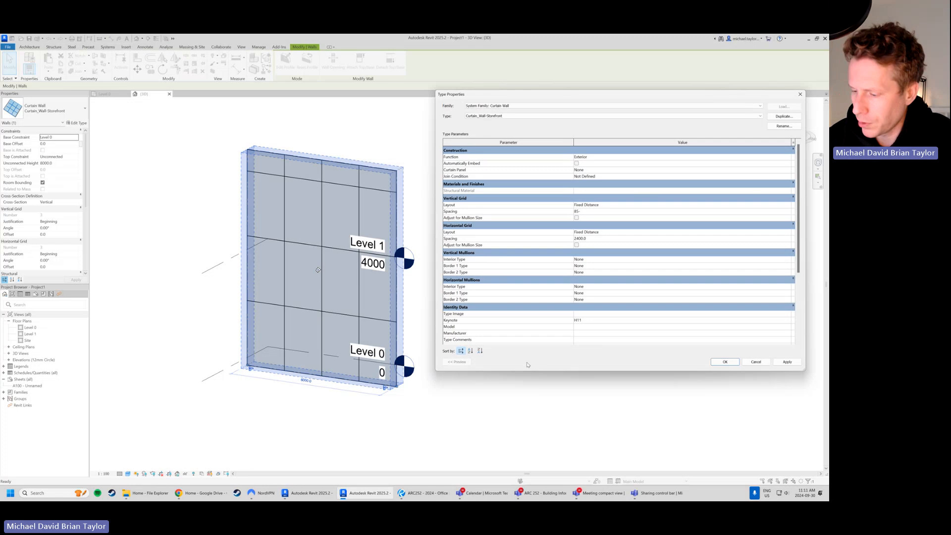
pyautogui.write('0')
pyautogui.press('Tab')
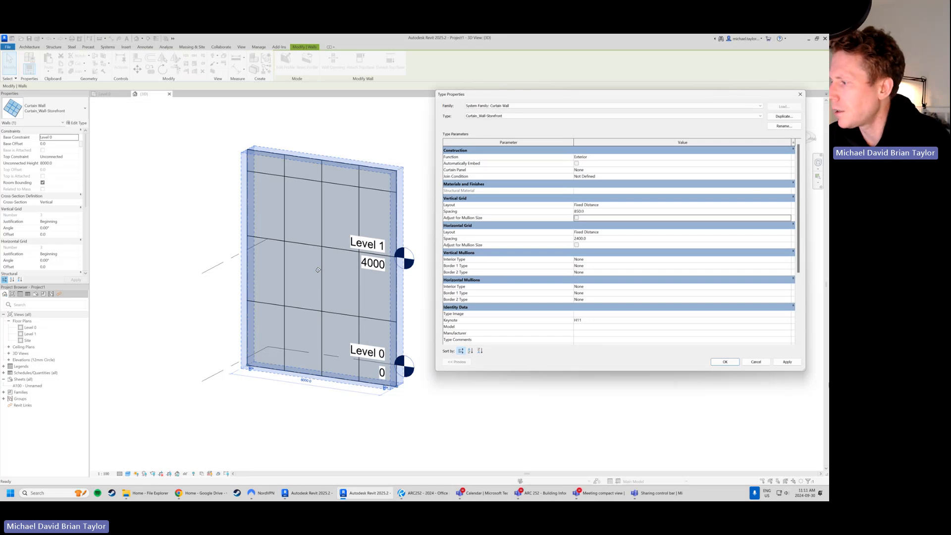
pyautogui.click(788, 363)
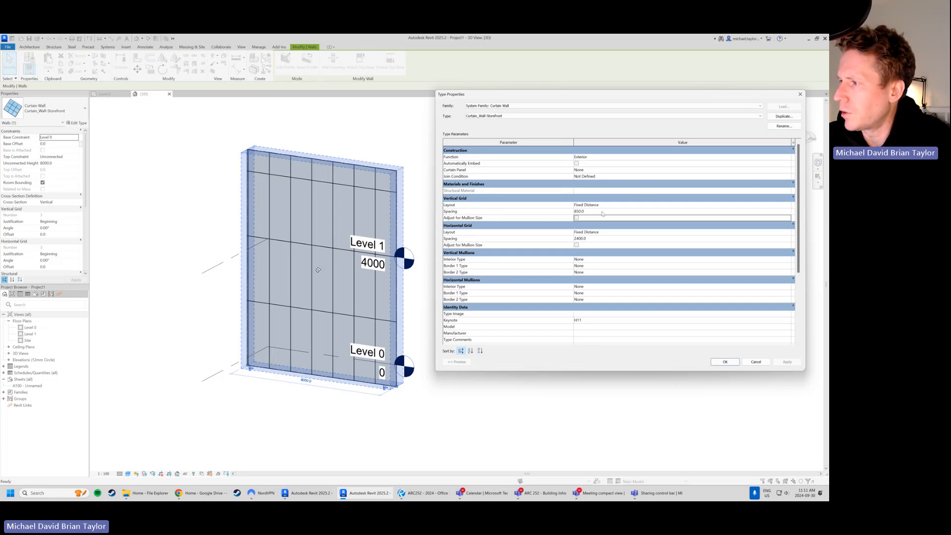
# - Set the Vertical Grid's fixed-distance spacing to 2500 and apply it to the wall
pyautogui.click(550, 210)
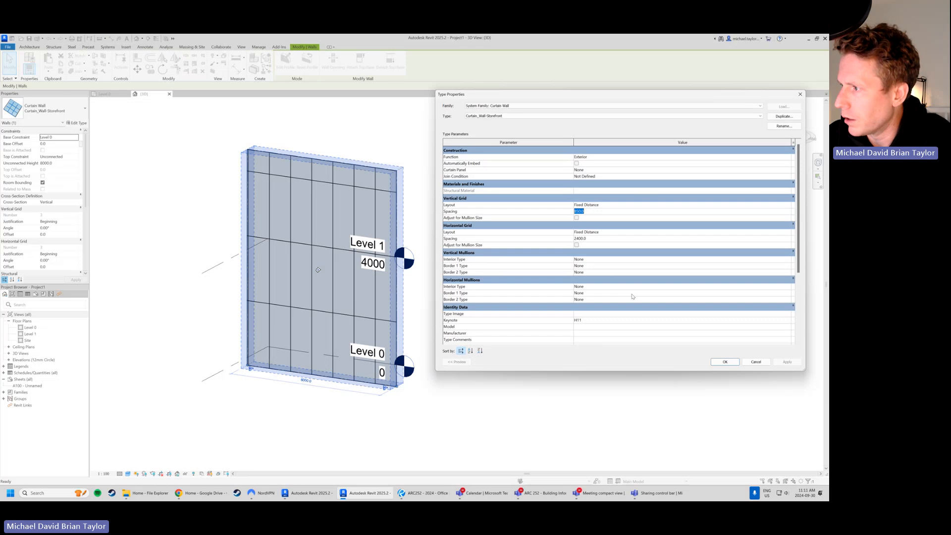
pyautogui.write('250')
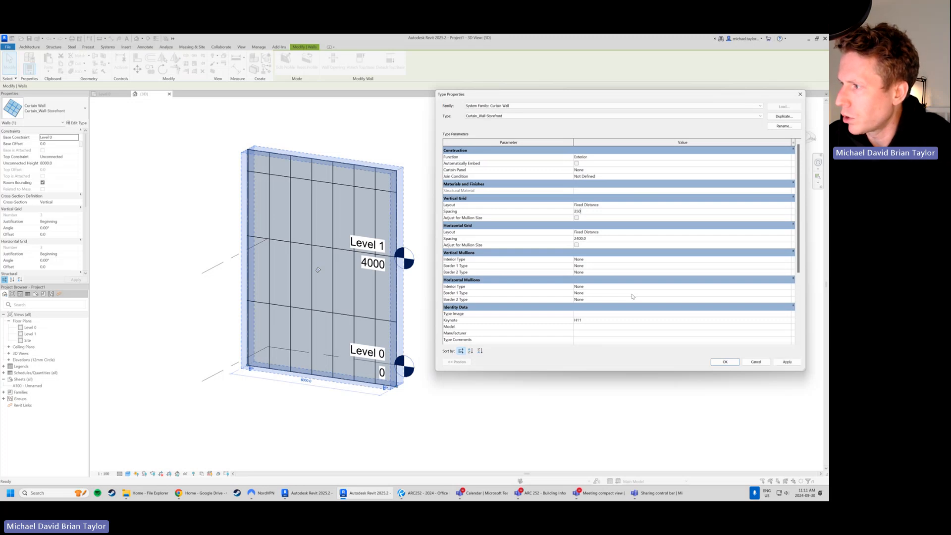
pyautogui.click(787, 361)
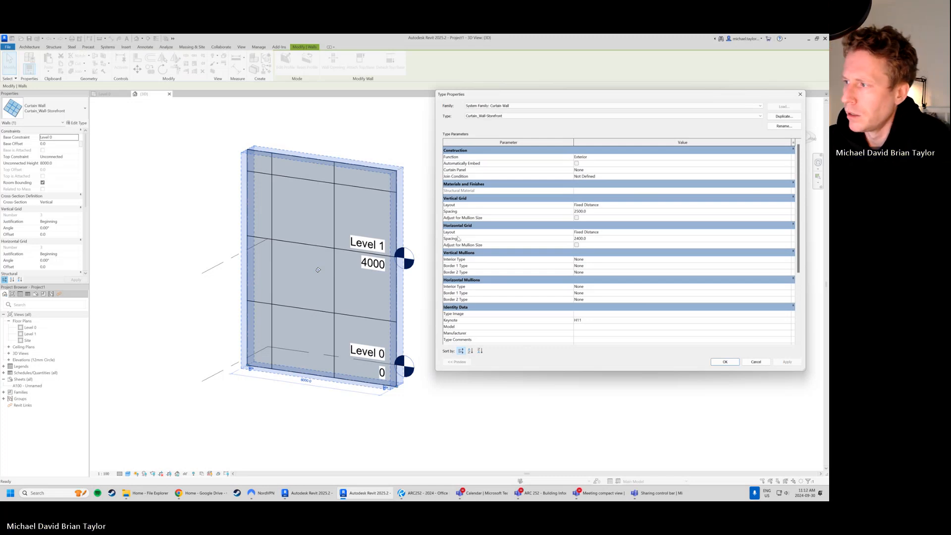
# - Try Fixed Number as the Vertical Grid layout, replace it with Maximum Spacing at 1500 and apply the change
pyautogui.click(789, 207)
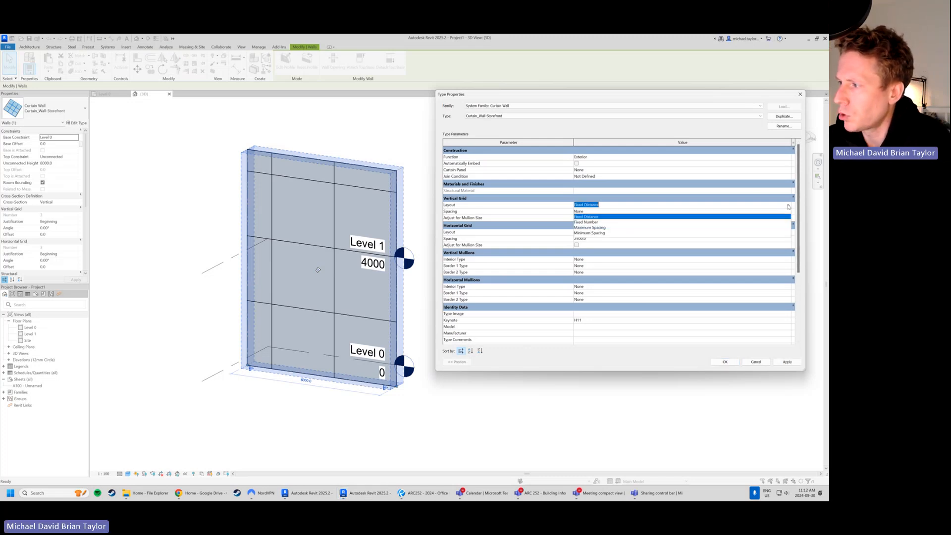
pyautogui.click(590, 222)
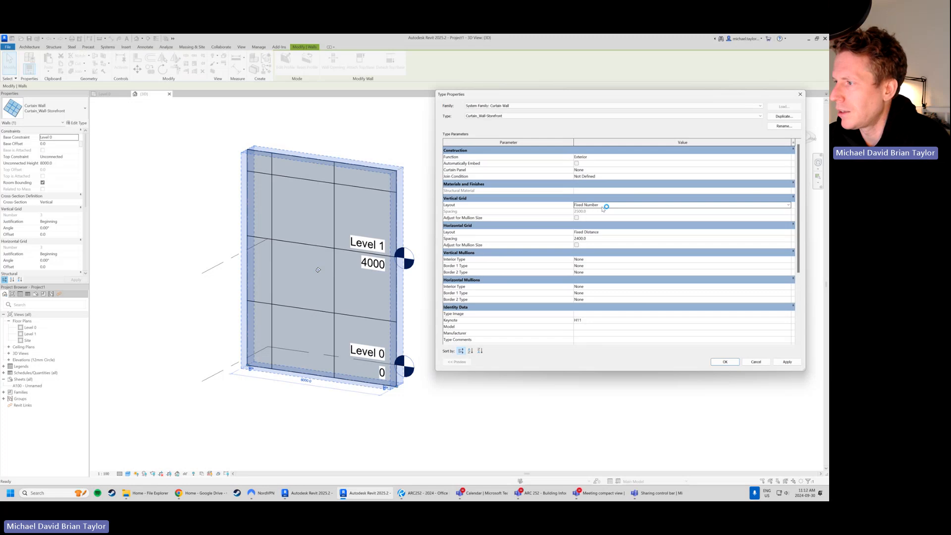
pyautogui.click(788, 205)
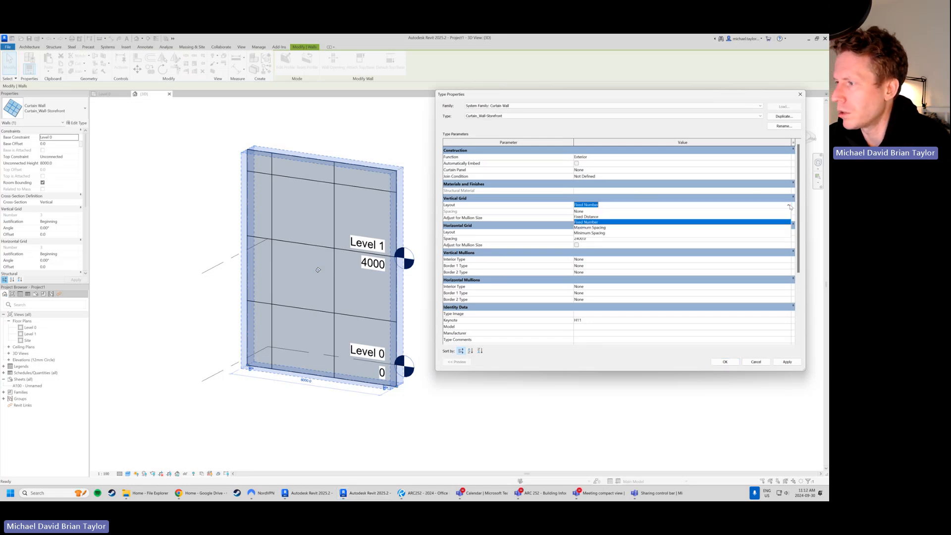
pyautogui.click(599, 228)
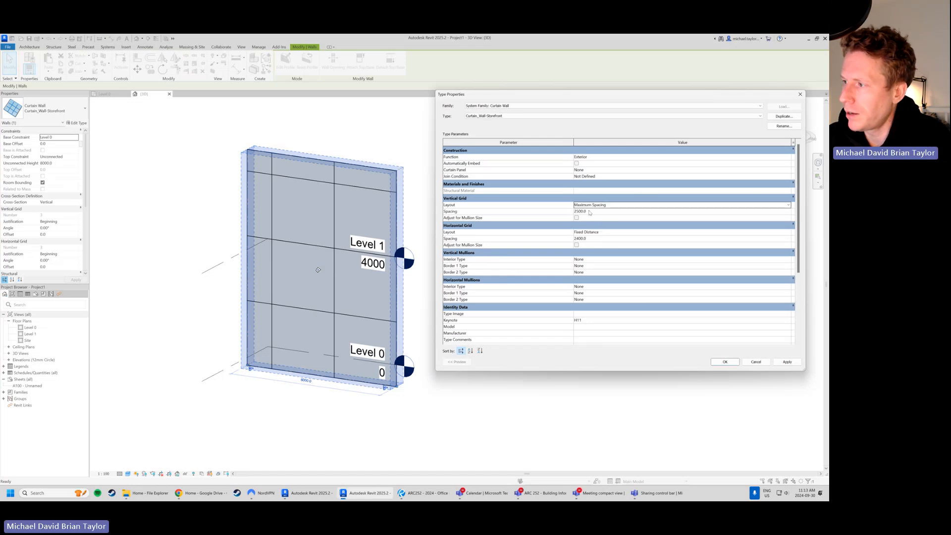
pyautogui.click(590, 212)
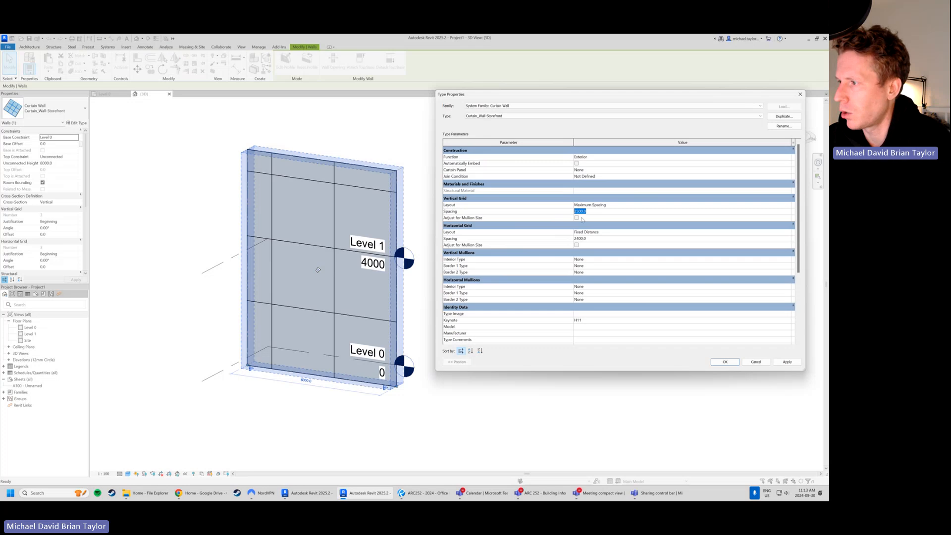
pyautogui.write('1500')
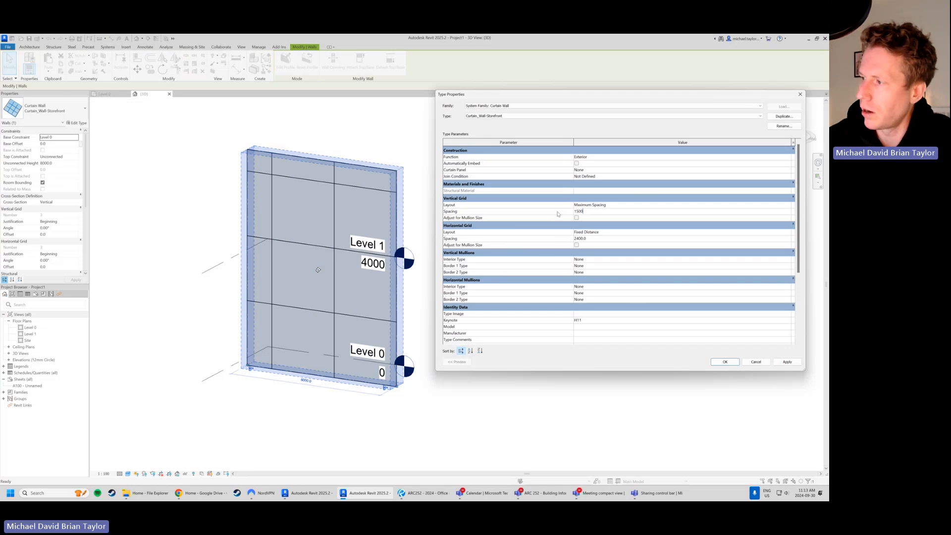
pyautogui.press('Tab')
pyautogui.click(787, 362)
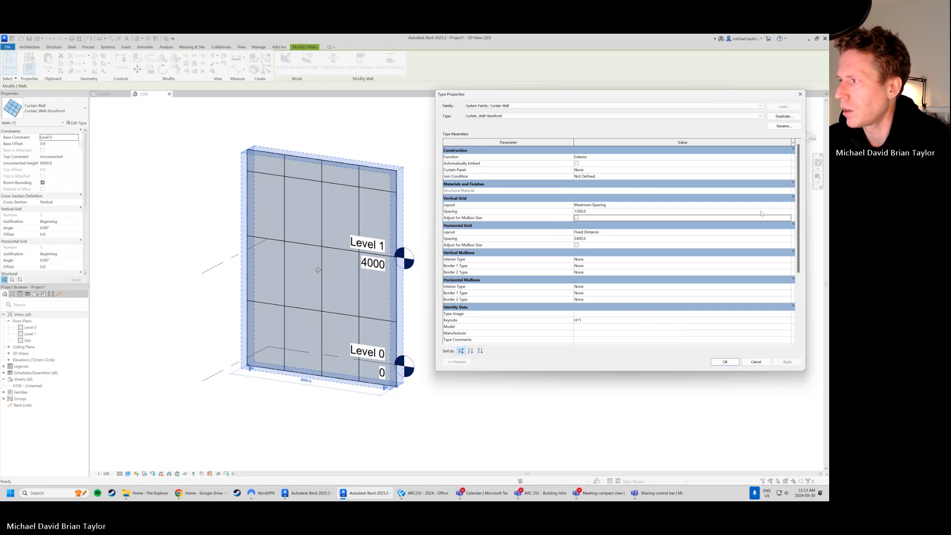
# - Change the Vertical Grid layout to Minimum Spacing, set its spacing to 950 and apply it
pyautogui.click(789, 205)
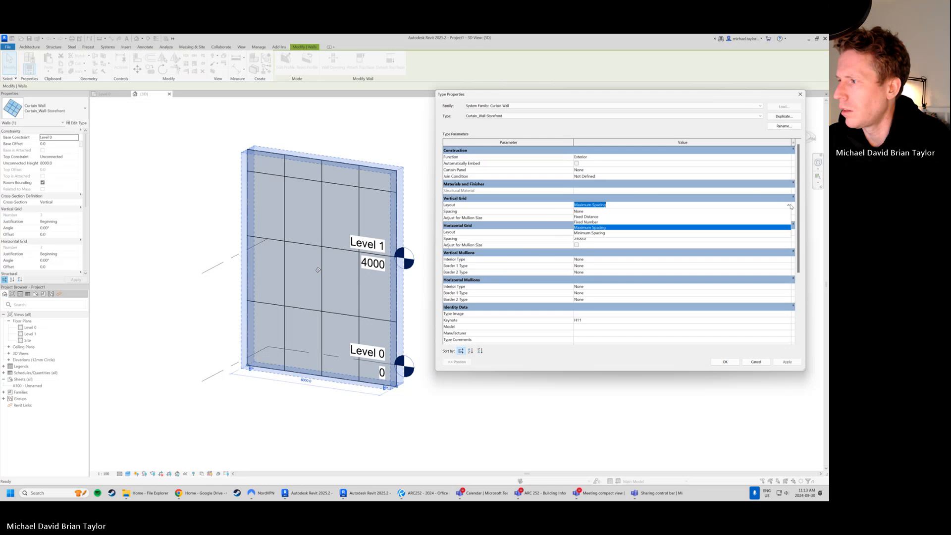
pyautogui.click(595, 233)
pyautogui.click(593, 211)
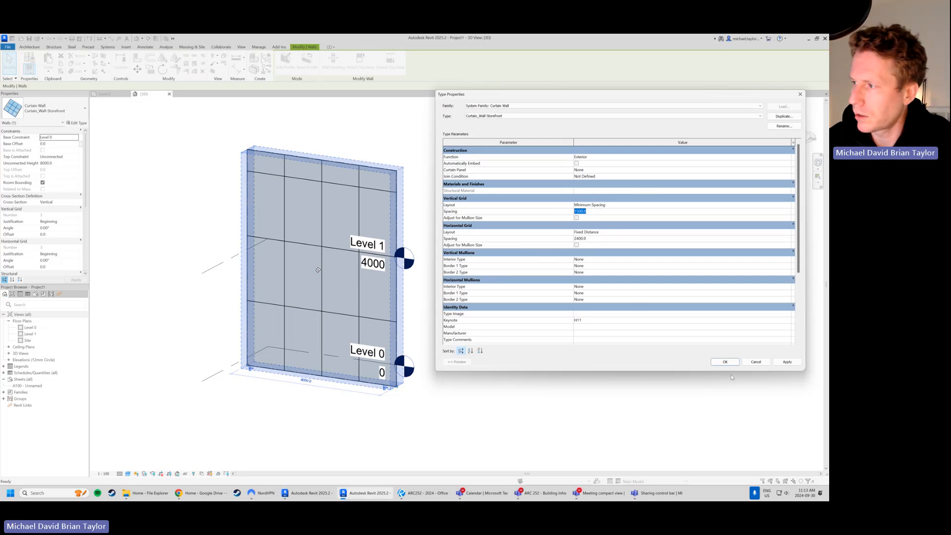
pyautogui.write('1000')
pyautogui.press('Tab')
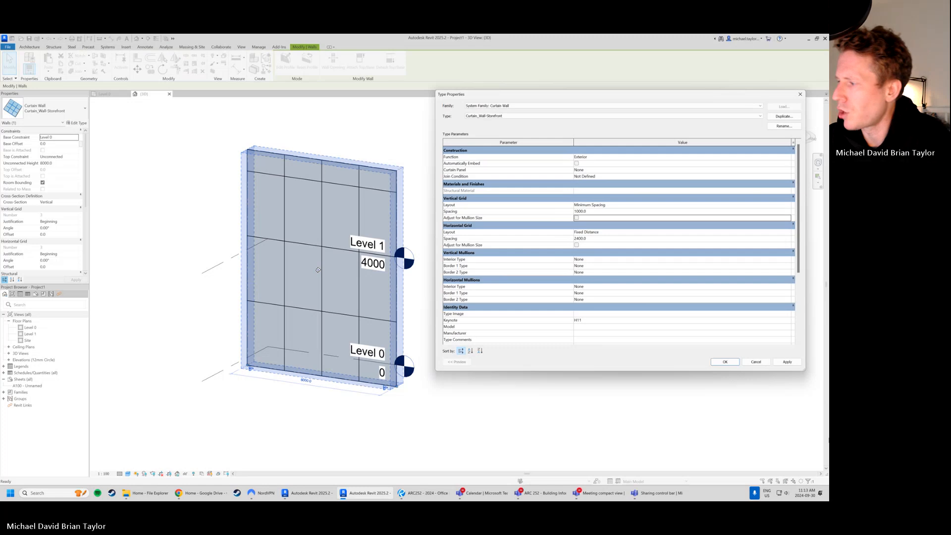
pyautogui.click(549, 213)
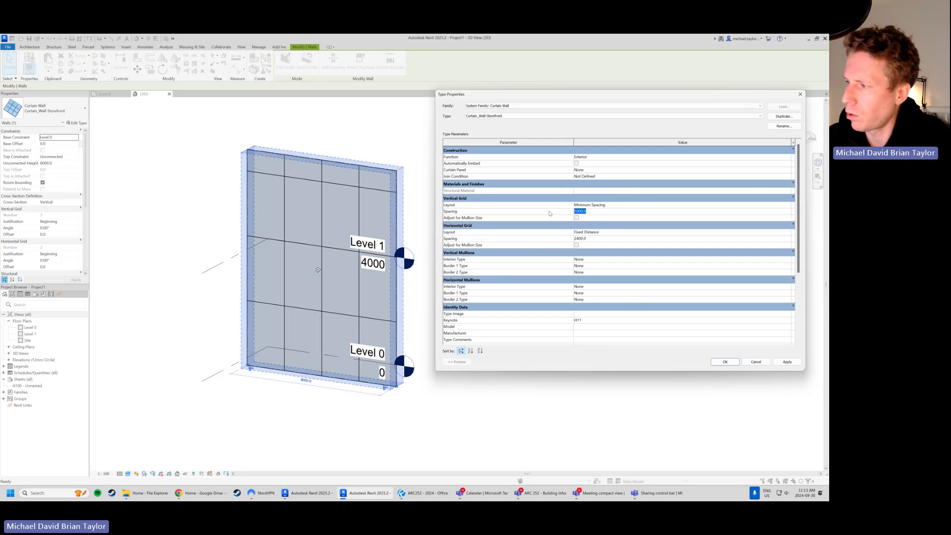
pyautogui.write('95')
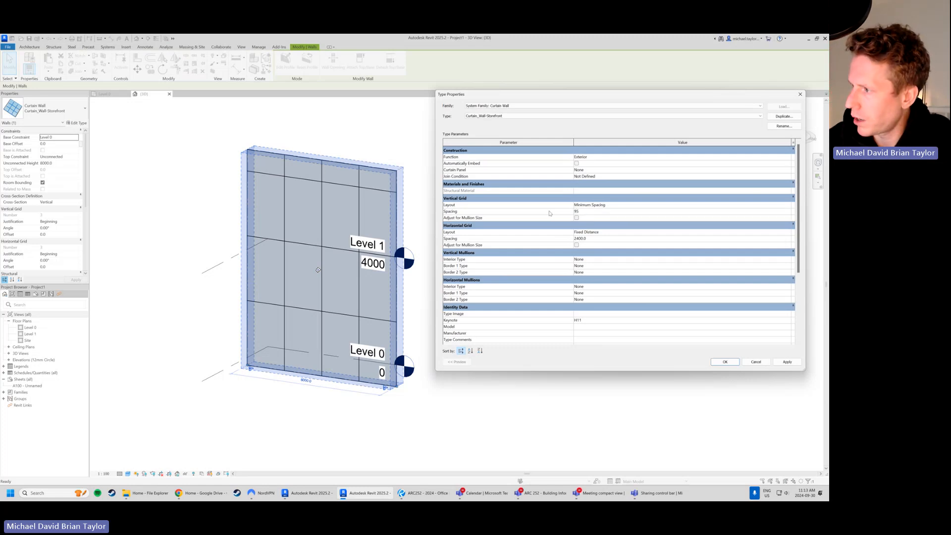
pyautogui.write('0')
pyautogui.click(786, 361)
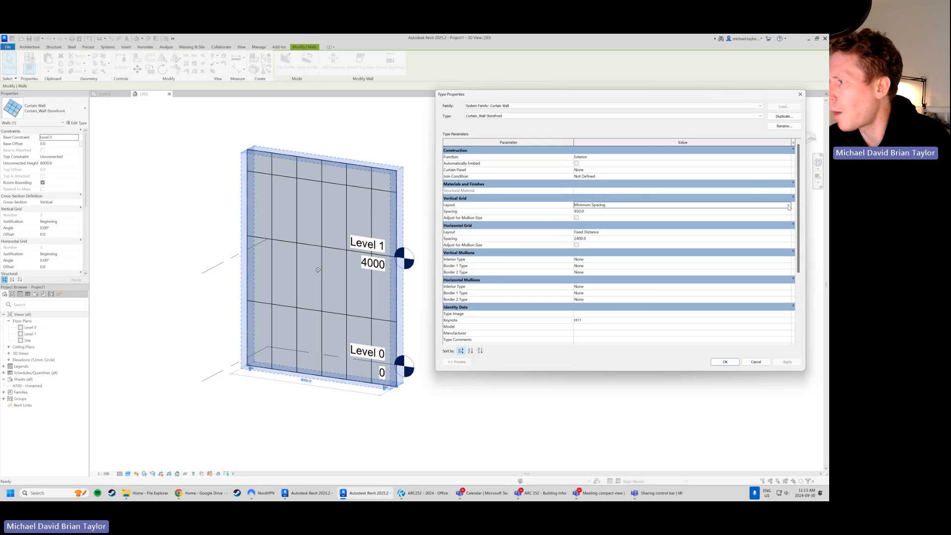
# - Return the Vertical Grid layout to Maximum Spacing with a spacing of 1500 and apply it
pyautogui.click(589, 205)
pyautogui.click(590, 226)
pyautogui.click(592, 211)
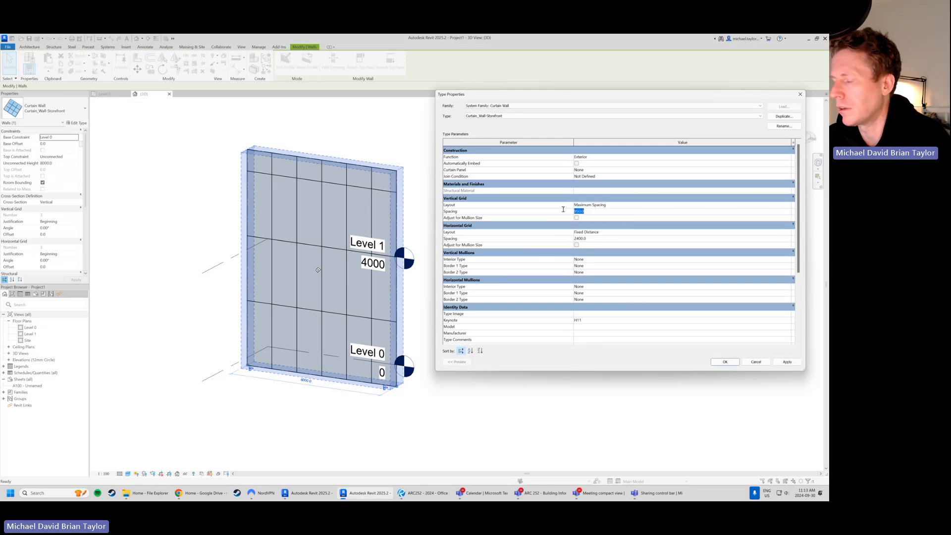
pyautogui.write('1500')
pyautogui.press('Tab')
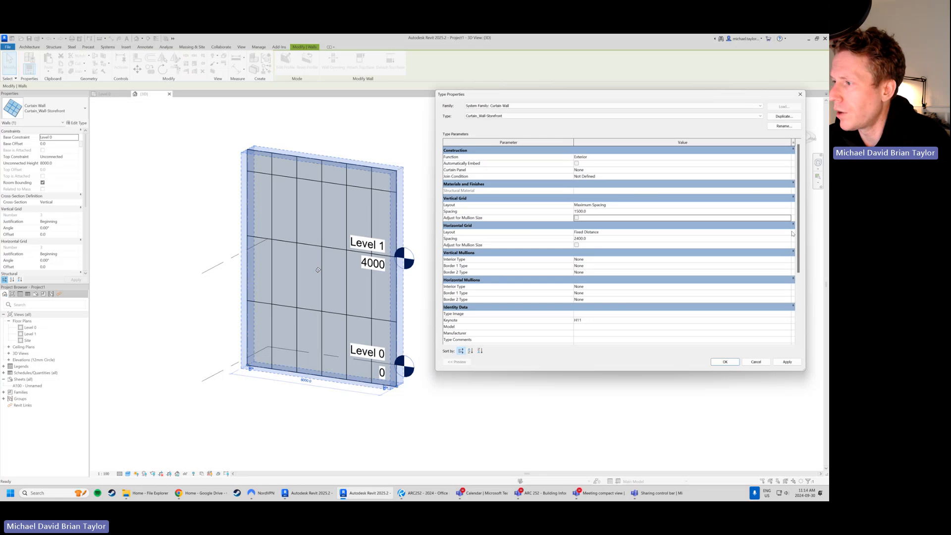
pyautogui.click(787, 362)
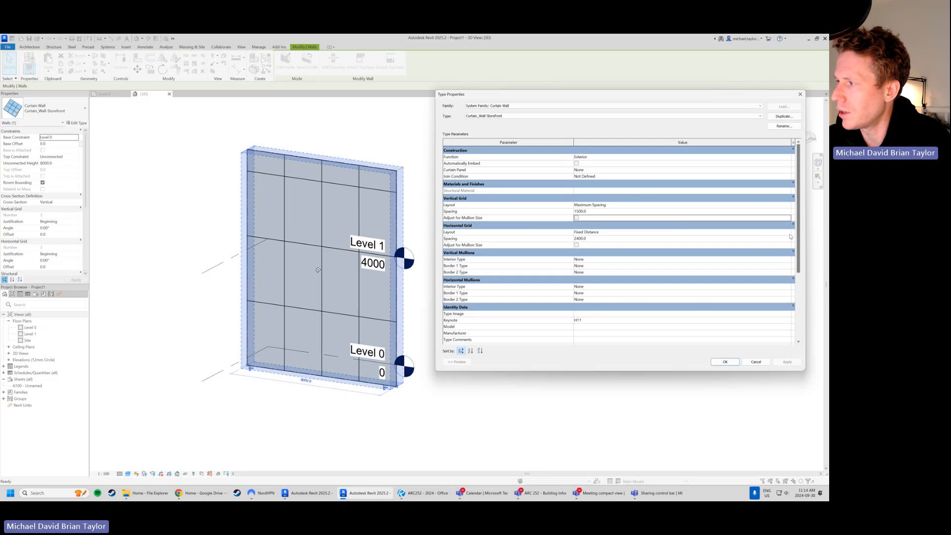
# - Set the Horizontal Grid spacing to 3000 and apply it, keeping the Fixed Distance layout
pyautogui.click(586, 239)
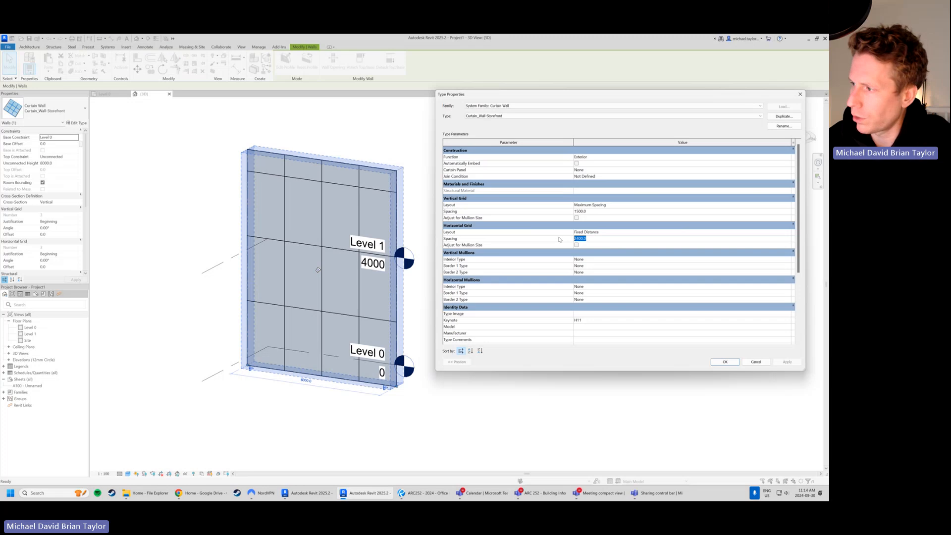
pyautogui.write('300')
pyautogui.press('Tab')
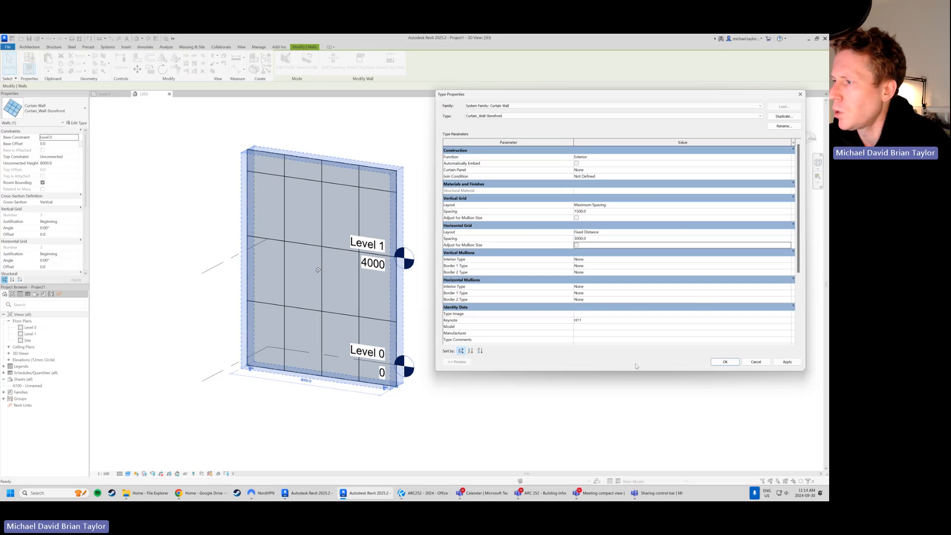
pyautogui.click(788, 362)
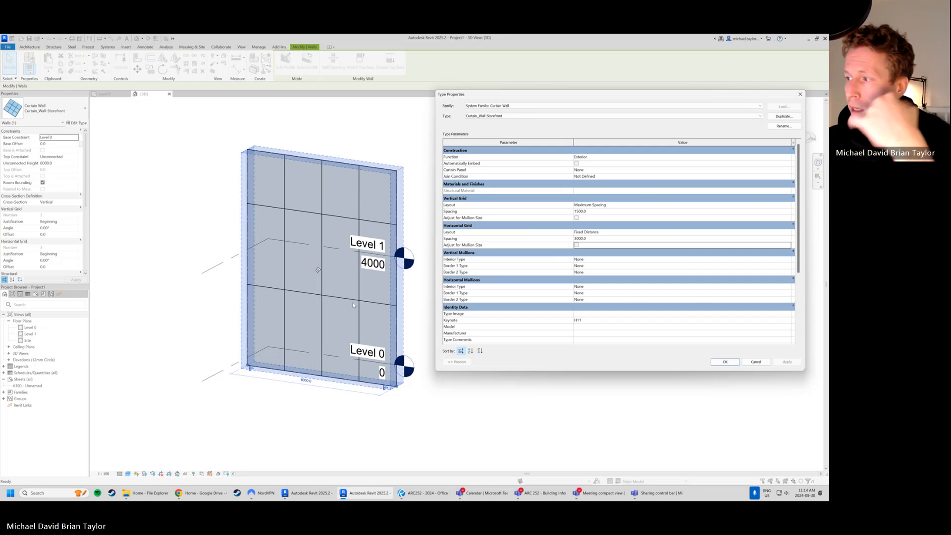
pyautogui.click(788, 233)
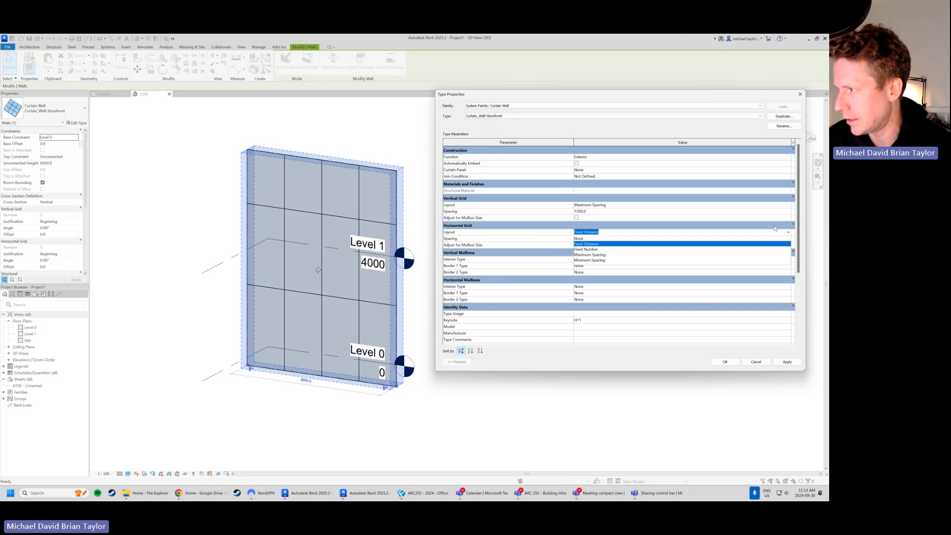
pyautogui.click(711, 244)
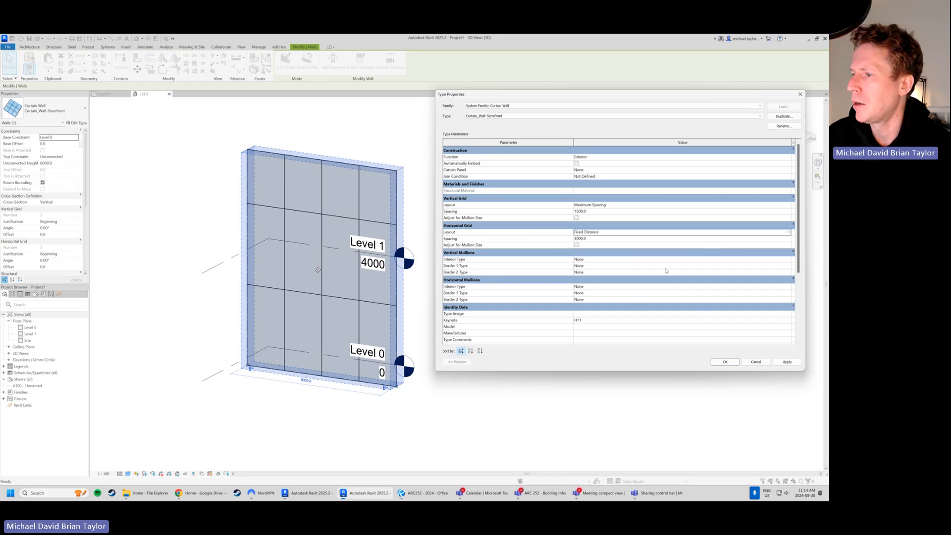
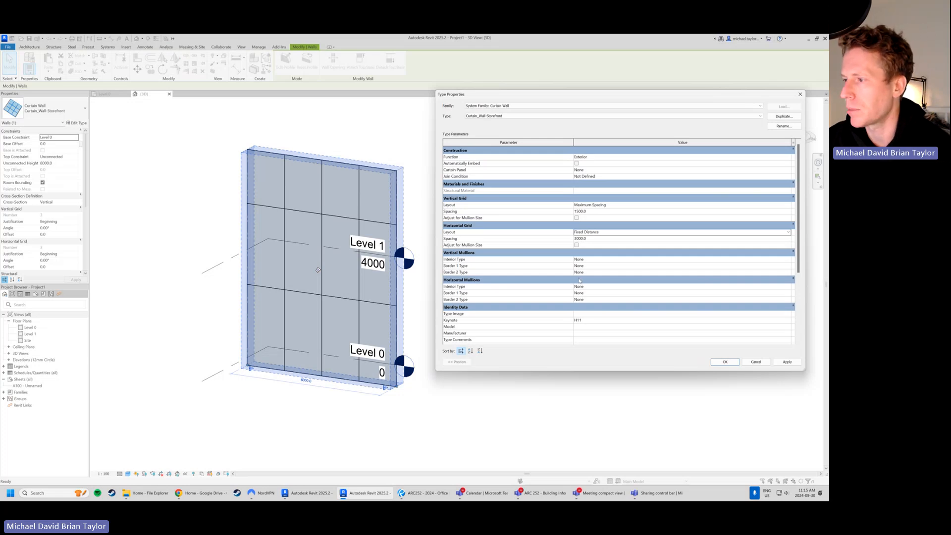
# - Set the Vertical Mullions' interior type to Rectangular Mullion : 30mm_Square
pyautogui.click(788, 260)
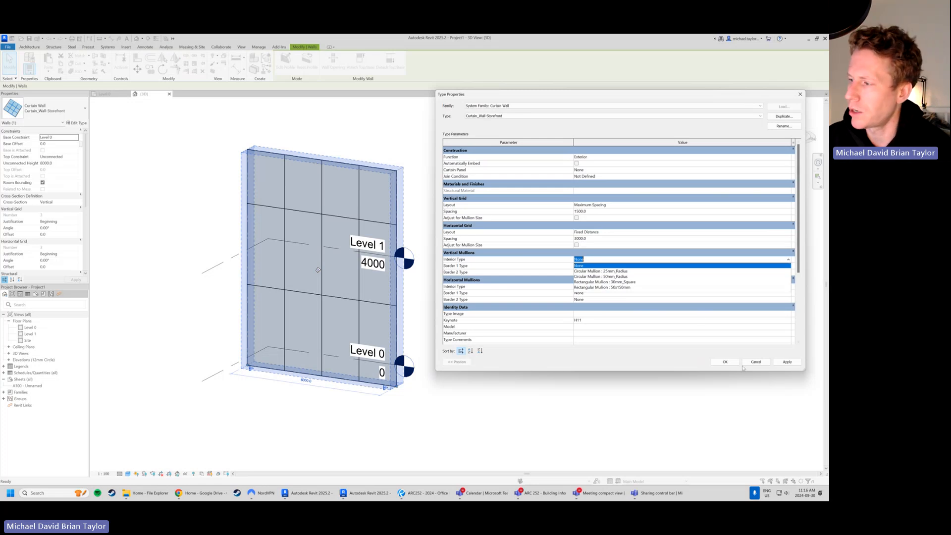
pyautogui.click(610, 281)
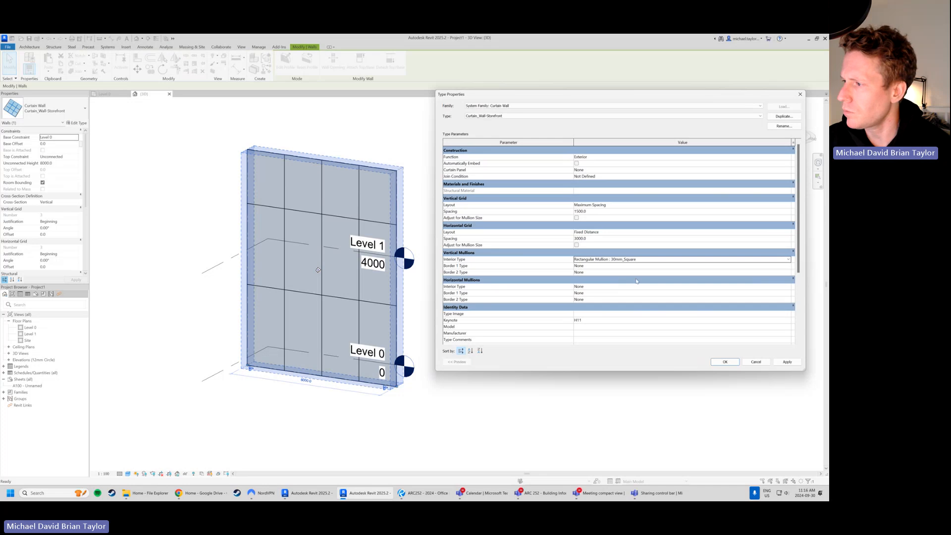
# - Apply the chosen vertical interior mullion and set the vertical Border 1 Type to Rectangular Mullion : 50x150mm
pyautogui.click(787, 362)
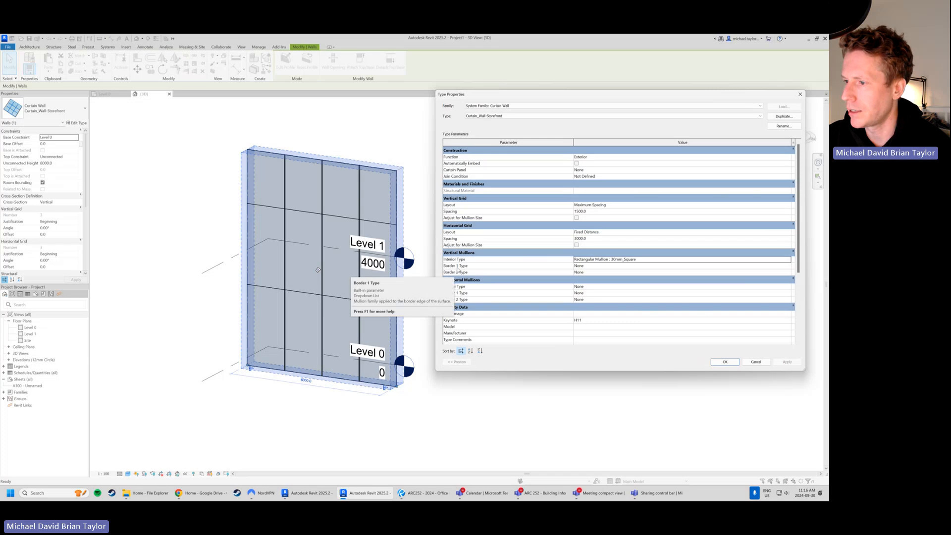
pyautogui.click(788, 266)
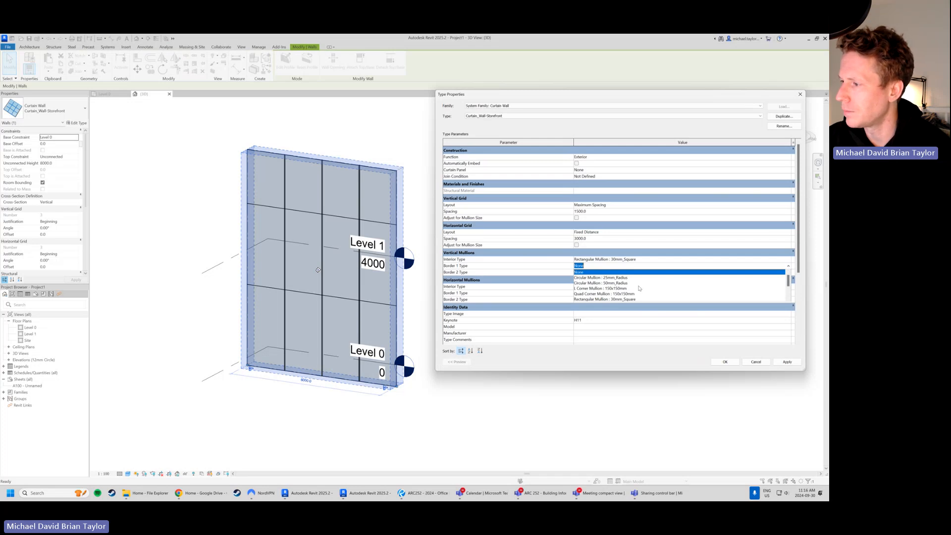
pyautogui.scroll(-1, 634, 289)
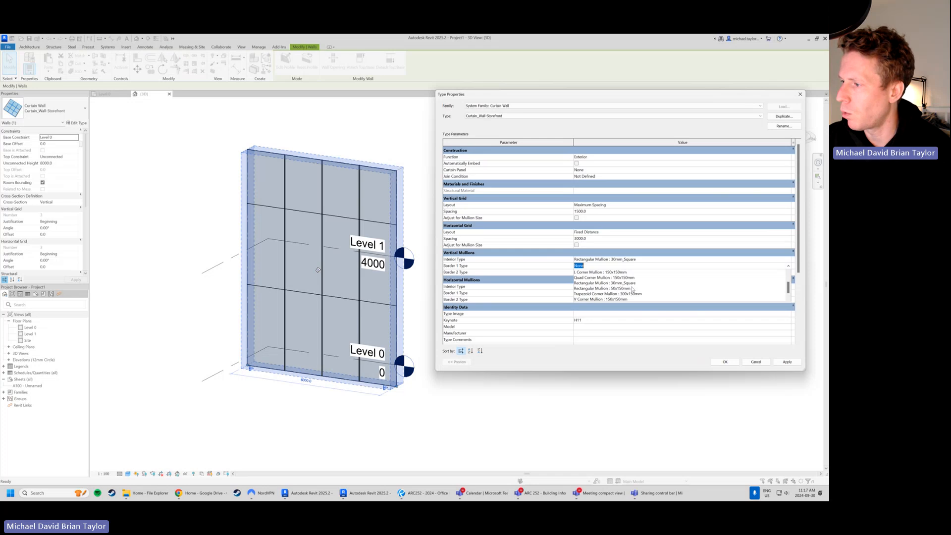
pyautogui.scroll(-1, 634, 290)
pyautogui.scroll(1, 632, 289)
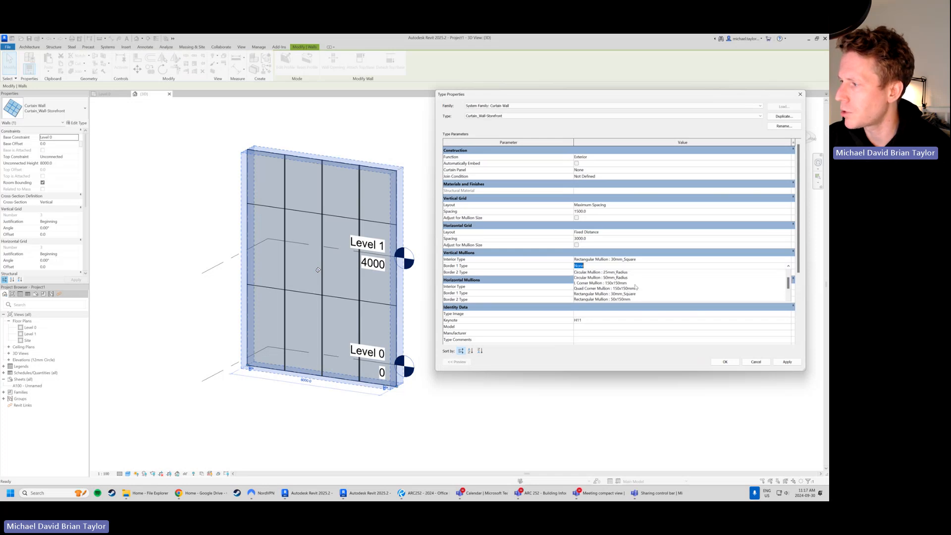
pyautogui.scroll(-1, 635, 287)
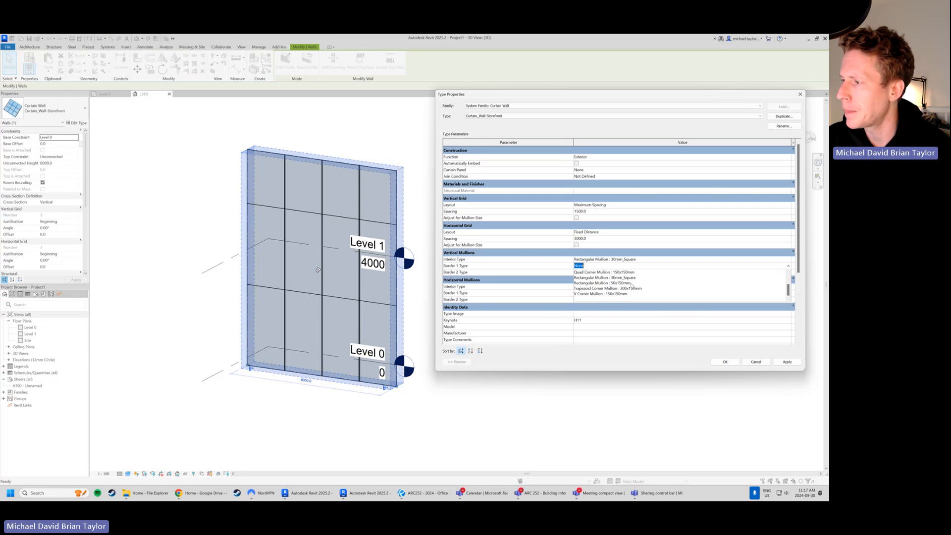
pyautogui.click(631, 283)
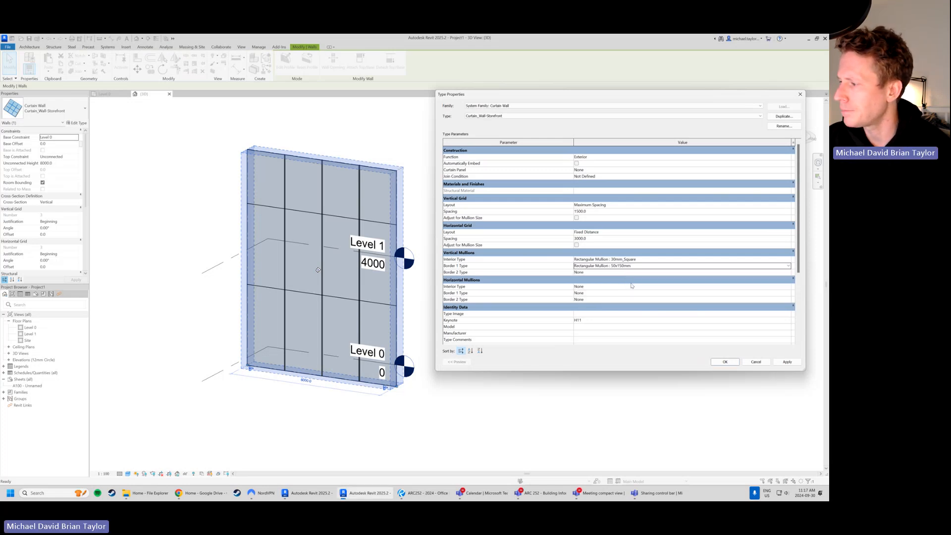
pyautogui.click(787, 362)
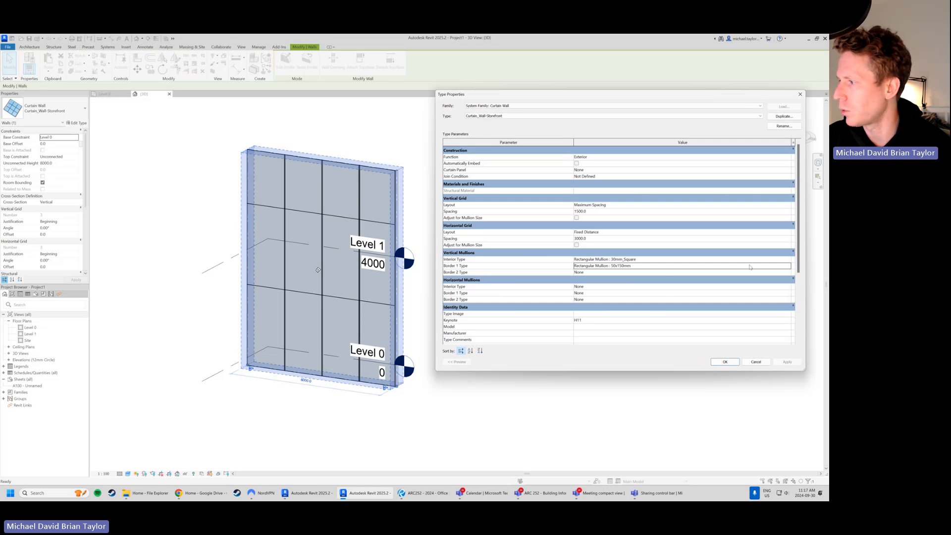
# - Set the vertical mullions' Border 2 Type to Rectangular Mullion : 50x150mm and apply it to the curtain wall
pyautogui.click(787, 272)
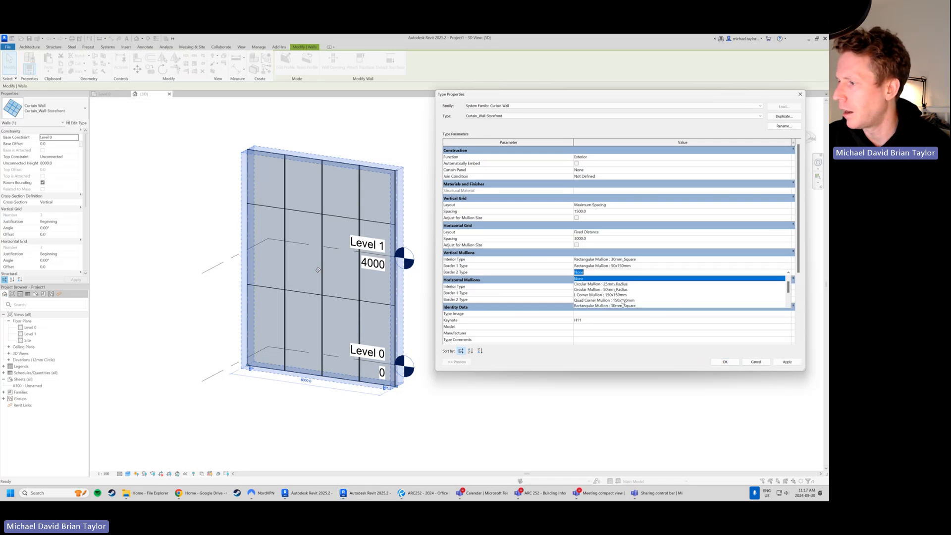
pyautogui.scroll(-1, 617, 296)
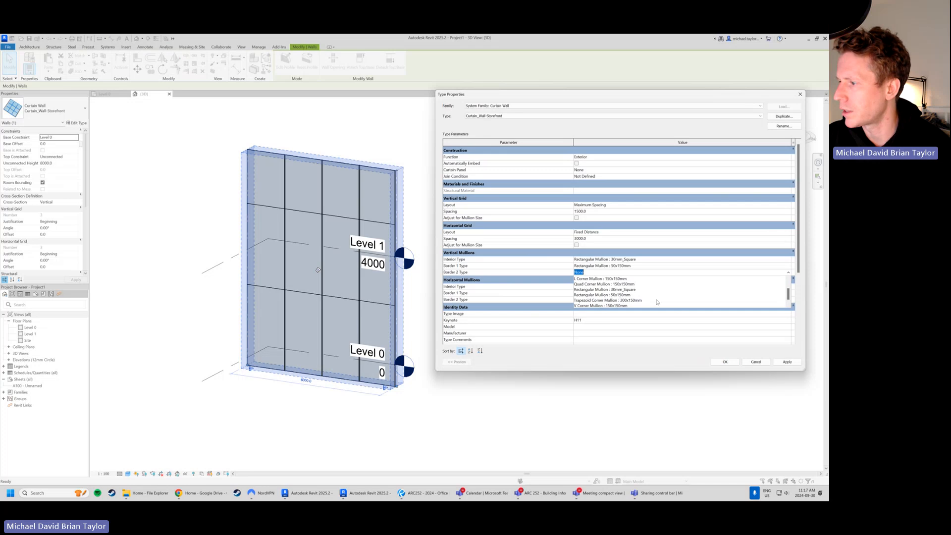
pyautogui.click(626, 296)
pyautogui.click(788, 361)
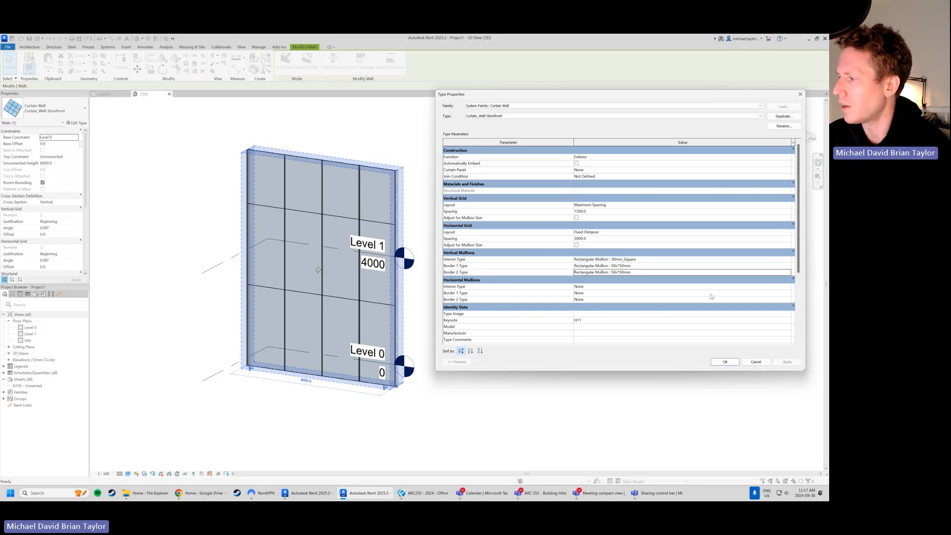
# - Set the horizontal mullions' Interior Type to Rectangular Mullion : 30mm_Square and apply it
pyautogui.click(790, 287)
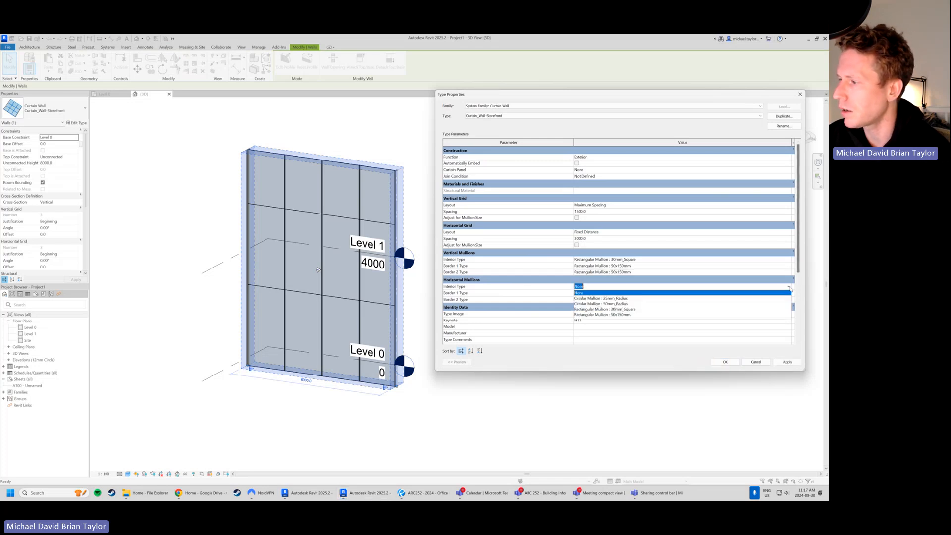
pyautogui.click(635, 310)
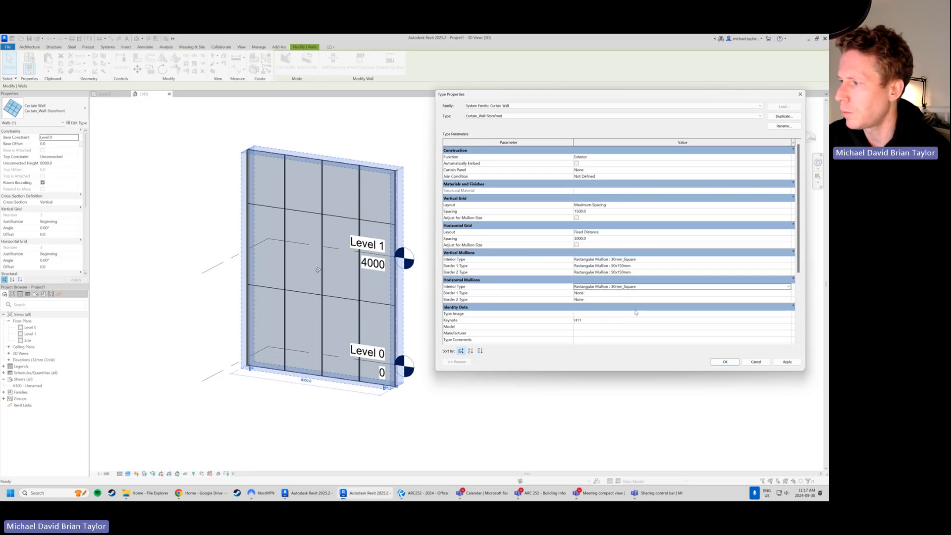
pyautogui.click(787, 361)
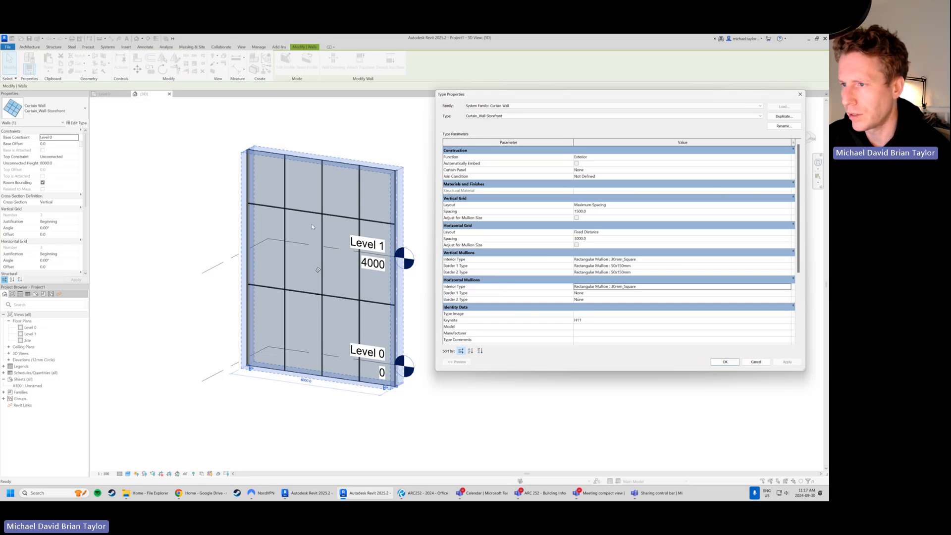
# - Set both horizontal mullion border types to Rectangular Mullion : 50x150mm and apply them
pyautogui.click(788, 293)
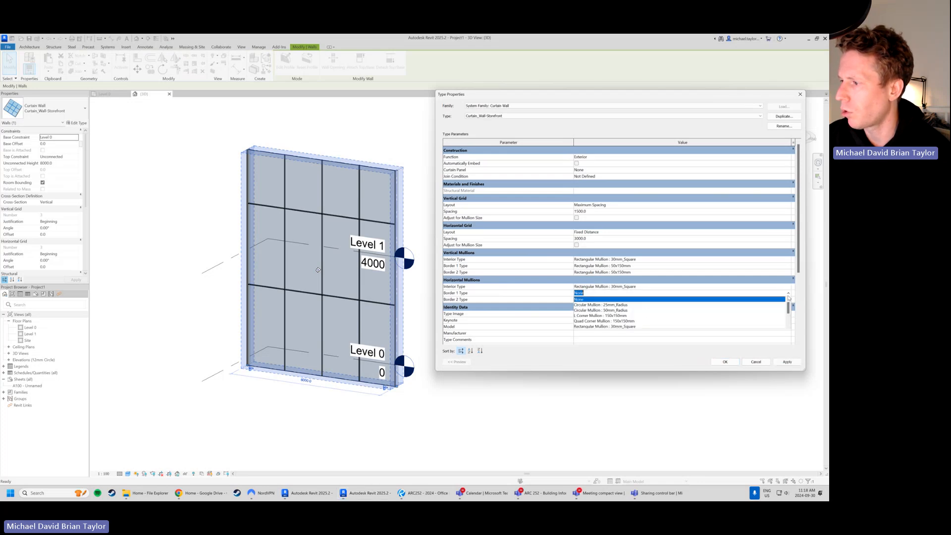
pyautogui.scroll(-1, 630, 327)
pyautogui.click(631, 315)
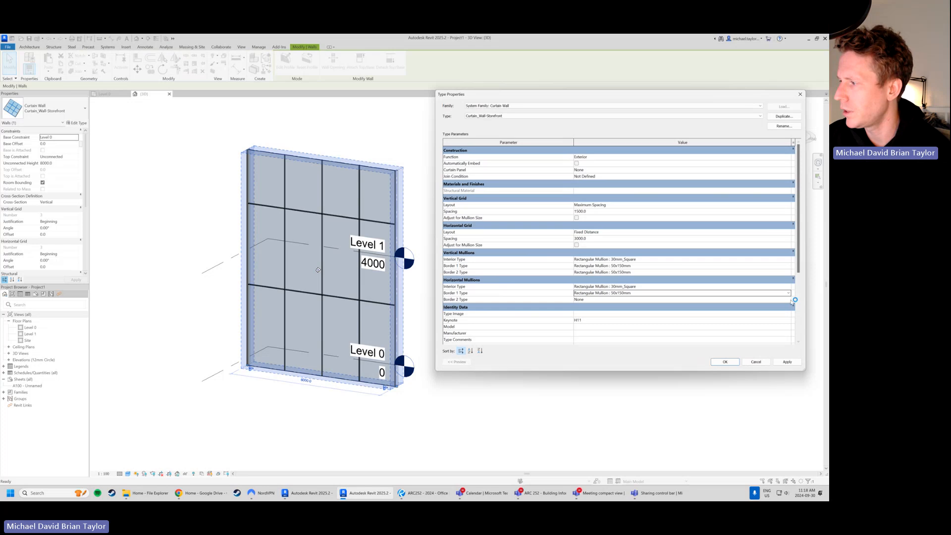
pyautogui.click(626, 299)
pyautogui.scroll(-1, 635, 329)
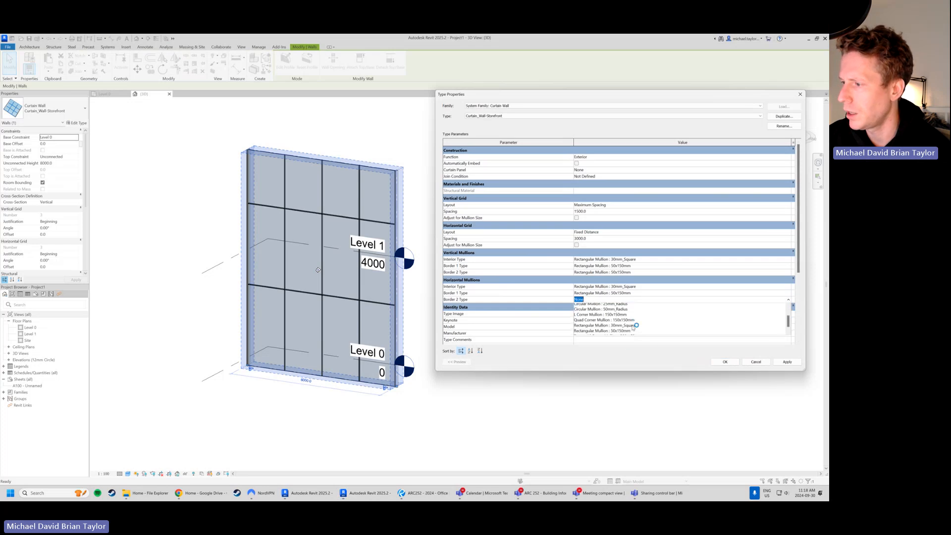
pyautogui.click(634, 322)
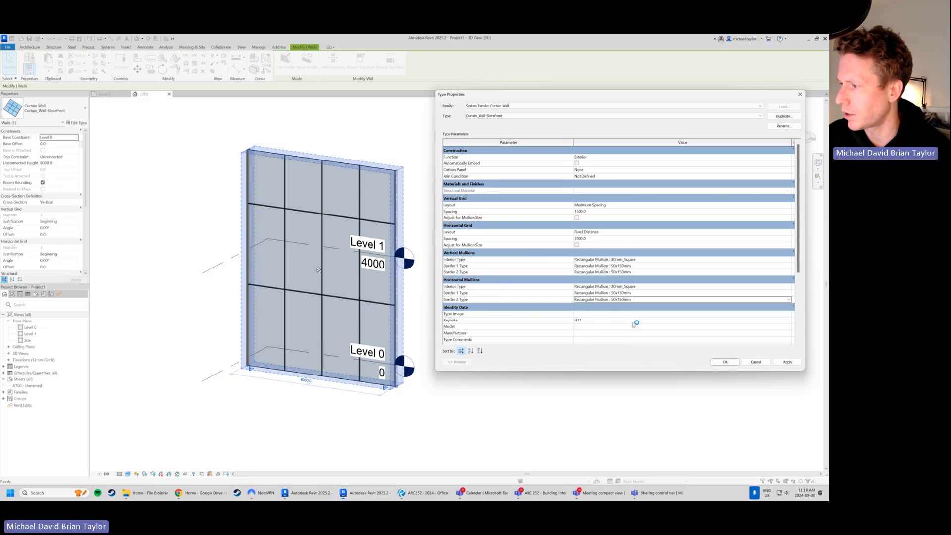
pyautogui.click(792, 362)
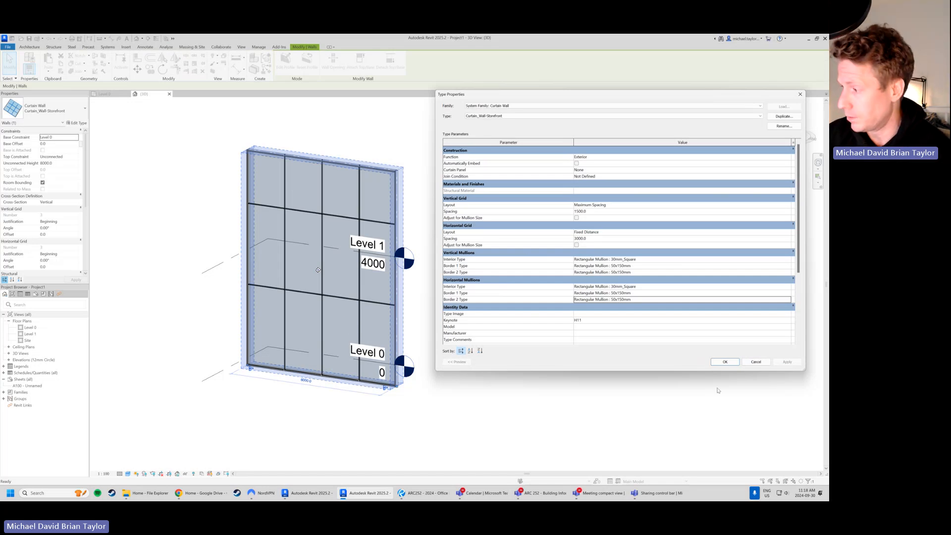
# - Enter P4 as the Type Mark of the storefront curtain wall, accept the type properties and deselect the wall
pyautogui.scroll(-3, 709, 341)
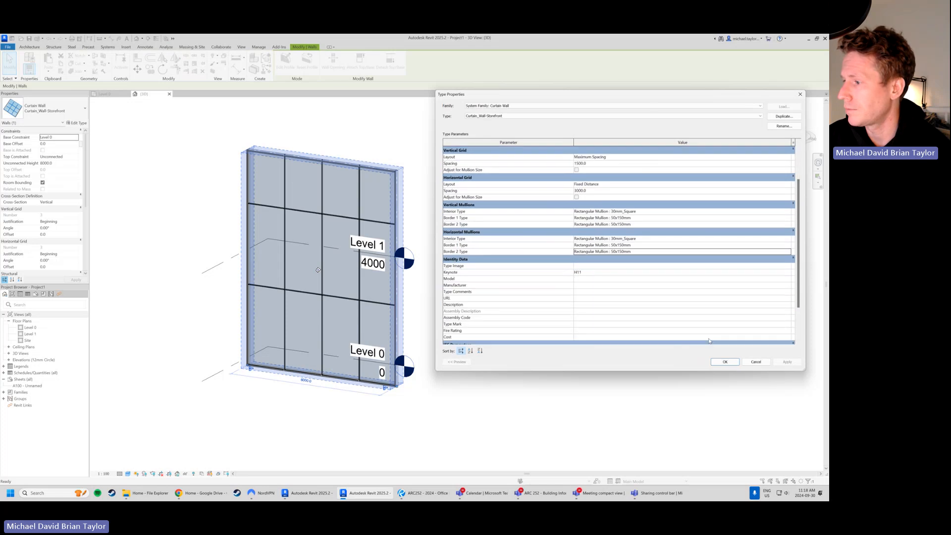
pyautogui.click(604, 325)
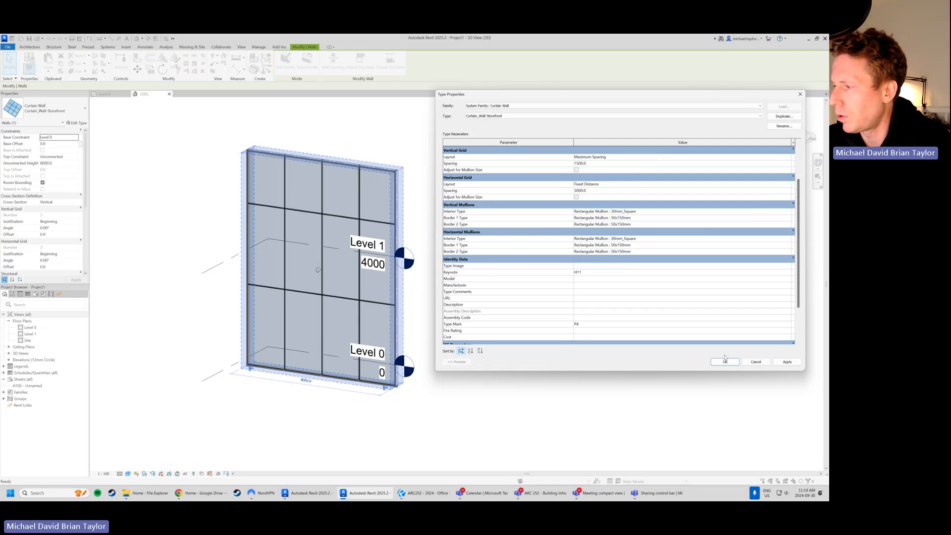
pyautogui.click(787, 362)
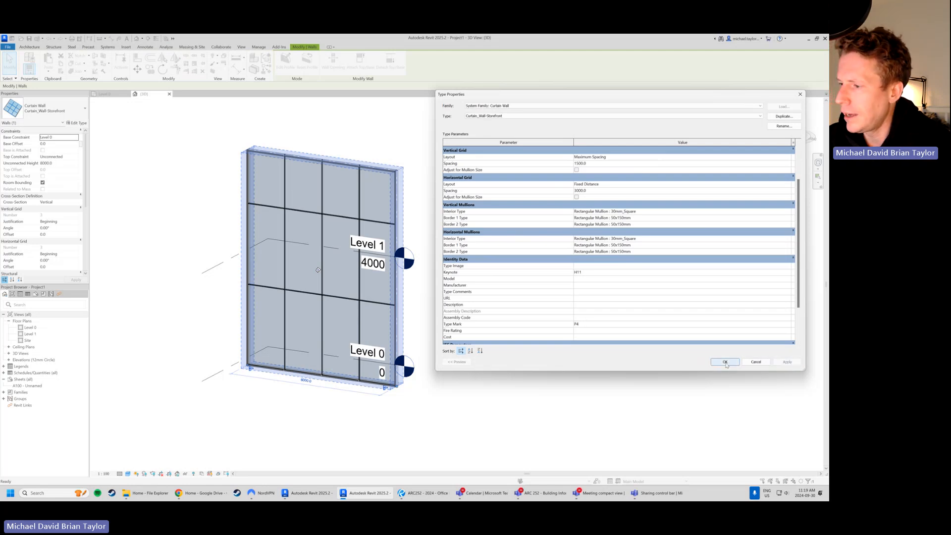
pyautogui.click(726, 362)
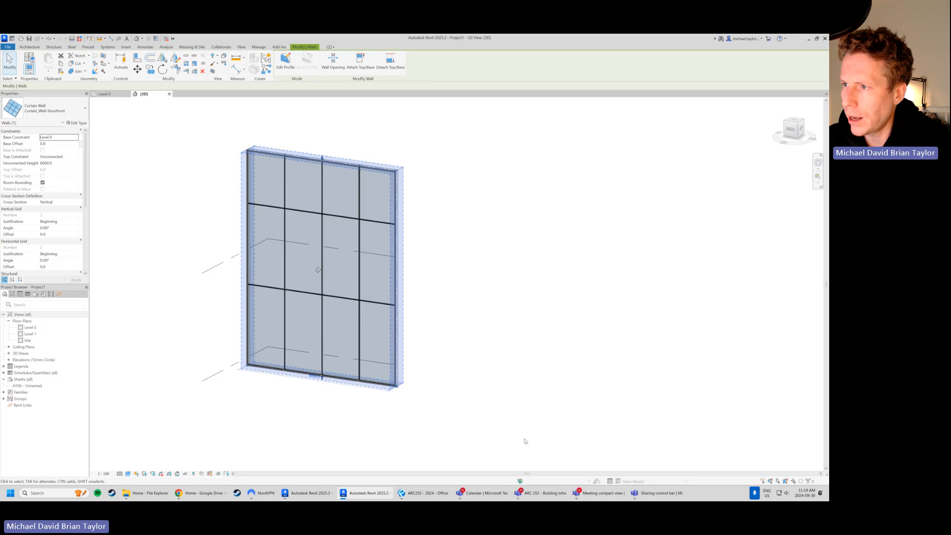
pyautogui.click(550, 424)
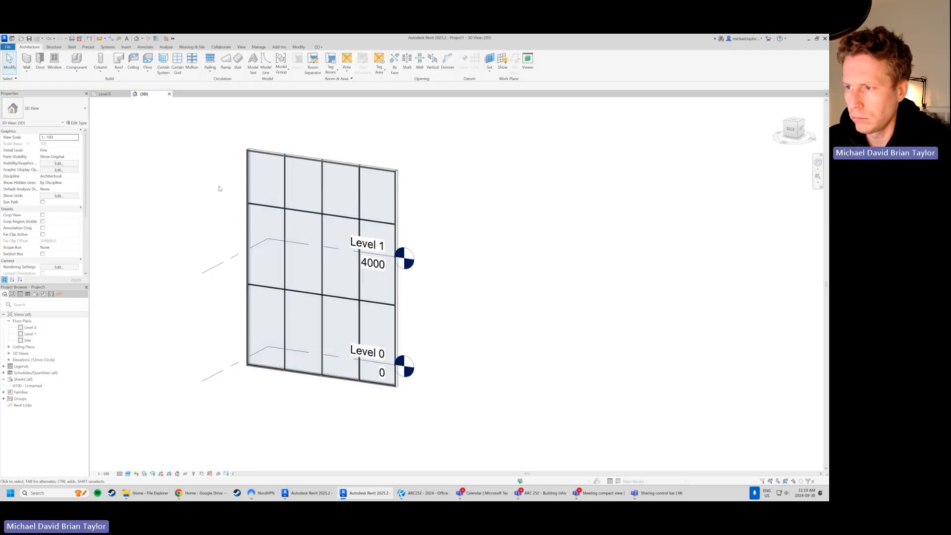
# - Examine the mullions along the curtain wall's top edge in 3D and select the whole wall to inspect its extent
pyautogui.scroll(4, 292, 163)
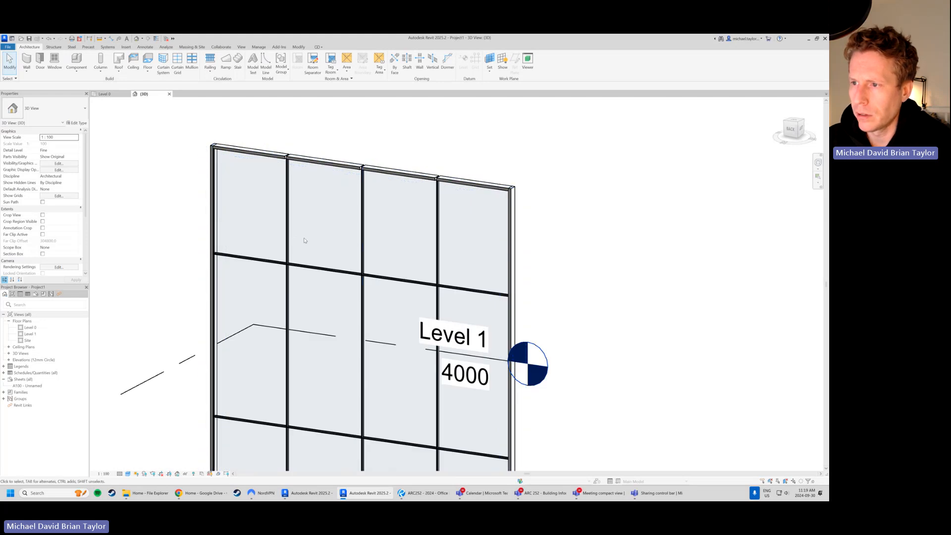
pyautogui.scroll(3, 261, 140)
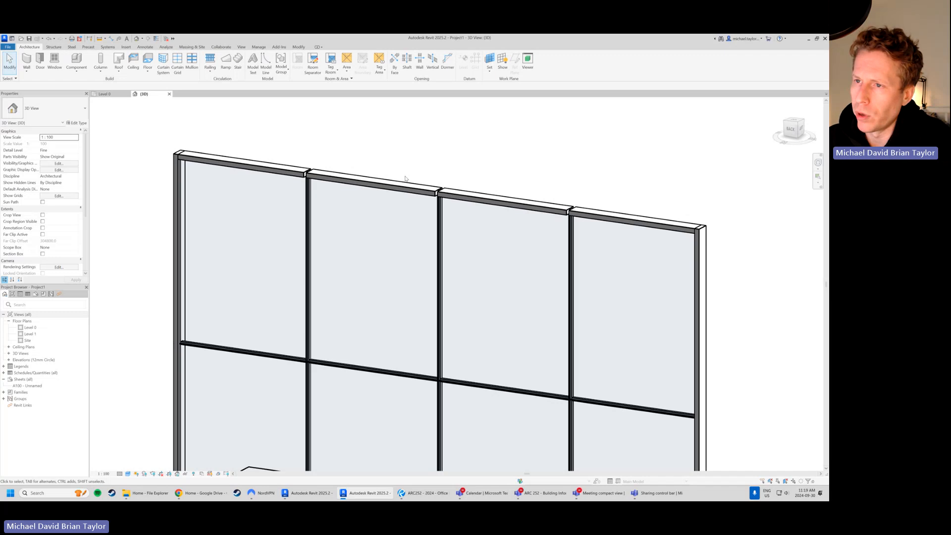
pyautogui.scroll(-2, 297, 186)
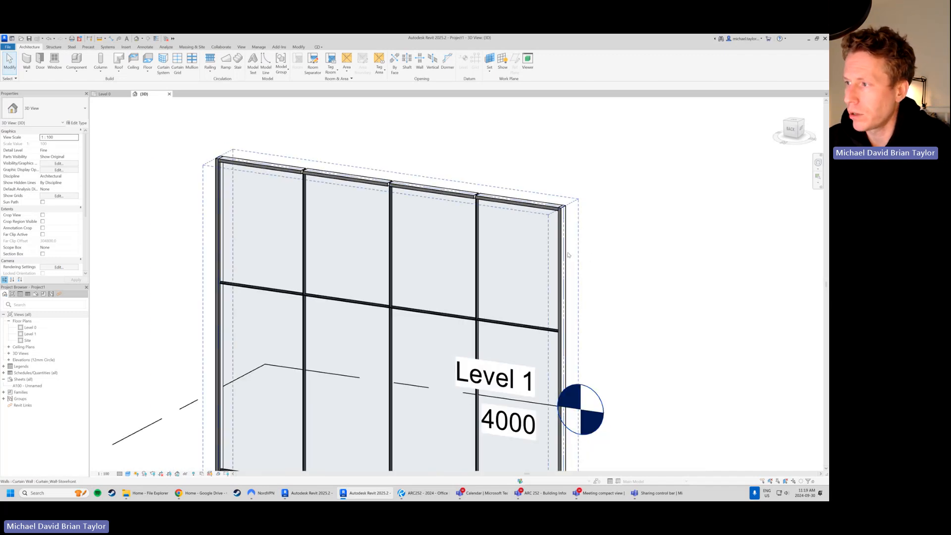
pyautogui.click(568, 254)
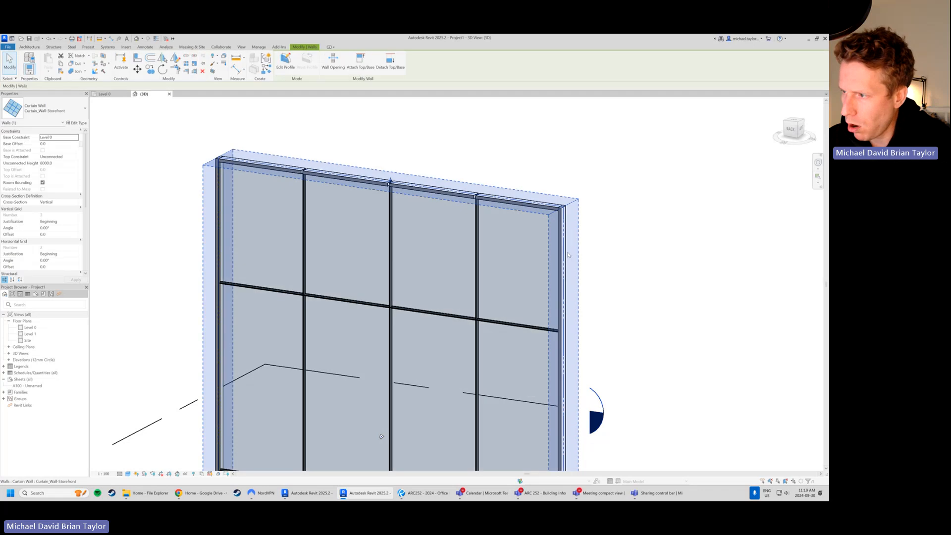
pyautogui.click(591, 253)
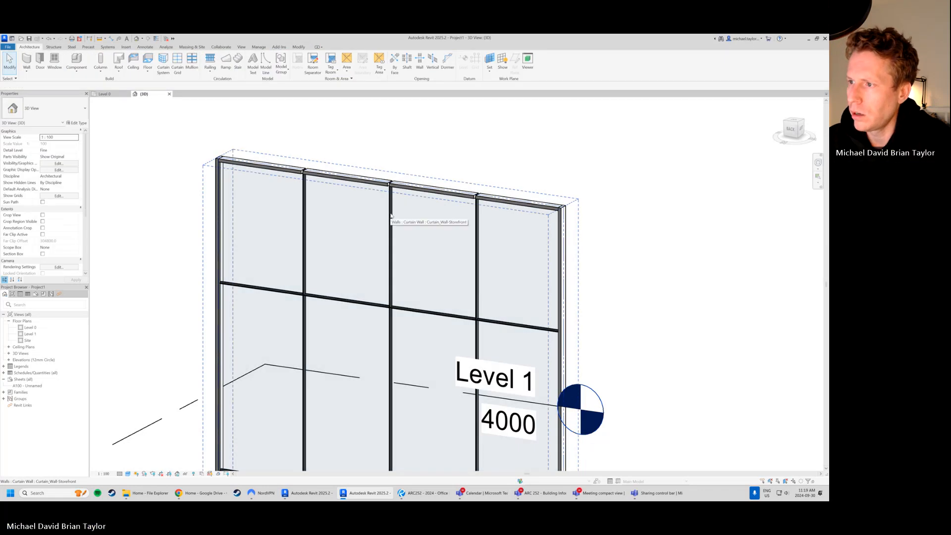
# - Select the curtain wall's components individually to inspect them: vertical grid lines, an upper glazed panel and a top border mullion
pyautogui.press('Tab')
pyautogui.press('Tab')
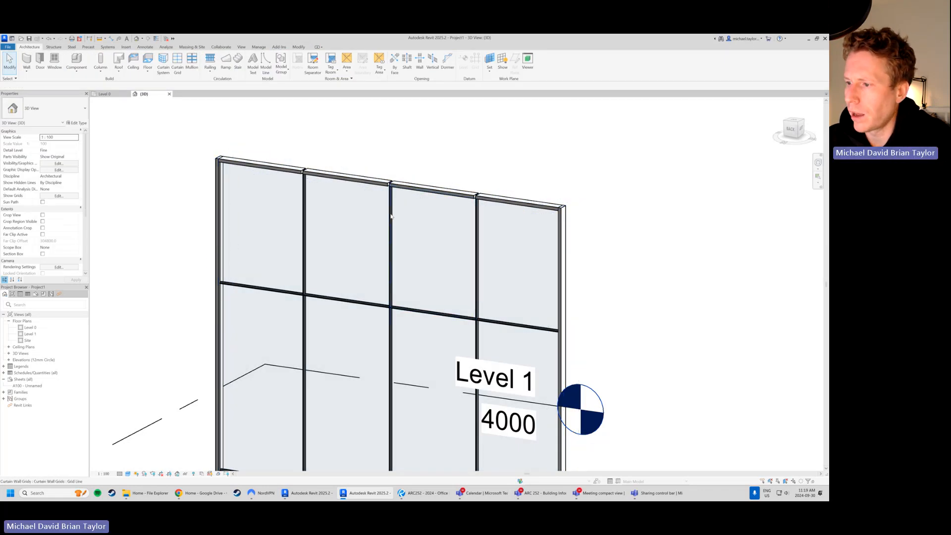
pyautogui.click(391, 216)
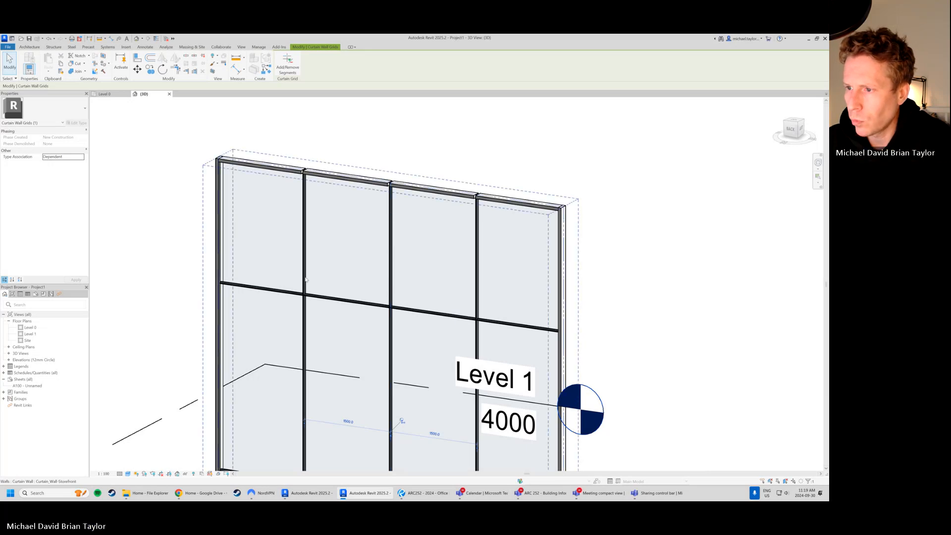
pyautogui.click(307, 291)
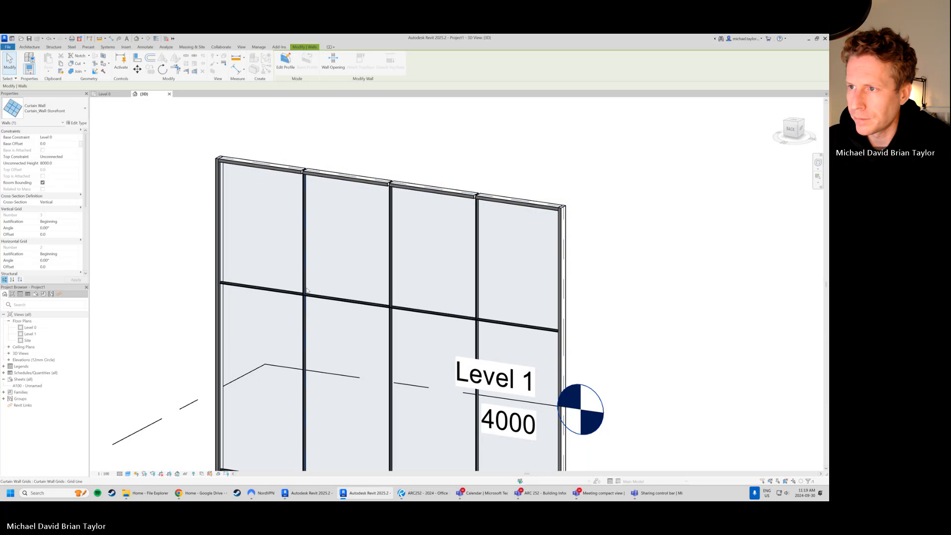
pyautogui.click(306, 291)
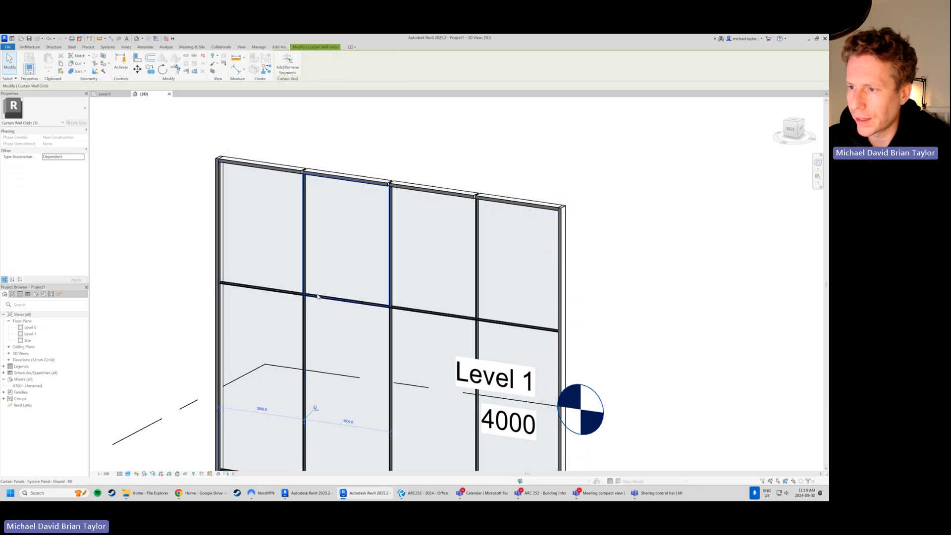
pyautogui.click(318, 296)
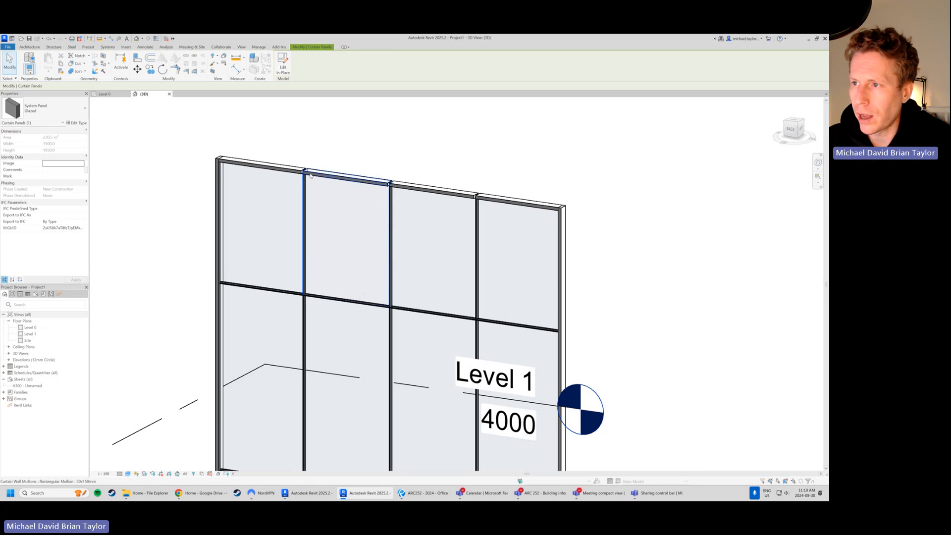
pyautogui.click(310, 175)
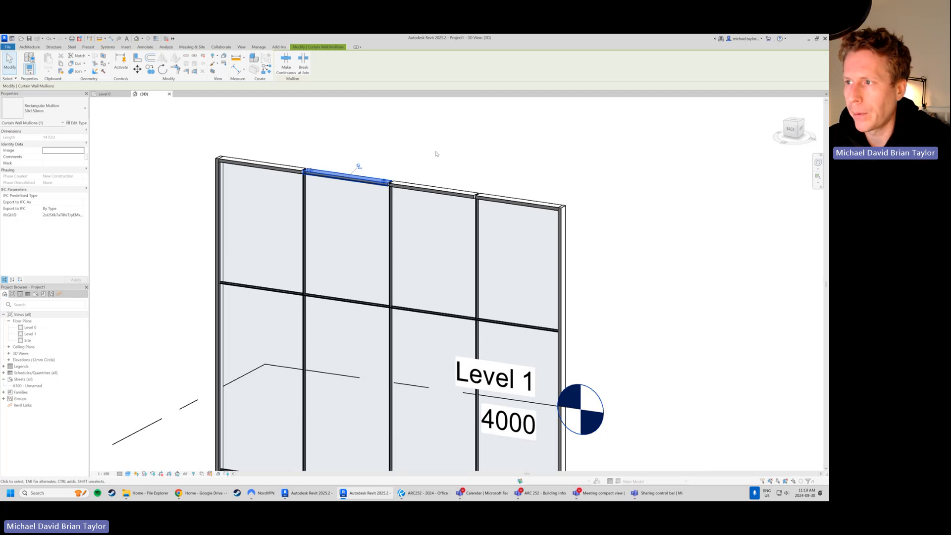
pyautogui.click(440, 153)
pyautogui.scroll(-3, 361, 144)
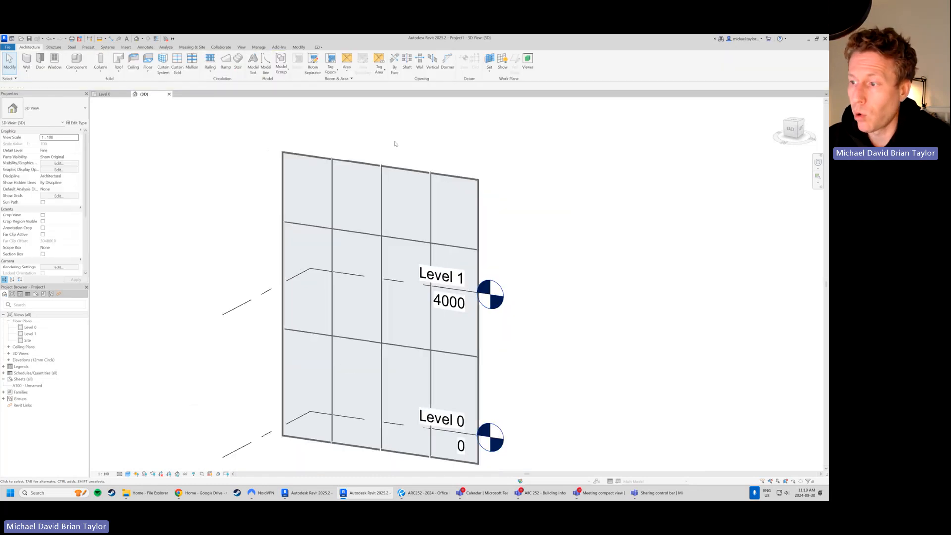
# - Examine the joints where the vertical mullions interrupt the top border, and select the first top border mullion for inspection
pyautogui.scroll(-2, 395, 143)
pyautogui.scroll(1, 369, 337)
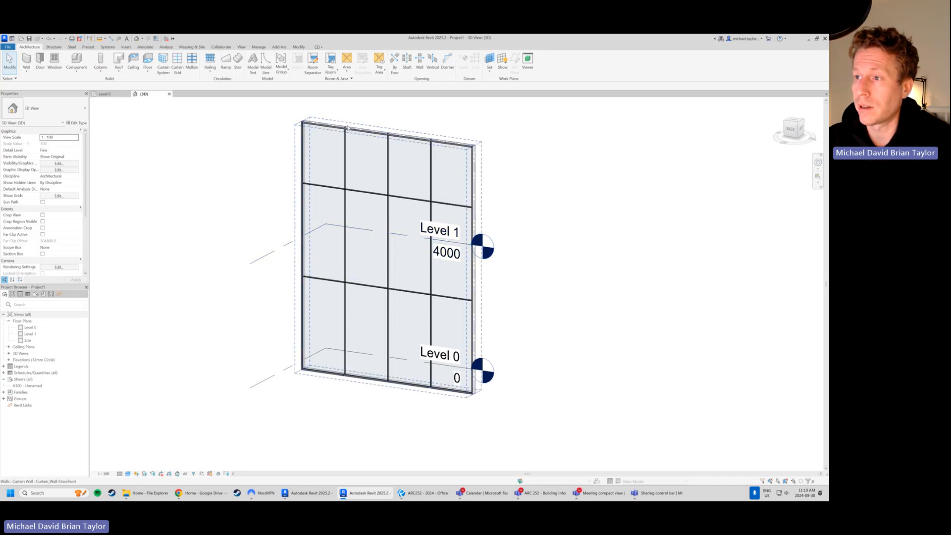
pyautogui.scroll(1, 356, 103)
pyautogui.scroll(1, 356, 103)
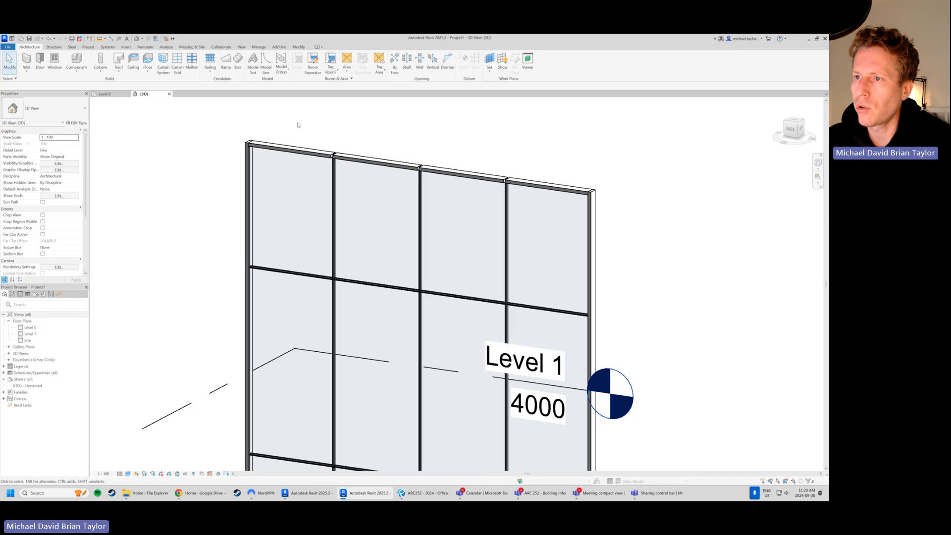
pyautogui.scroll(1, 347, 141)
pyautogui.scroll(2, 347, 140)
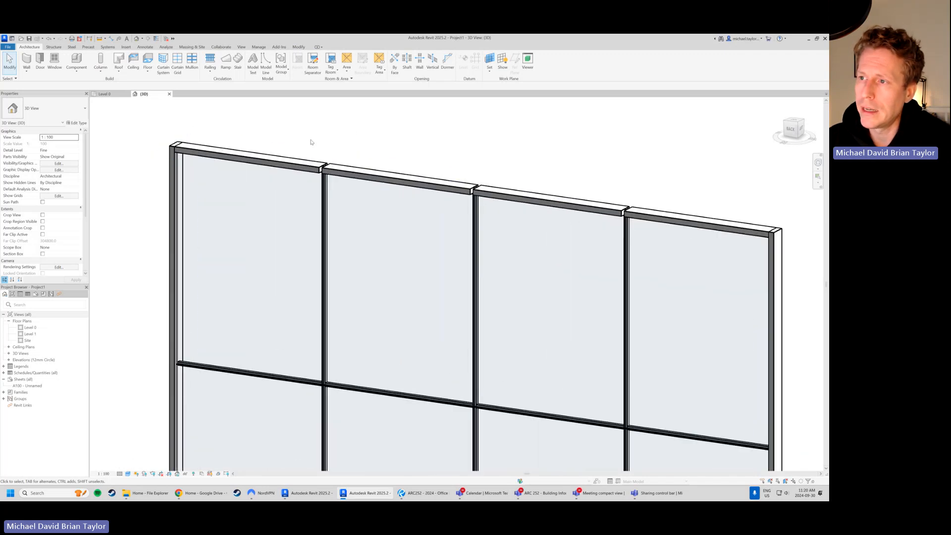
pyautogui.scroll(2, 316, 148)
pyautogui.scroll(1, 317, 153)
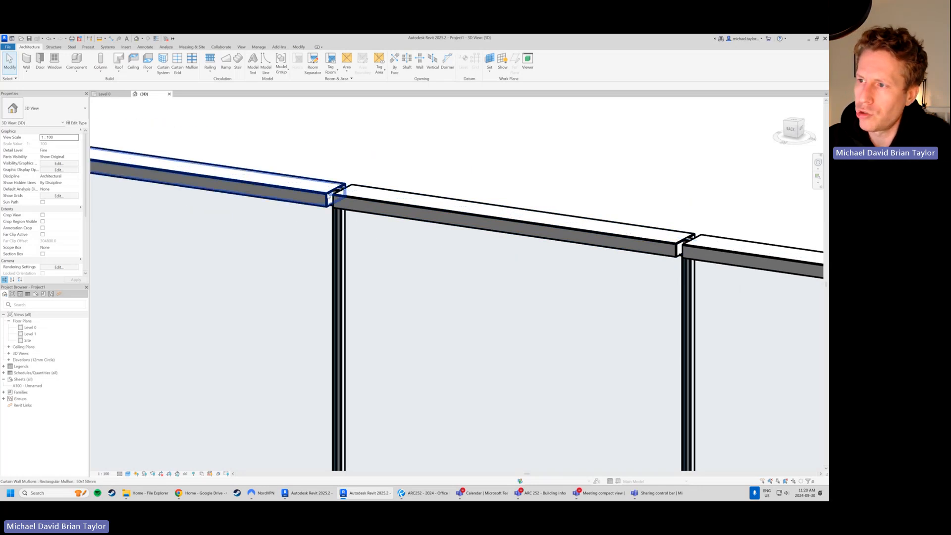
pyautogui.click(329, 196)
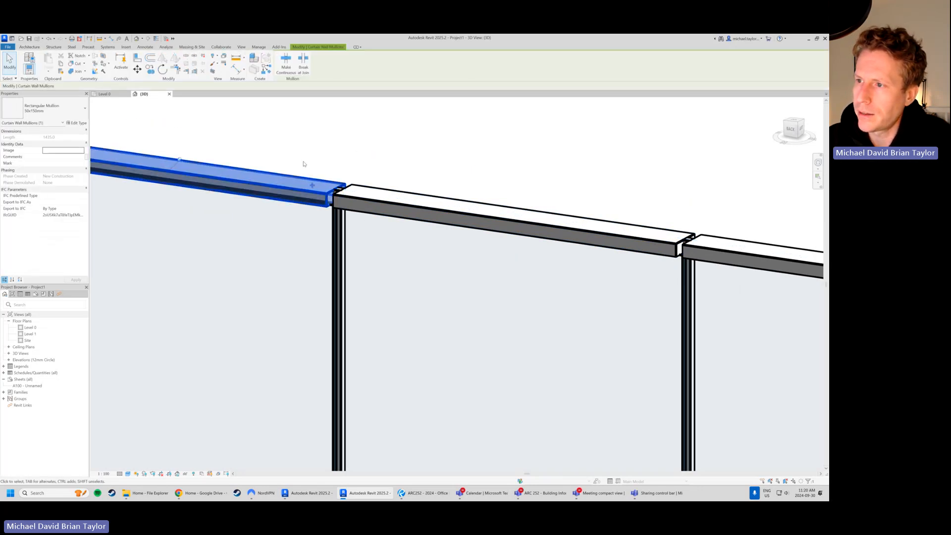
pyautogui.click(524, 153)
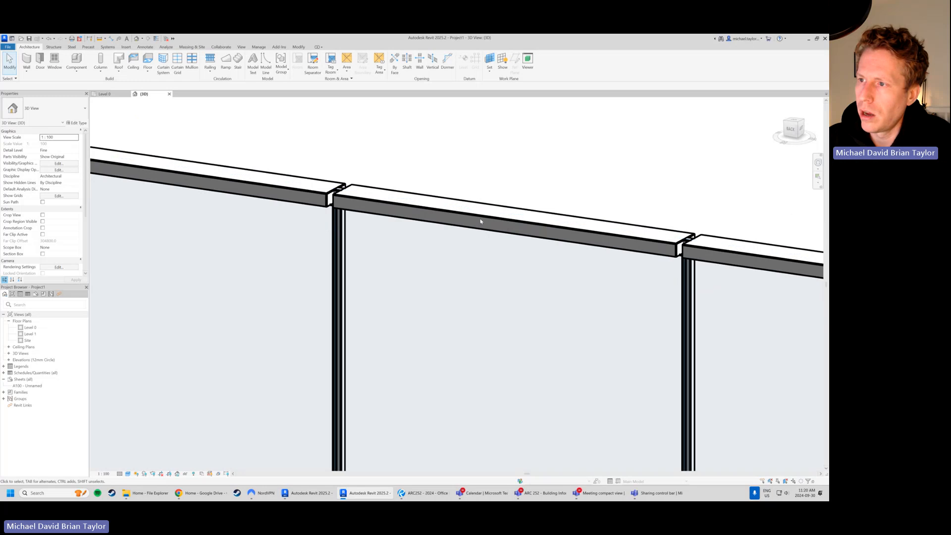
# - Toggle the join at the inner end of the first top border mullion so it runs over the vertical mullion
pyautogui.click(324, 196)
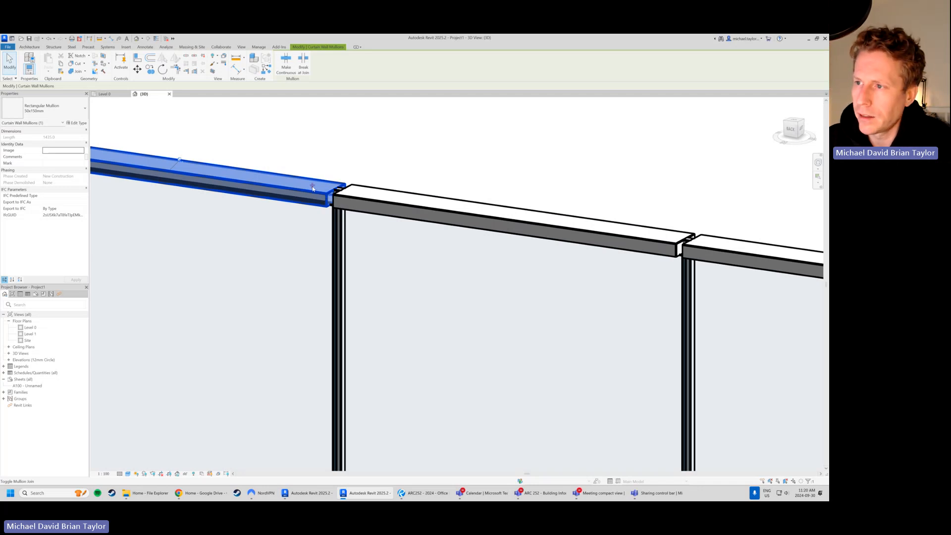
pyautogui.click(312, 187)
pyautogui.scroll(-3, 268, 213)
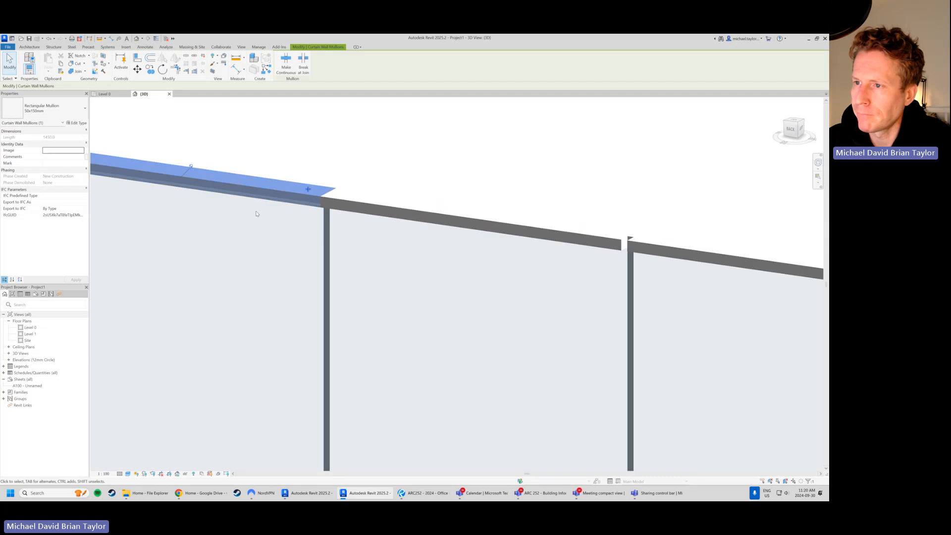
# - Toggle the joins at the remaining two interior verticals so the top border mullions run continuously along the wall
pyautogui.scroll(-2, 176, 119)
pyautogui.scroll(3, 407, 207)
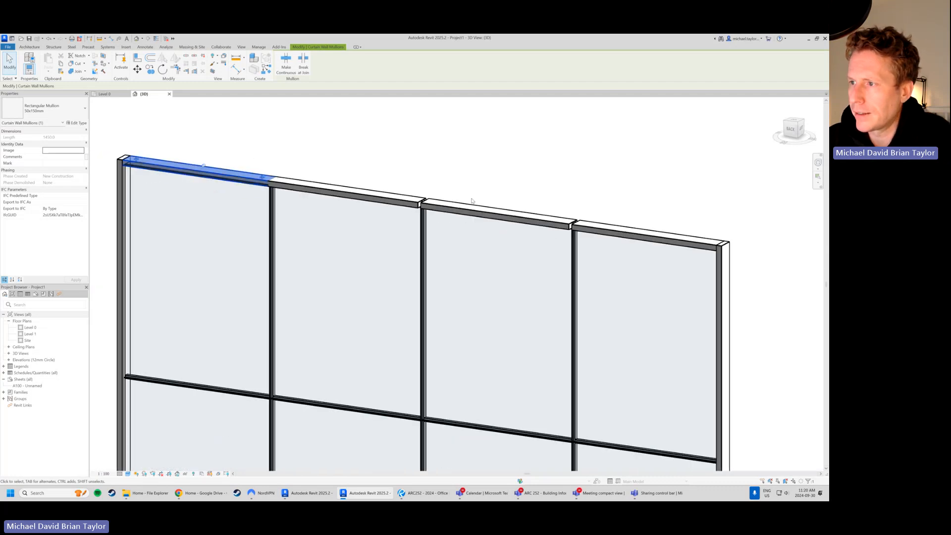
pyautogui.scroll(2, 406, 208)
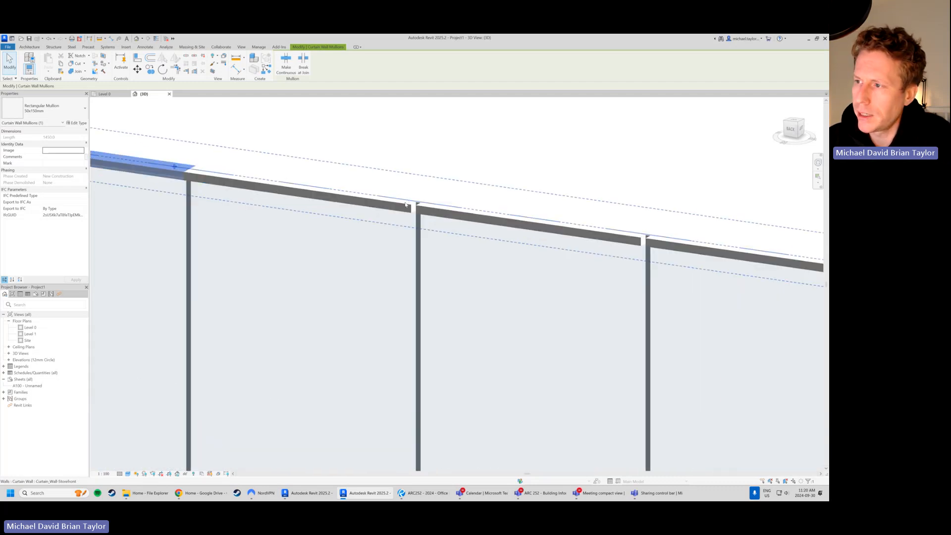
pyautogui.click(435, 159)
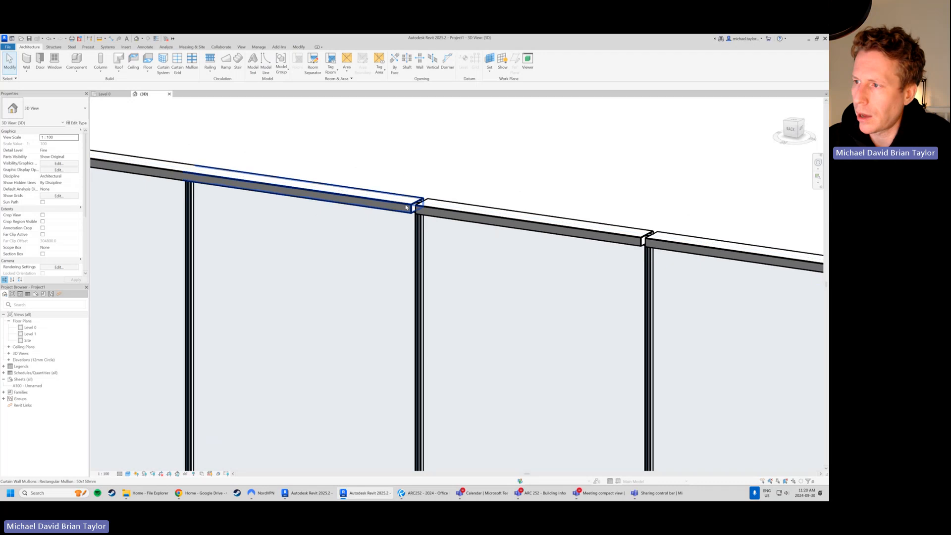
pyautogui.click(416, 209)
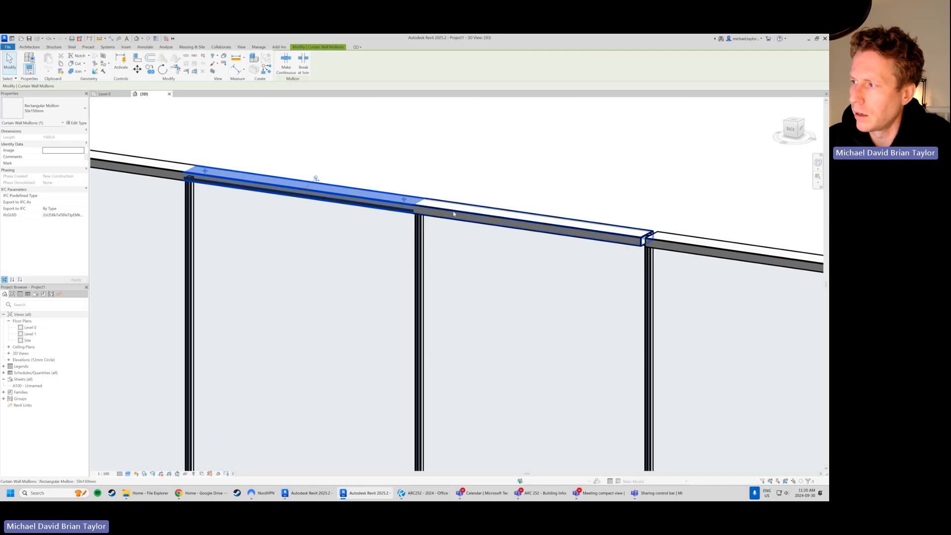
pyautogui.click(653, 239)
pyautogui.scroll(-4, 654, 239)
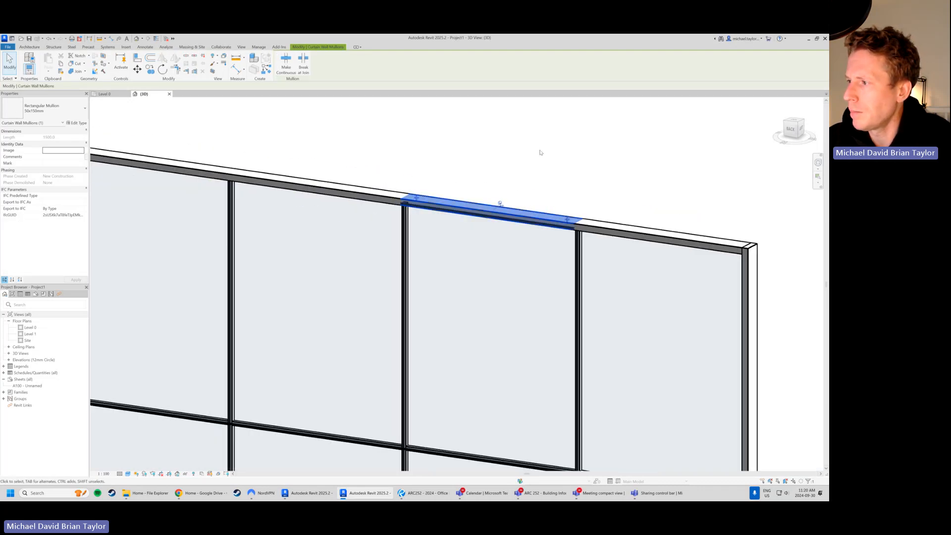
pyautogui.click(460, 138)
pyautogui.scroll(-2, 460, 137)
pyautogui.scroll(-1, 460, 137)
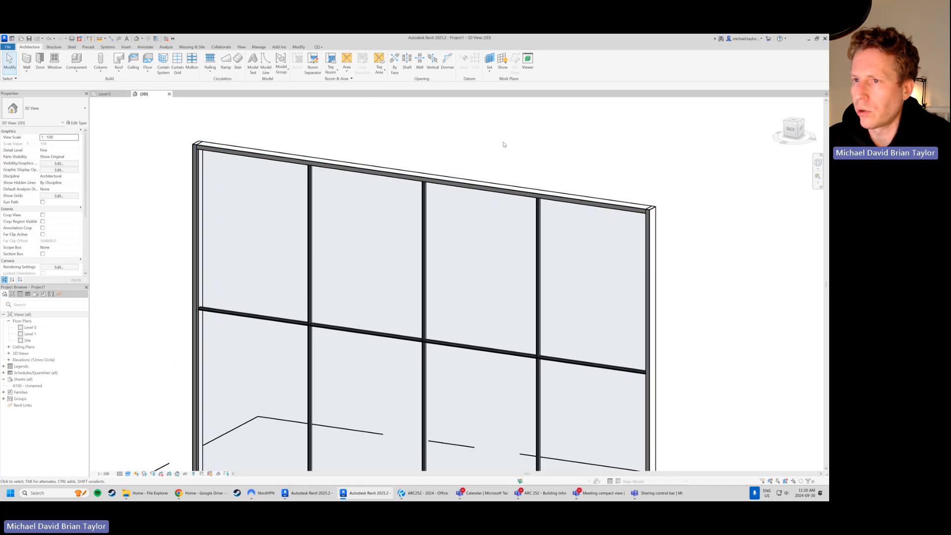
# - Toggle the joins of the first and second bottom border mullions so they run continuously past the vertical mullions
pyautogui.scroll(-4, 403, 141)
pyautogui.scroll(8, 367, 401)
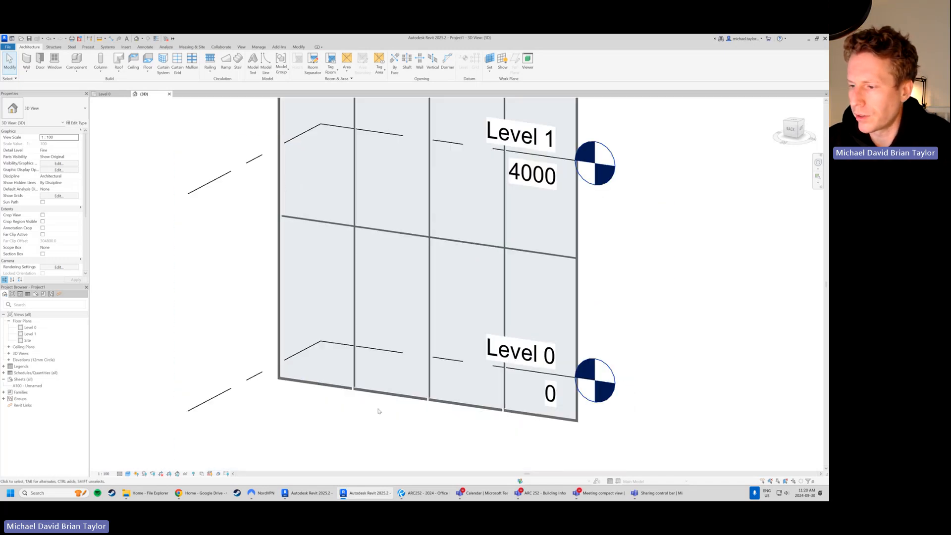
pyautogui.click(323, 377)
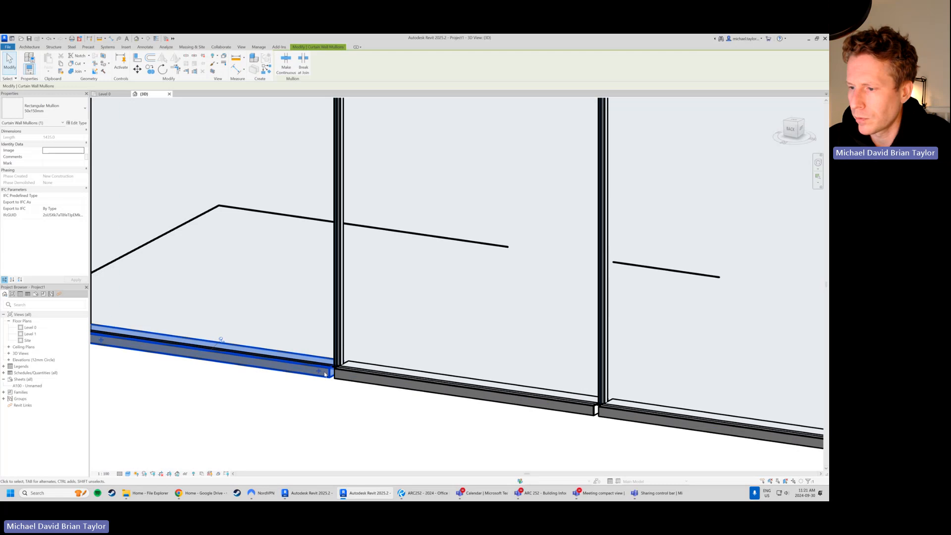
pyautogui.click(377, 385)
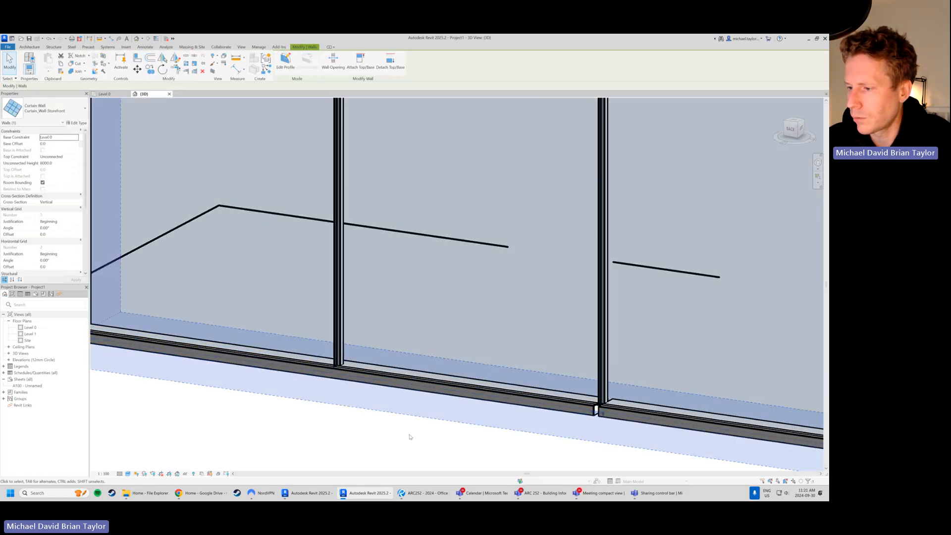
pyautogui.click(410, 437)
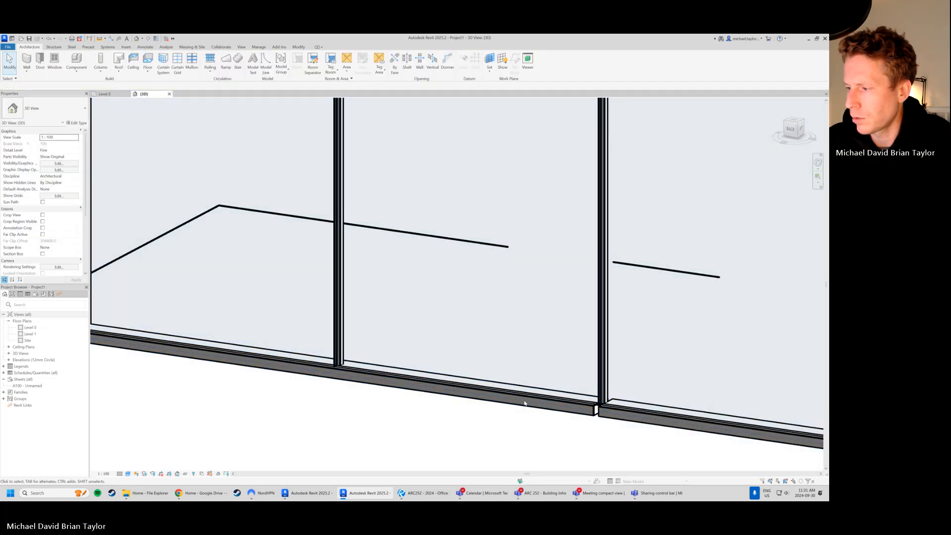
pyautogui.click(583, 410)
pyautogui.click(584, 410)
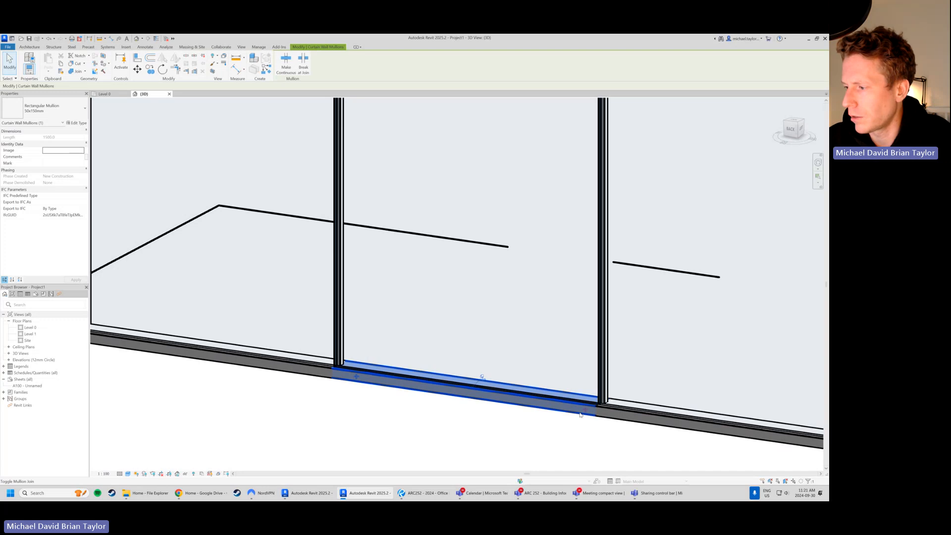
# - Toggle the join of the third bottom border mullion at the last interior vertical to complete the continuous bottom border, and deselect it
pyautogui.scroll(-4, 254, 288)
pyautogui.scroll(3, 599, 353)
pyautogui.moveTo(297, 340); pyautogui.dragTo(475, 374, button='middle')
pyautogui.scroll(3, 474, 373)
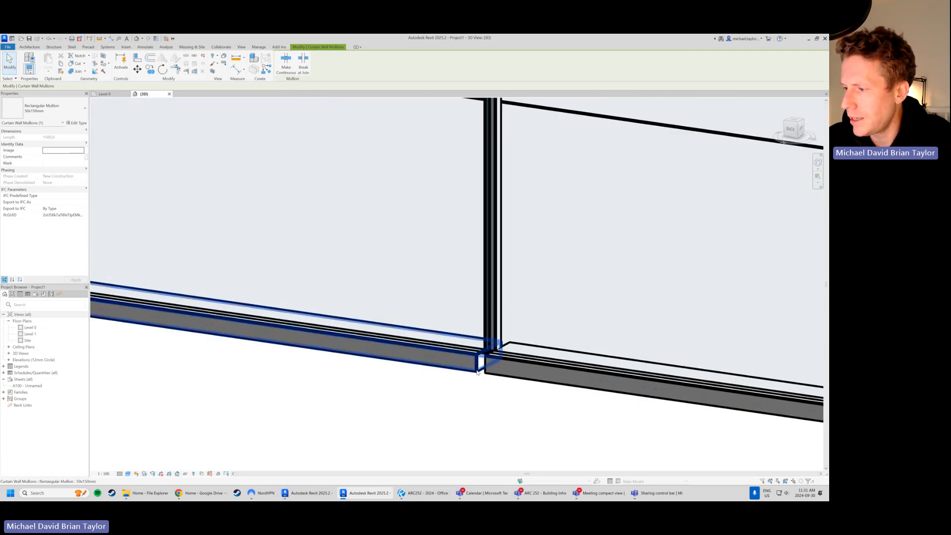
pyautogui.click(475, 373)
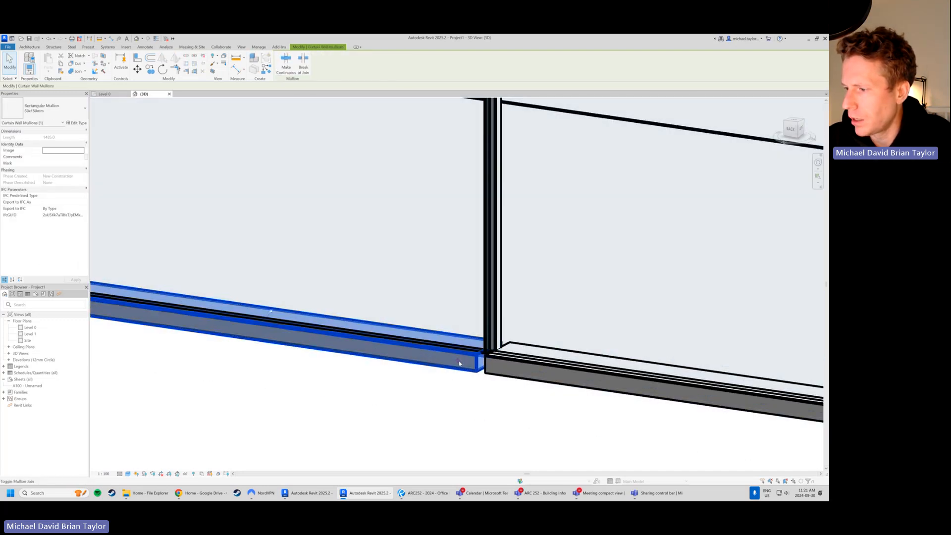
pyautogui.click(459, 363)
pyautogui.scroll(-4, 427, 399)
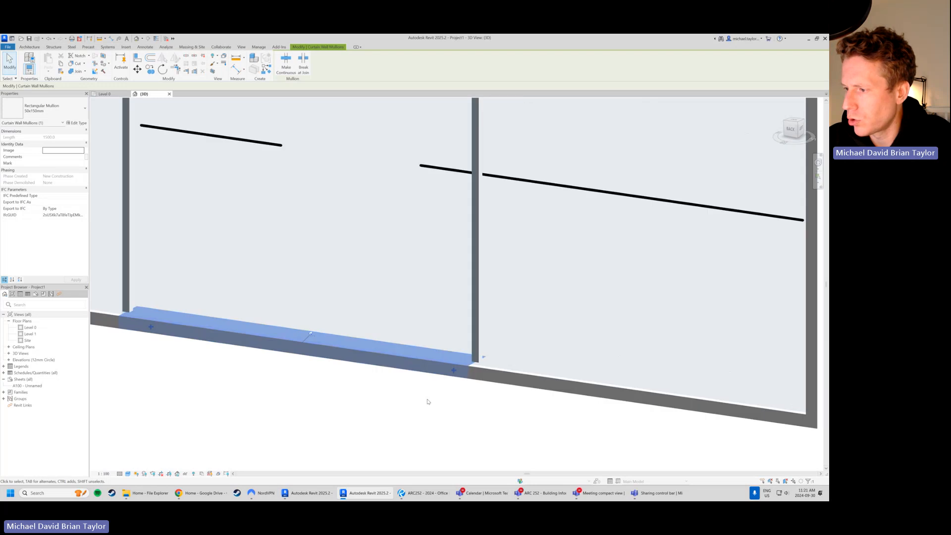
pyautogui.scroll(-3, 427, 398)
pyautogui.click(631, 259)
pyautogui.scroll(-2, 647, 361)
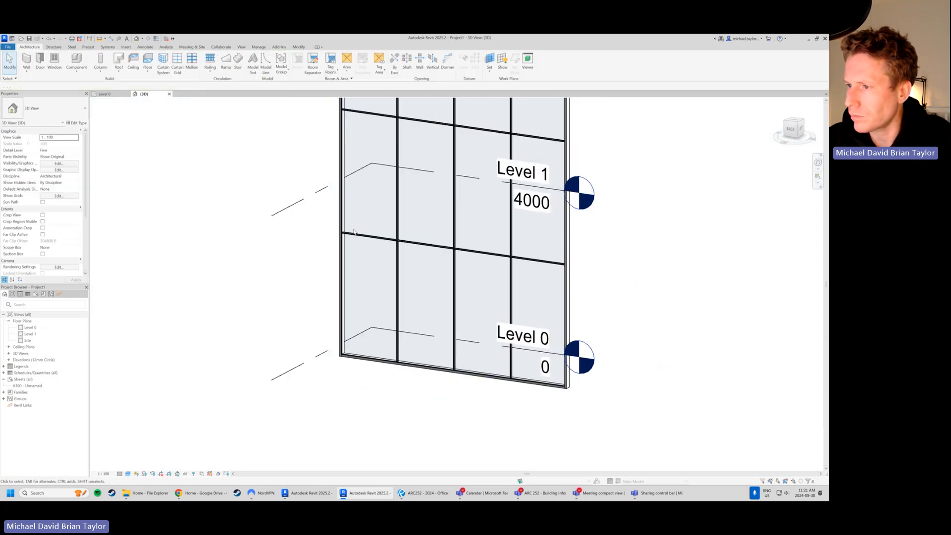
# - Try to select the upper horizontal grid line by cycling through the overlapping curtain wall elements
pyautogui.moveTo(359, 238); pyautogui.dragTo(287, 293, button='middle')
pyautogui.scroll(-1, 396, 334)
pyautogui.moveTo(396, 249); pyautogui.dragTo(395, 262, button='middle')
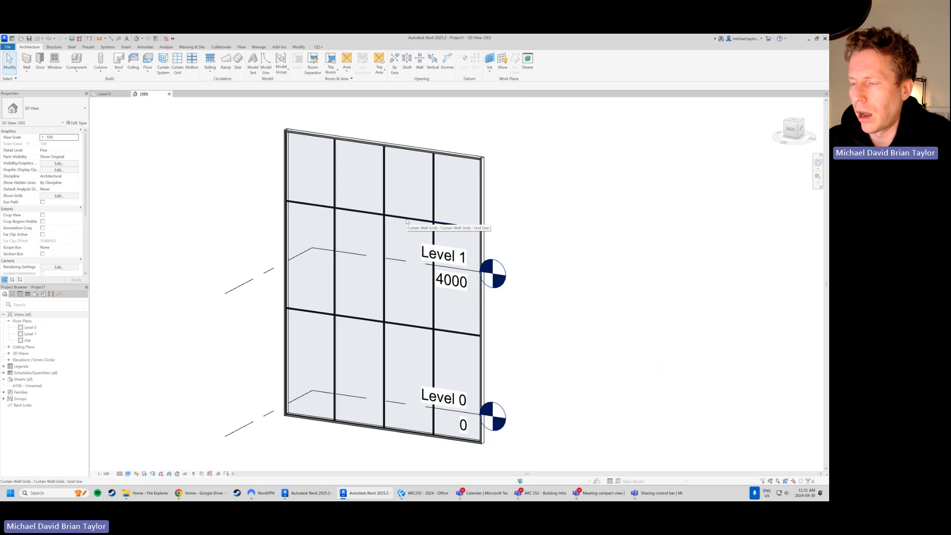
pyautogui.press('Tab')
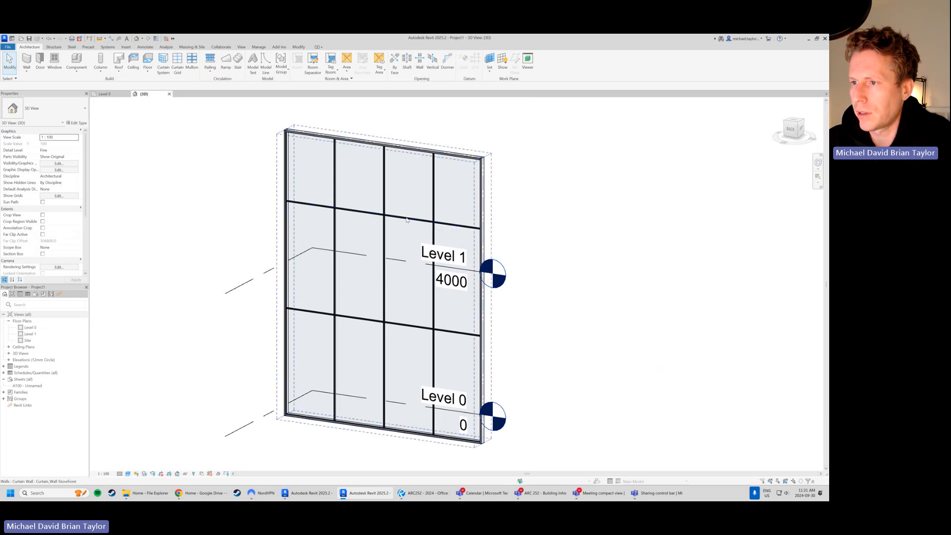
pyautogui.press('Tab')
pyautogui.press('Tab')
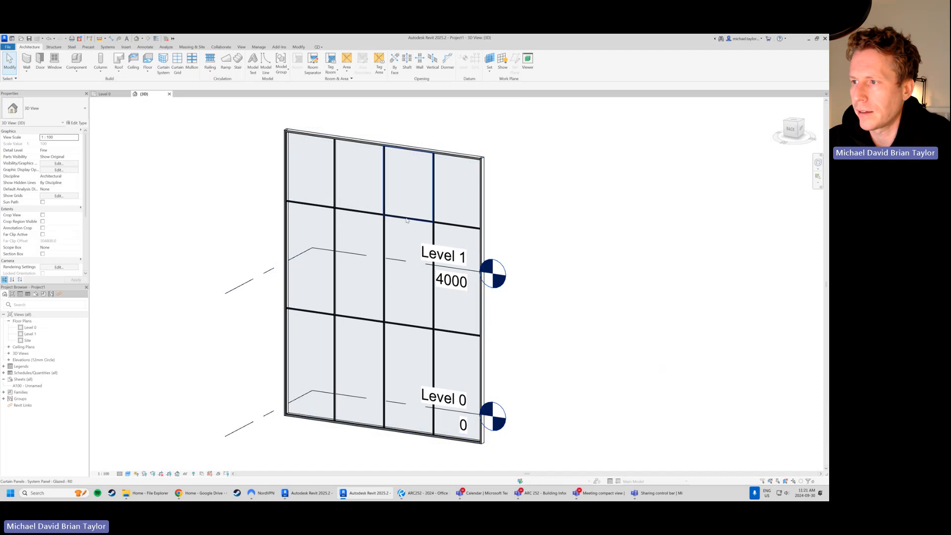
pyautogui.click(407, 220)
pyautogui.click(406, 220)
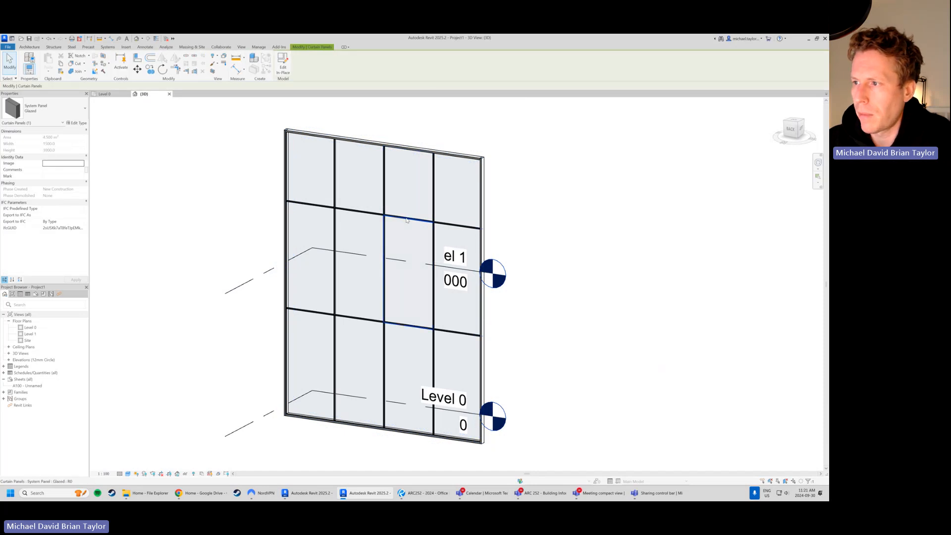
# - Select only the upper horizontal grid line by window-selecting around it and filtering out the Curtain Wall Mullions category
pyautogui.scroll(-2, 377, 223)
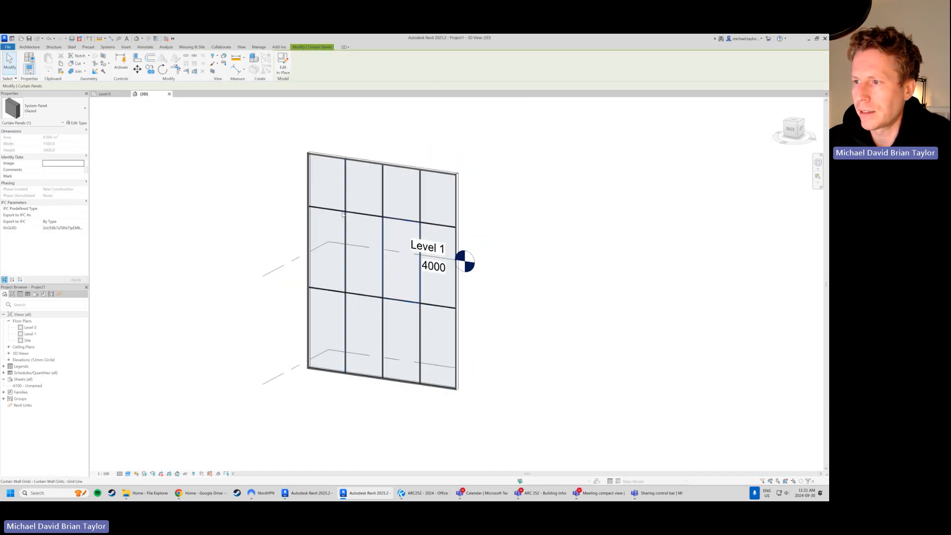
pyautogui.moveTo(292, 198); pyautogui.dragTo(526, 255)
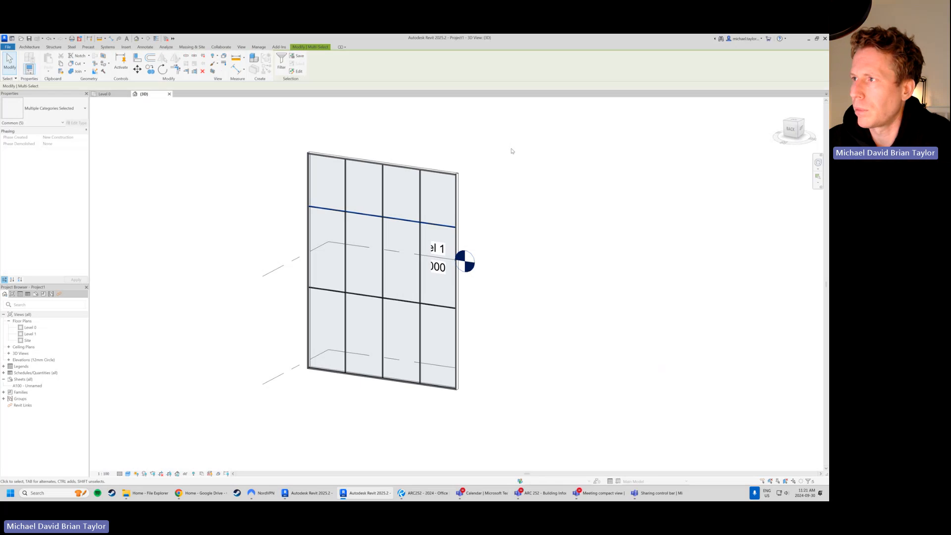
pyautogui.press('Escape')
pyautogui.moveTo(261, 190); pyautogui.dragTo(500, 255)
pyautogui.click(281, 61)
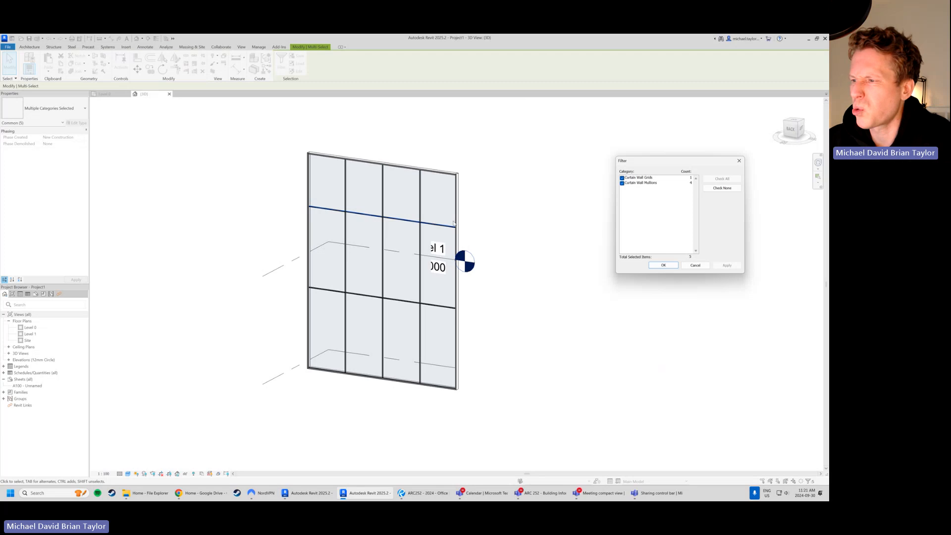
pyautogui.click(622, 184)
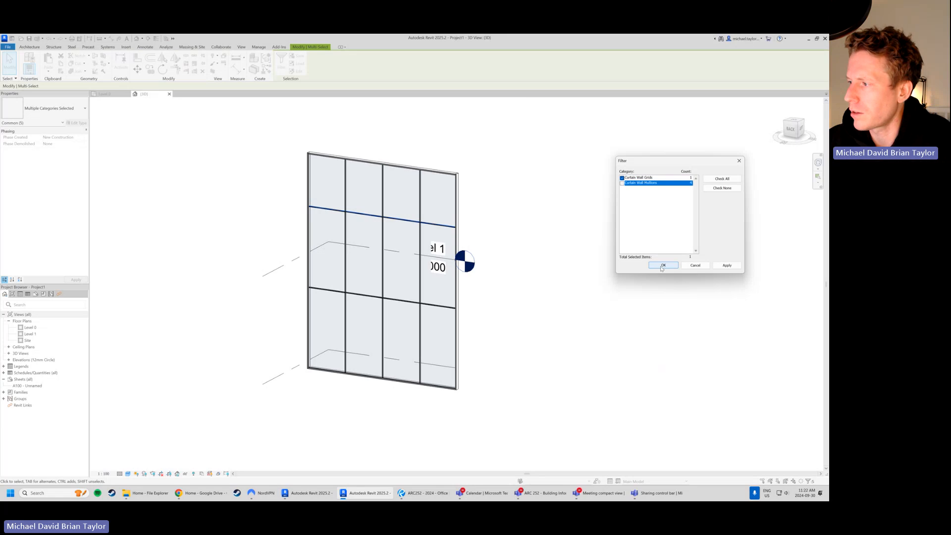
pyautogui.click(663, 265)
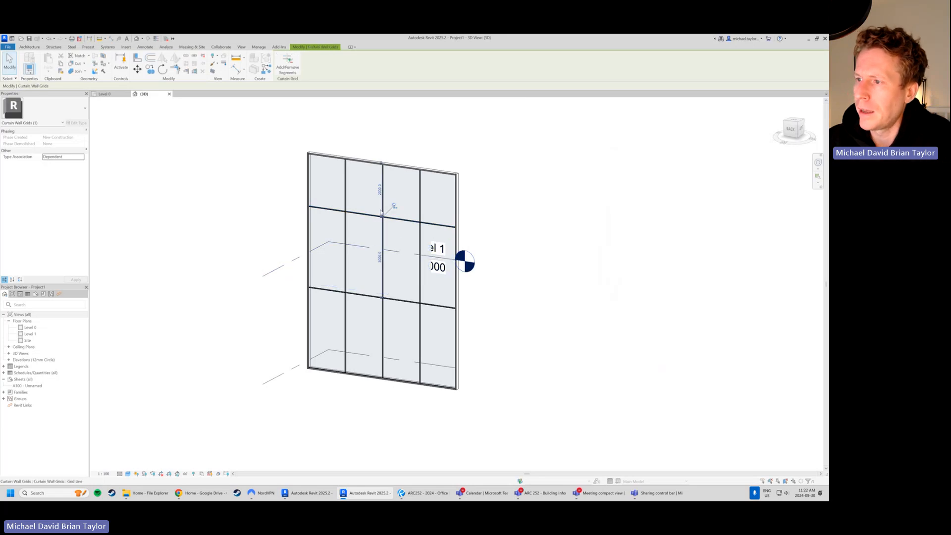
# - Try to set the distance between the pinned upper horizontal grid line and the wall's top edge to 3000 mm
pyautogui.scroll(1, 341, 202)
pyautogui.scroll(1, 384, 231)
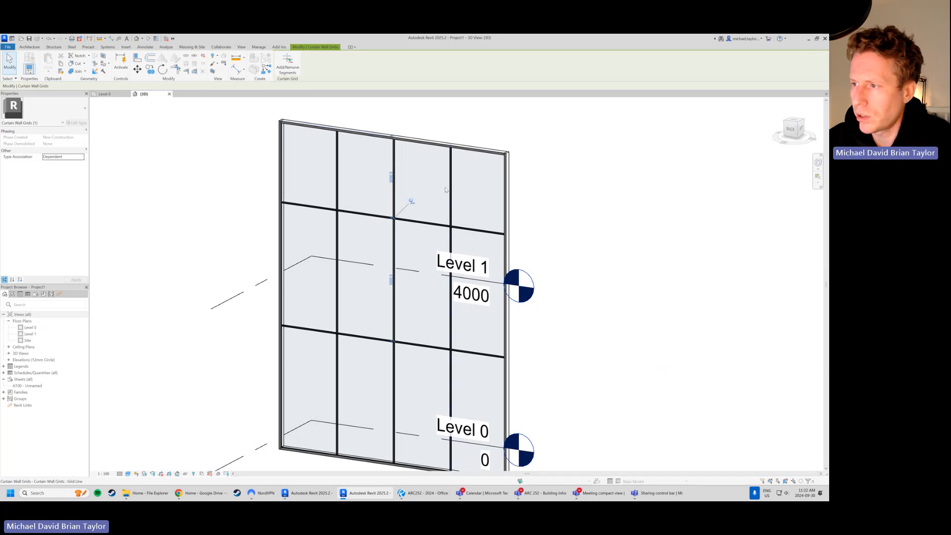
pyautogui.click(391, 178)
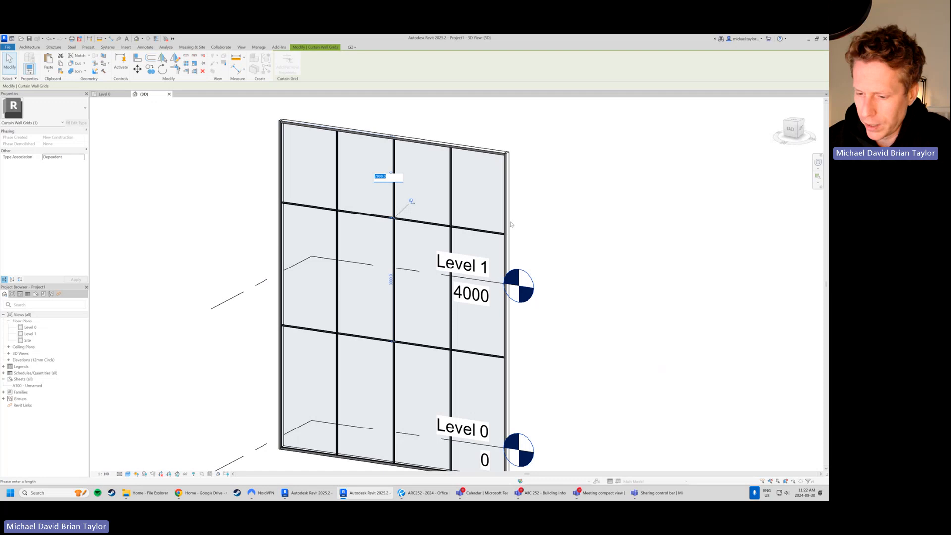
pyautogui.write('3')
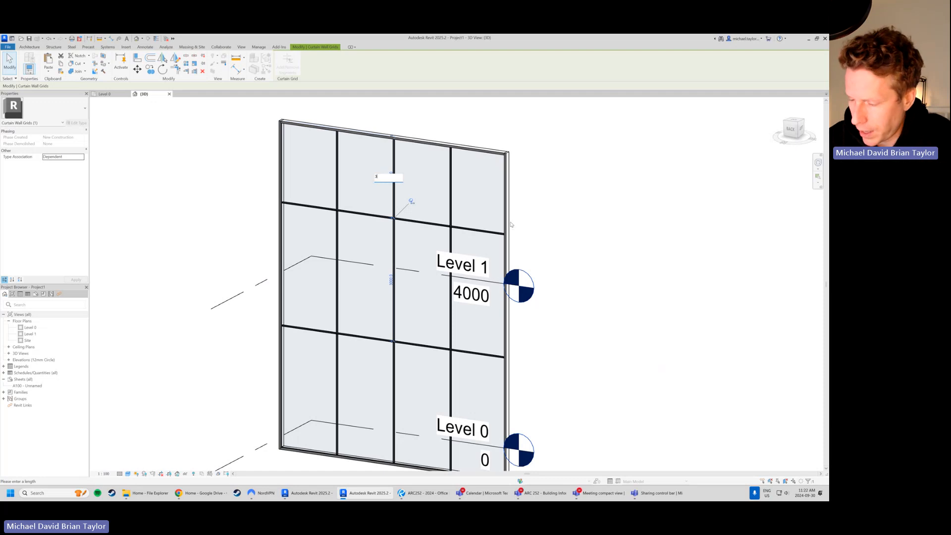
pyautogui.write('000')
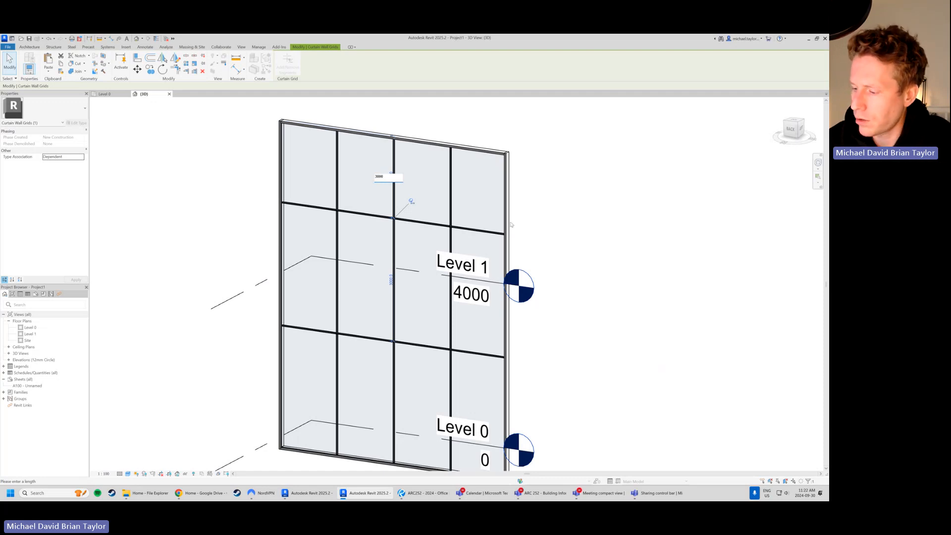
pyautogui.press('Return')
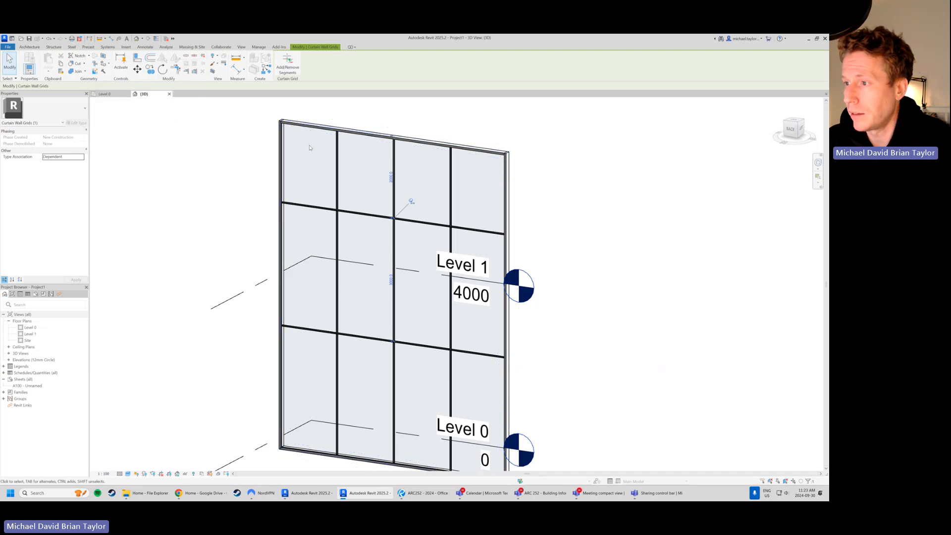
# - Unpin the upper horizontal grid line and set its distance from the wall's top edge to 3000 mm
pyautogui.click(411, 201)
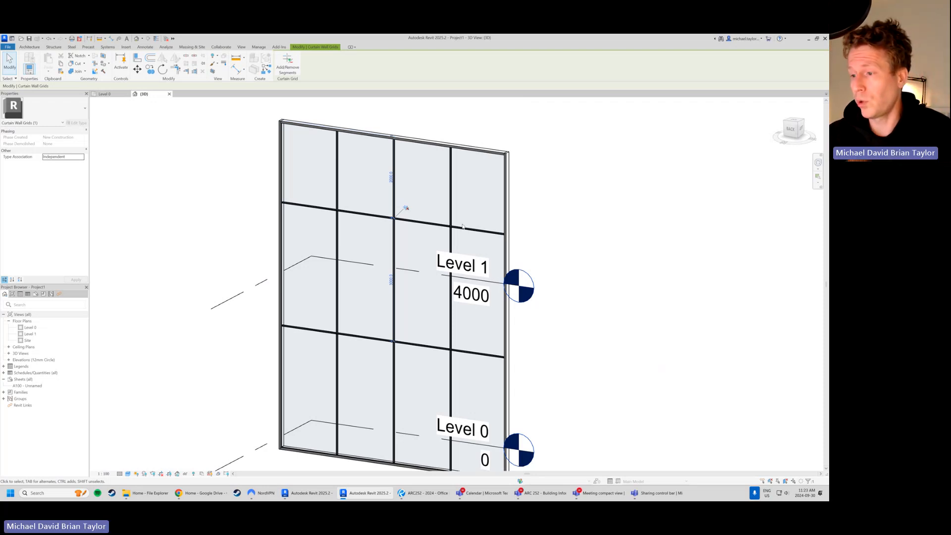
pyautogui.click(391, 177)
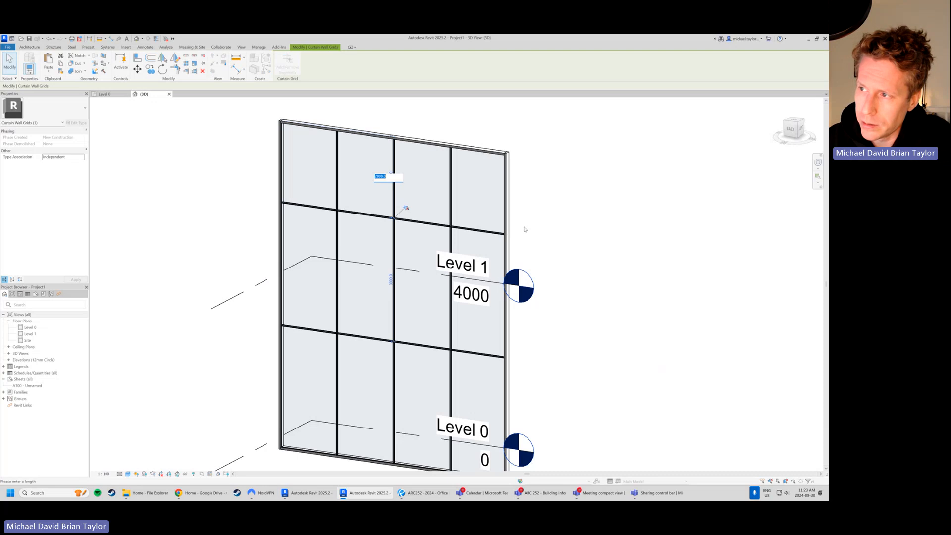
pyautogui.write('3')
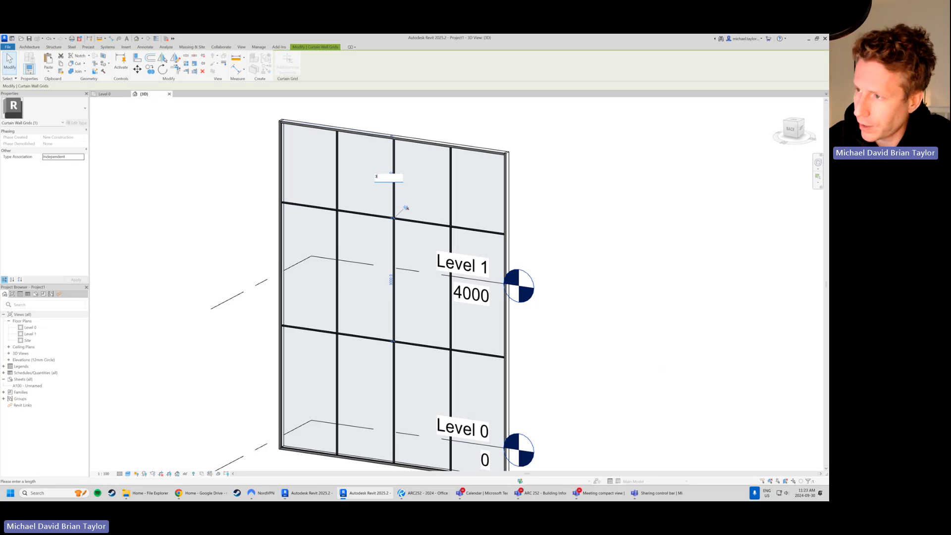
pyautogui.write('000')
pyautogui.press('Return')
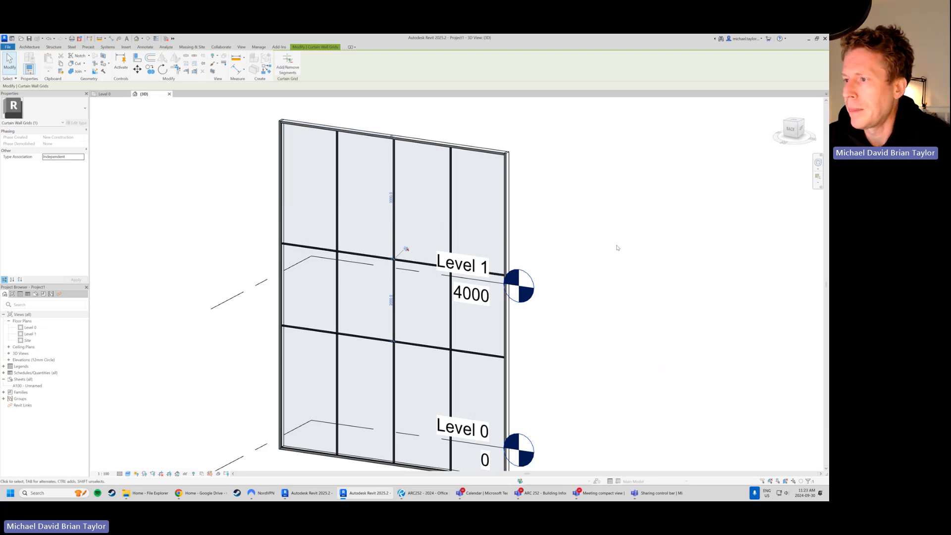
# - Undo the upper grid line's move, dismiss the save reminder without saving, and redo the move
pyautogui.hotkey('ctrl', 'z')
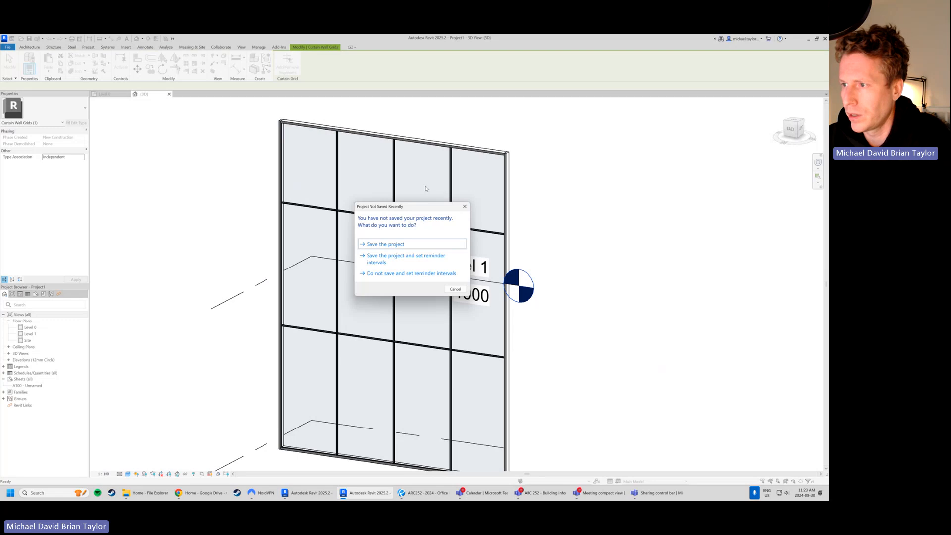
pyautogui.click(464, 206)
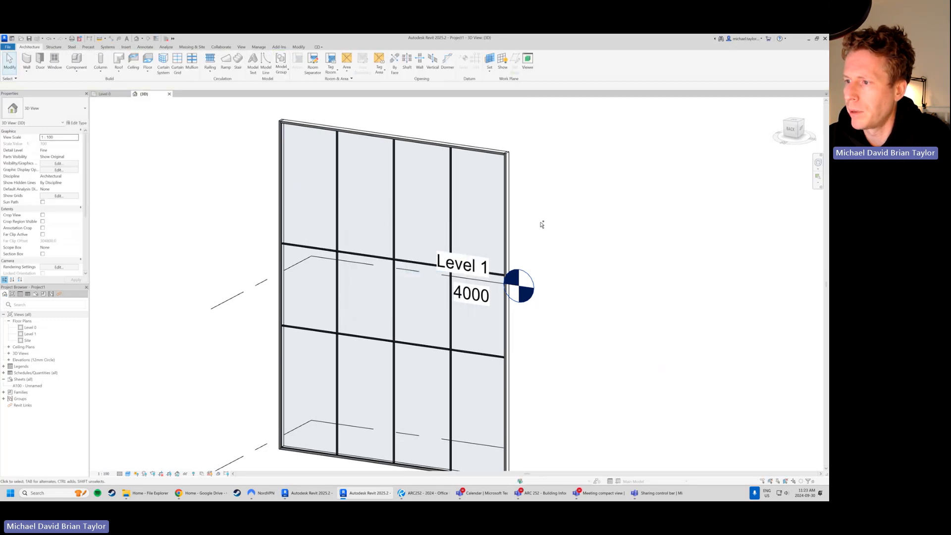
pyautogui.hotkey('ctrl', 'z')
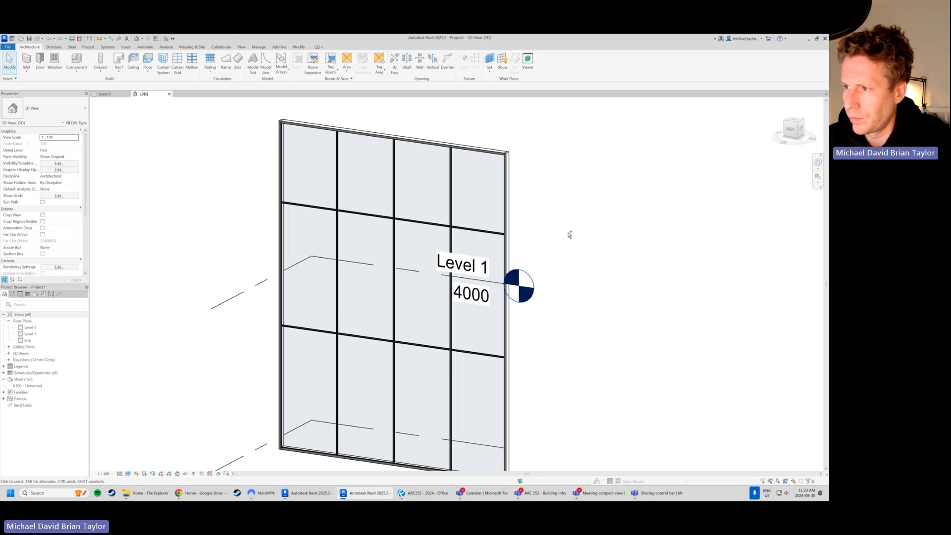
pyautogui.hotkey('ctrl', 'y')
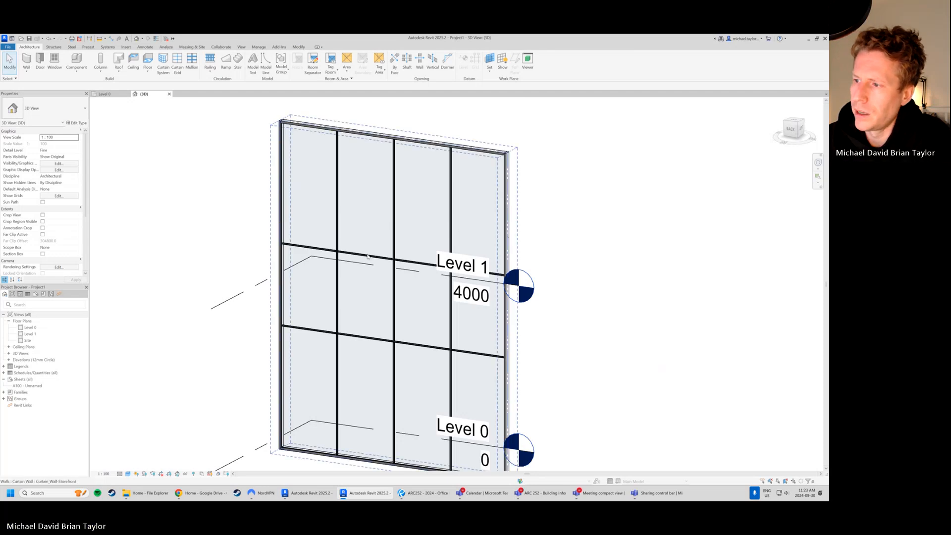
# - Select only the lower horizontal grid line by window-selecting around it and filtering the selection to Curtain Wall Grids
pyautogui.scroll(-1, 423, 169)
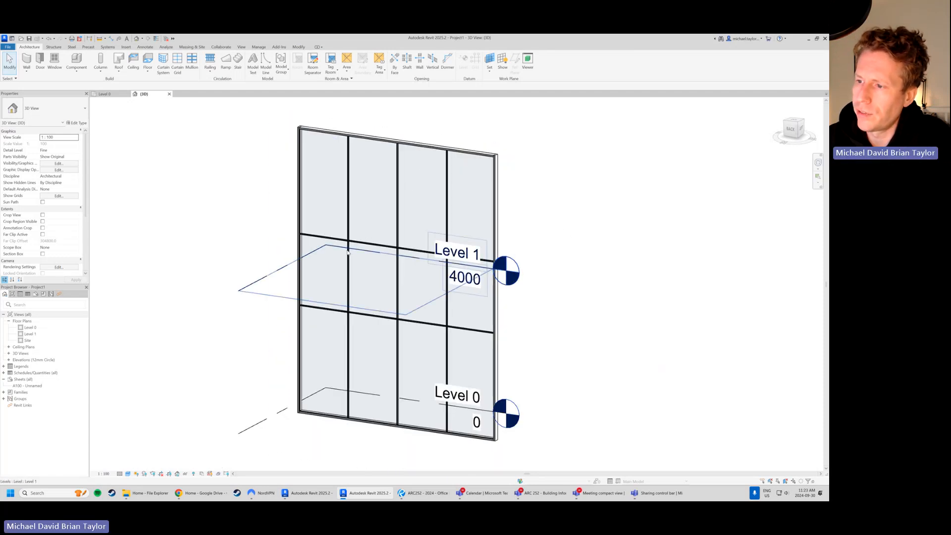
pyautogui.moveTo(274, 294); pyautogui.dragTo(545, 355)
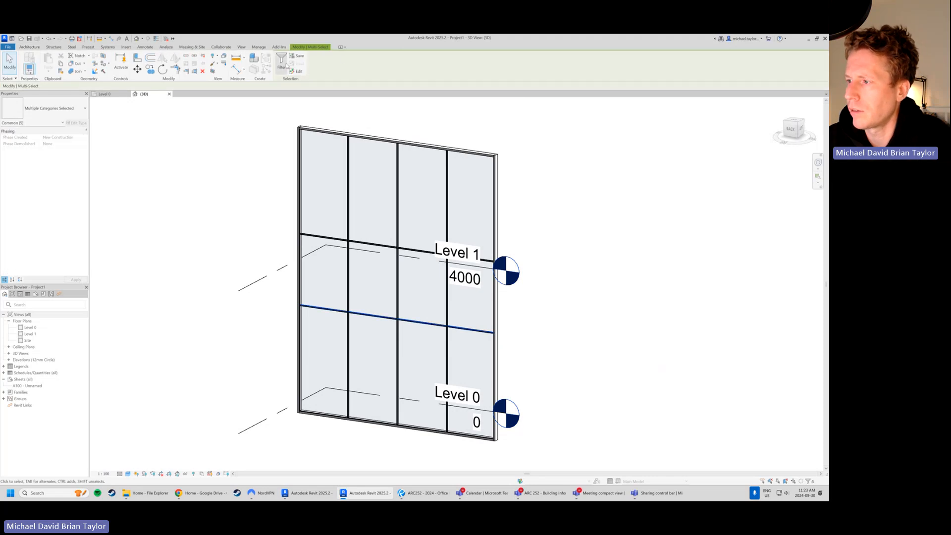
pyautogui.click(287, 65)
pyautogui.click(722, 187)
pyautogui.click(621, 178)
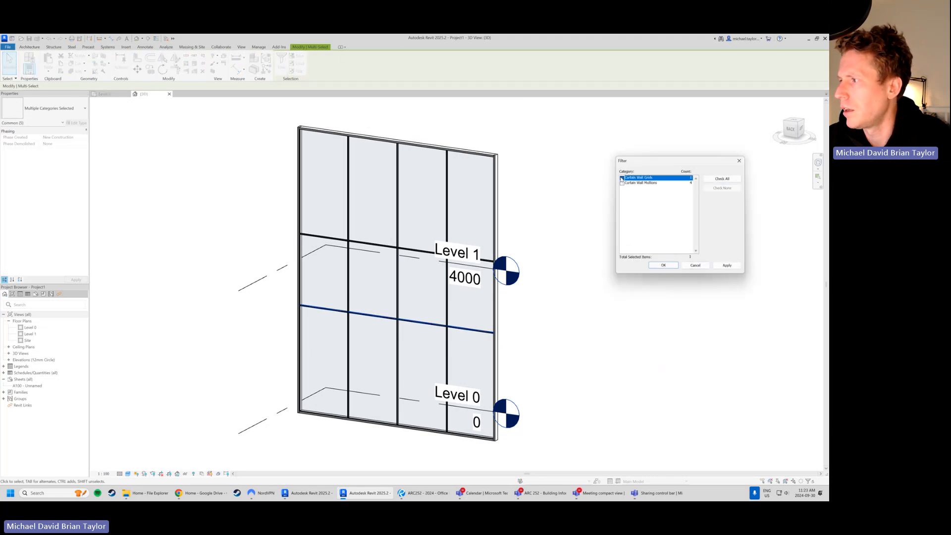
pyautogui.click(663, 265)
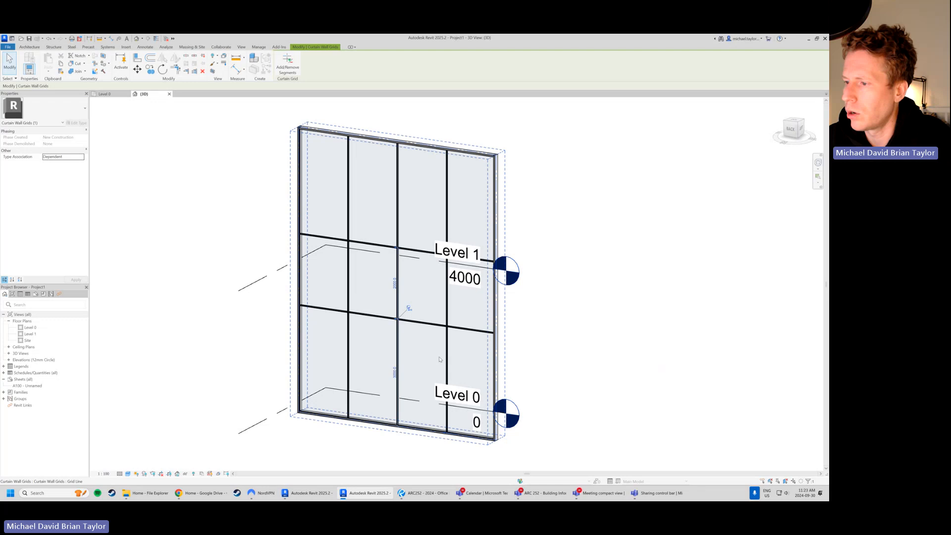
# - Unpin the lower horizontal grid line and move it straight up by about 800 mm
pyautogui.click(408, 309)
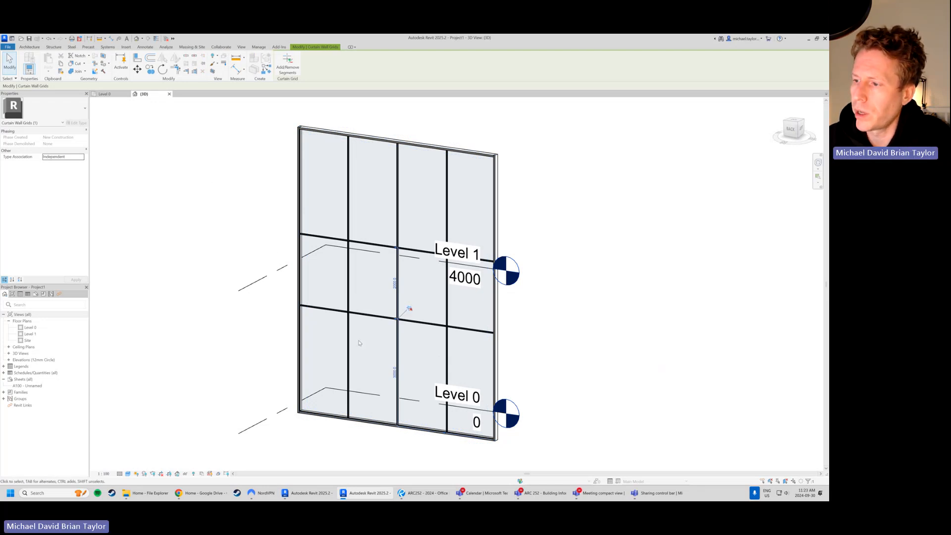
pyautogui.scroll(1, 381, 349)
pyautogui.click(138, 70)
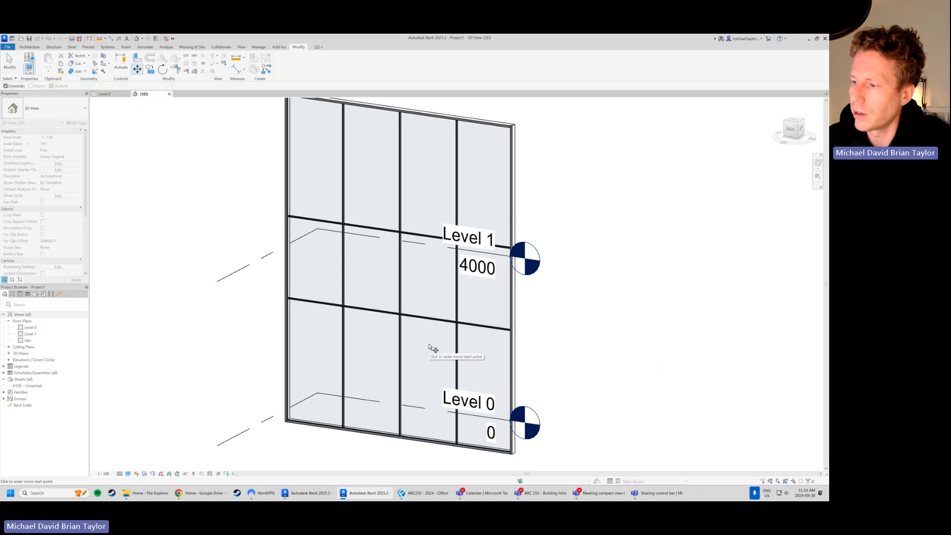
pyautogui.click(430, 345)
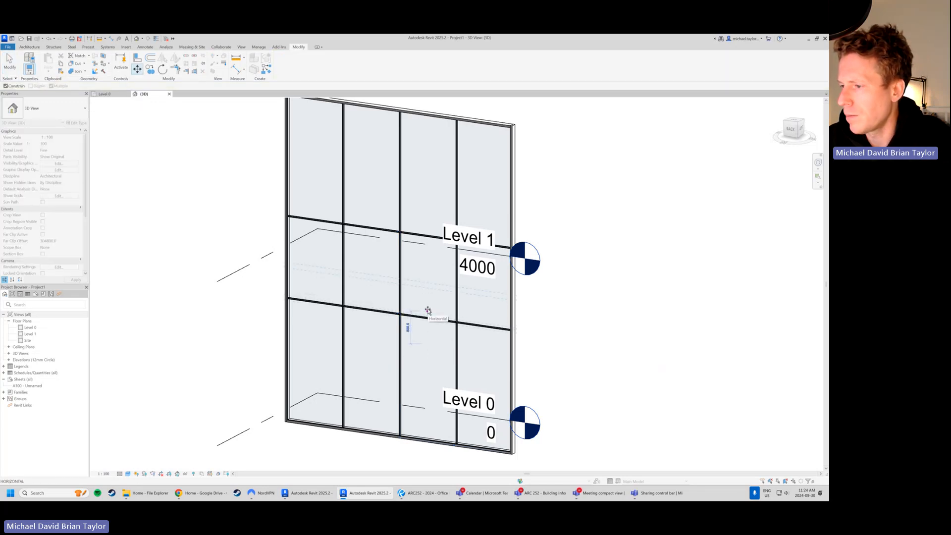
pyautogui.click(428, 311)
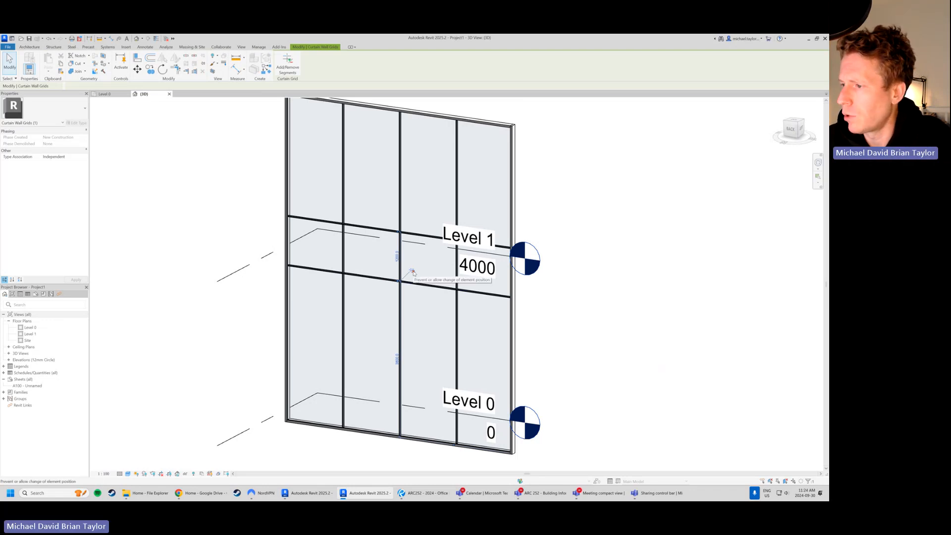
# - Try pinning the lower horizontal grid line back to its type-driven position, and clear the selection
pyautogui.click(413, 272)
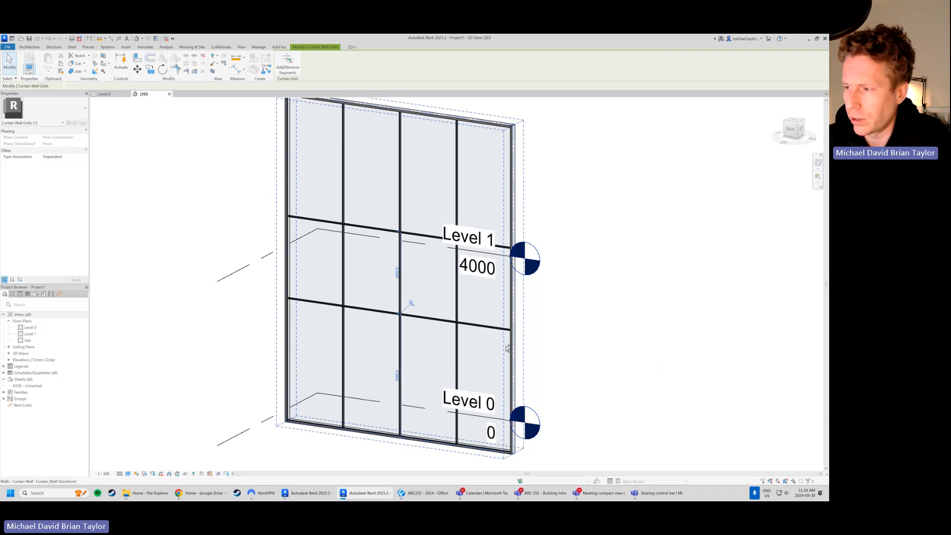
pyautogui.press('Escape')
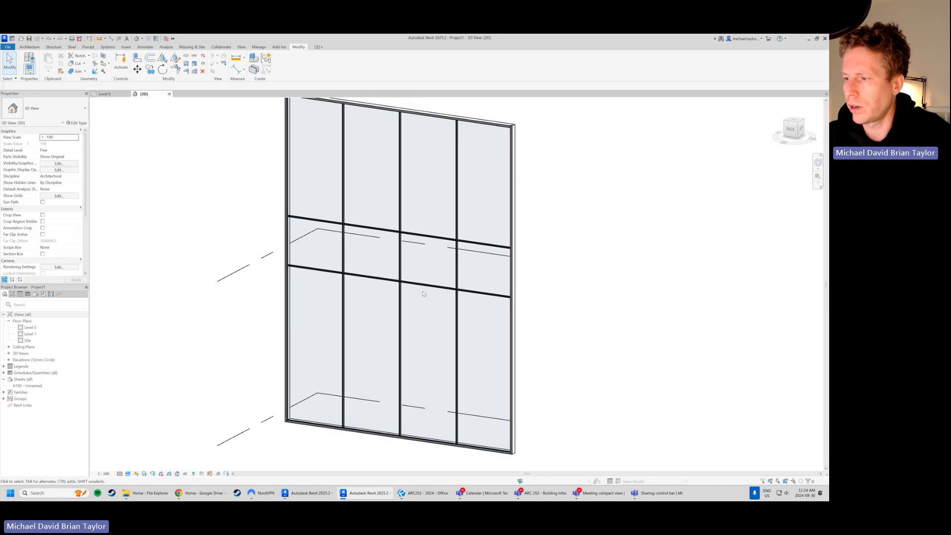
# - Select the first glazed panel between the two horizontal grid lines and extend the selection to every panel in that row
pyautogui.scroll(2, 424, 295)
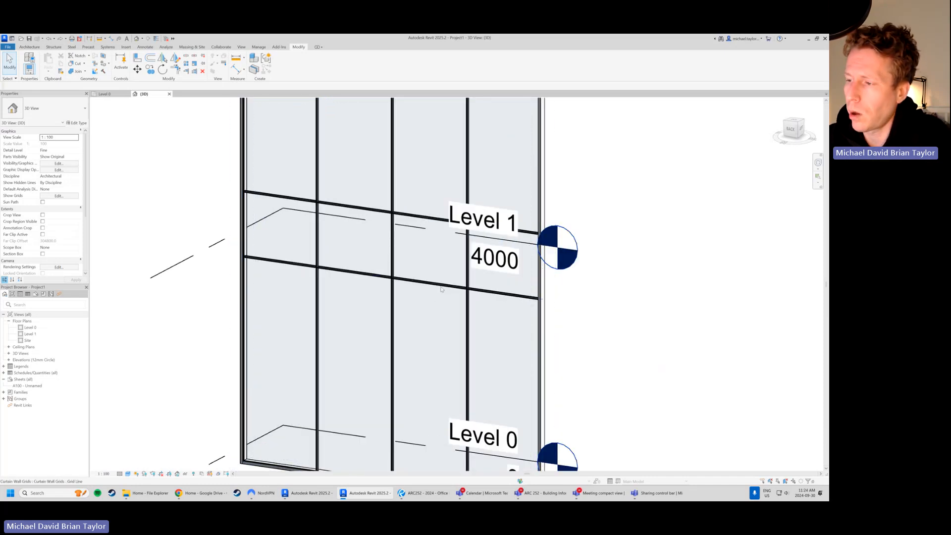
pyautogui.scroll(-2, 405, 299)
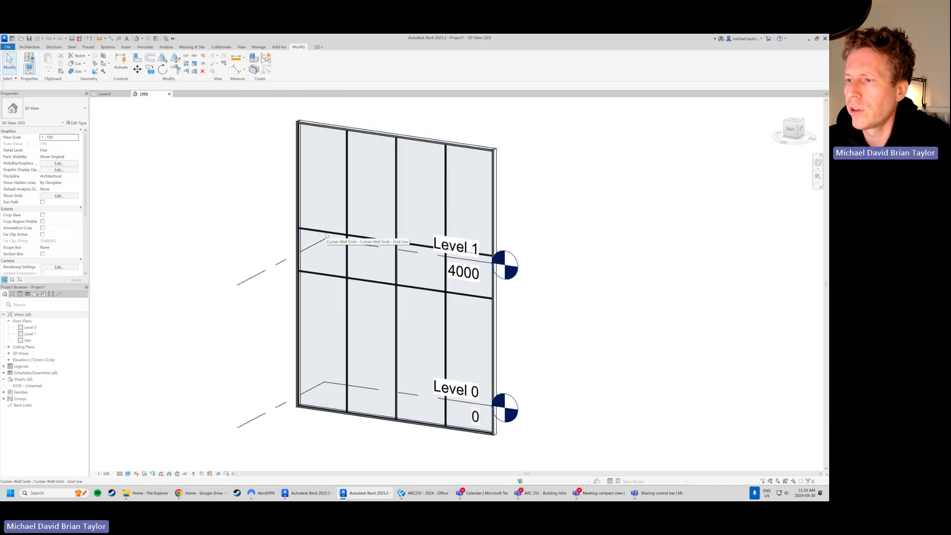
pyautogui.scroll(2, 362, 259)
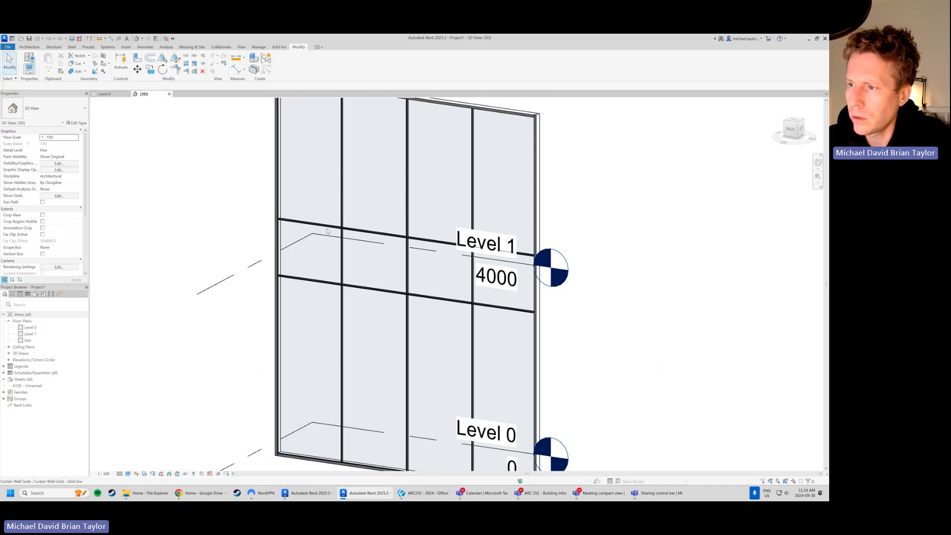
pyautogui.press('Tab')
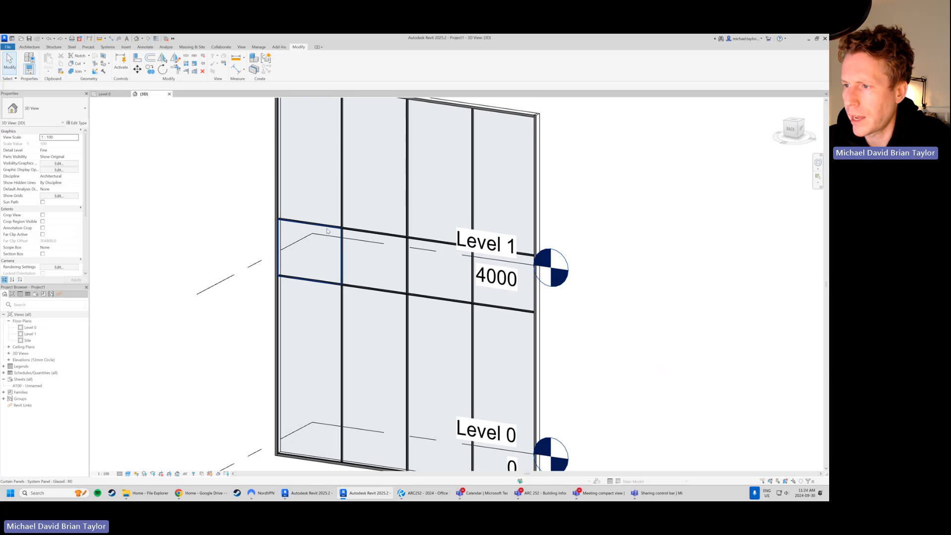
pyautogui.click(327, 230)
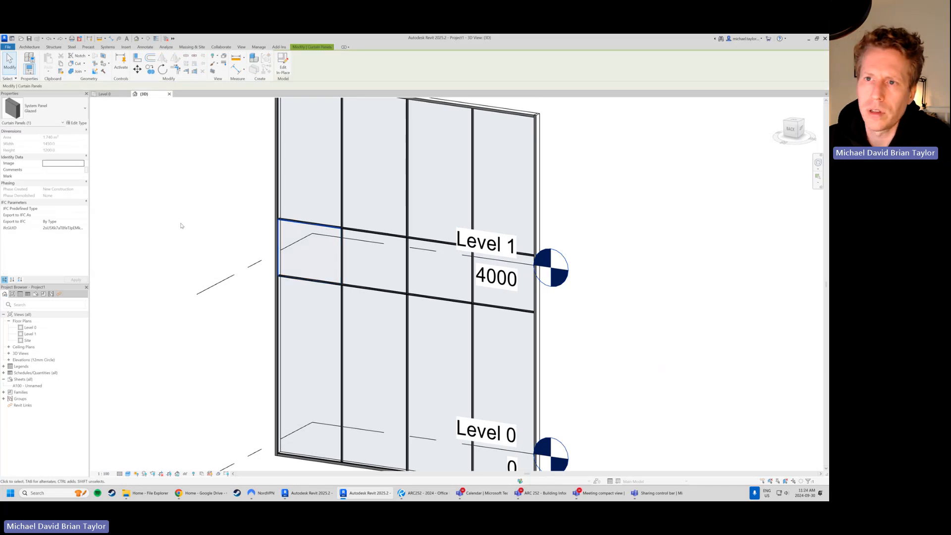
pyautogui.rightClick(326, 250)
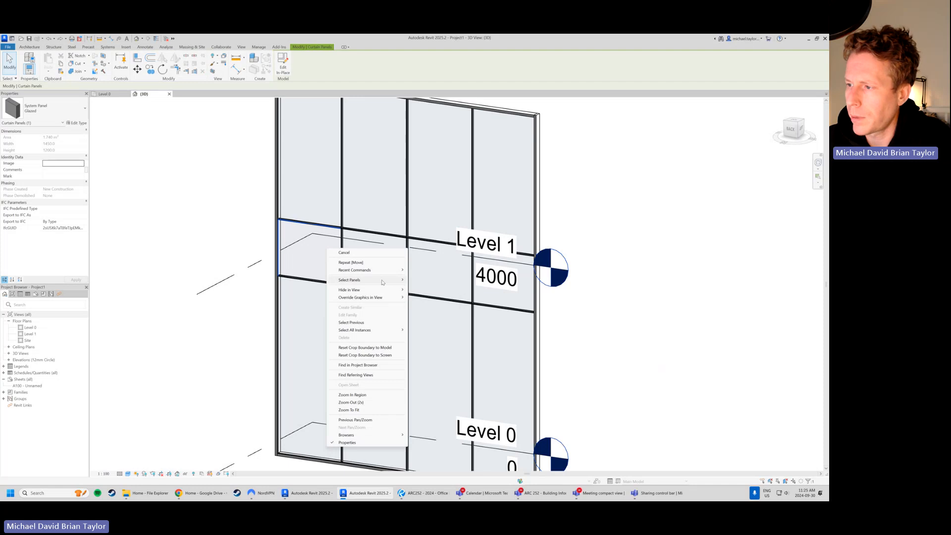
pyautogui.moveTo(376, 280)
pyautogui.click(434, 281)
# - Change the selected row of curtain panels to the System Panel Solid type and deselect them
pyautogui.click(50, 108)
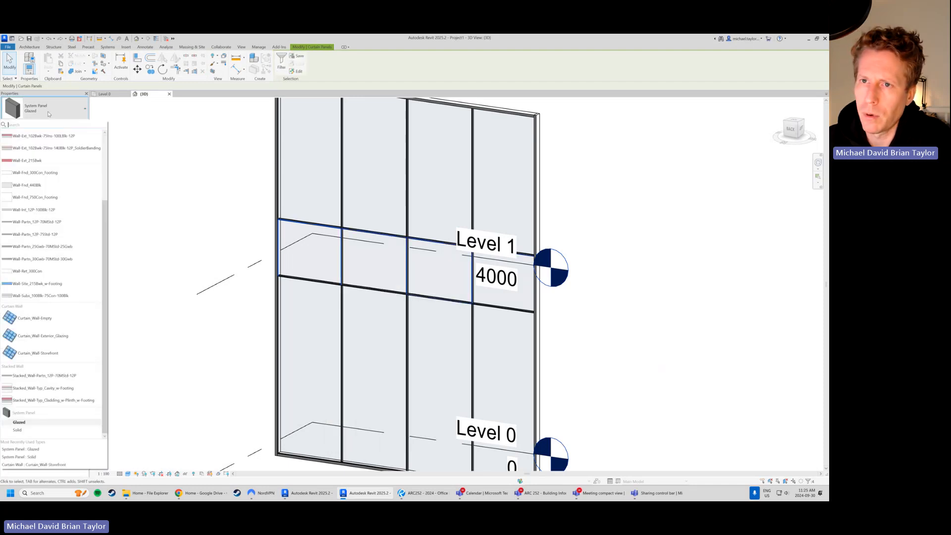
pyautogui.click(25, 430)
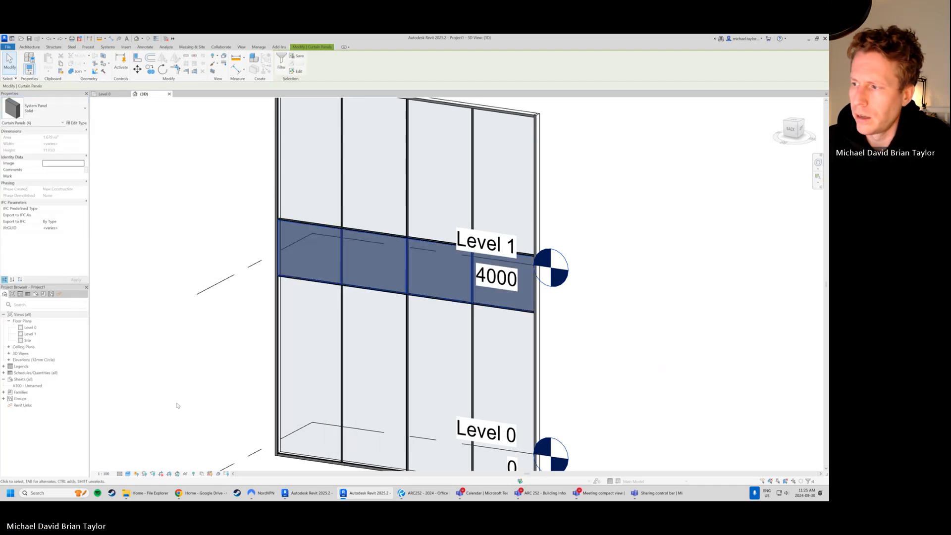
pyautogui.press('Escape')
pyautogui.scroll(-1, 257, 261)
pyautogui.scroll(-1, 257, 261)
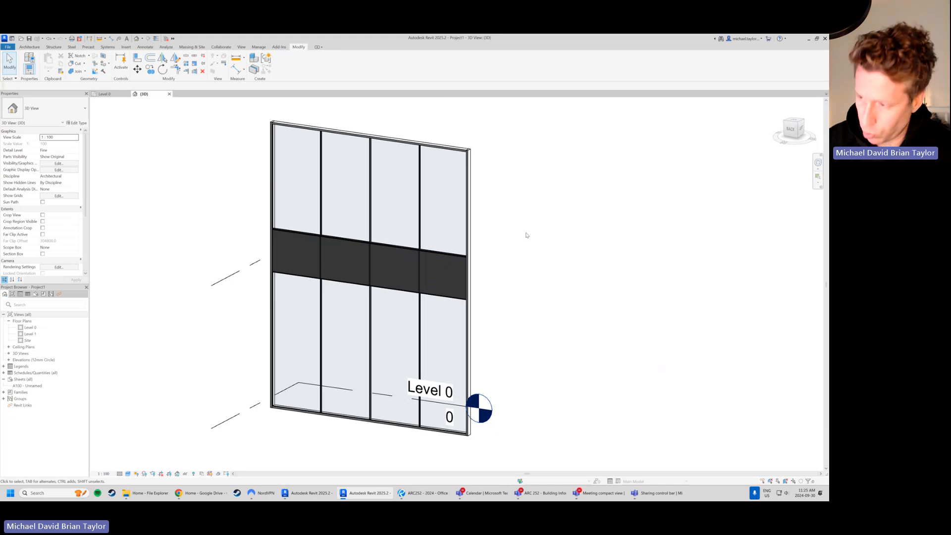
# - Add a horizontal curtain grid line across all segments of the wall, a short distance below the solid panel row
pyautogui.scroll(3, 488, 331)
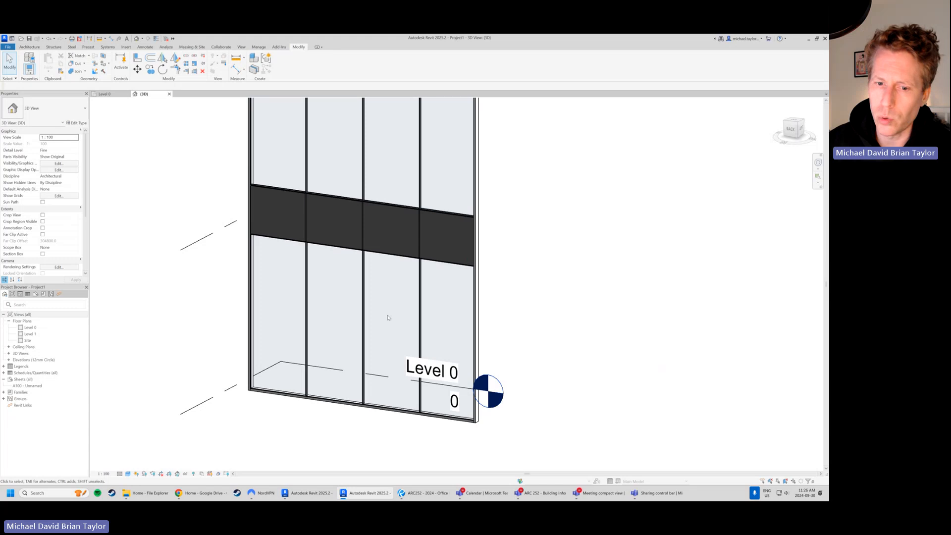
pyautogui.click(30, 46)
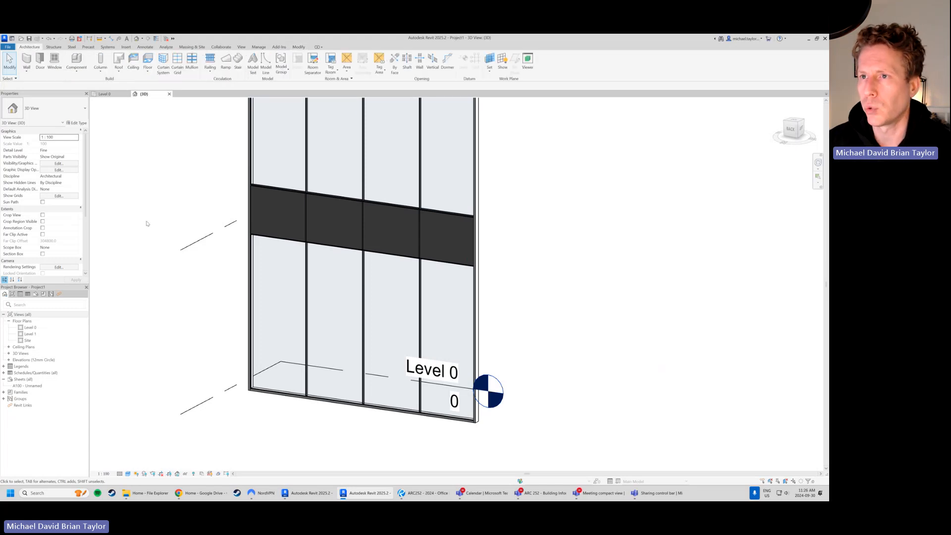
pyautogui.click(475, 199)
pyautogui.click(37, 47)
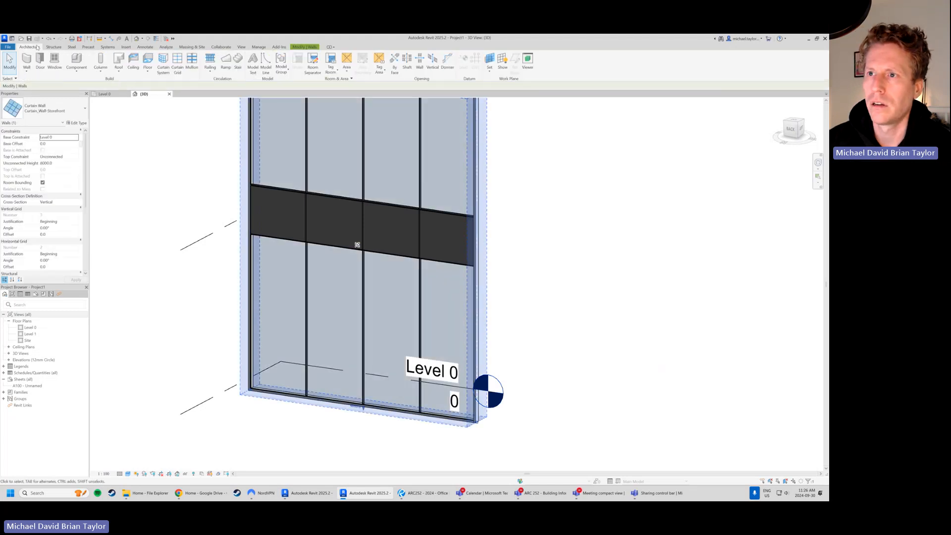
pyautogui.scroll(-2, 268, 421)
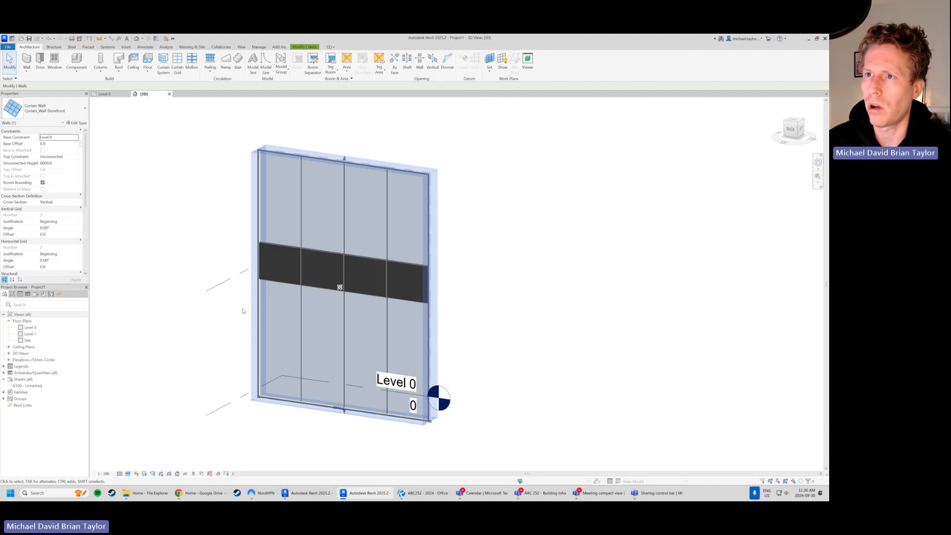
pyautogui.click(177, 65)
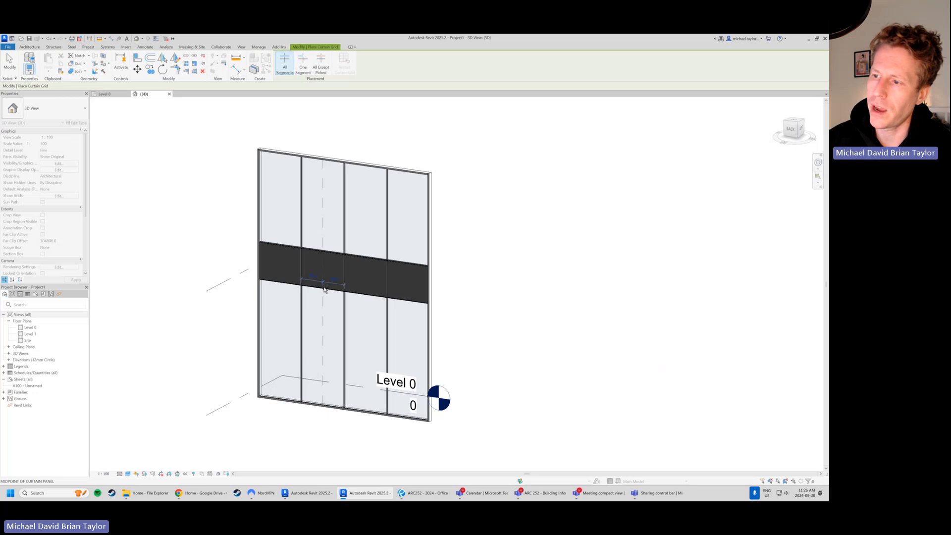
pyautogui.scroll(4, 329, 340)
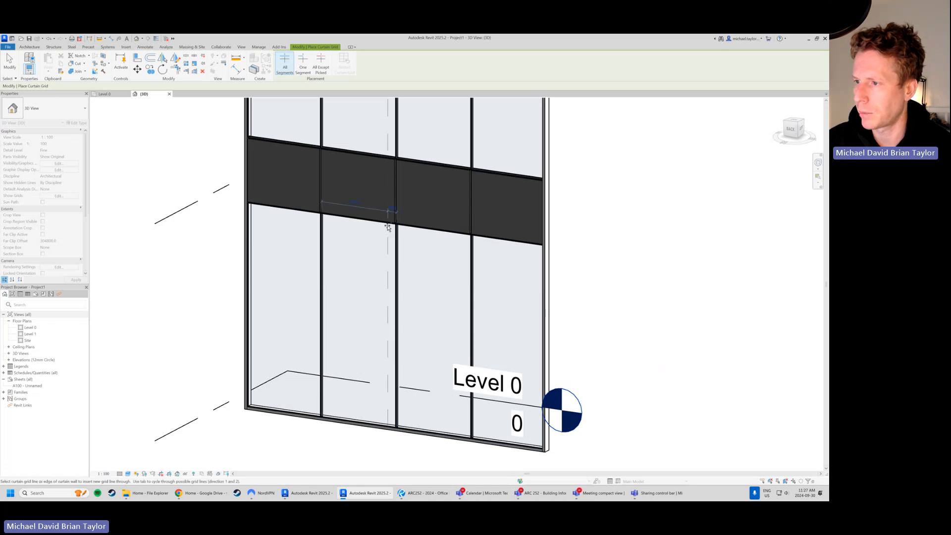
pyautogui.click(322, 261)
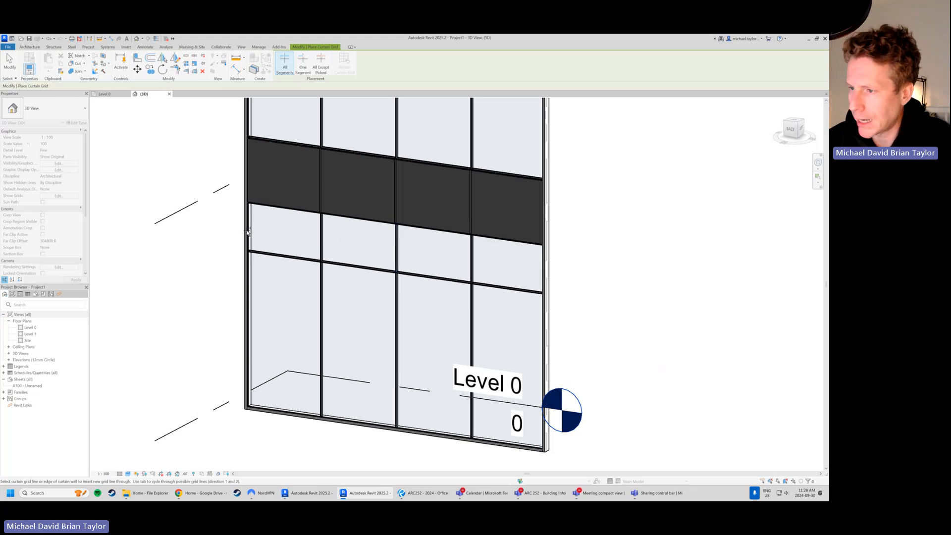
# - Try a full-height vertical curtain grid line through the middle of the first bay, and undo it
pyautogui.click(285, 262)
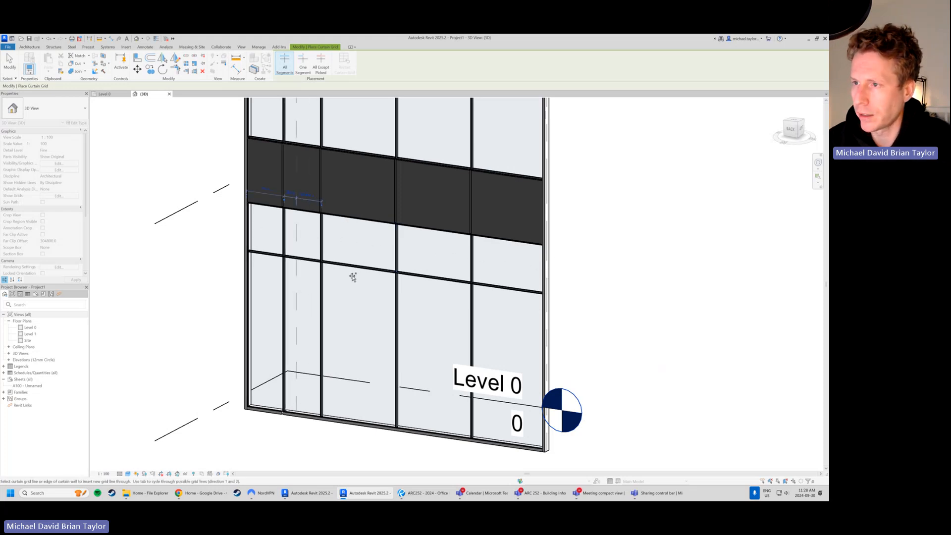
pyautogui.scroll(-2, 321, 355)
pyautogui.scroll(-2, 321, 355)
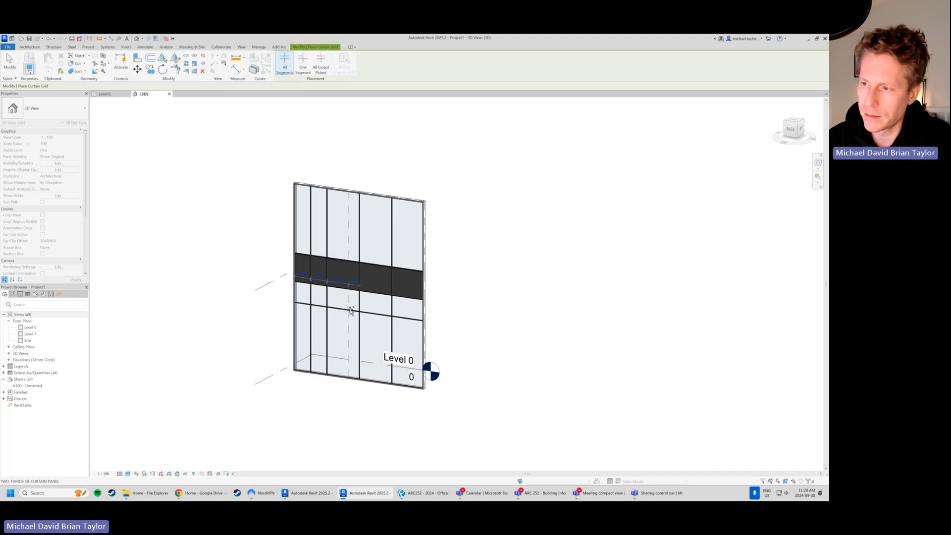
pyautogui.scroll(1, 330, 318)
pyautogui.hotkey('ctrl', 'z')
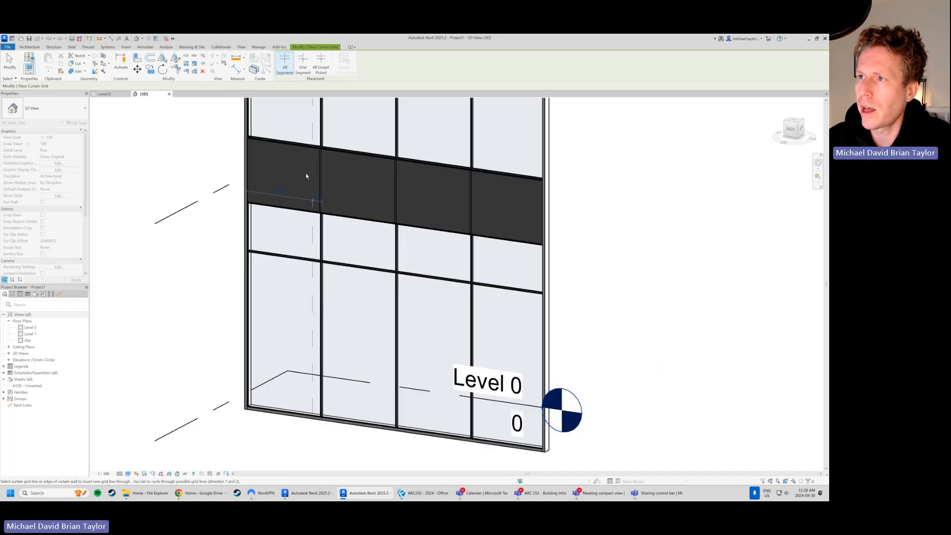
# - Add a one-segment horizontal curtain grid line low in the first bay, and end grid placement
pyautogui.click(303, 63)
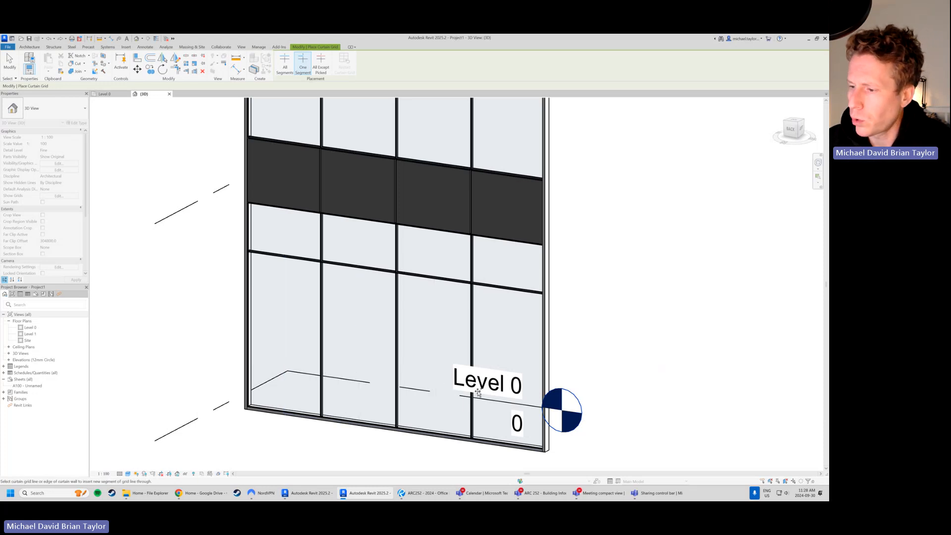
pyautogui.click(318, 365)
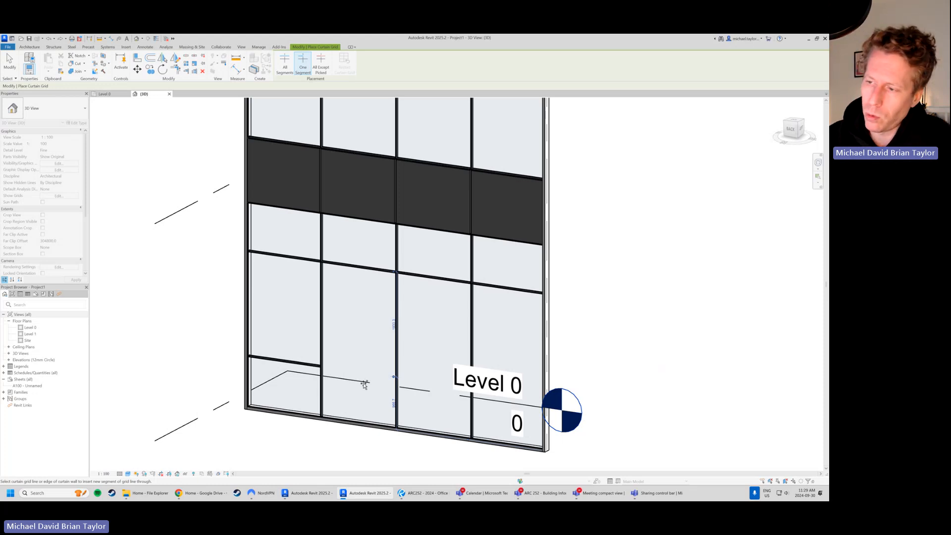
pyautogui.press('Escape')
pyautogui.press('Escape')
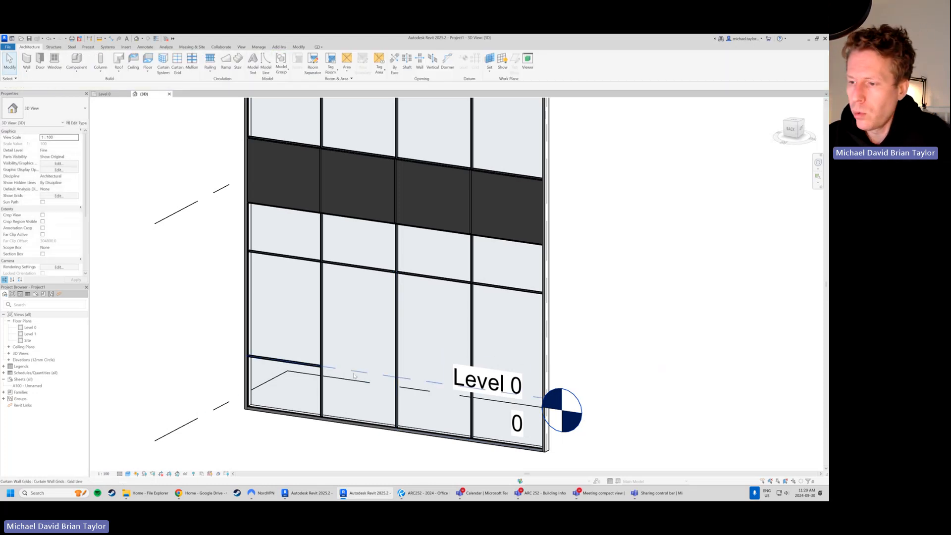
# - Change the small glazed panel at the base of the first bay to the System Panel Solid type and deselect it
pyautogui.click(312, 381)
pyautogui.click(41, 116)
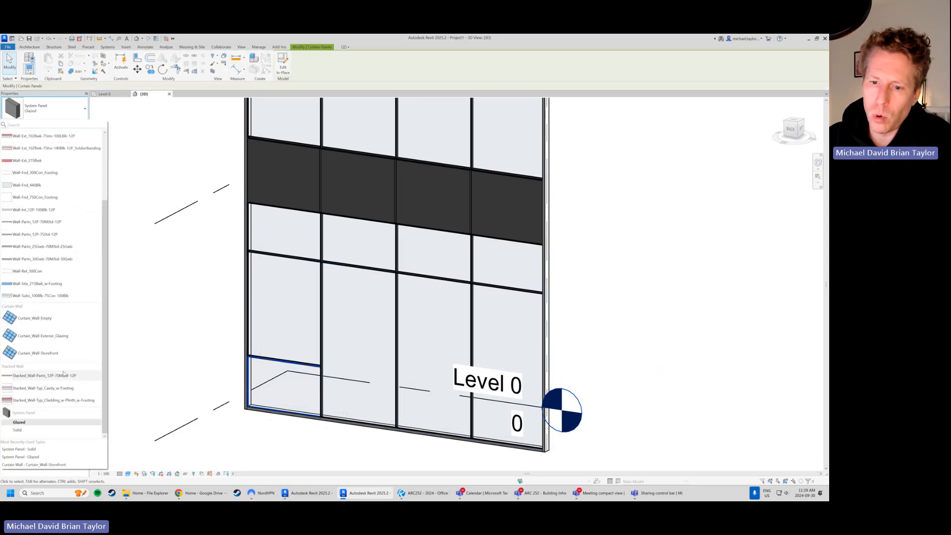
pyautogui.click(17, 430)
pyautogui.click(188, 366)
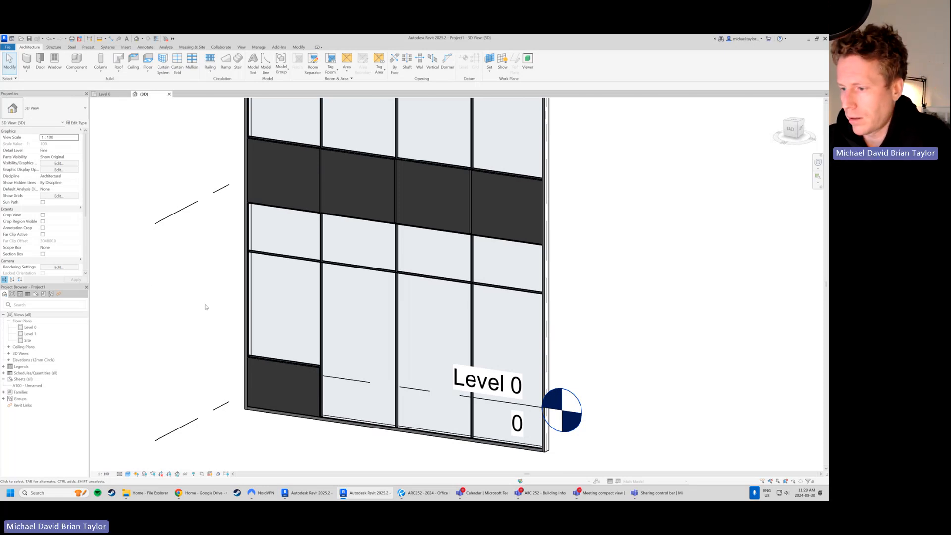
# - Select the tall glazed panel in the second bay and review the types available to replace it, leaving its type as is
pyautogui.scroll(-2, 241, 256)
pyautogui.scroll(1, 366, 382)
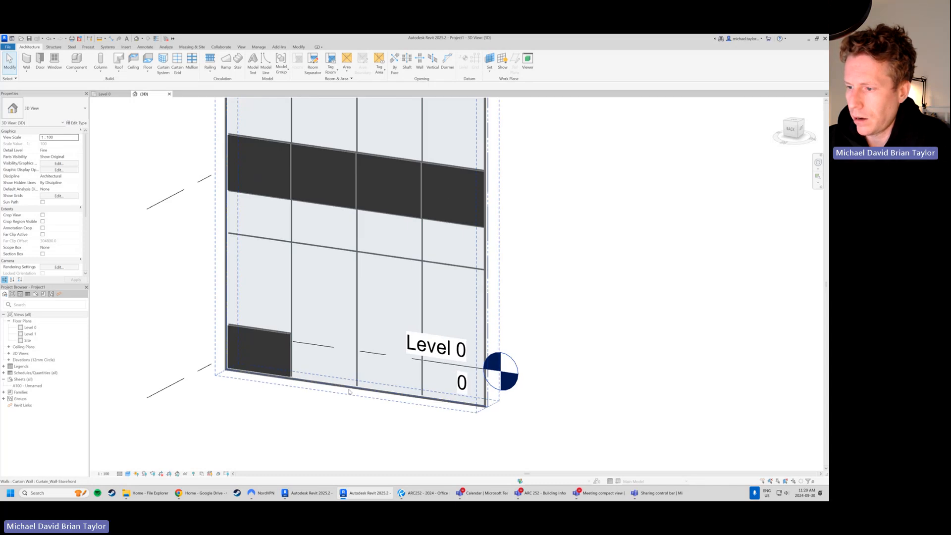
pyautogui.scroll(2, 318, 386)
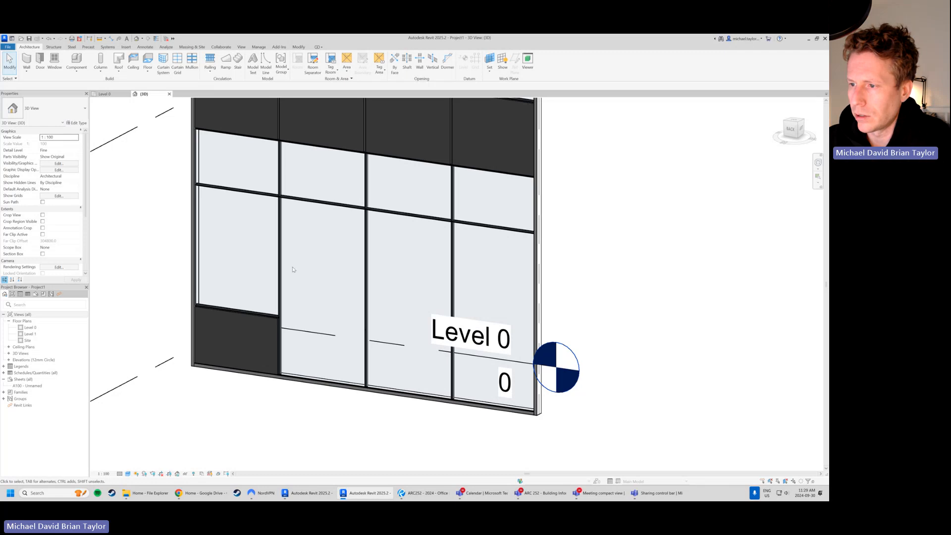
pyautogui.press('Tab')
pyautogui.press('Tab')
pyautogui.click(364, 274)
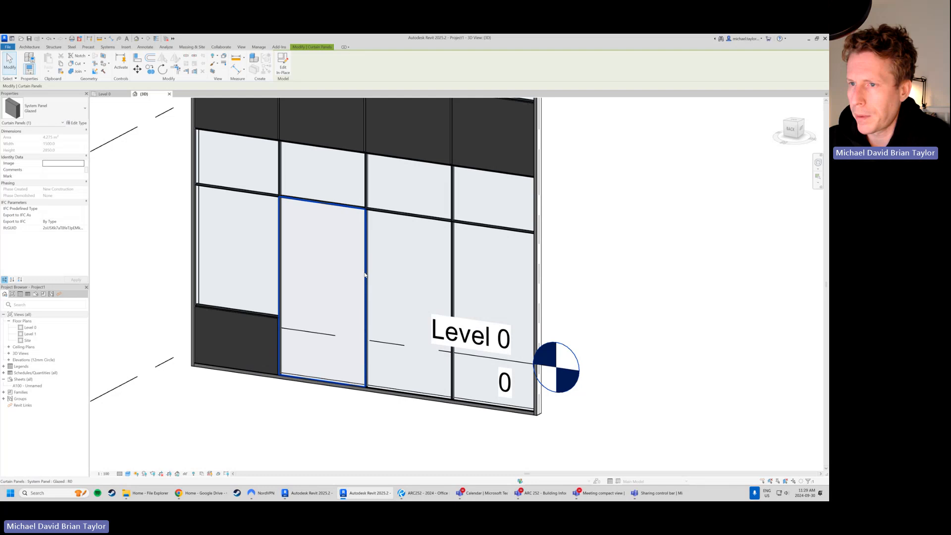
pyautogui.click(59, 109)
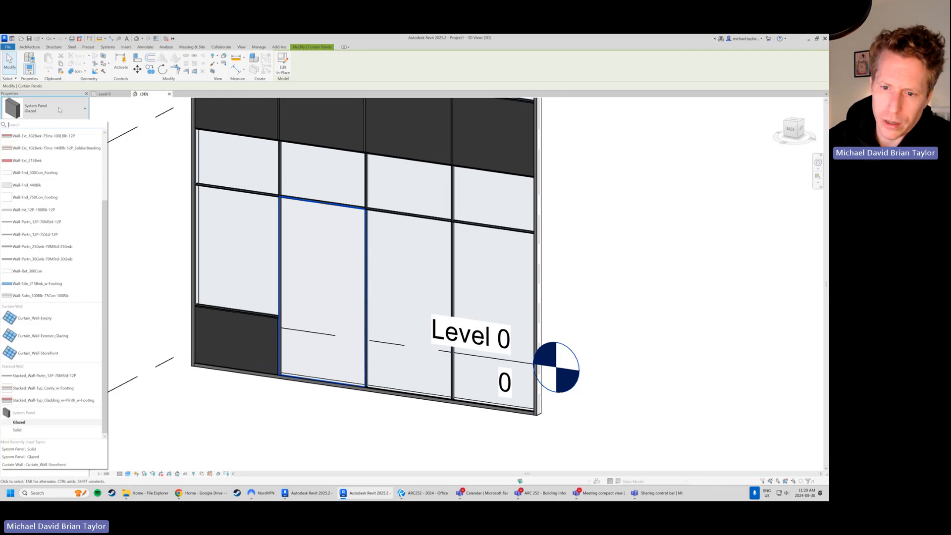
pyautogui.scroll(3, 54, 272)
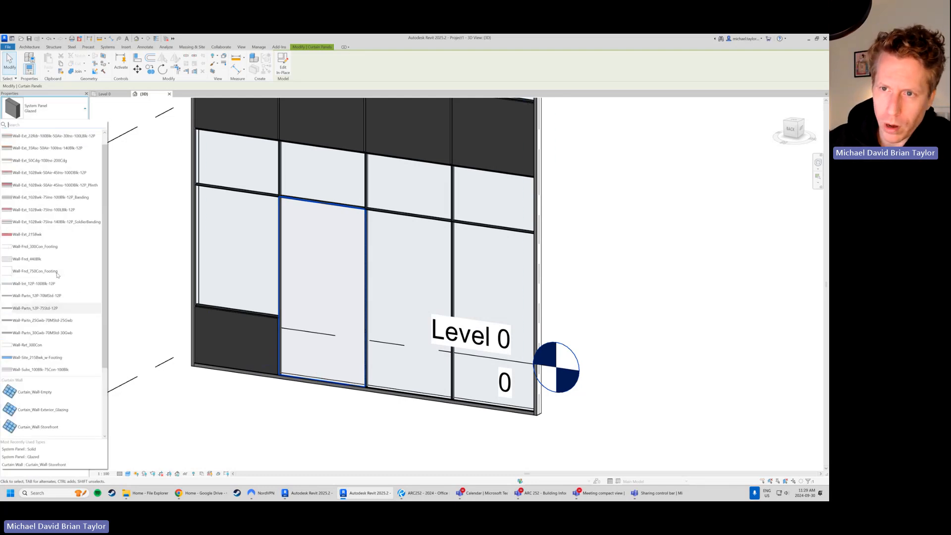
pyautogui.scroll(-3, 56, 275)
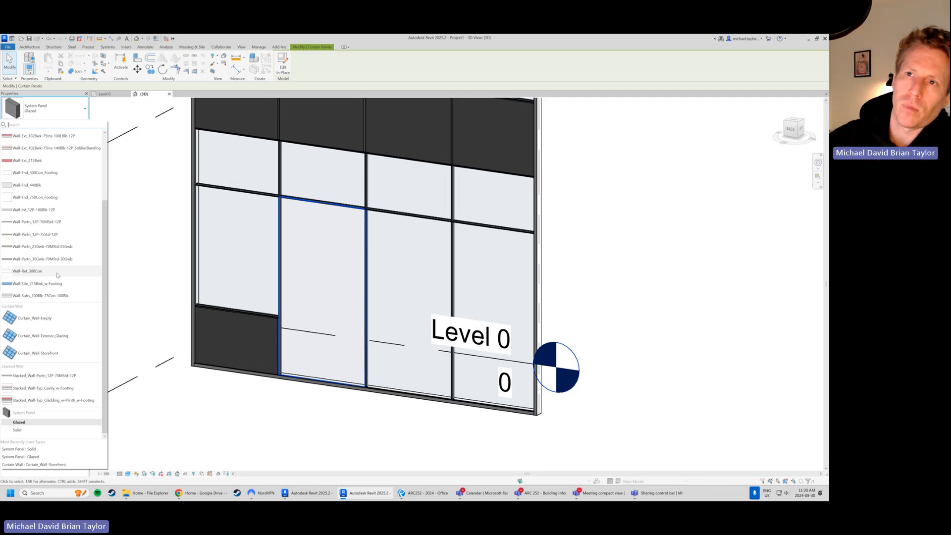
pyautogui.click(177, 414)
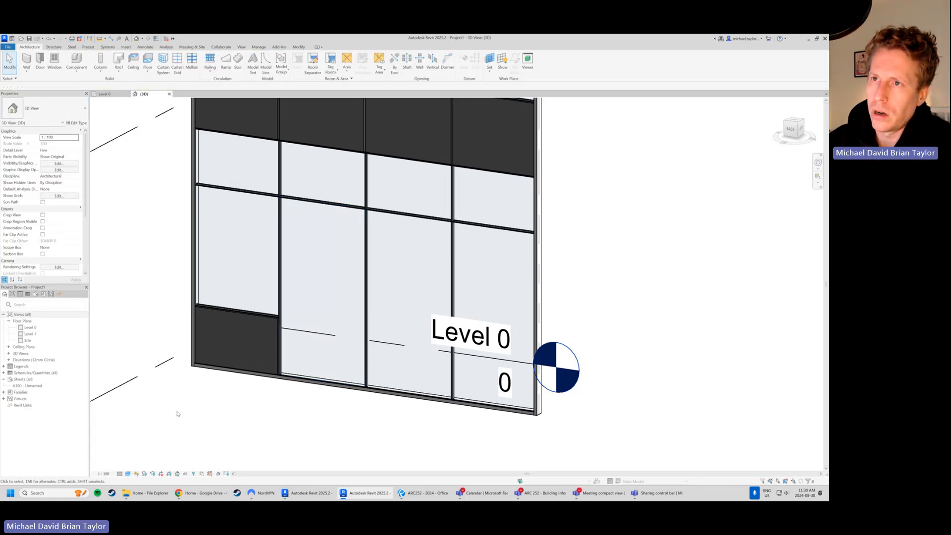
# - Load the M_Door-Curtain-Wall-Single-Glass family from the Revit Families folder into the project
pyautogui.click(127, 47)
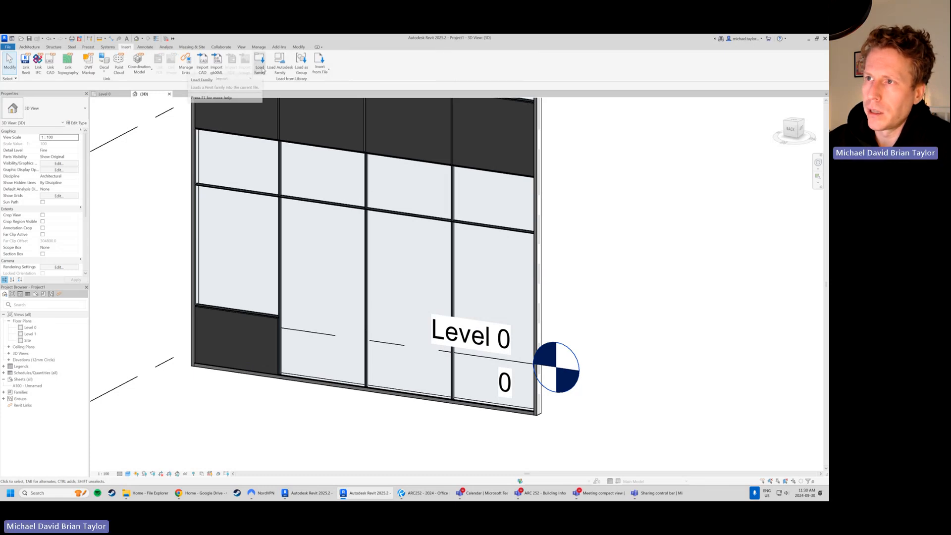
pyautogui.click(262, 69)
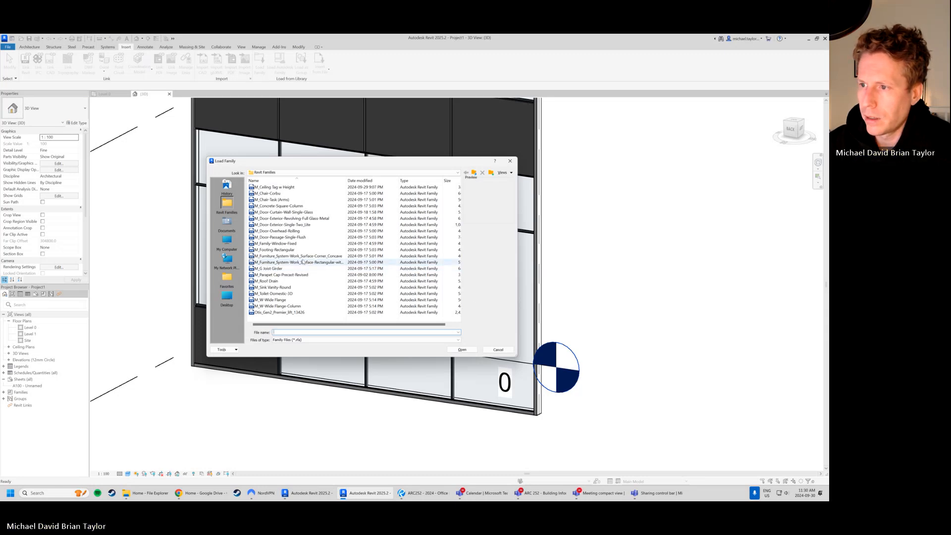
pyautogui.click(292, 212)
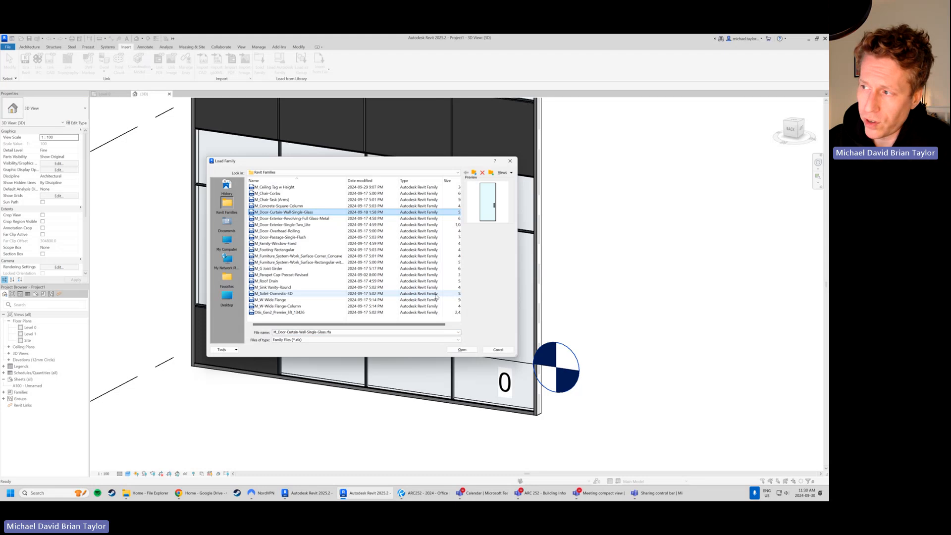
pyautogui.click(468, 351)
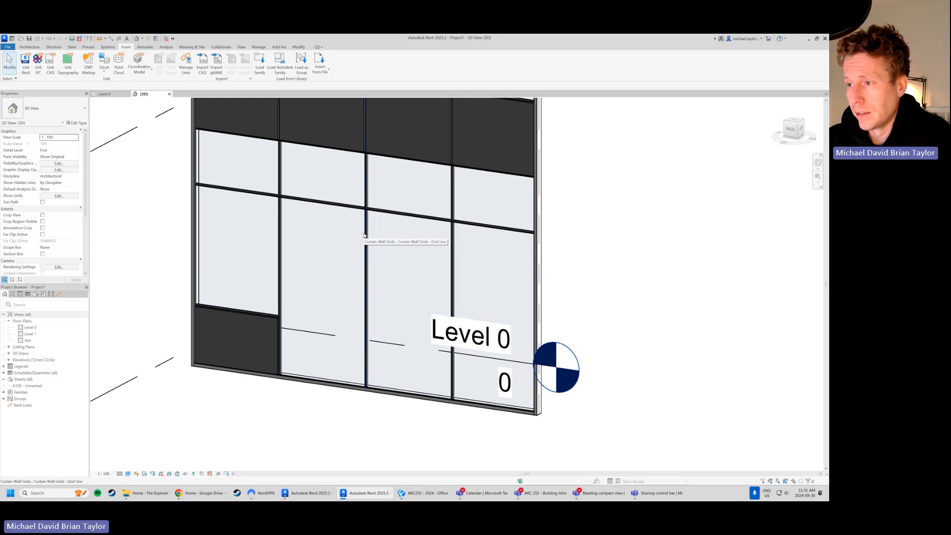
# - Swap the tall glazed panel in the second bay for the M_Door-Curtain-Wall-Single-Glass type and deselect it
pyautogui.click(321, 205)
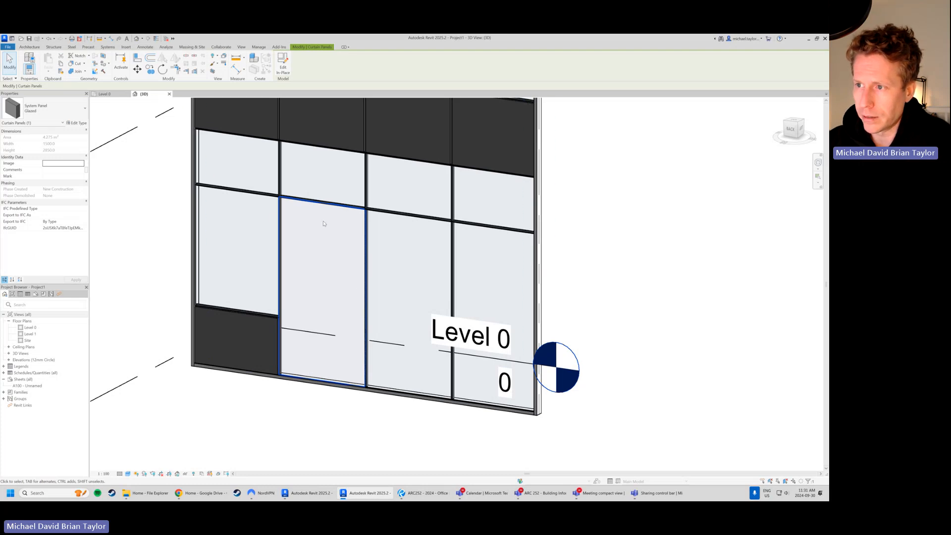
pyautogui.click(73, 108)
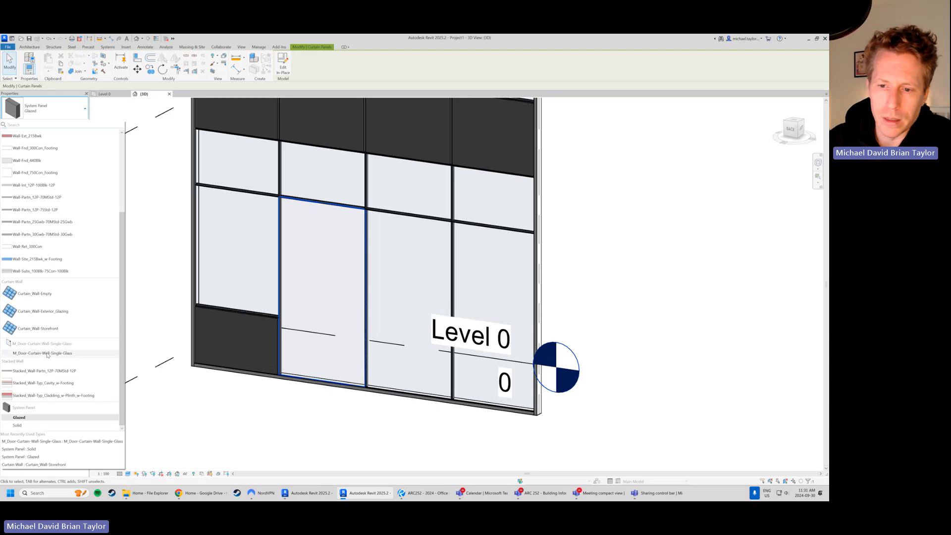
pyautogui.moveTo(48, 355)
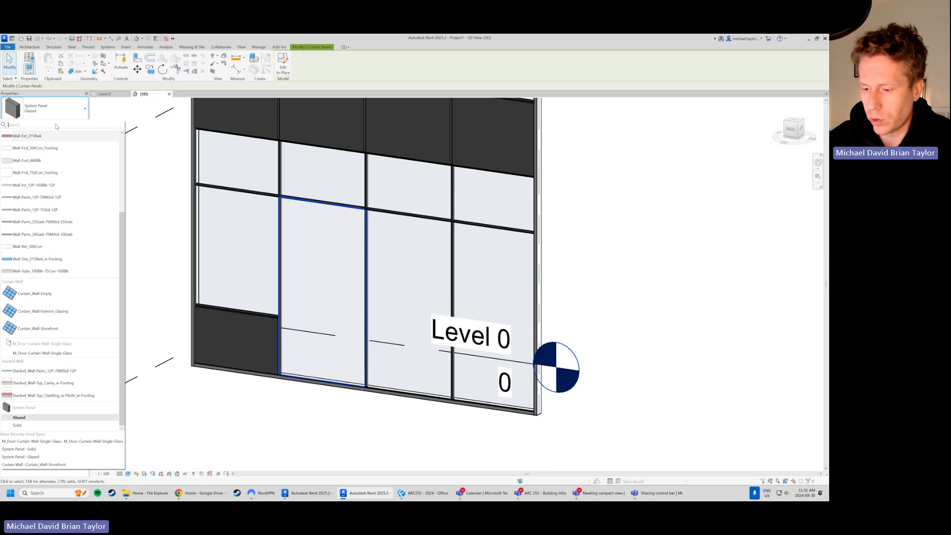
pyautogui.write('door')
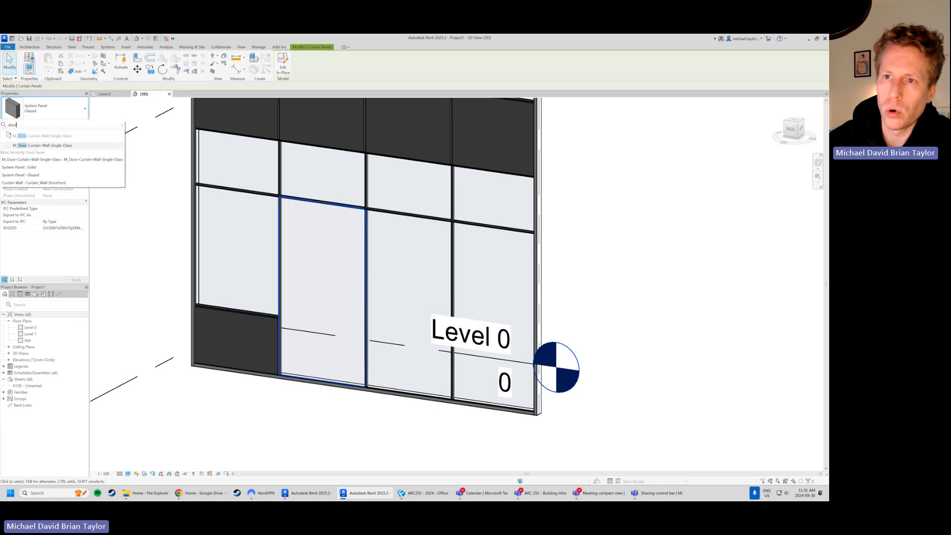
pyautogui.click(72, 146)
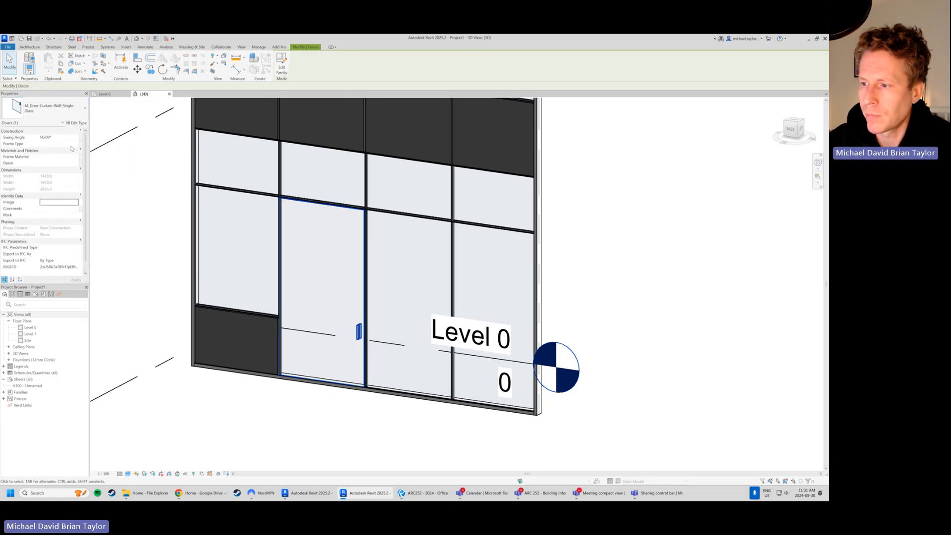
pyautogui.click(346, 411)
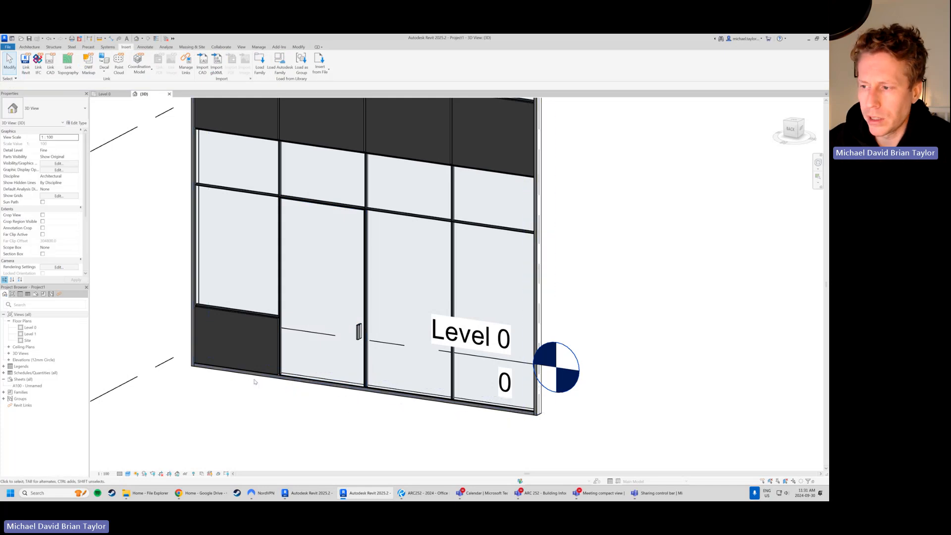
# - Open the Level 0 floor plan and flip the curtain wall door to the opposite side of the wall with its hinge on the other jamb
pyautogui.scroll(1, 380, 379)
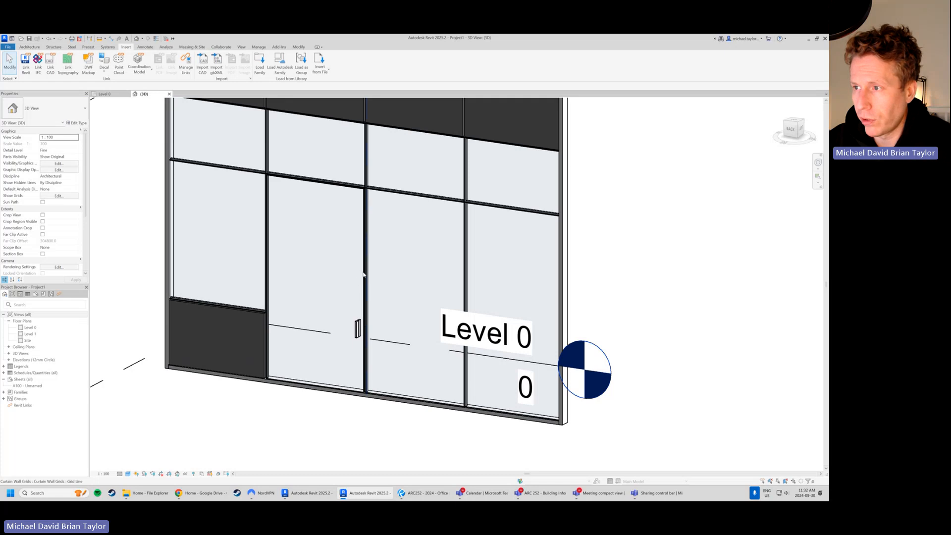
pyautogui.doubleClick(30, 327)
pyautogui.scroll(5, 421, 322)
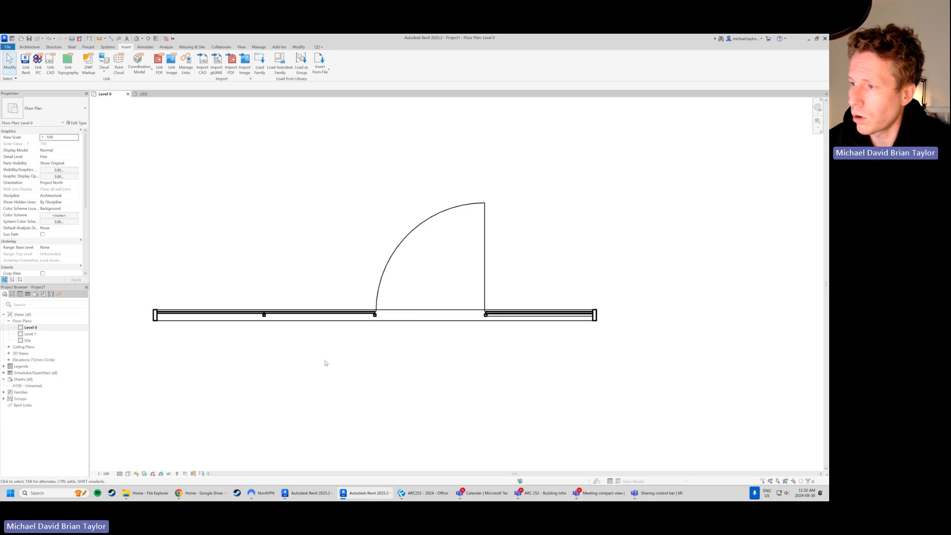
pyautogui.click(421, 248)
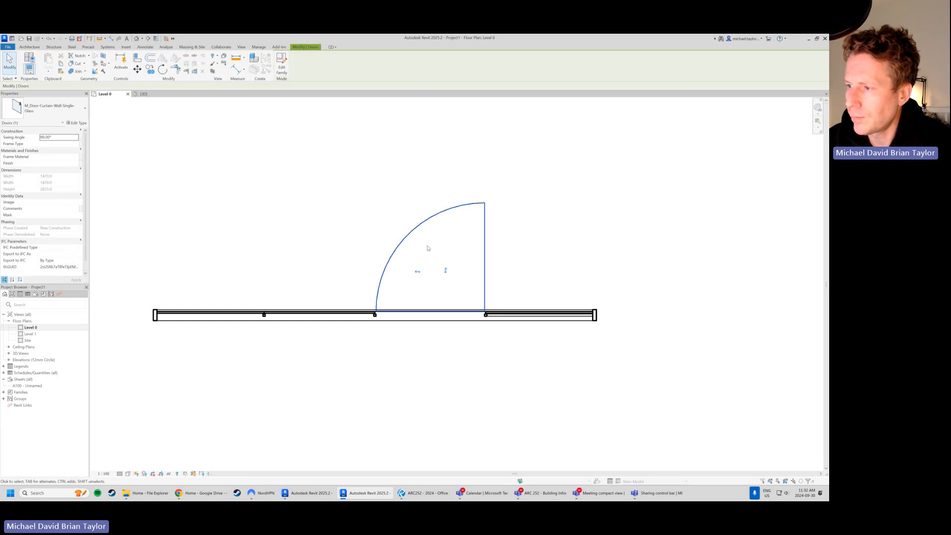
pyautogui.scroll(-1, 454, 247)
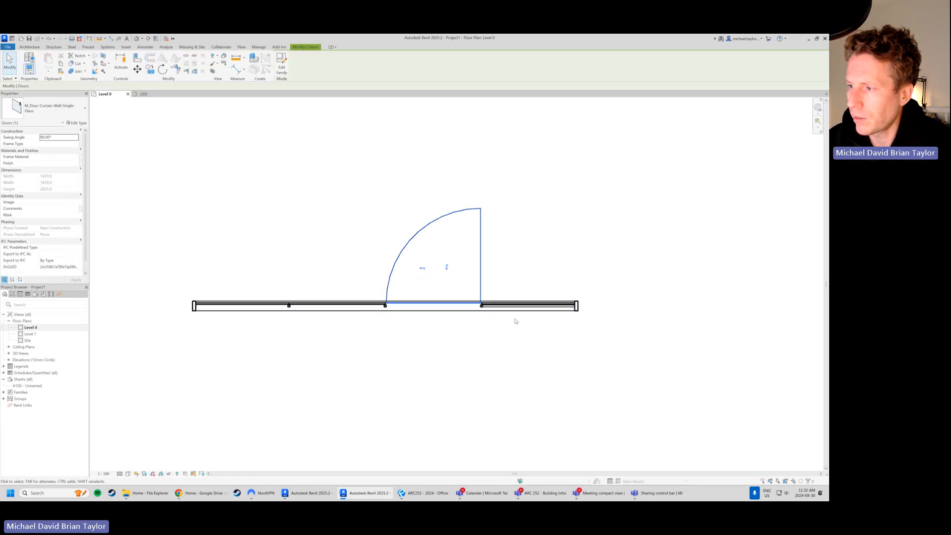
pyautogui.click(422, 268)
pyautogui.click(420, 268)
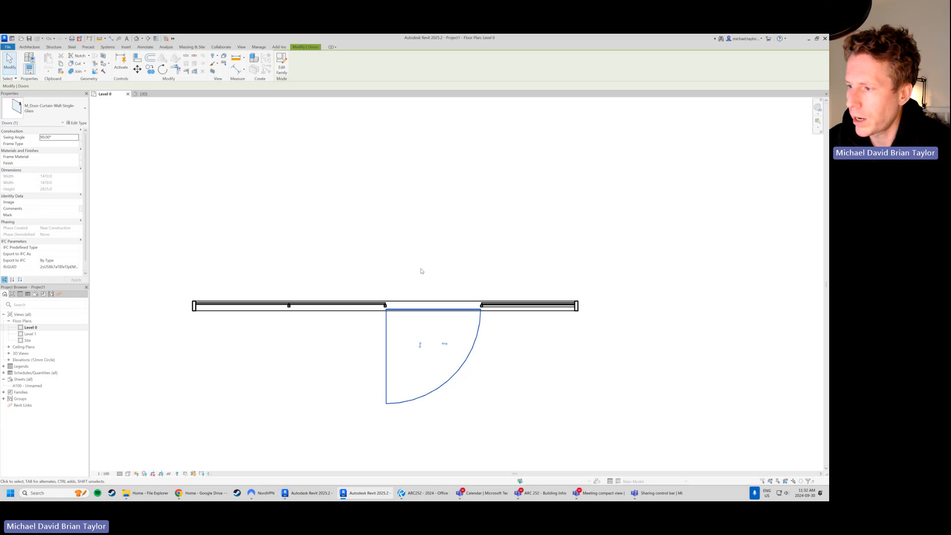
# - Cycle the door through its swing orientations, finishing with it opening below the wall in plan and hinged on the right jamb, and deselect it
pyautogui.click(444, 344)
pyautogui.press('space')
pyautogui.press('space')
pyautogui.press('space')
pyautogui.press('space')
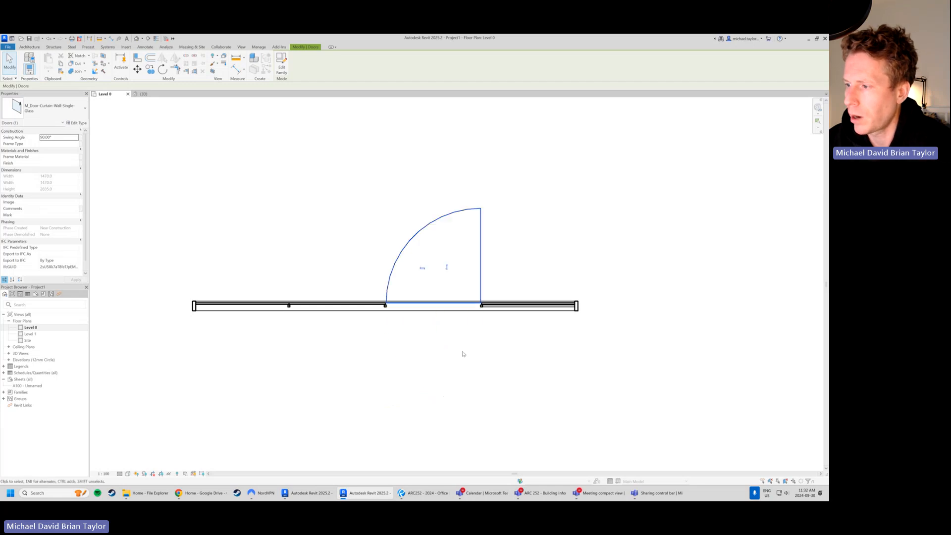
pyautogui.click(532, 385)
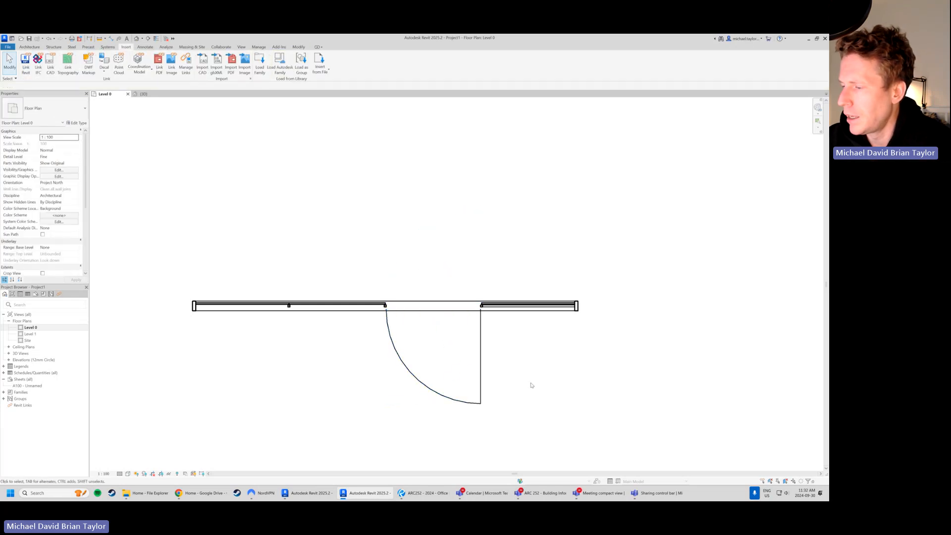
# - Flip the door's facing so it swings to the upper side of the wall in plan, and deselect it
pyautogui.click(480, 356)
pyautogui.click(447, 344)
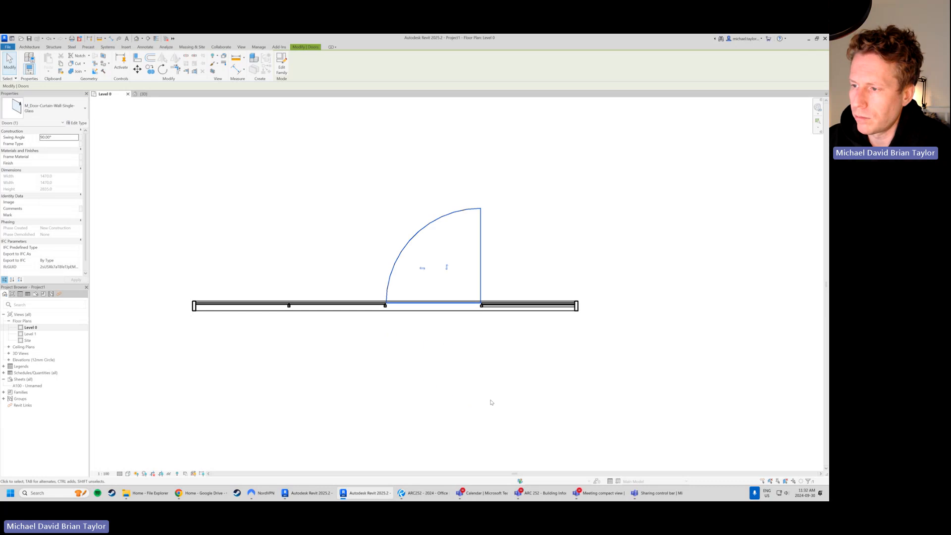
pyautogui.click(484, 407)
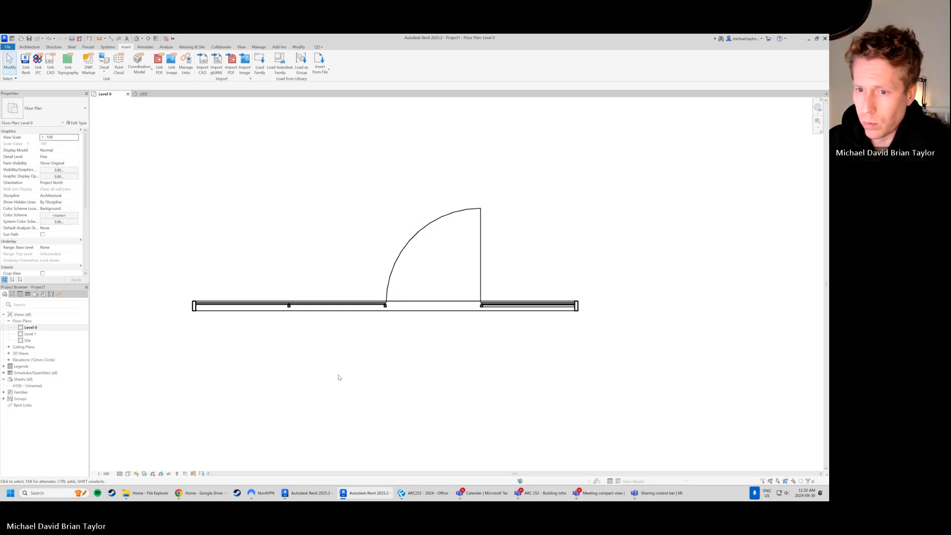
# - Return to the 3D view, unpin the bottom mullion running beneath the door and delete it
pyautogui.click(145, 94)
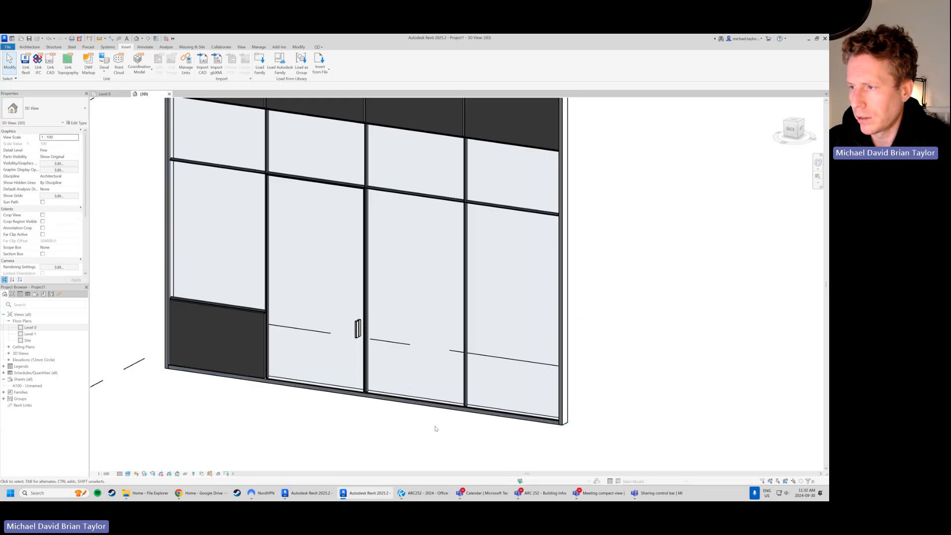
pyautogui.scroll(3, 375, 403)
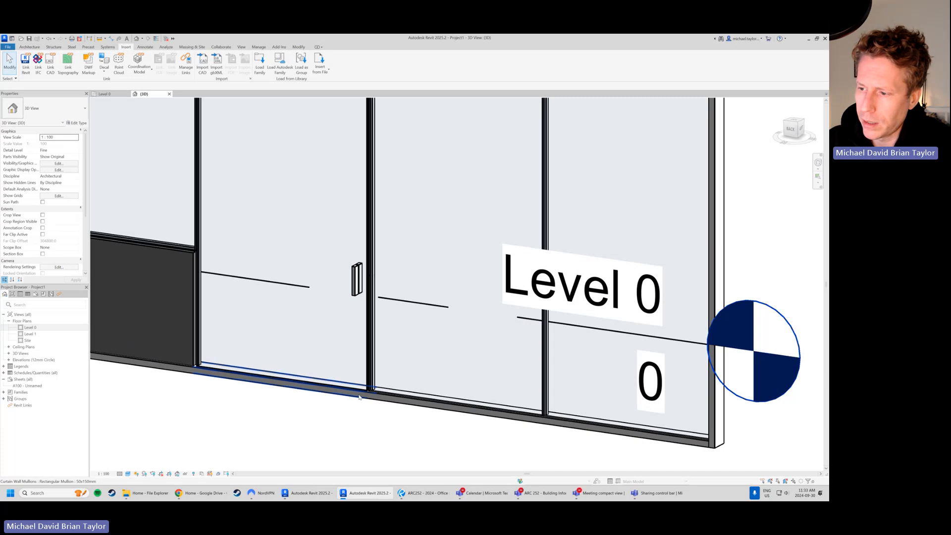
pyautogui.click(359, 396)
pyautogui.scroll(-2, 344, 413)
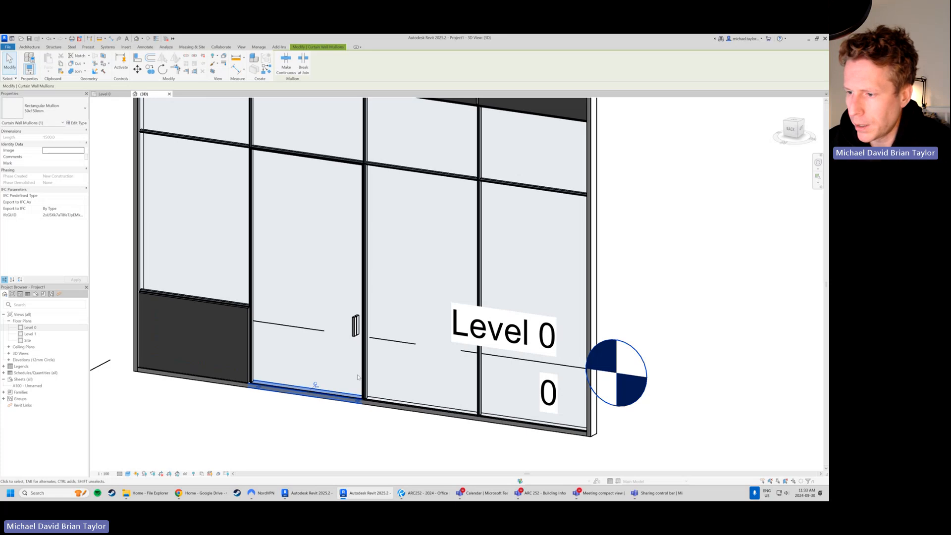
pyautogui.click(315, 385)
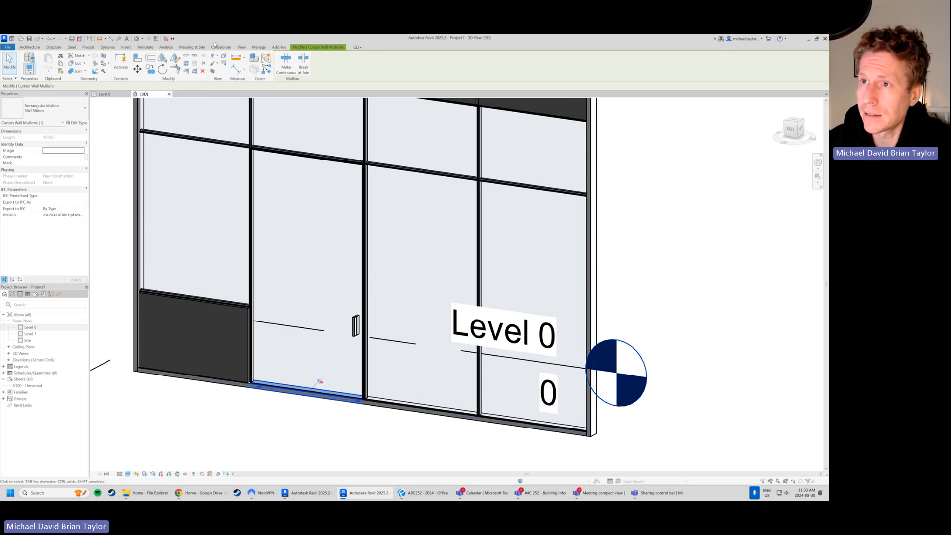
pyautogui.click(204, 72)
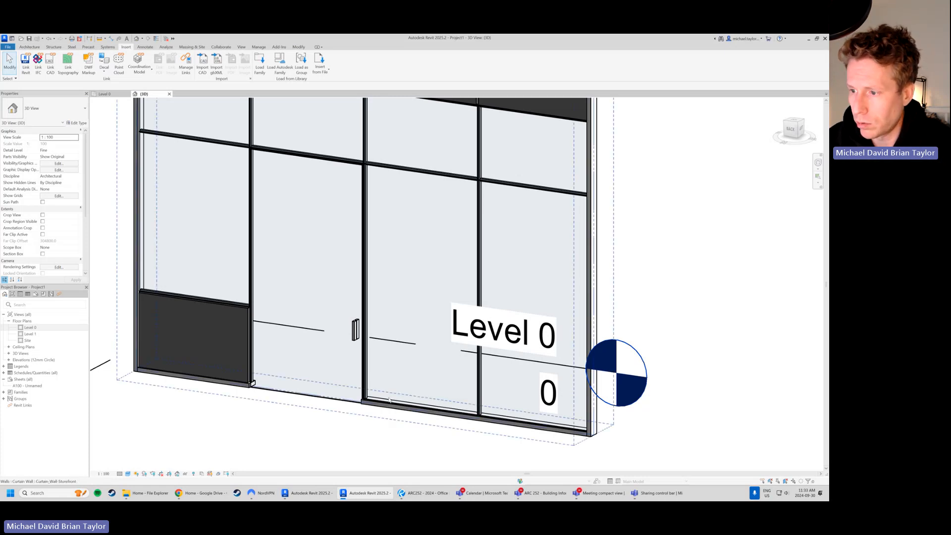
pyautogui.scroll(-2, 327, 311)
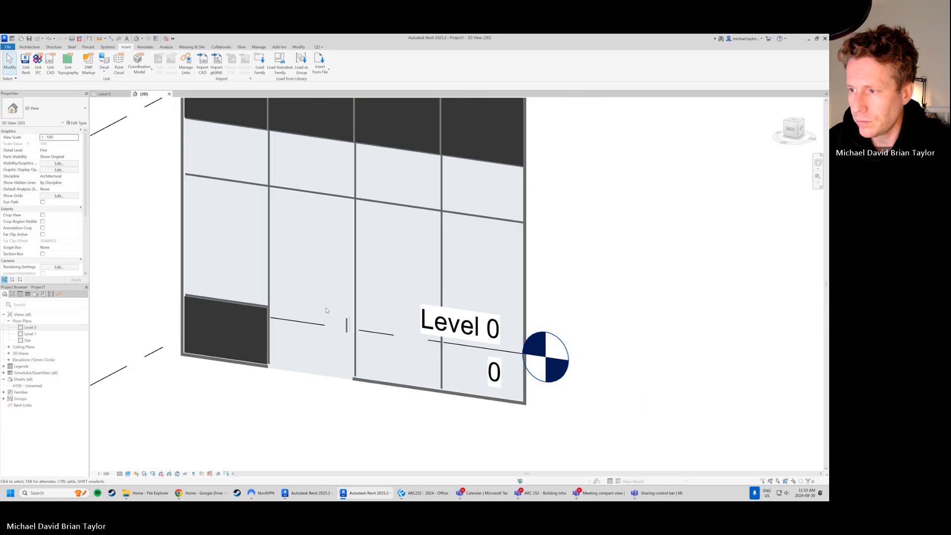
pyautogui.scroll(-1, 326, 310)
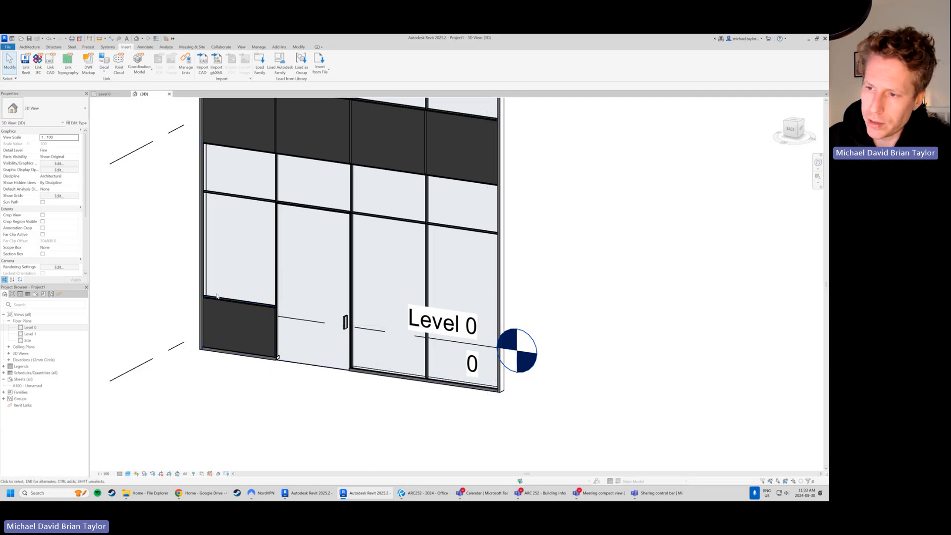
pyautogui.click(286, 308)
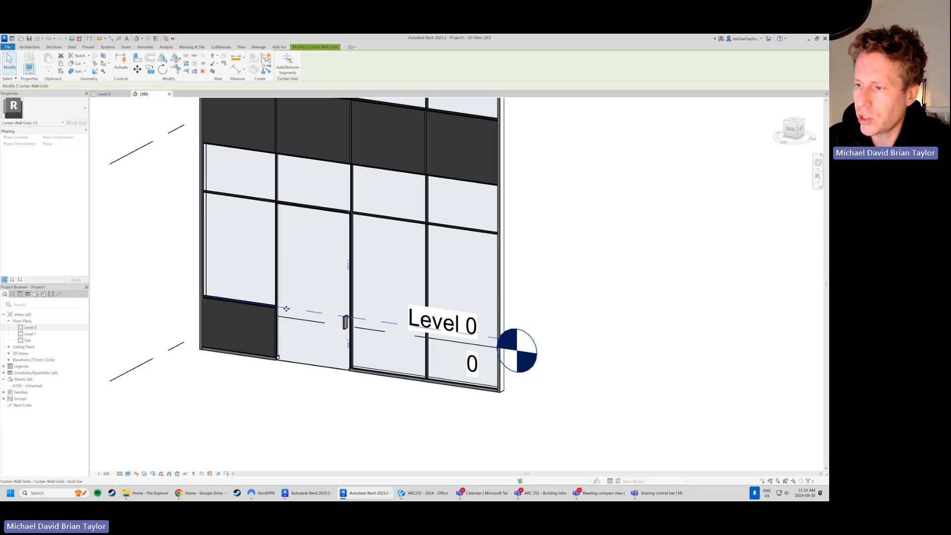
pyautogui.scroll(-2, 127, 359)
pyautogui.scroll(1, 380, 328)
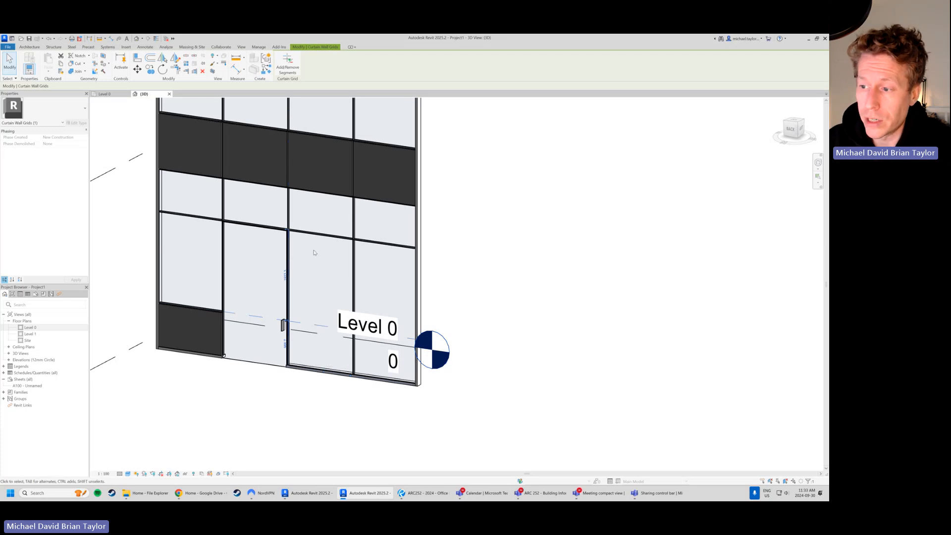
pyautogui.scroll(2, 338, 338)
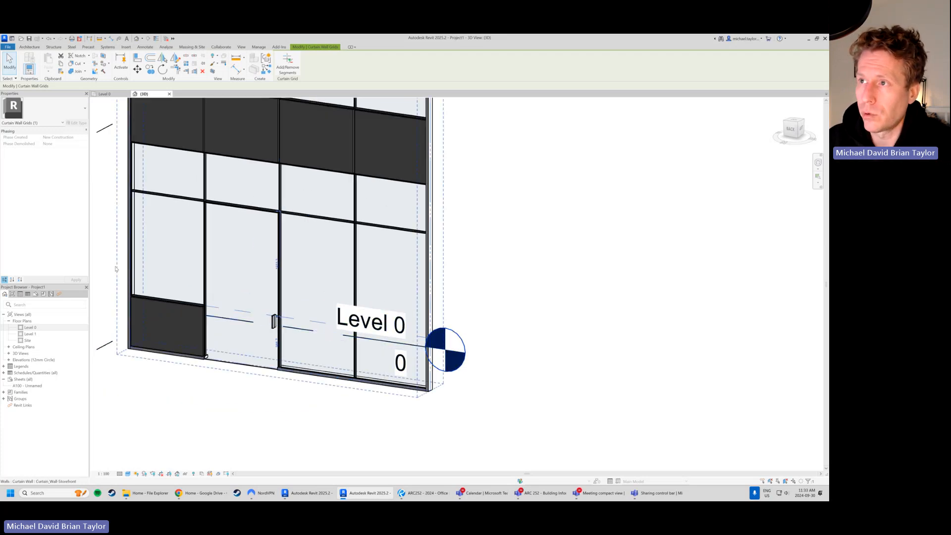
pyautogui.scroll(-1, 338, 338)
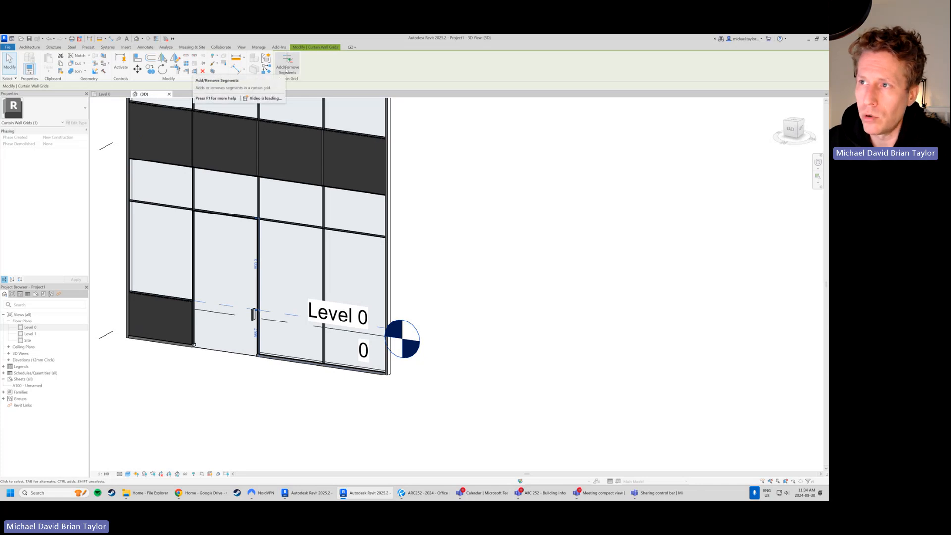
pyautogui.click(533, 344)
pyautogui.click(282, 312)
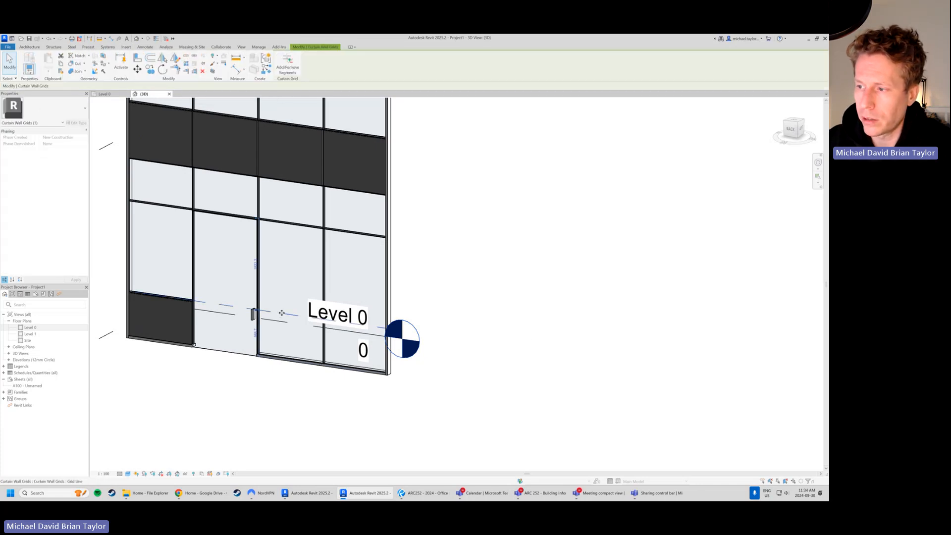
pyautogui.click(505, 286)
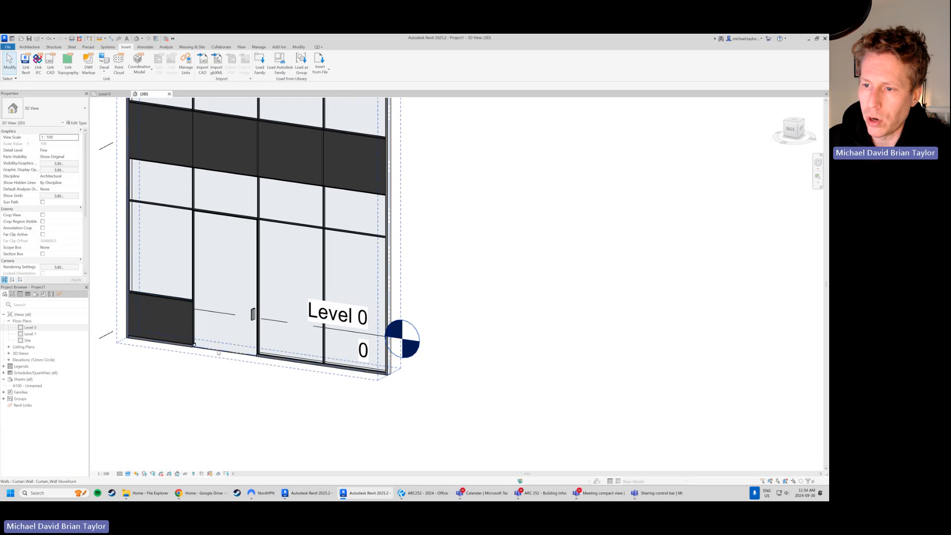
# - Add segments of the low horizontal grid line across the third and fourth bays with Add/Remove Segments, leaving the door bay undivided
pyautogui.click(220, 305)
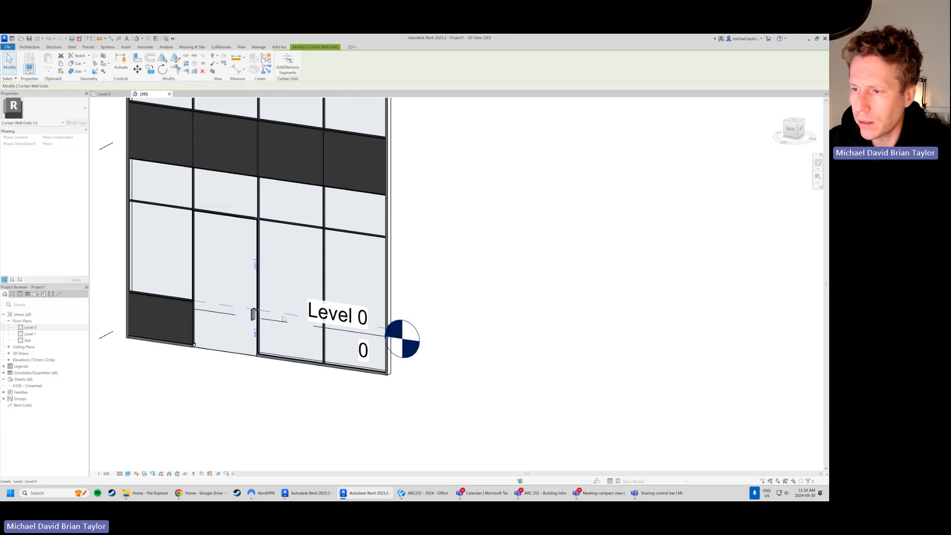
pyautogui.scroll(1, 305, 324)
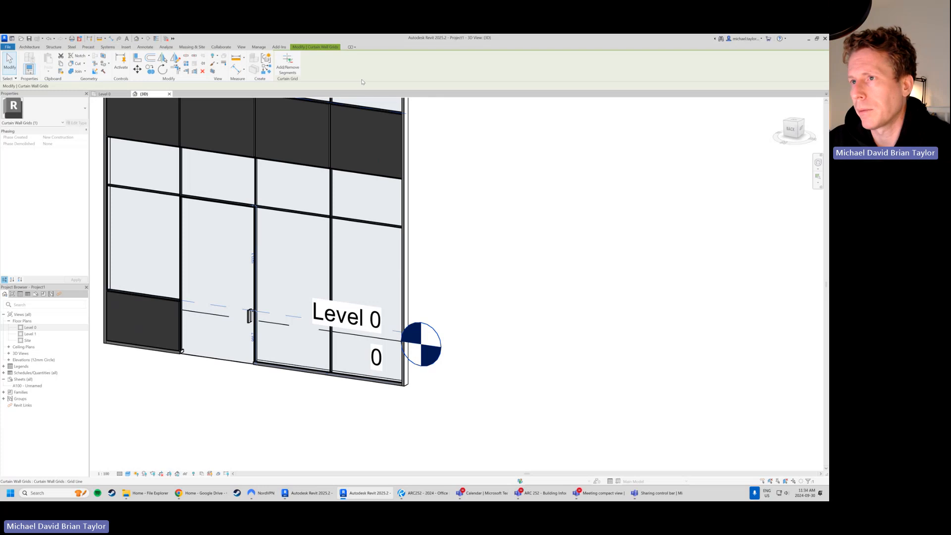
pyautogui.click(287, 66)
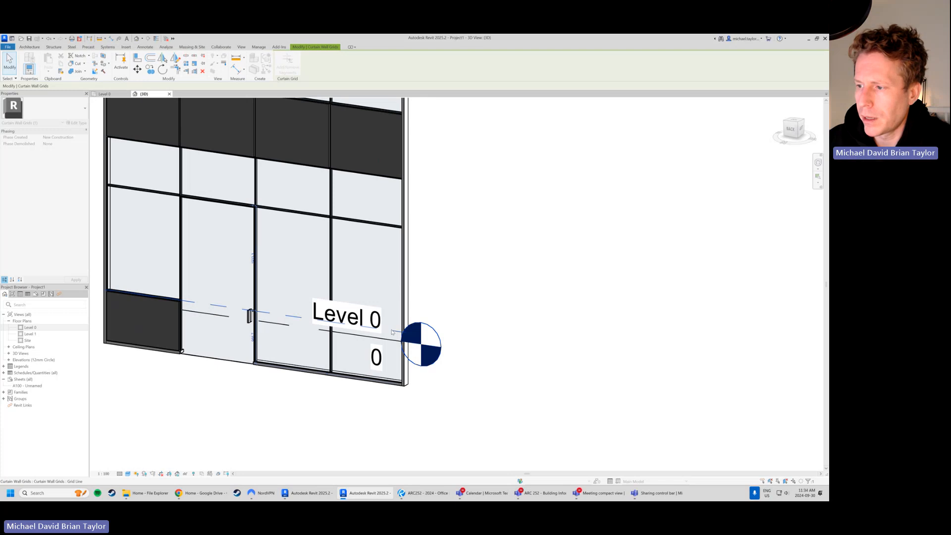
pyautogui.click(289, 319)
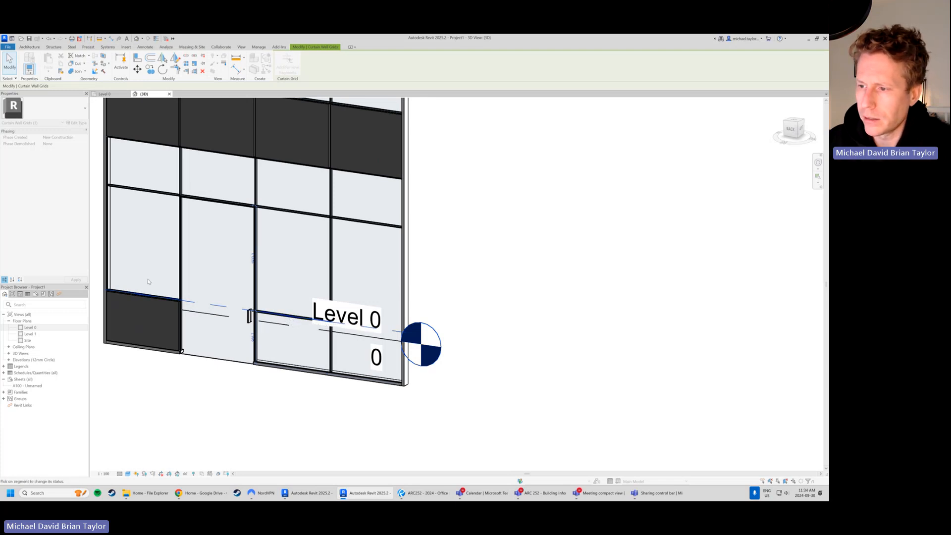
pyautogui.scroll(-1, 147, 281)
pyautogui.scroll(2, 321, 338)
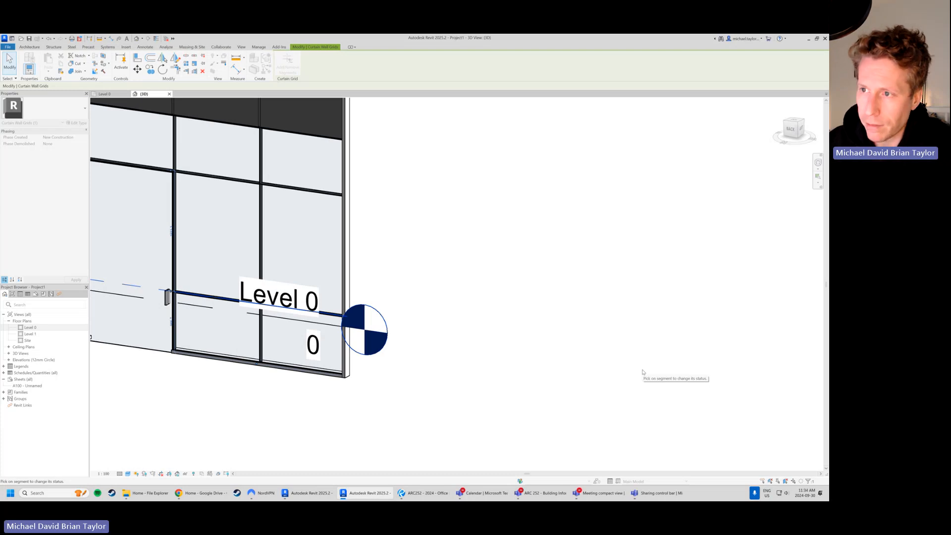
pyautogui.scroll(-1, 673, 350)
pyautogui.scroll(1, 170, 245)
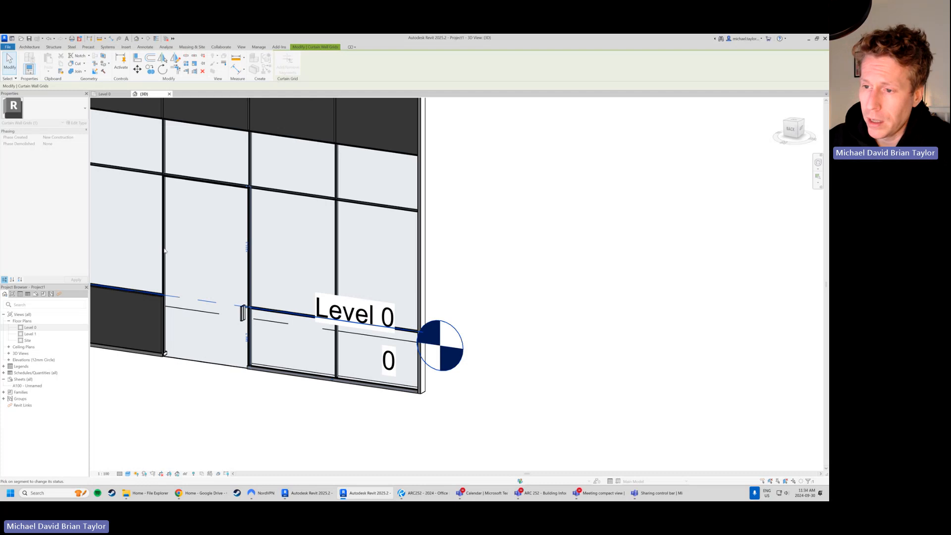
pyautogui.moveTo(165, 251); pyautogui.dragTo(211, 256, button='middle')
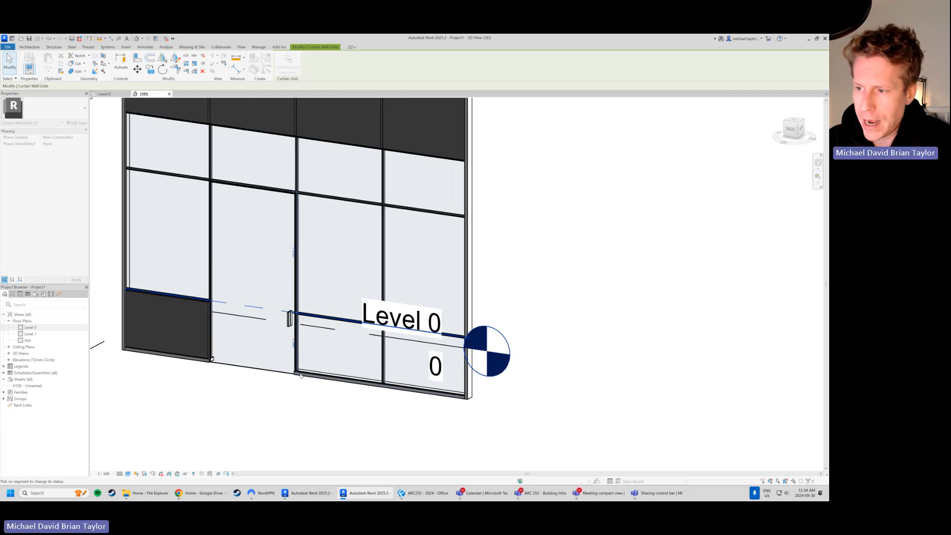
pyautogui.press('Escape')
pyautogui.press('Escape')
# - Set the Level 1 elevation to 4500 and deselect the level
pyautogui.moveTo(304, 304); pyautogui.dragTo(183, 282, button='middle')
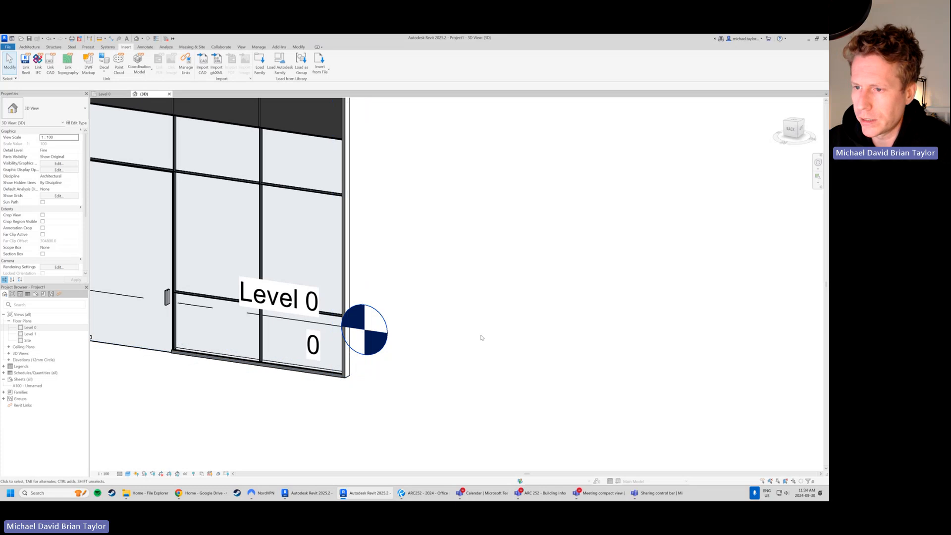
pyautogui.scroll(-1, 569, 313)
pyautogui.moveTo(236, 262); pyautogui.dragTo(312, 297, button='middle')
pyautogui.scroll(-1, 348, 329)
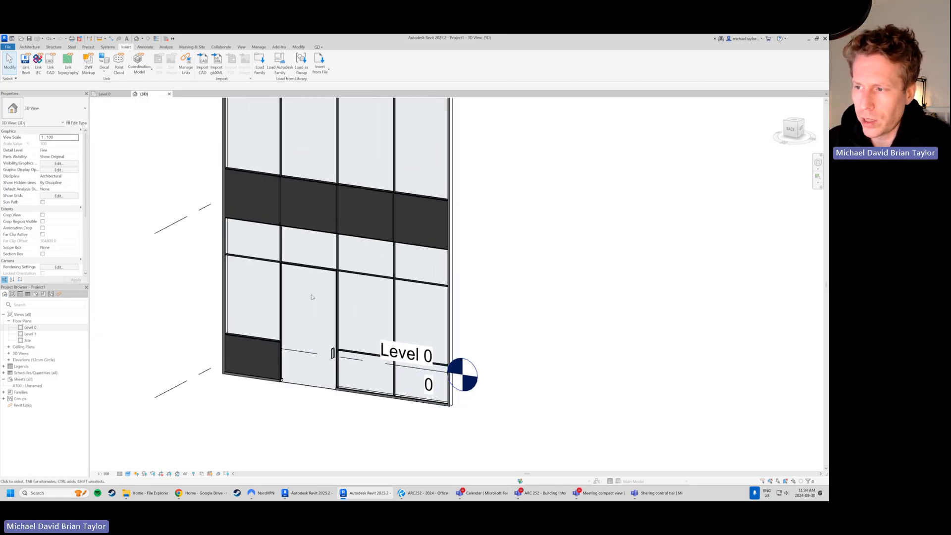
pyautogui.scroll(-1, 309, 296)
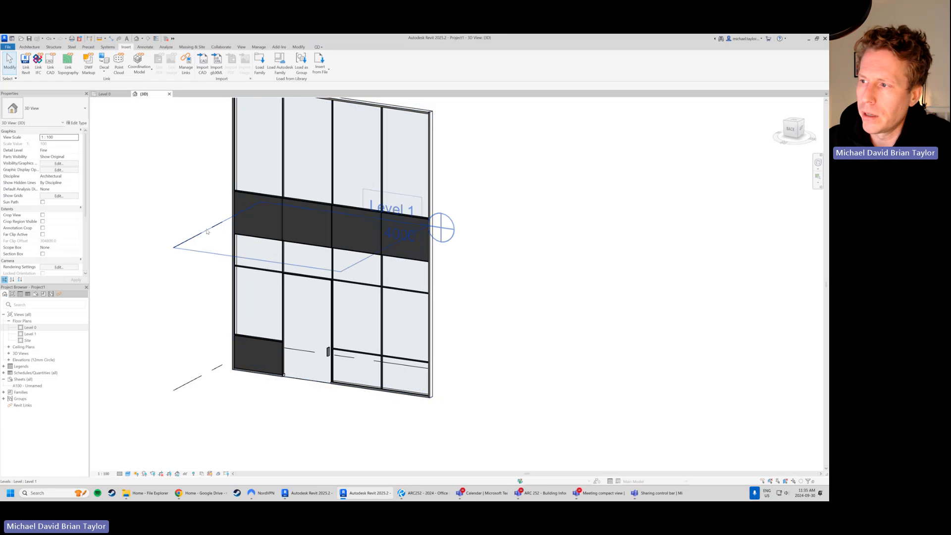
pyautogui.click(416, 236)
pyautogui.click(410, 234)
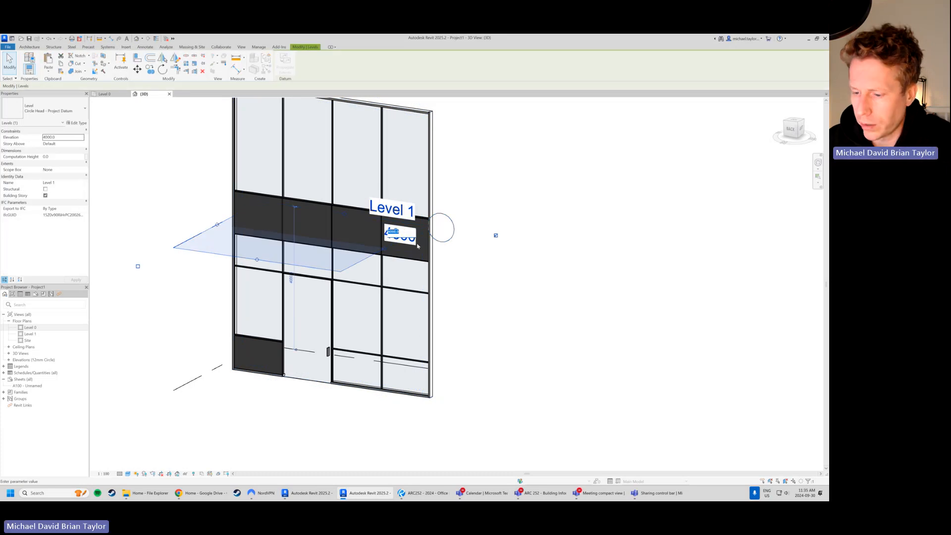
pyautogui.write('4500')
pyautogui.press('Return')
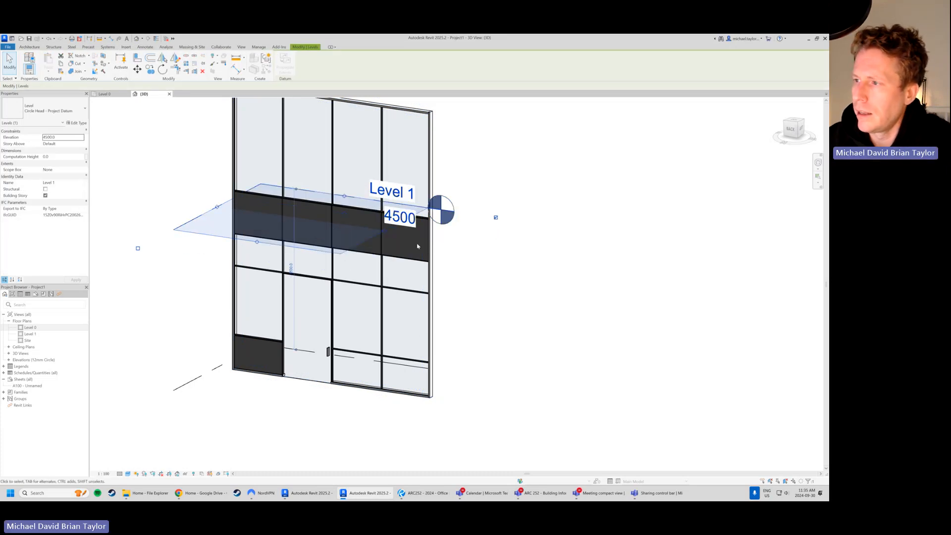
pyautogui.scroll(-1, 405, 356)
pyautogui.click(455, 330)
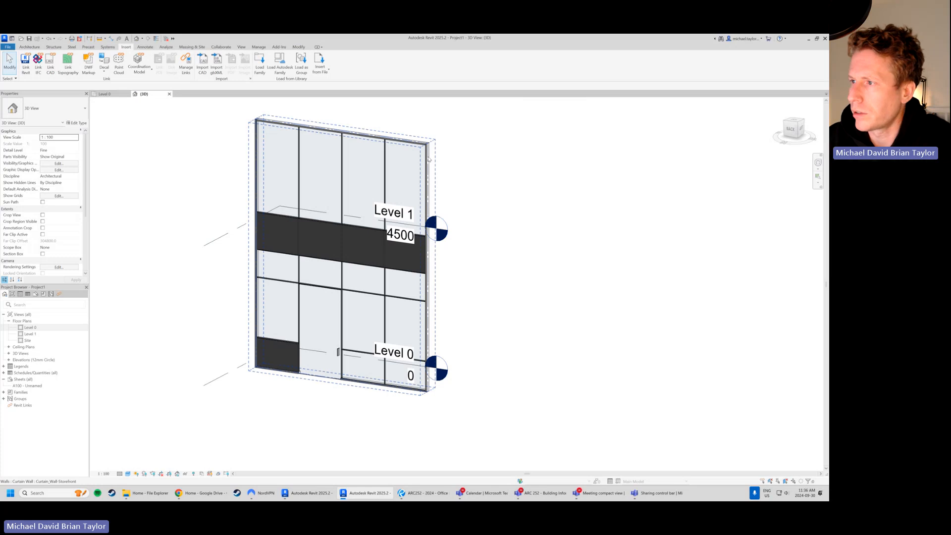
# - Try Level 1 as the storefront wall's base constraint, and undo the change
pyautogui.click(429, 158)
pyautogui.click(75, 137)
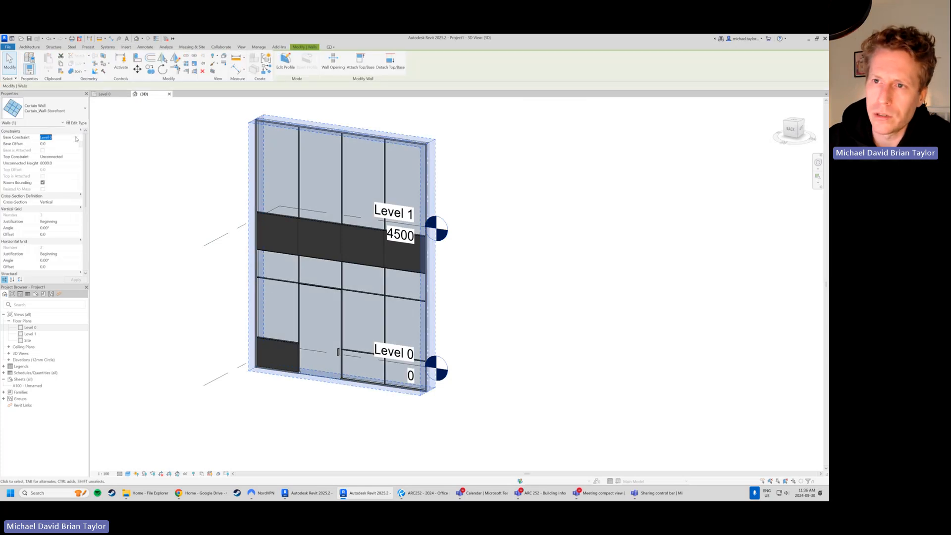
pyautogui.click(57, 150)
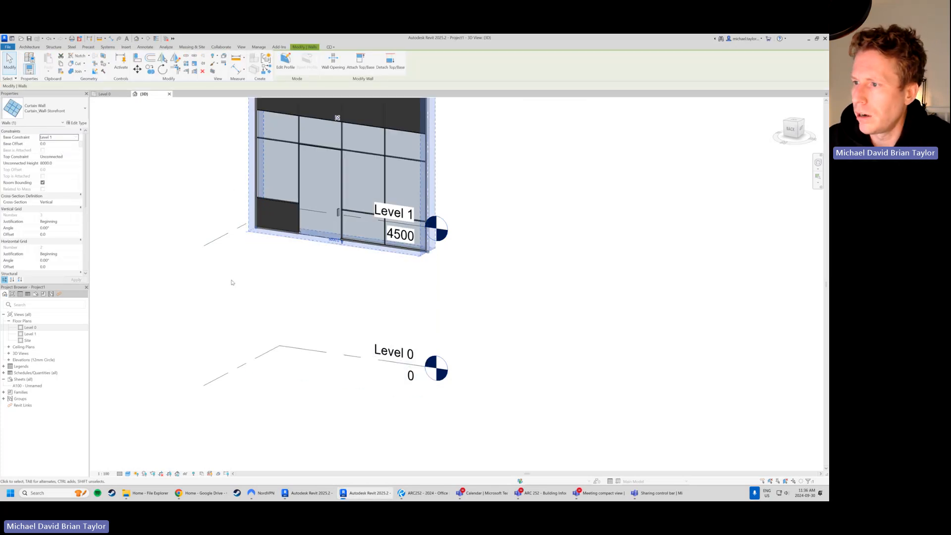
pyautogui.hotkey('ctrl', 'z')
# - Try to constrain the wall's top up to Level 1, and cancel the change
pyautogui.click(292, 146)
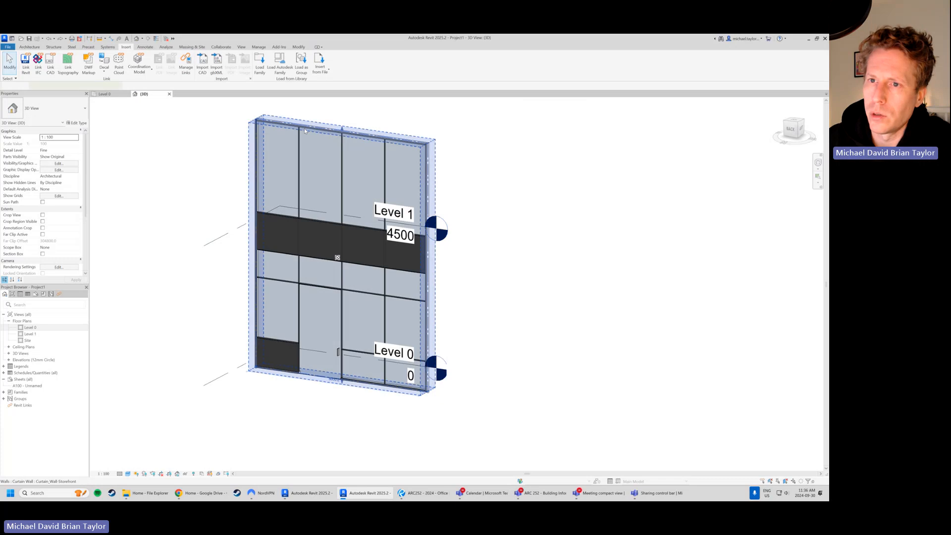
pyautogui.click(75, 156)
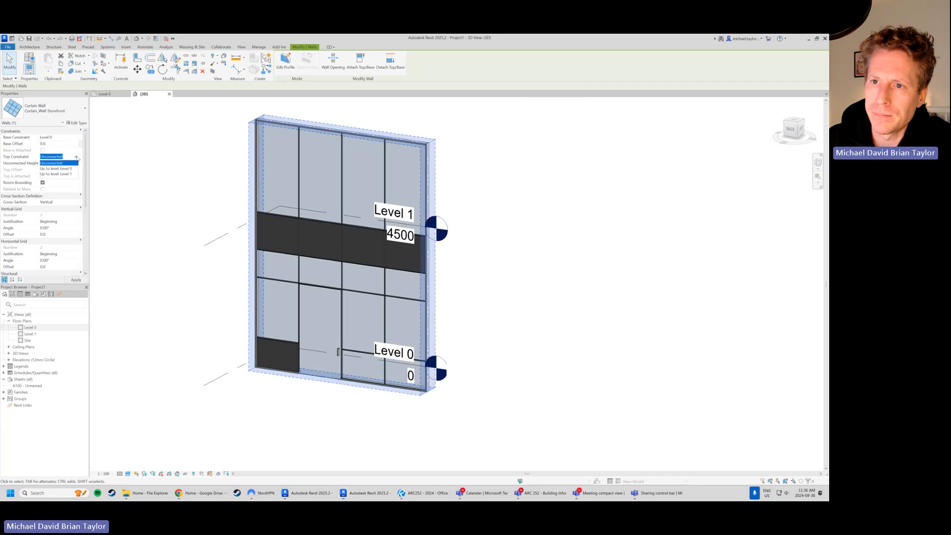
pyautogui.click(57, 176)
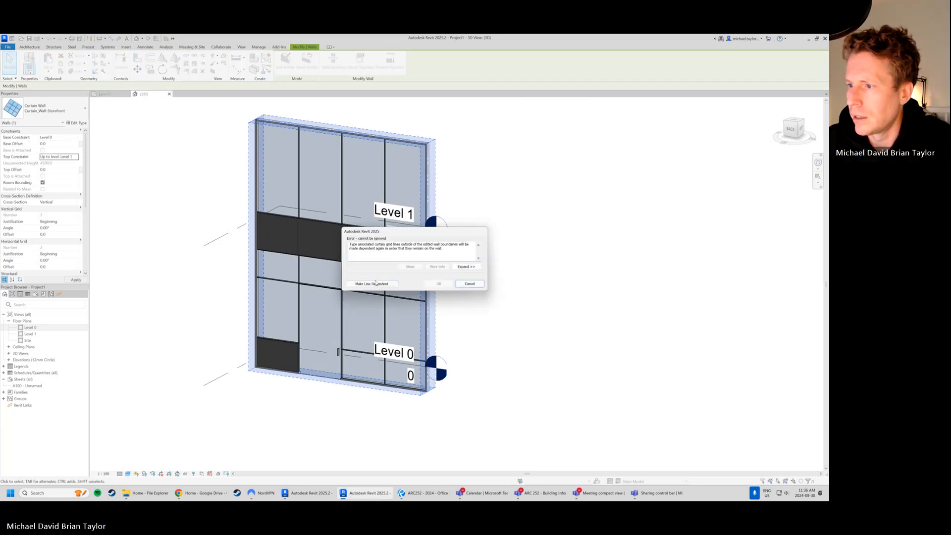
pyautogui.click(469, 284)
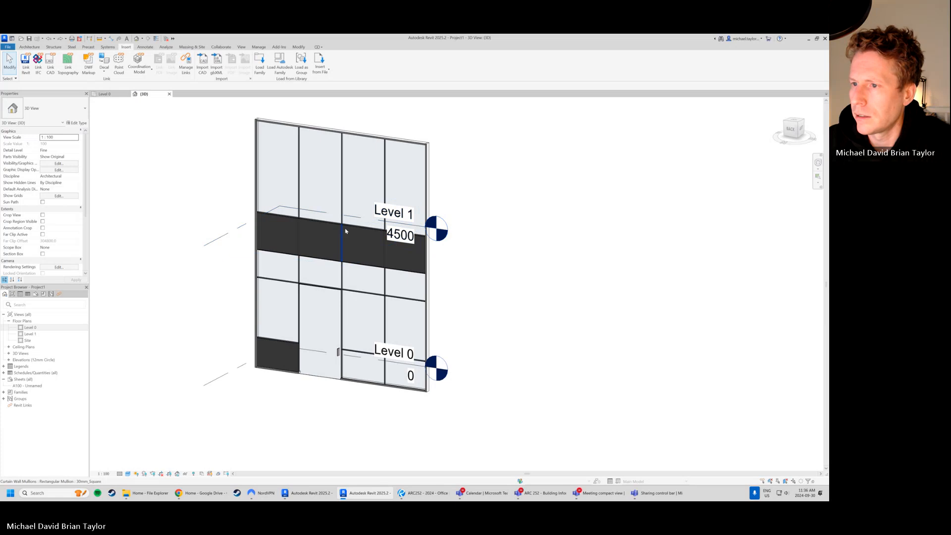
# - Filter a selection around the dark panel band down to Curtain Wall Grids and try to delete those grid lines
pyautogui.moveTo(228, 270); pyautogui.dragTo(425, 318)
pyautogui.moveTo(219, 192); pyautogui.dragTo(435, 318)
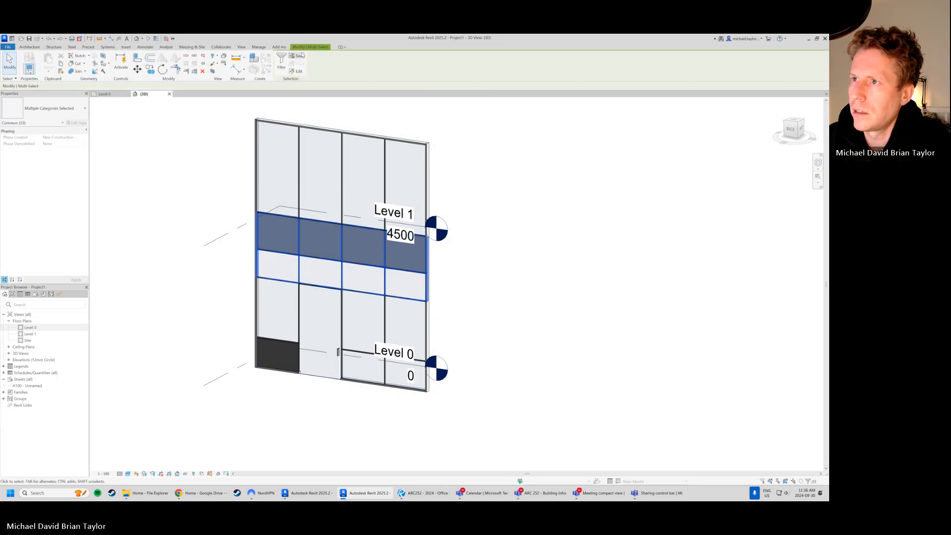
pyautogui.click(281, 61)
pyautogui.click(722, 189)
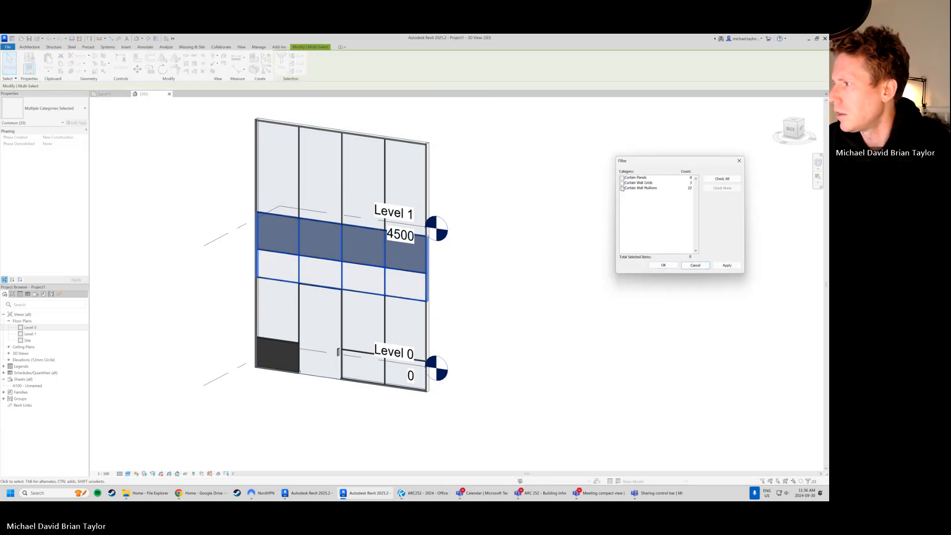
pyautogui.click(622, 183)
pyautogui.click(664, 265)
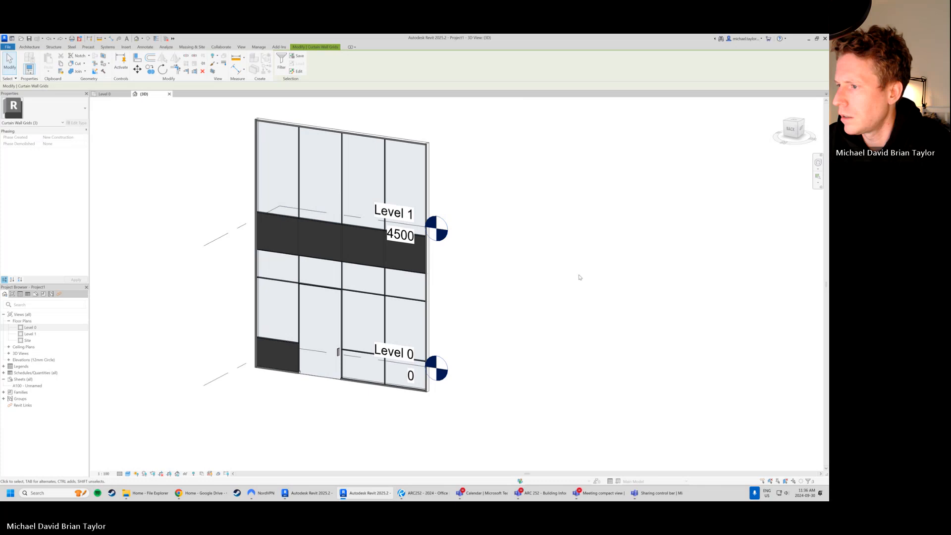
pyautogui.press('Delete')
pyautogui.click(468, 284)
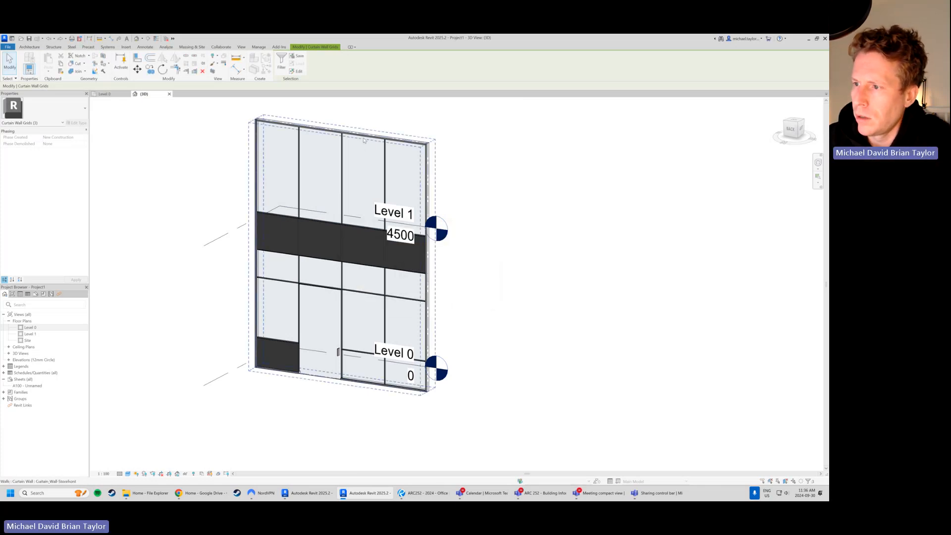
# - Set the wall's top constraint to Up to level: Level 1, making the grid lines dependent and deleting the elements outside the boundary
pyautogui.scroll(2, 377, 117)
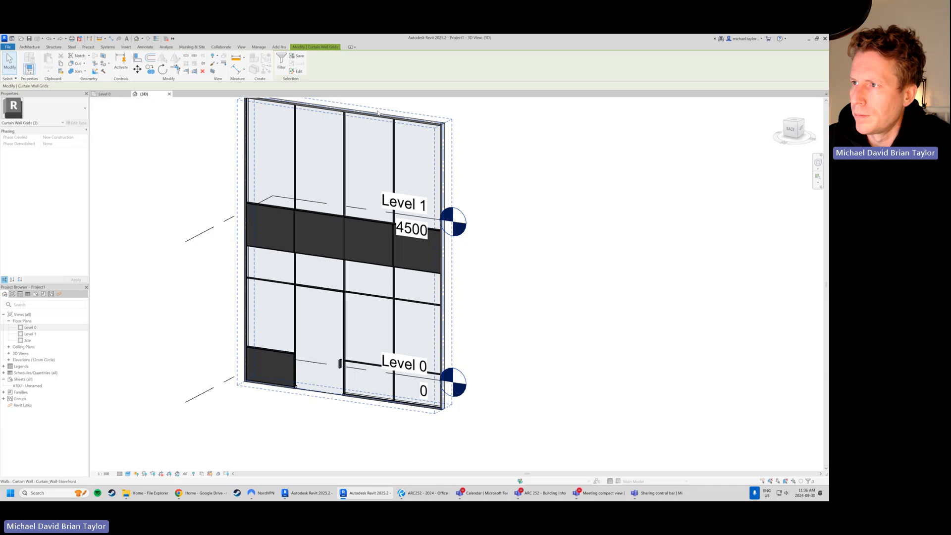
pyautogui.moveTo(344, 113); pyautogui.dragTo(338, 133, button='middle')
pyautogui.click(340, 132)
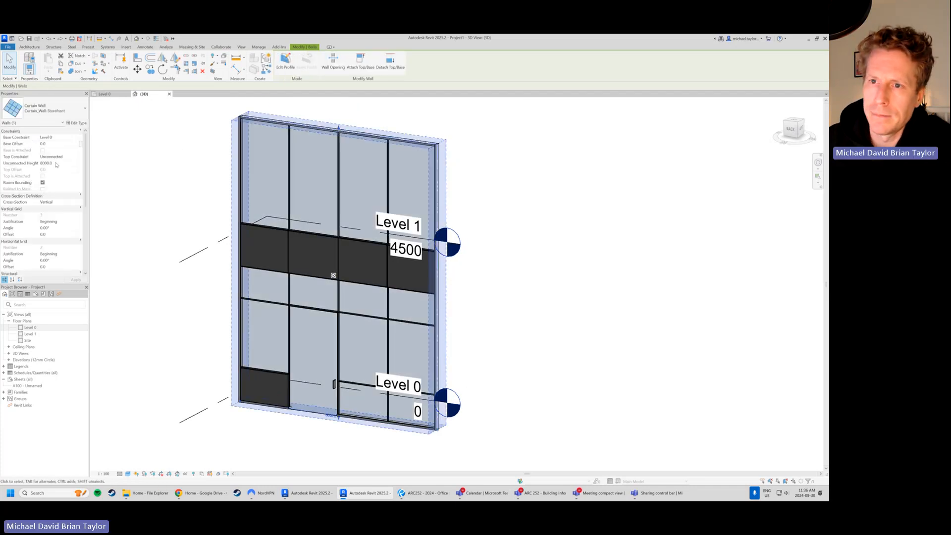
pyautogui.click(58, 163)
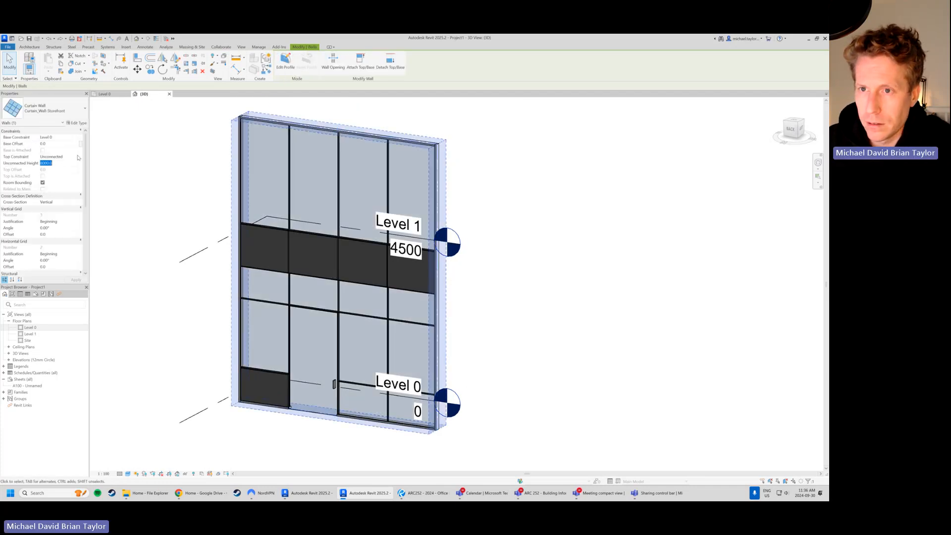
pyautogui.click(78, 157)
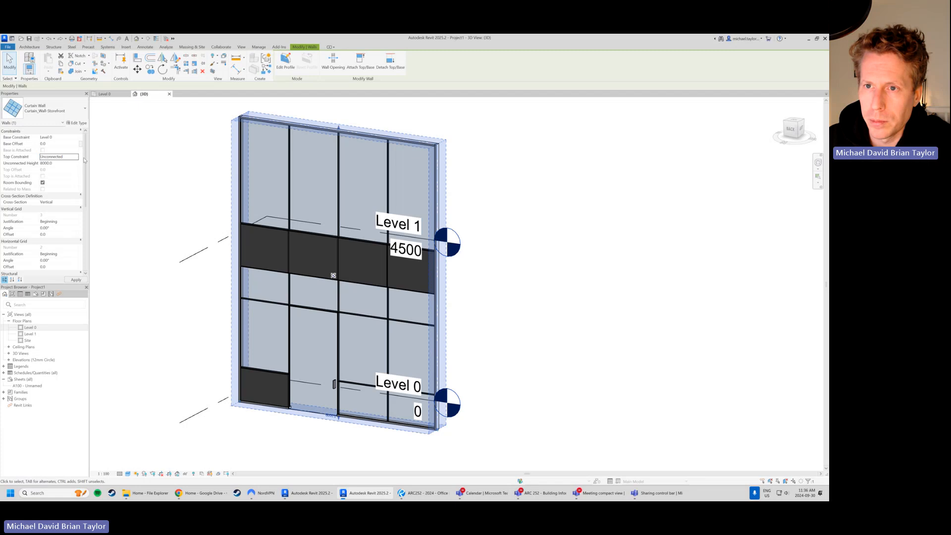
pyautogui.click(76, 157)
pyautogui.click(55, 169)
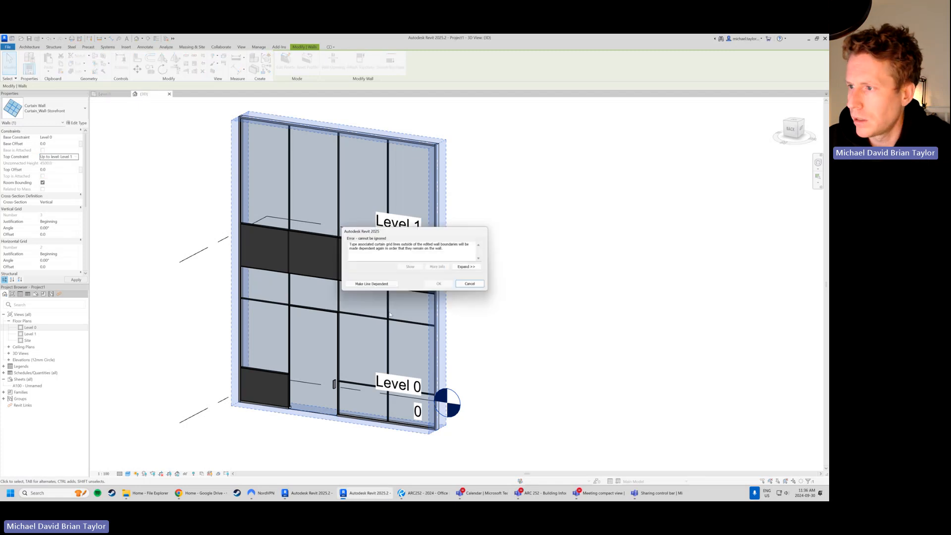
pyautogui.click(384, 284)
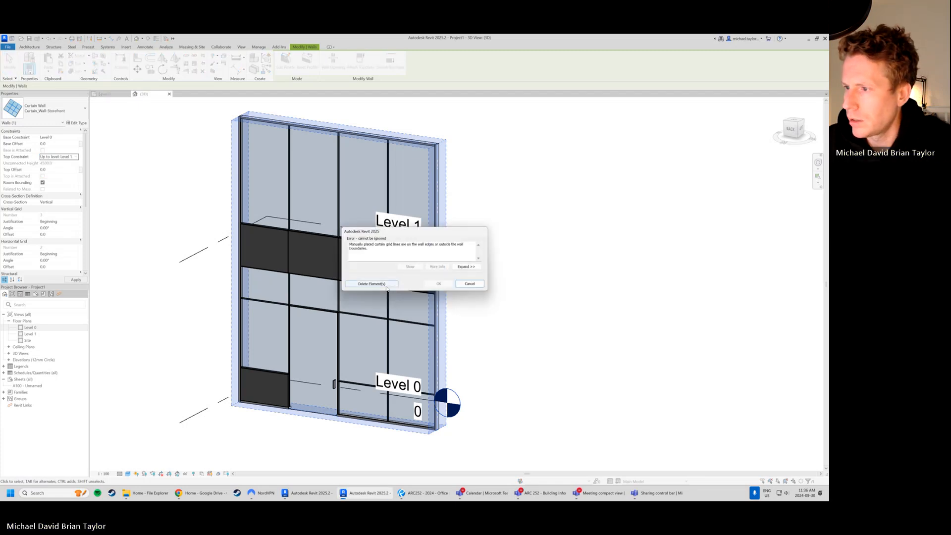
pyautogui.click(386, 285)
pyautogui.click(492, 331)
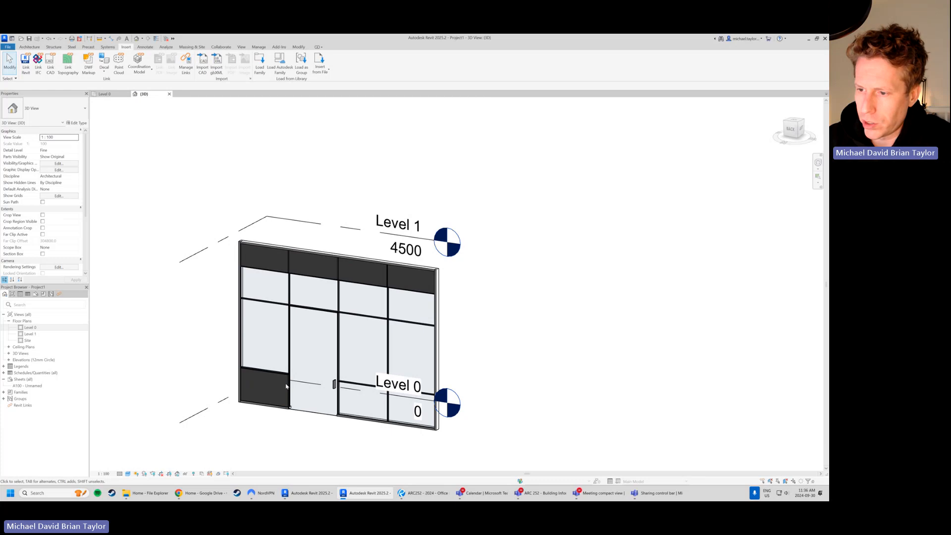
# - Delete the low horizontal grid line that runs through the door bay
pyautogui.click(304, 377)
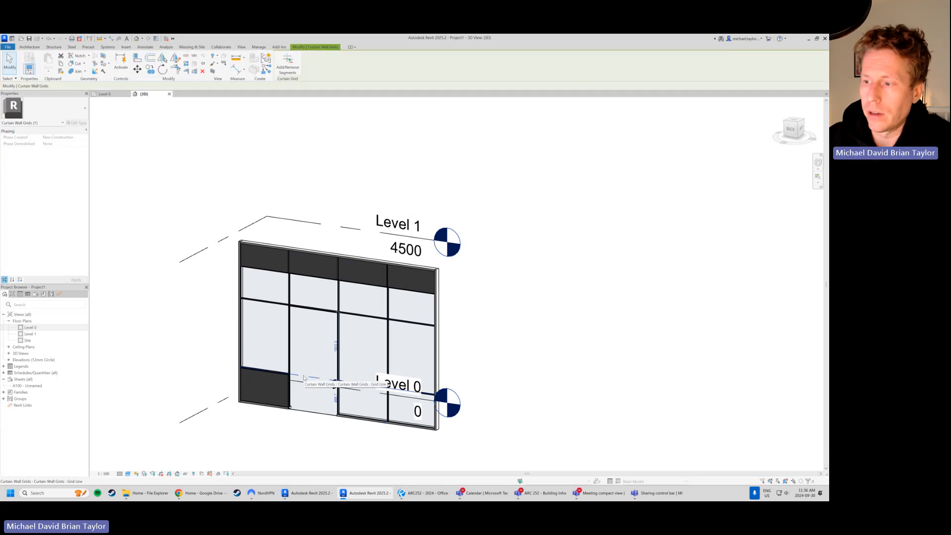
pyautogui.press('Delete')
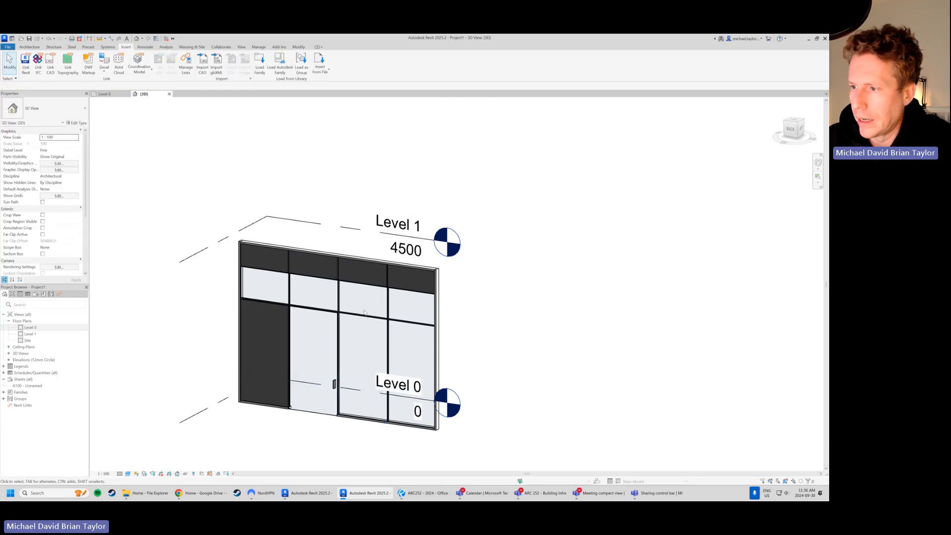
pyautogui.click(373, 288)
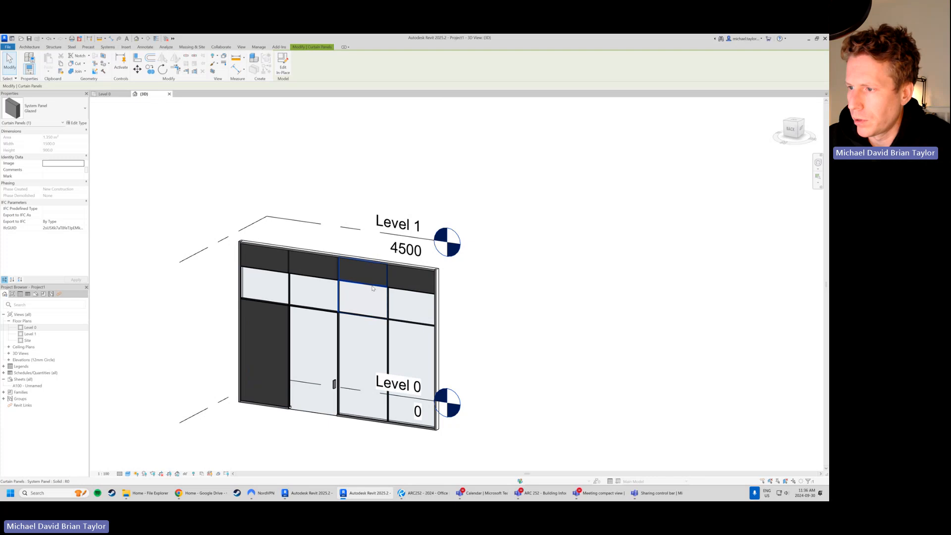
# - Filter a selection around the upper horizontal grid line down to Curtain Wall Grids, and deselect it
pyautogui.moveTo(220, 265); pyautogui.dragTo(441, 307)
pyautogui.click(281, 63)
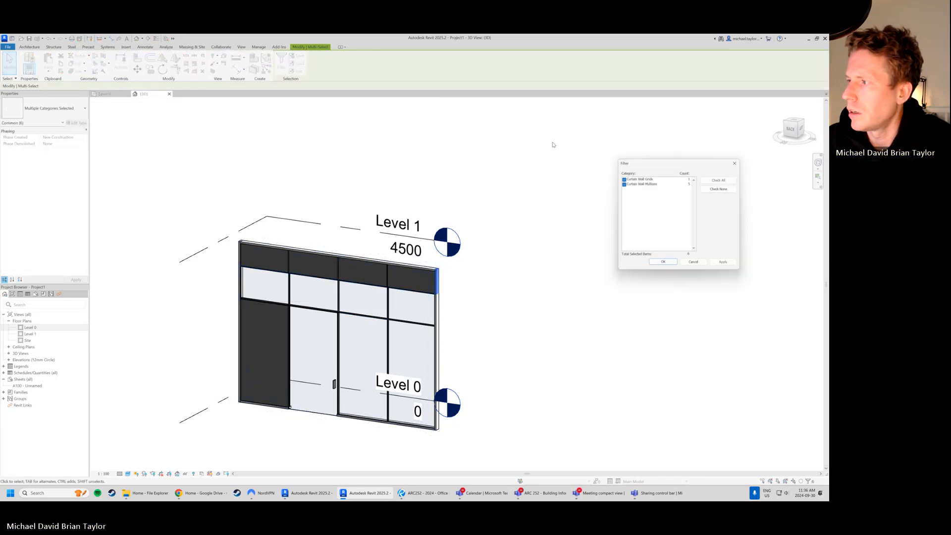
pyautogui.click(722, 188)
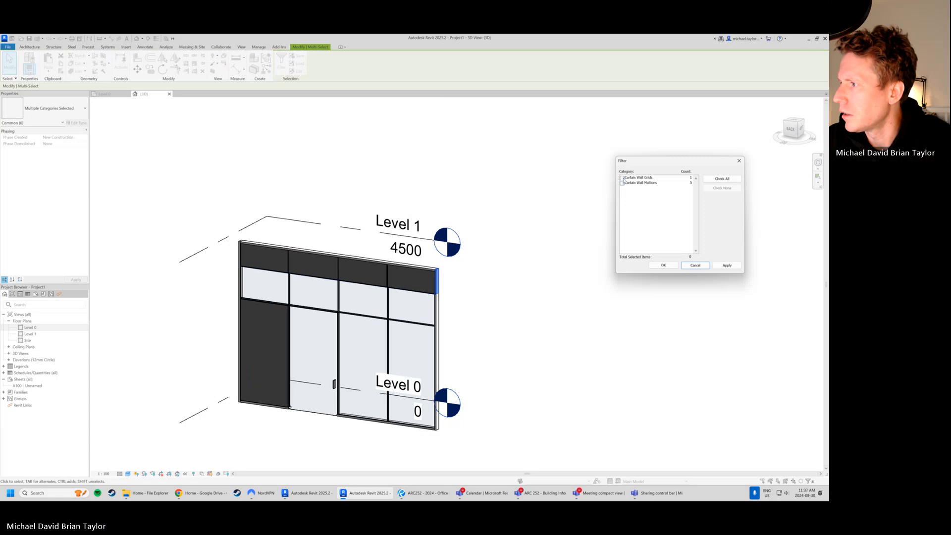
pyautogui.click(622, 177)
pyautogui.click(663, 265)
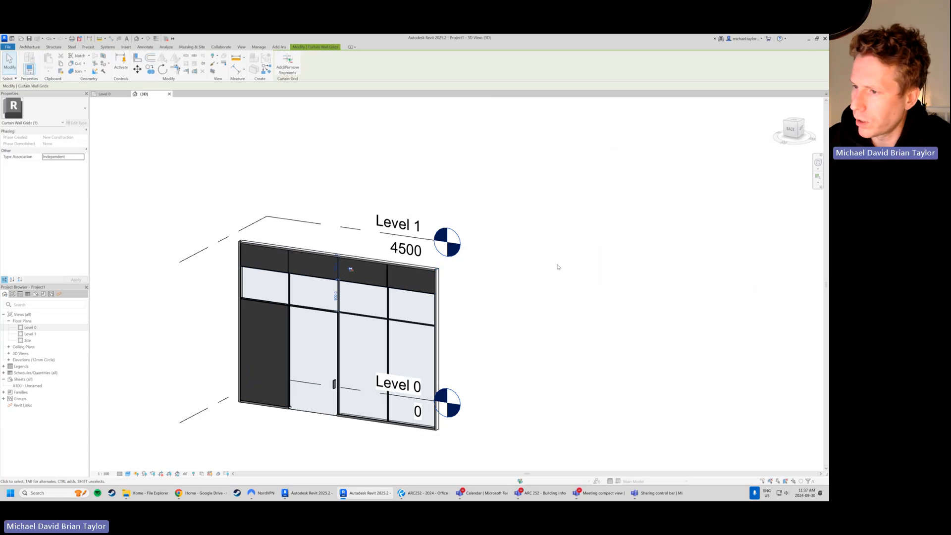
pyautogui.click(471, 308)
# - Try to delete the horizontal grid line together with its mullions below the solid top panels
pyautogui.keyDown('shift'); pyautogui.moveTo(471, 307); pyautogui.dragTo(532, 282, button='middle'); pyautogui.keyUp('shift')
pyautogui.moveTo(193, 274); pyautogui.dragTo(475, 292)
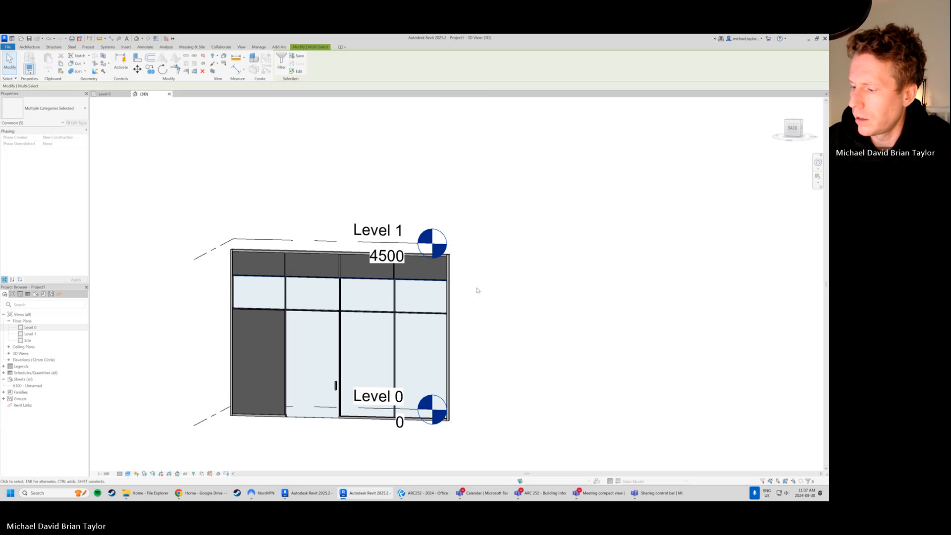
pyautogui.press('Delete')
pyautogui.click(469, 284)
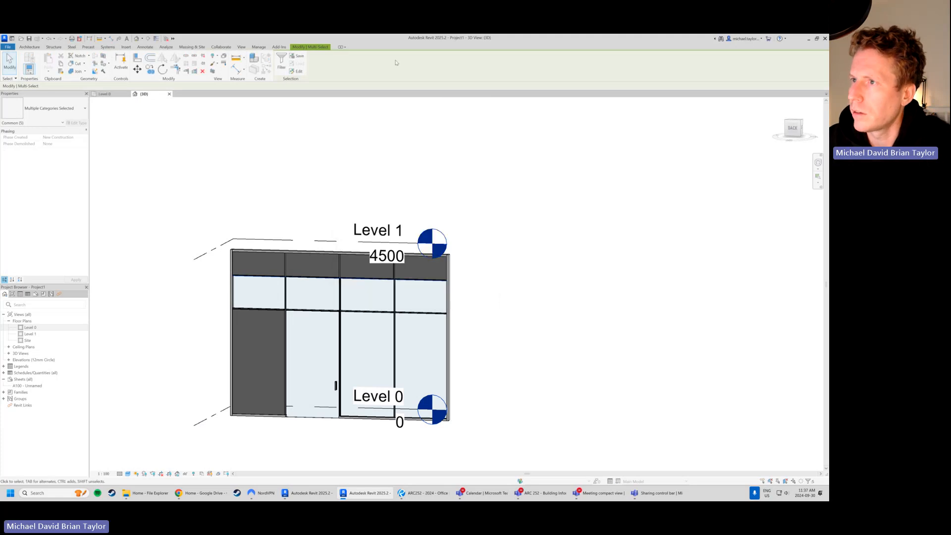
# - Isolate the grid line below the top panels with the Curtain Wall Grids filter again, and clear the selection
pyautogui.moveTo(196, 274); pyautogui.dragTo(473, 292)
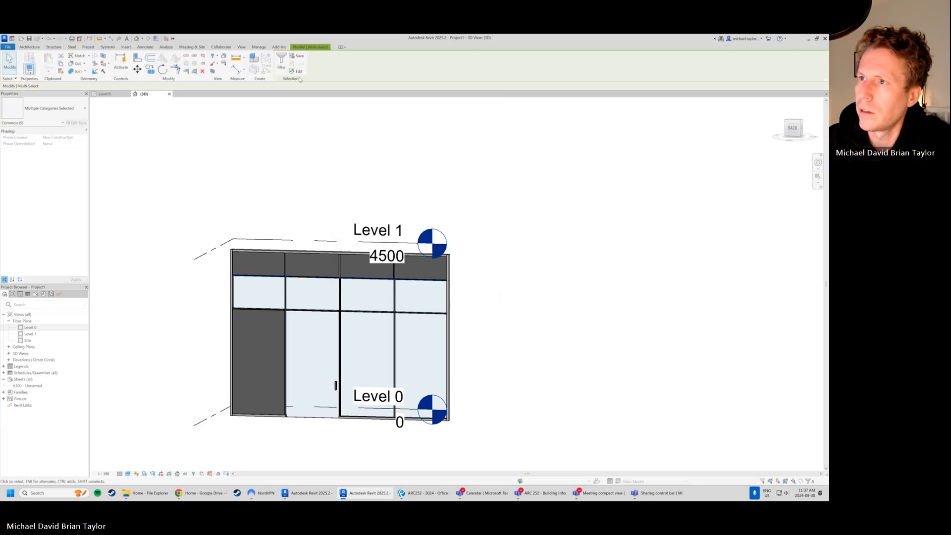
pyautogui.click(282, 62)
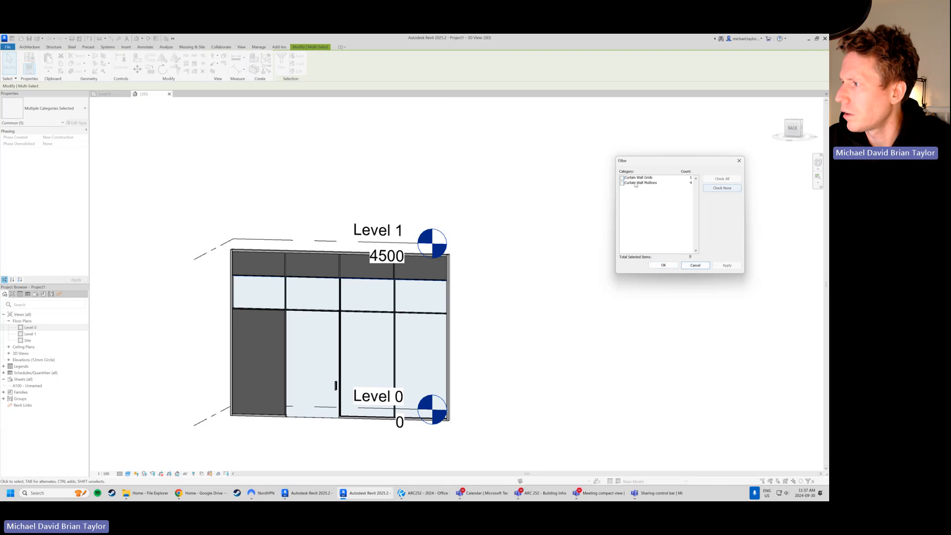
pyautogui.click(721, 188)
pyautogui.click(622, 177)
pyautogui.click(662, 265)
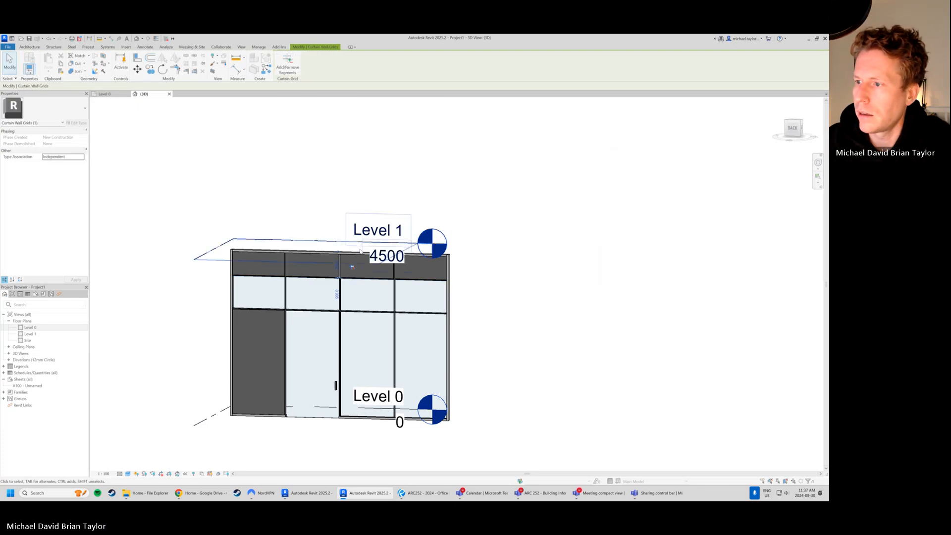
pyautogui.press('Escape')
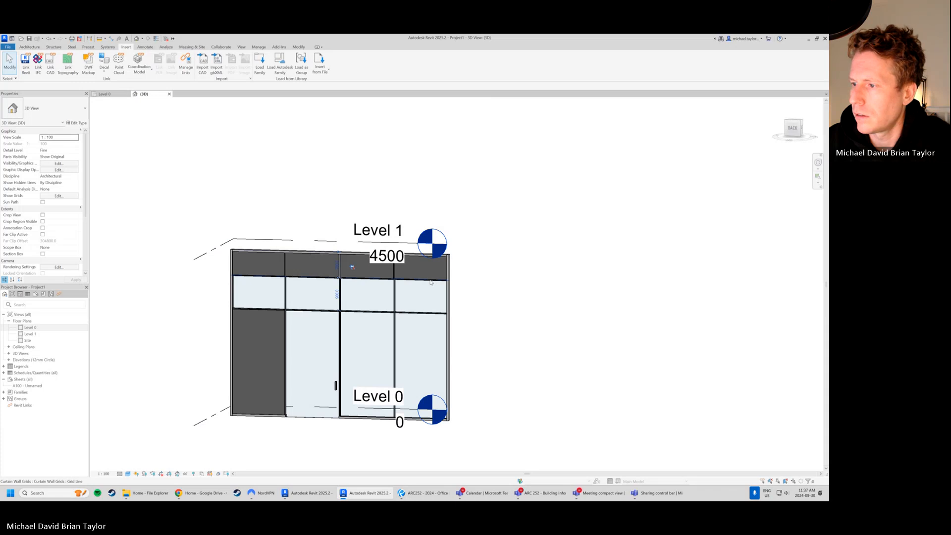
pyautogui.click(430, 281)
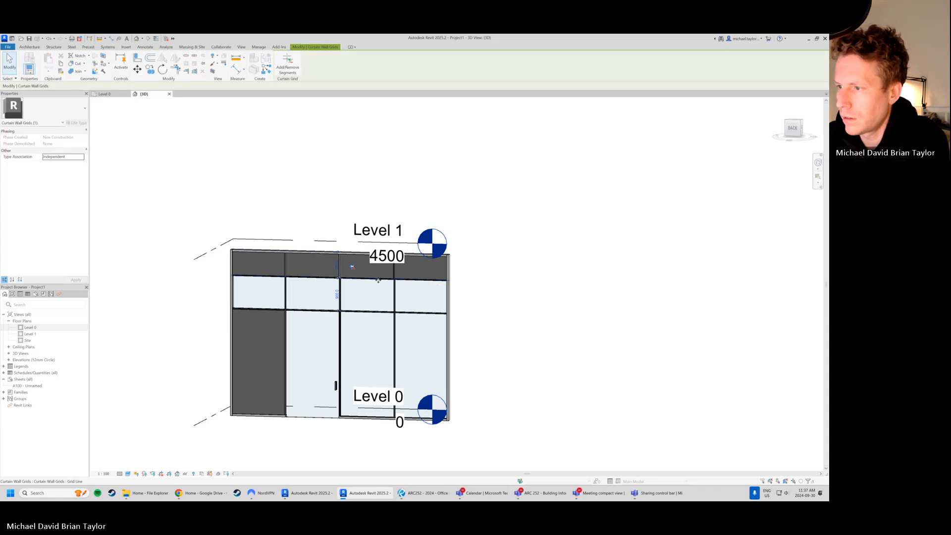
pyautogui.press('Escape')
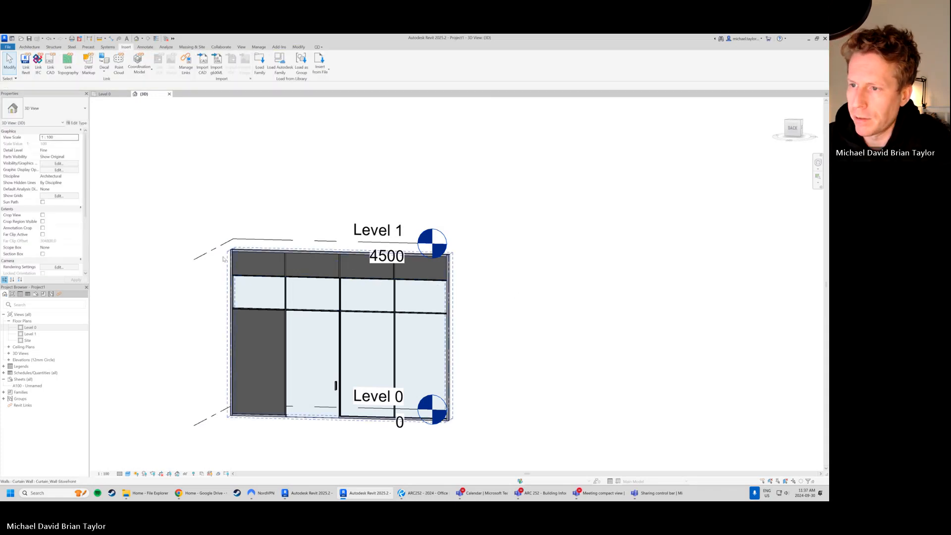
# - Select all instances of the solid panel, change them to System Panel Glazed and deselect them
pyautogui.click(280, 315)
pyautogui.rightClick(281, 313)
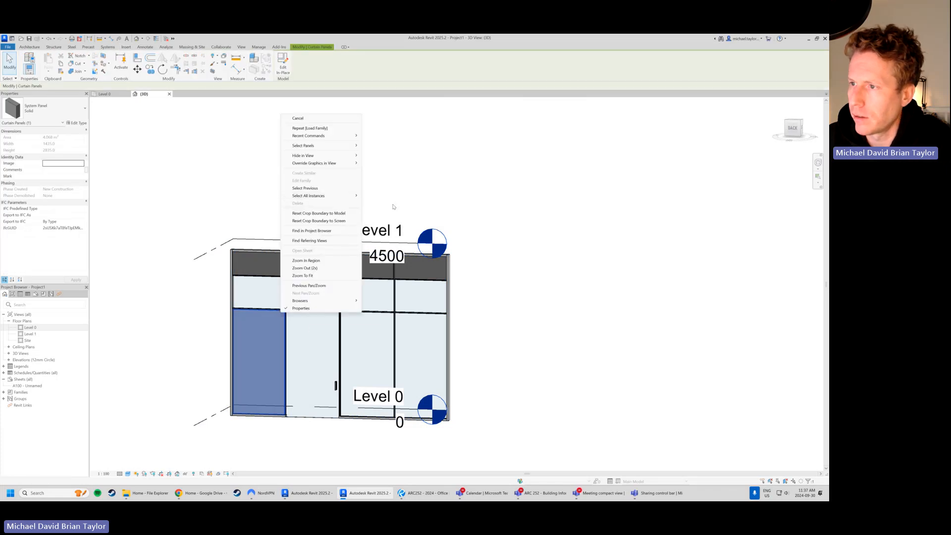
pyautogui.moveTo(327, 195)
pyautogui.click(379, 197)
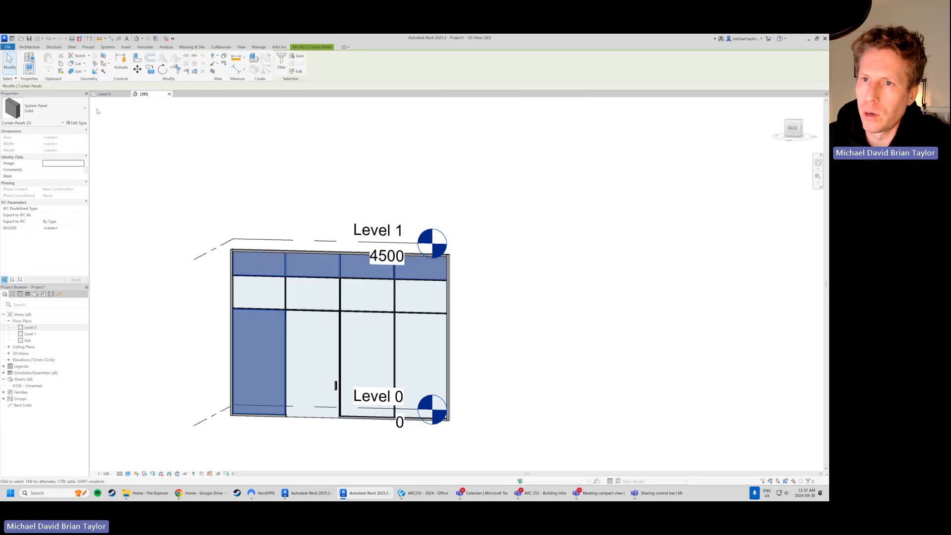
pyautogui.click(79, 109)
pyautogui.click(54, 418)
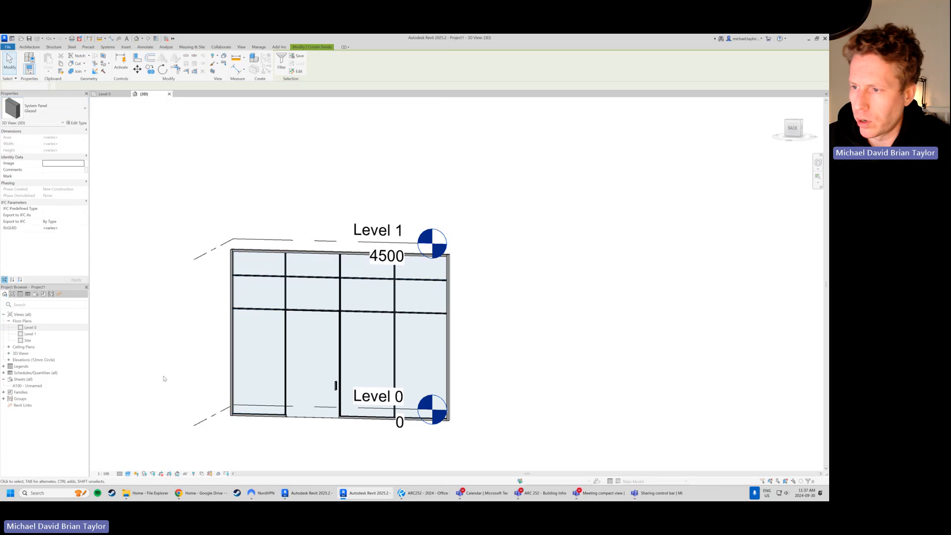
pyautogui.click(165, 378)
pyautogui.keyDown('shift'); pyautogui.moveTo(342, 349); pyautogui.dragTo(282, 378, button='middle'); pyautogui.keyUp('shift')
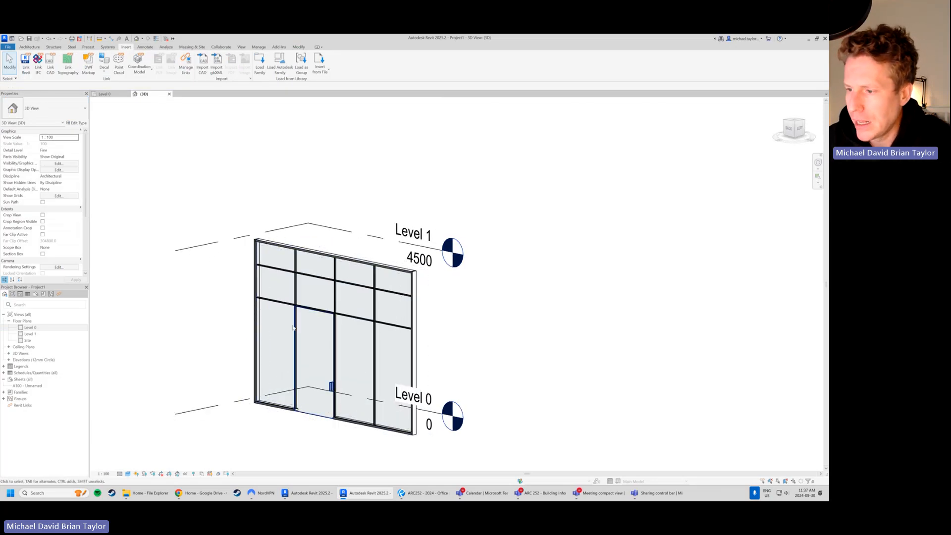
# - Tag the curtain wall by category in the Level 0 floor plan, on the stretch beside the door
pyautogui.scroll(1, 306, 377)
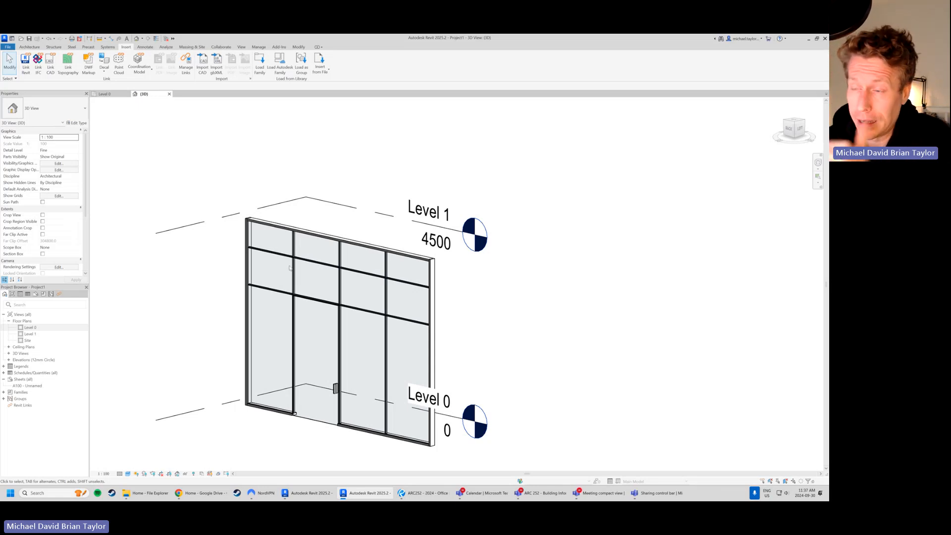
pyautogui.click(110, 95)
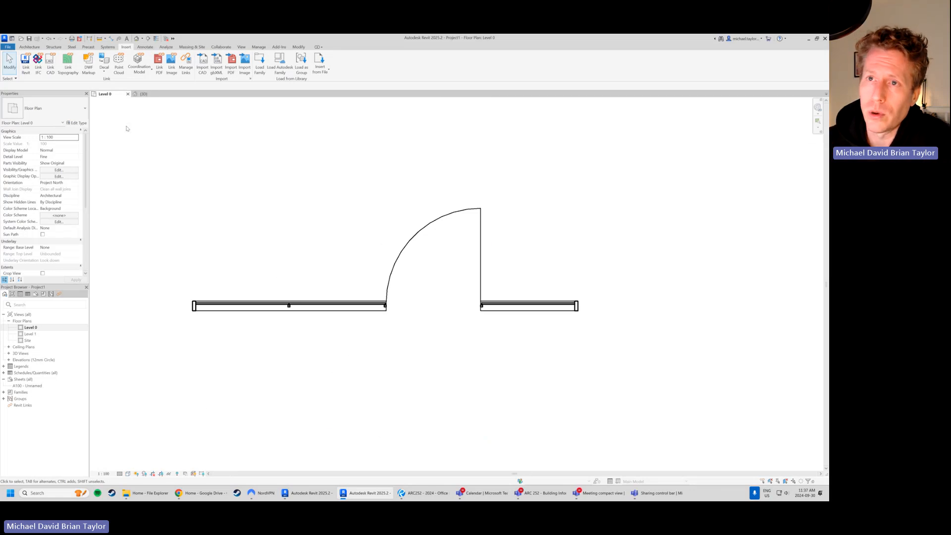
pyautogui.click(145, 47)
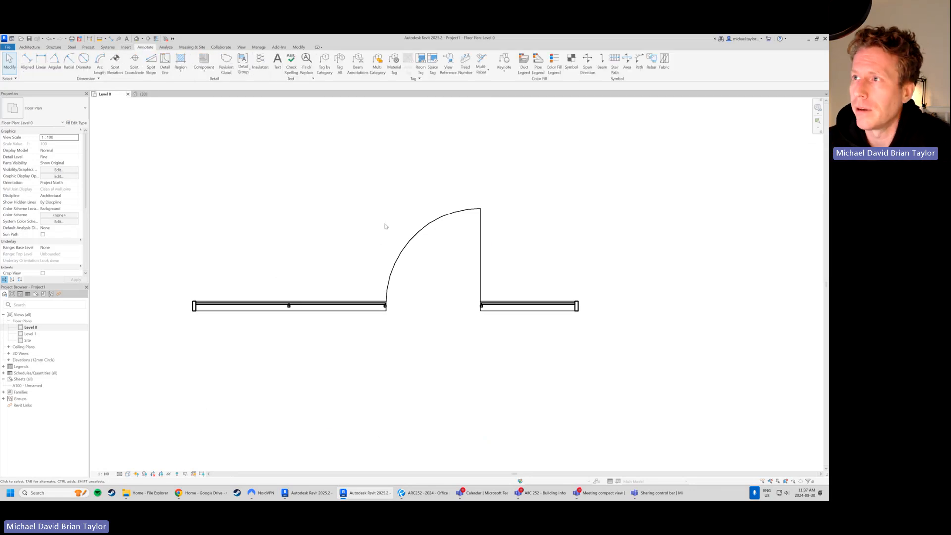
pyautogui.click(330, 71)
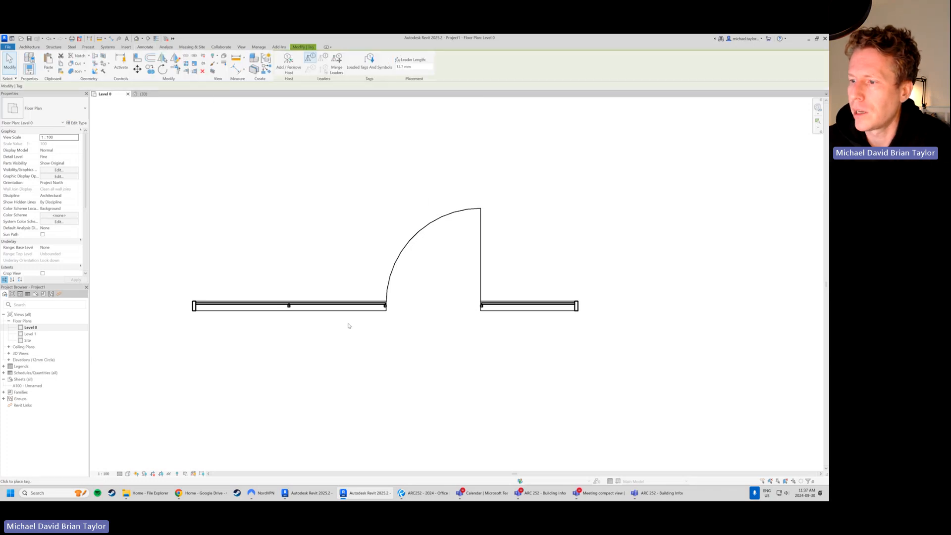
pyautogui.click(346, 294)
pyautogui.press('Escape')
pyautogui.scroll(-2, 345, 292)
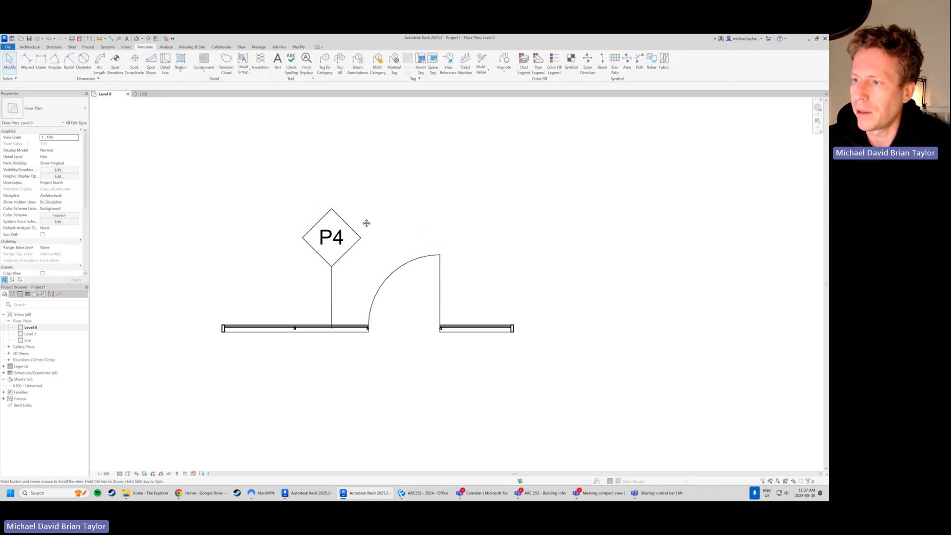
# - Move the wall tag closer to the curtain wall, shortening its leader, and deselect it
pyautogui.click(331, 266)
pyautogui.moveTo(331, 267); pyautogui.dragTo(315, 298)
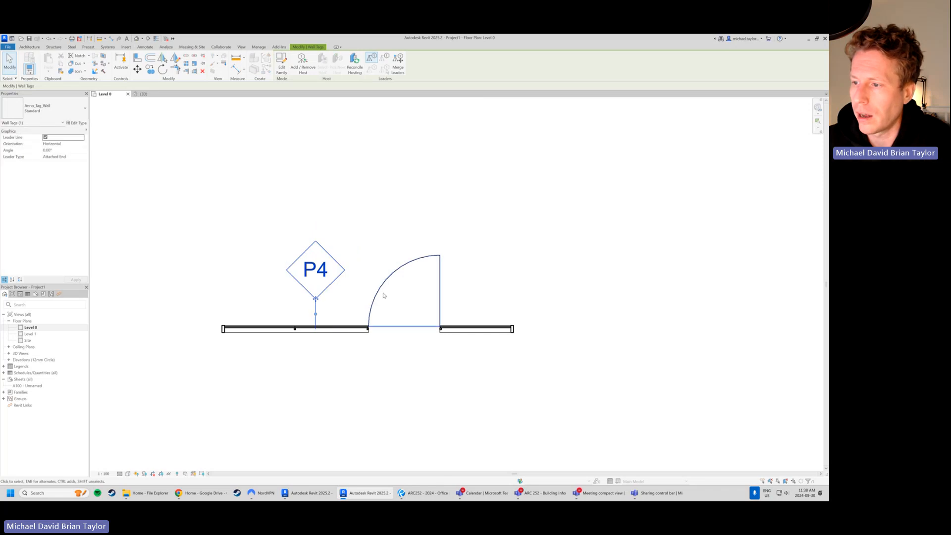
pyautogui.click(391, 367)
# - Check the Type Mark in the type properties of the Curtain_Wall-Storefront wall, close them and deselect the wall
pyautogui.click(341, 333)
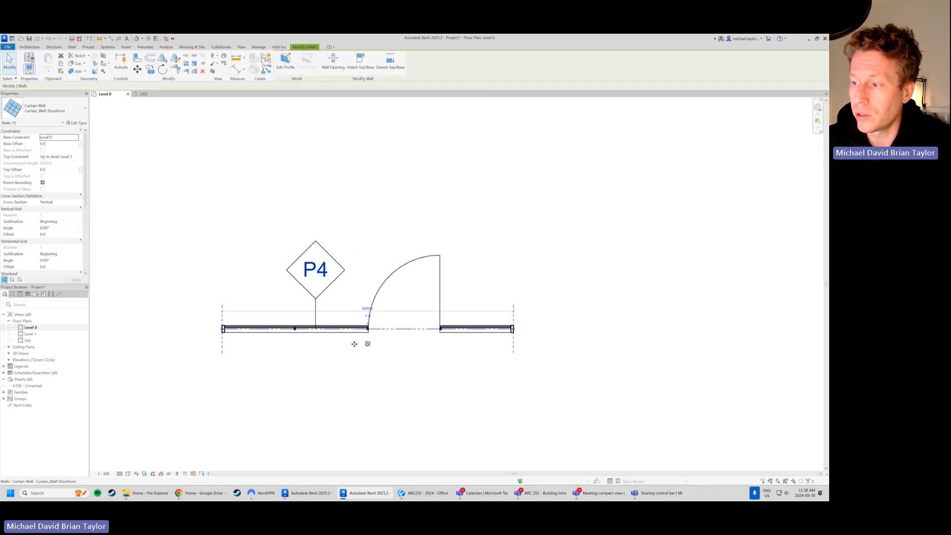
pyautogui.click(77, 122)
pyautogui.scroll(-5, 611, 329)
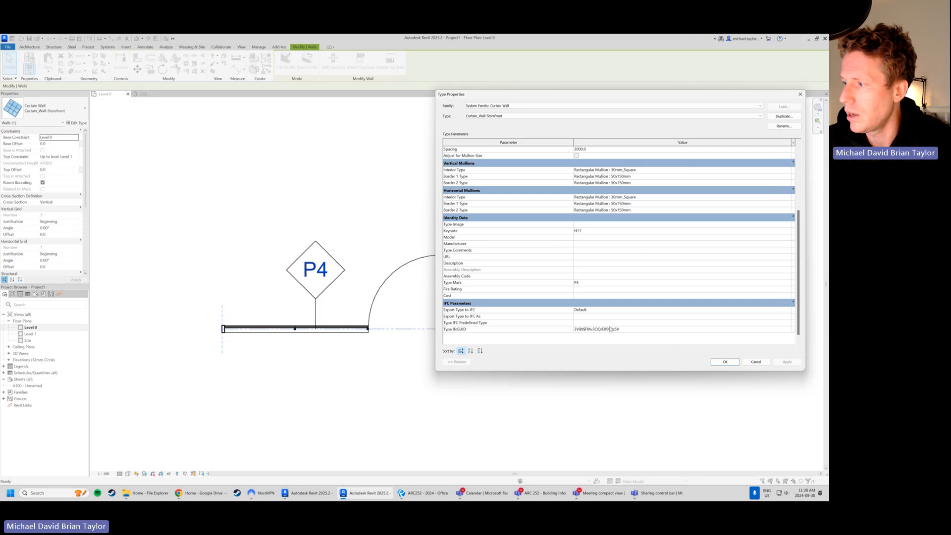
pyautogui.click(579, 283)
pyautogui.click(758, 361)
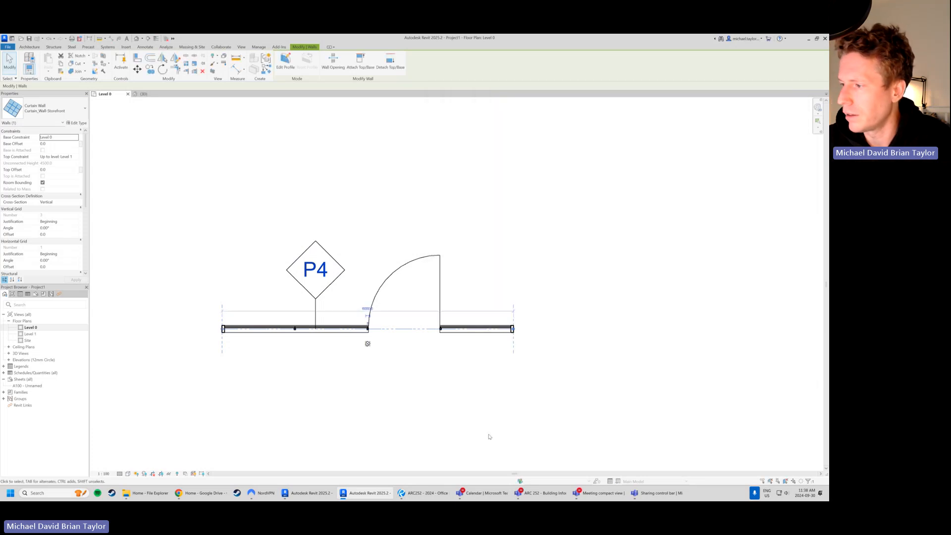
pyautogui.click(581, 435)
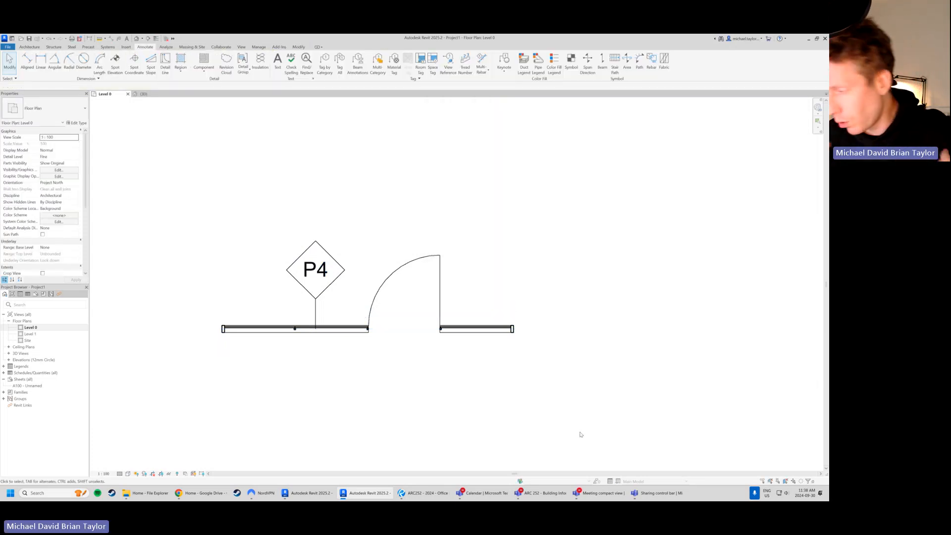